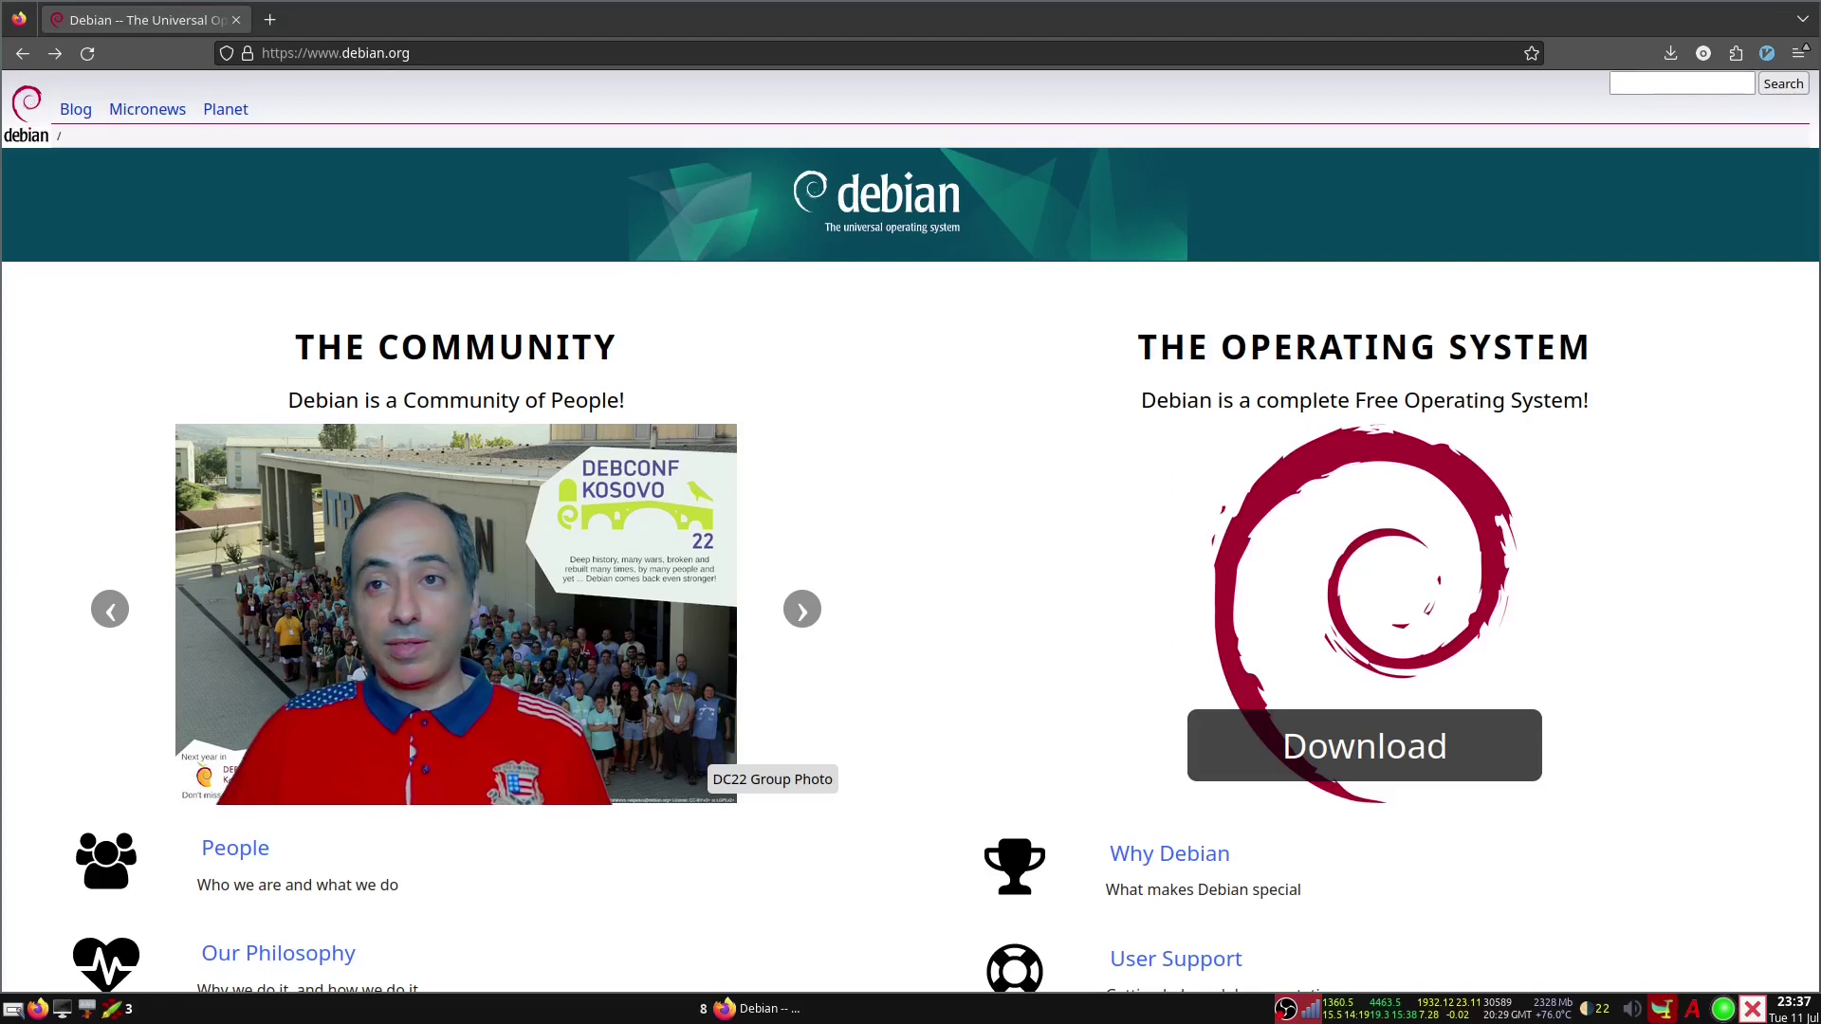
- Go to Download in Firefox, zoom to 130%, and follow the Getting Debian link under Other Installers
click(44, 413)
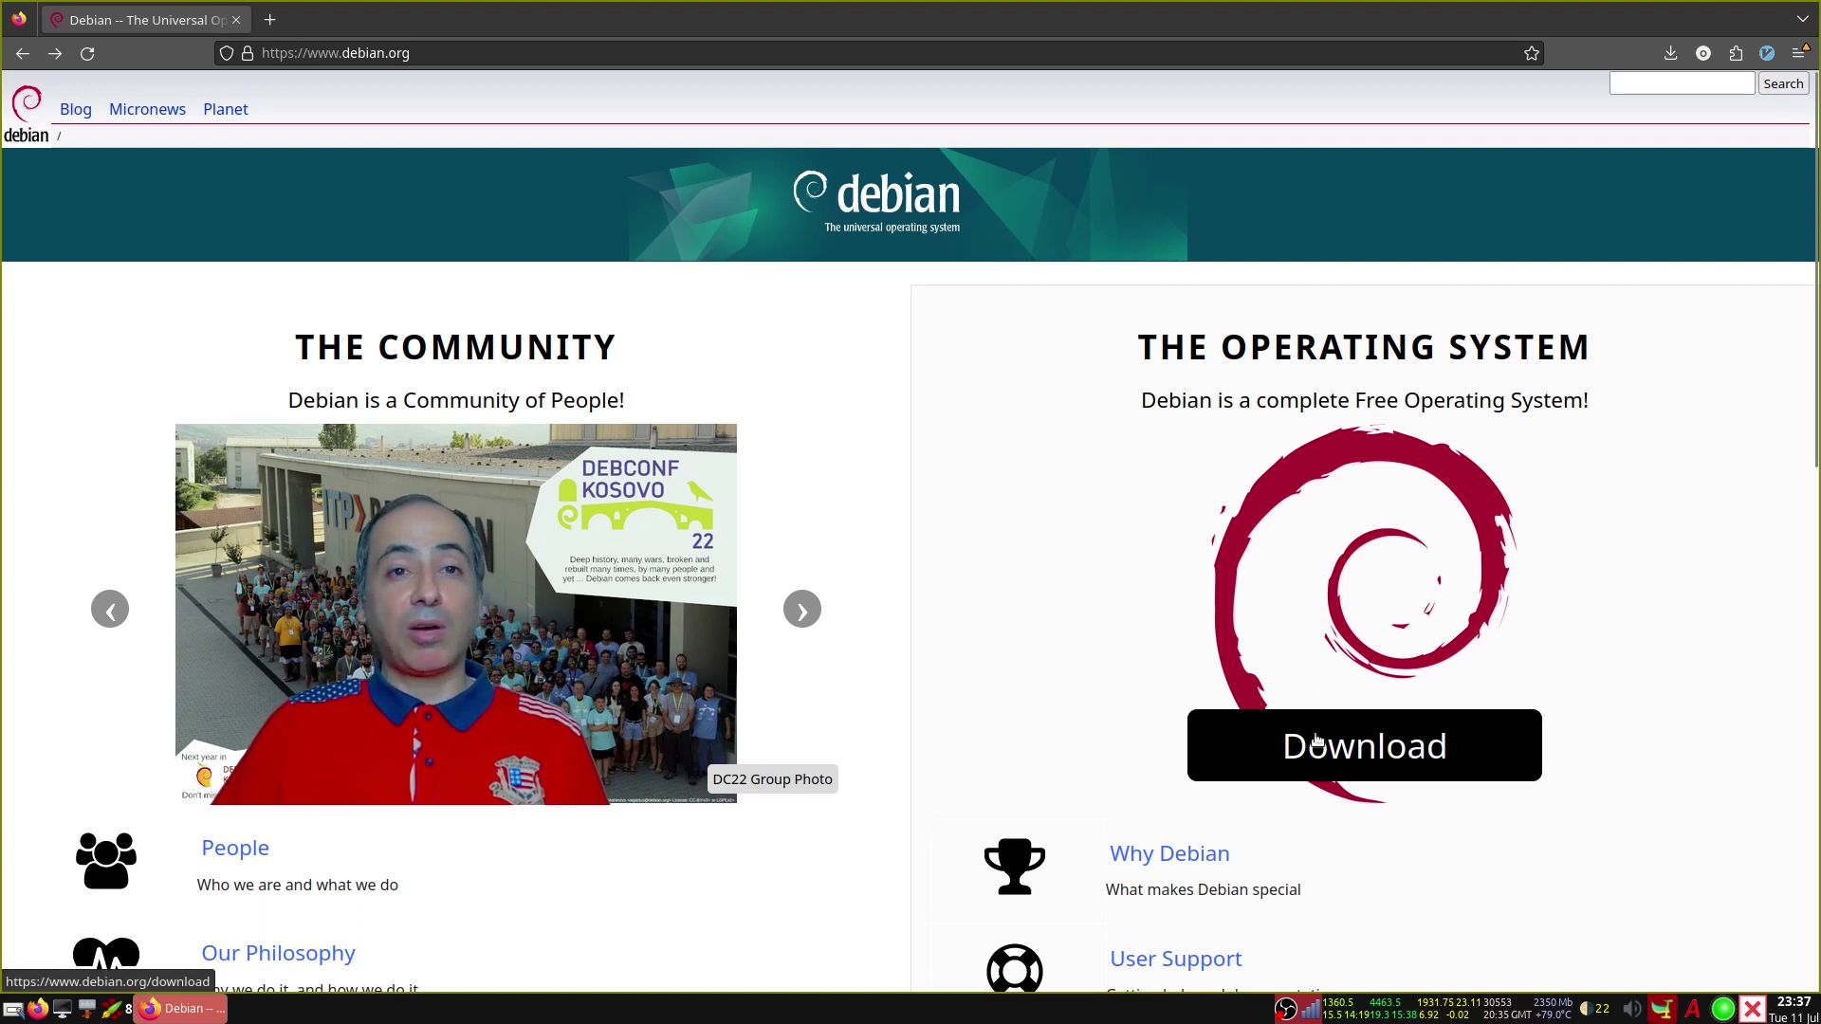
click(1317, 743)
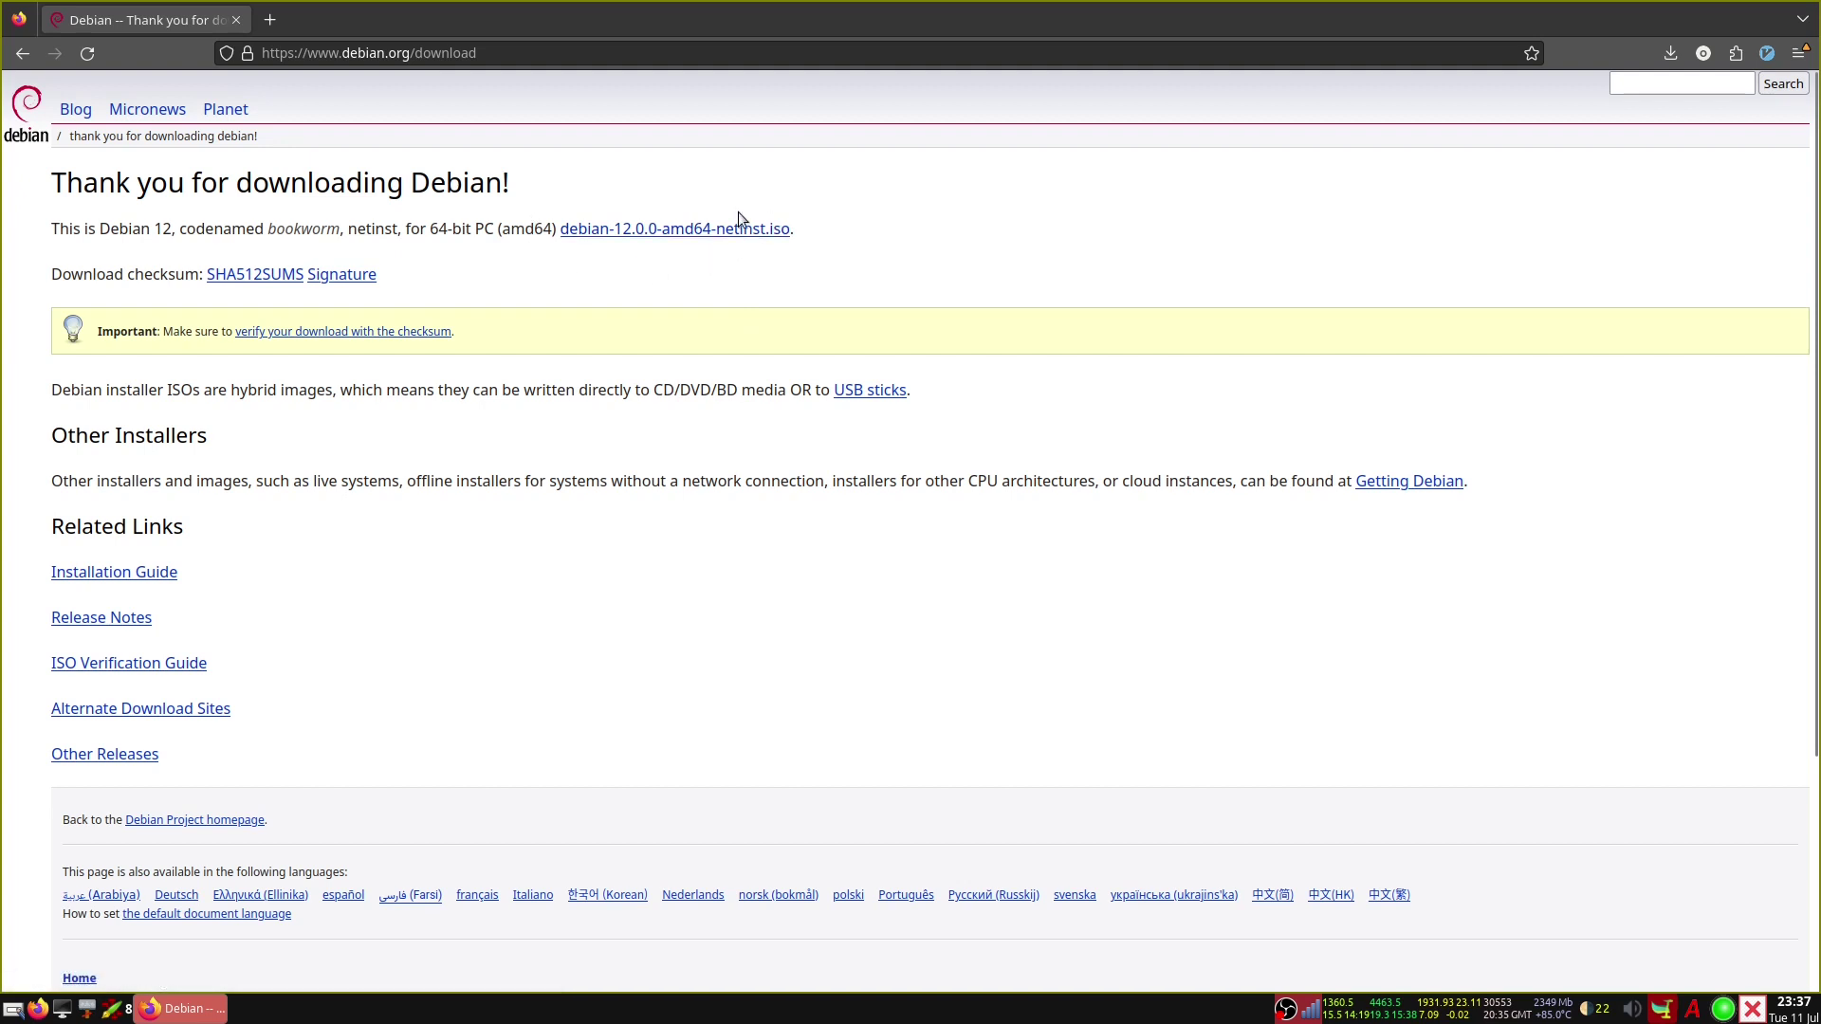
key(ctrl+plus)
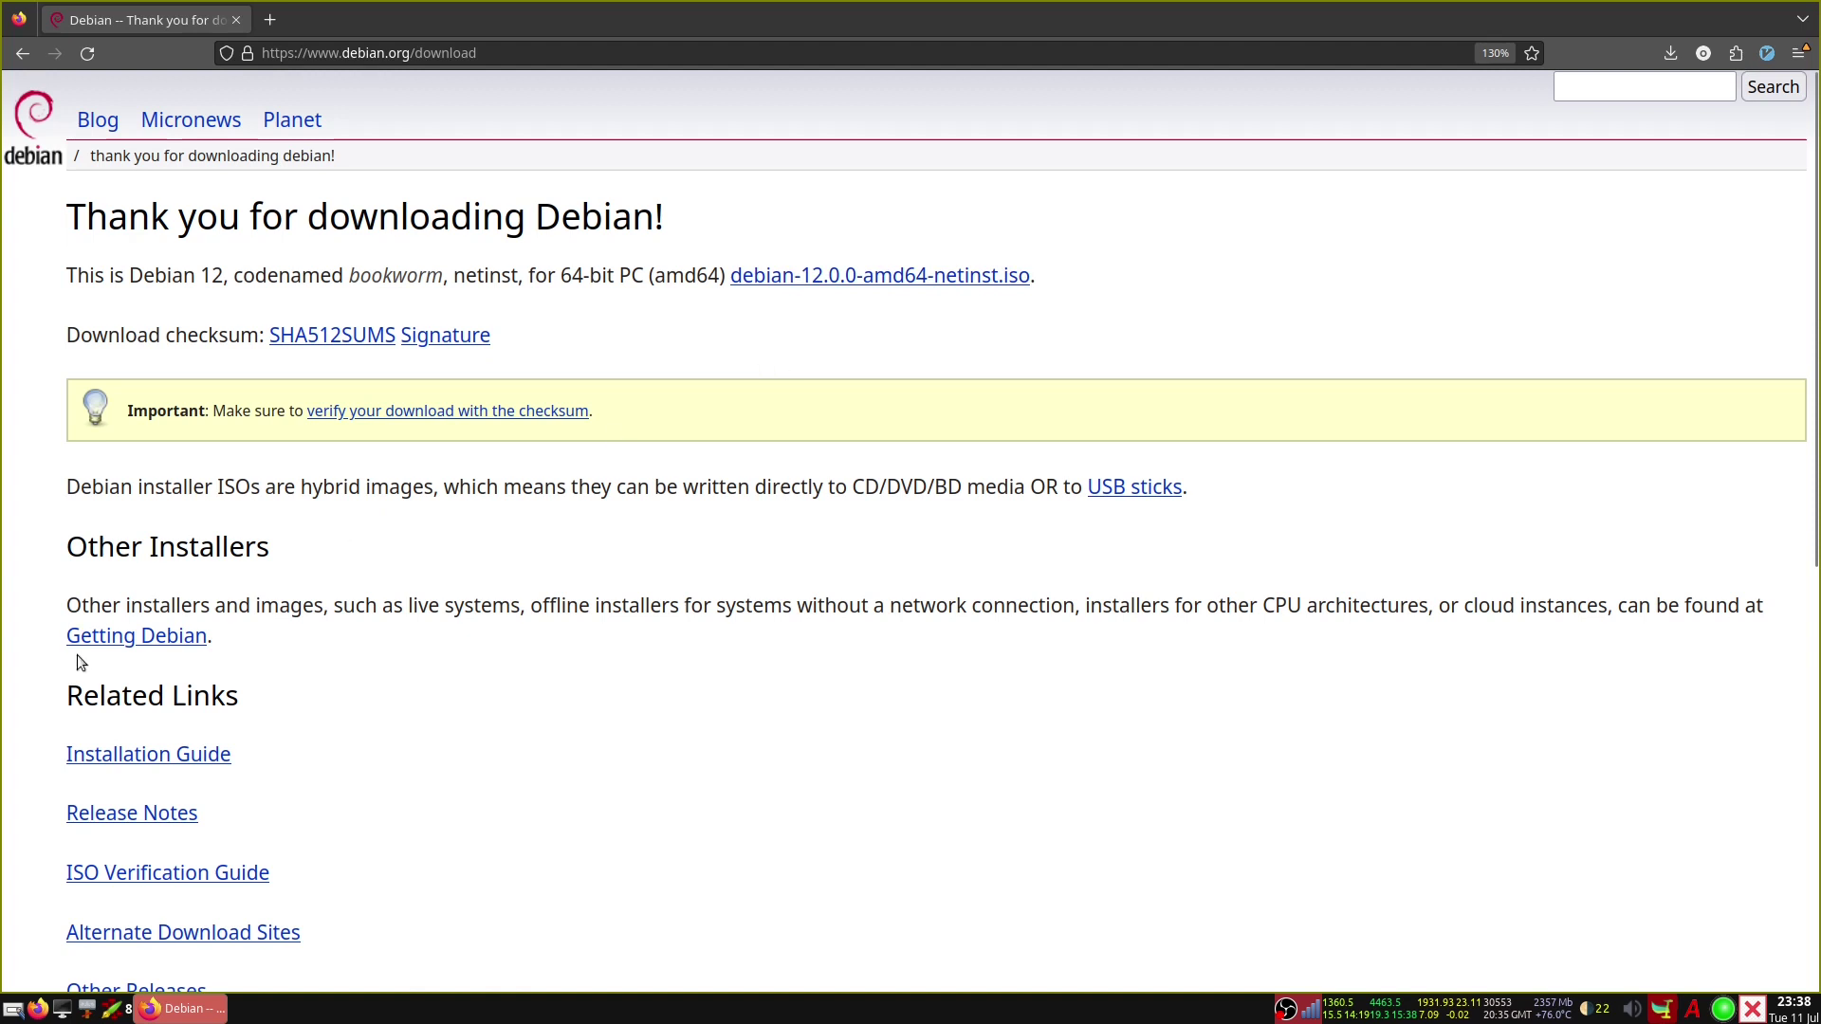
click(117, 638)
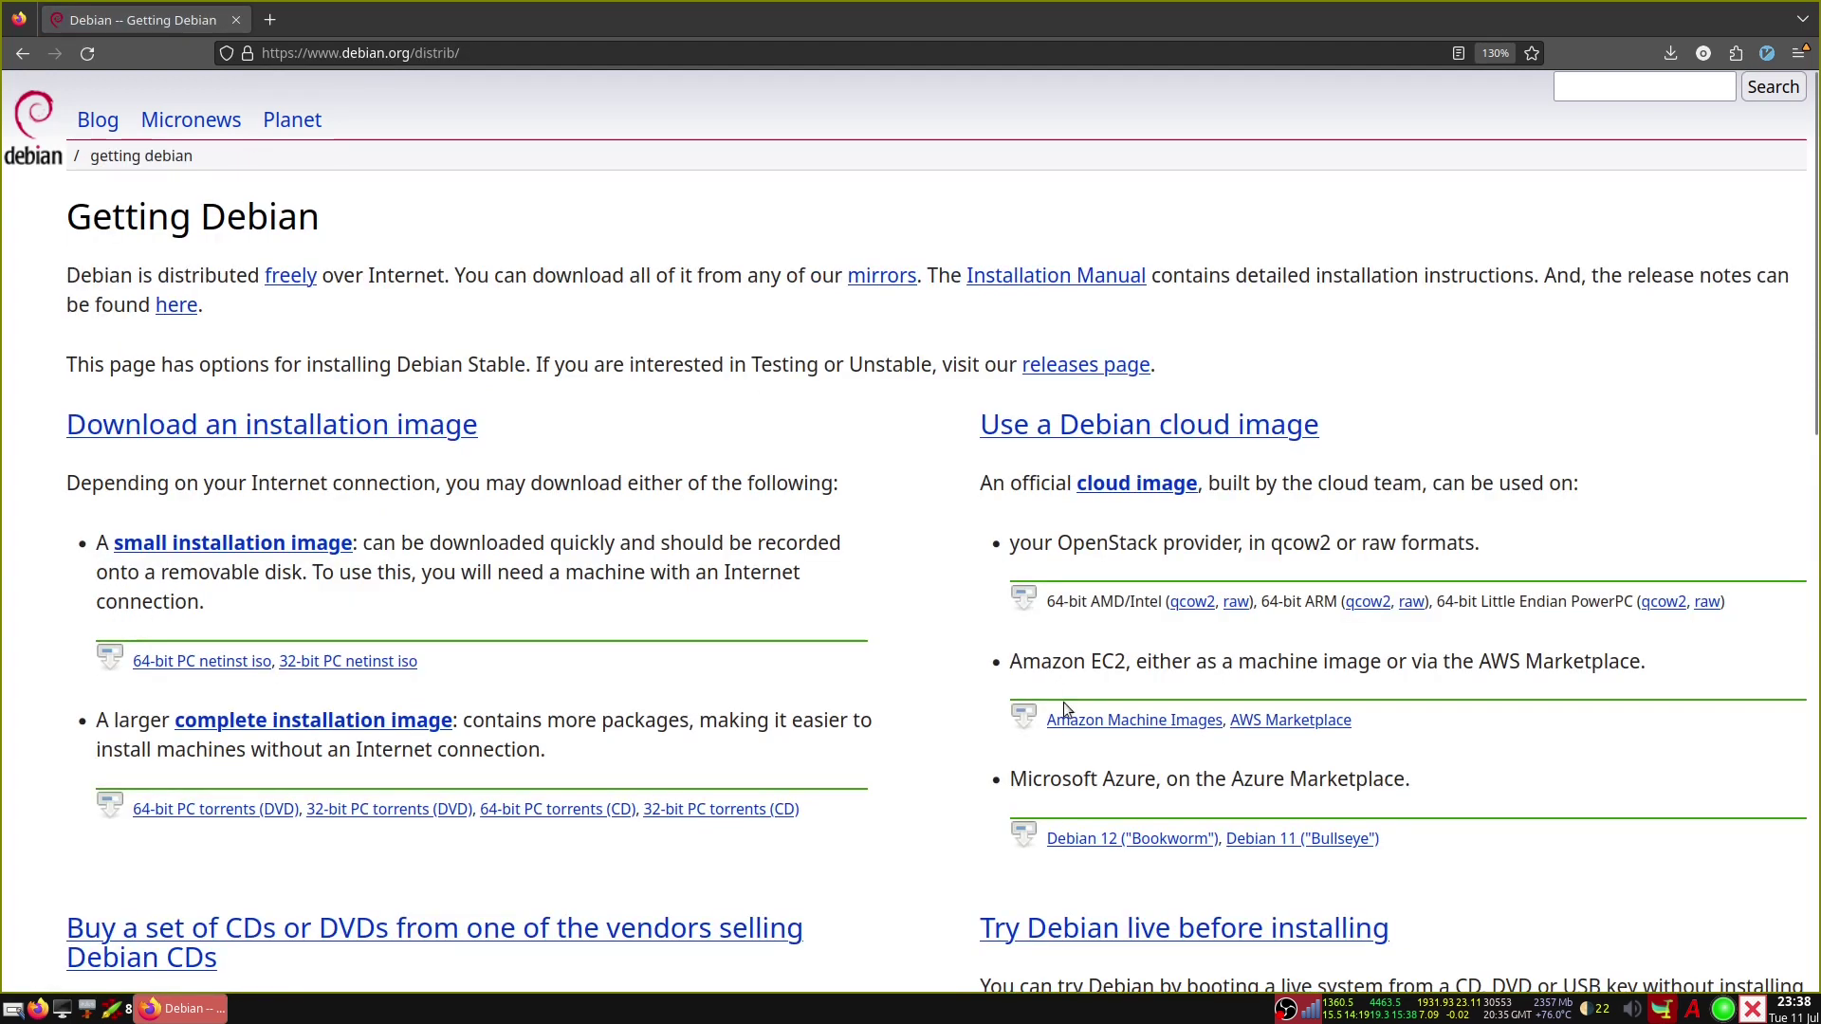
scroll(1063, 707, down, 3)
click(1153, 594)
scroll(1150, 578, down, 6)
click(915, 406)
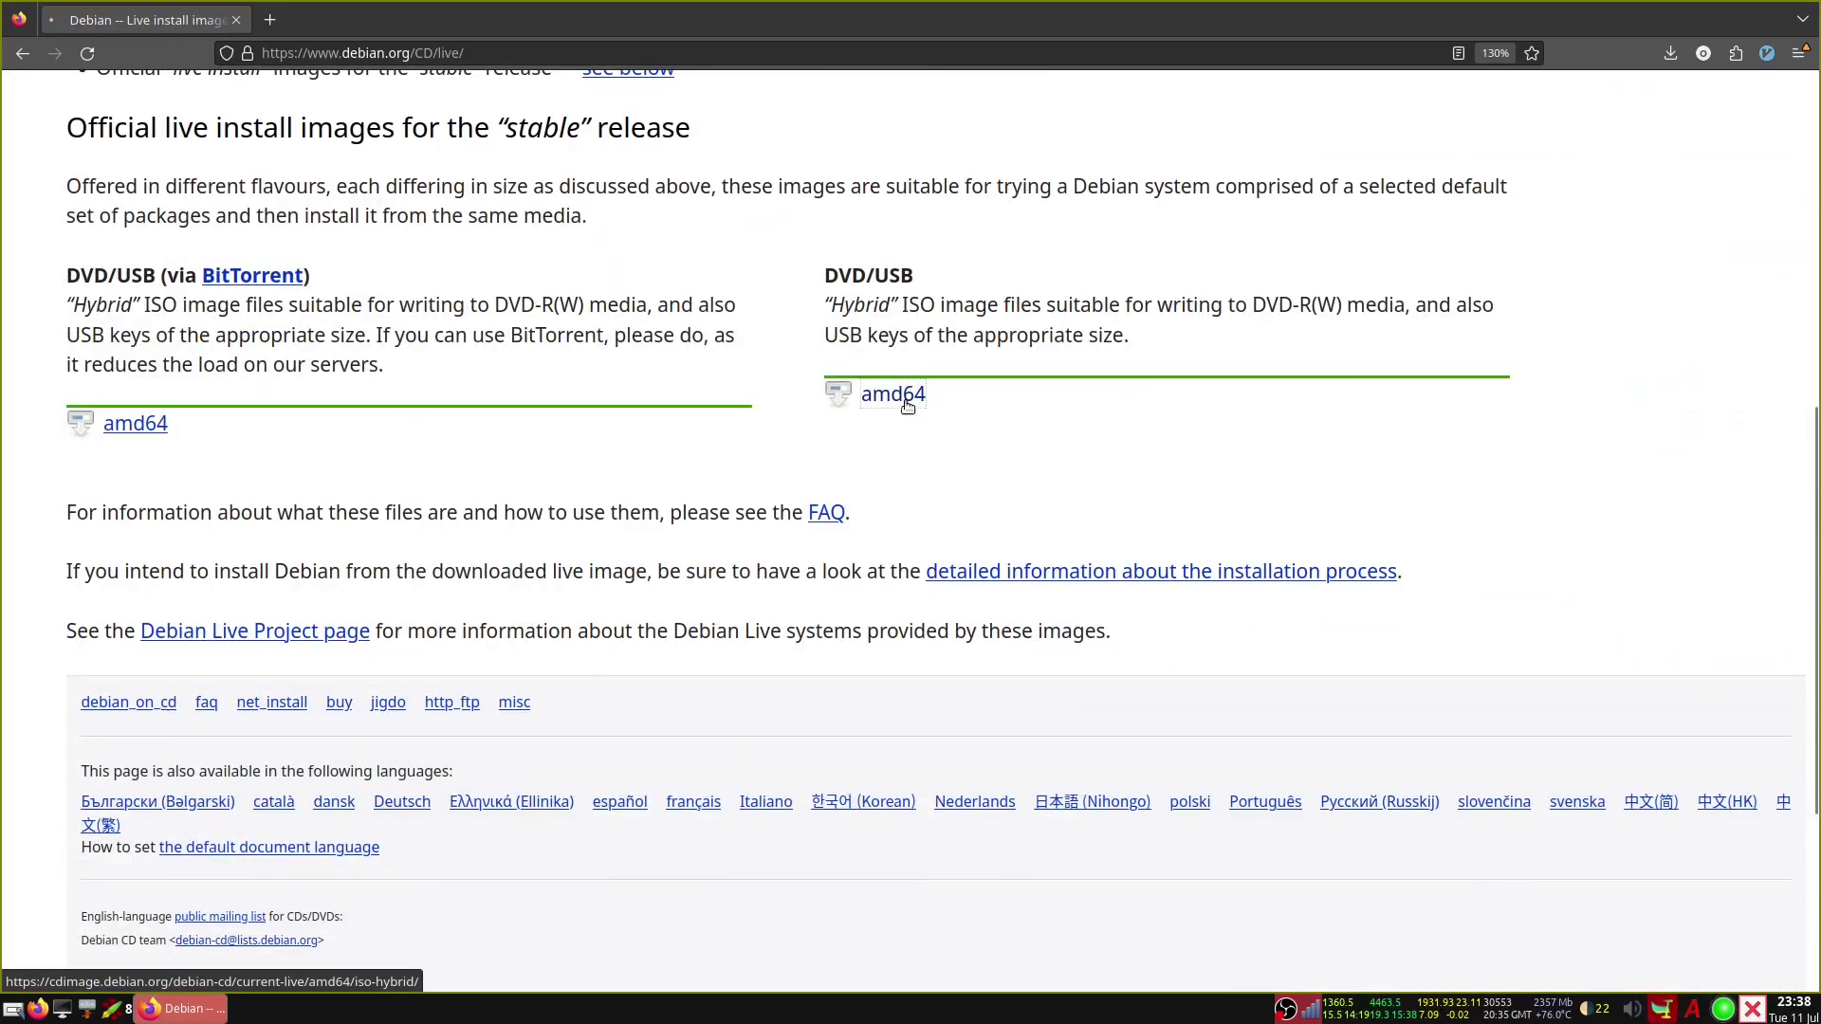
scroll(890, 446, down, 8)
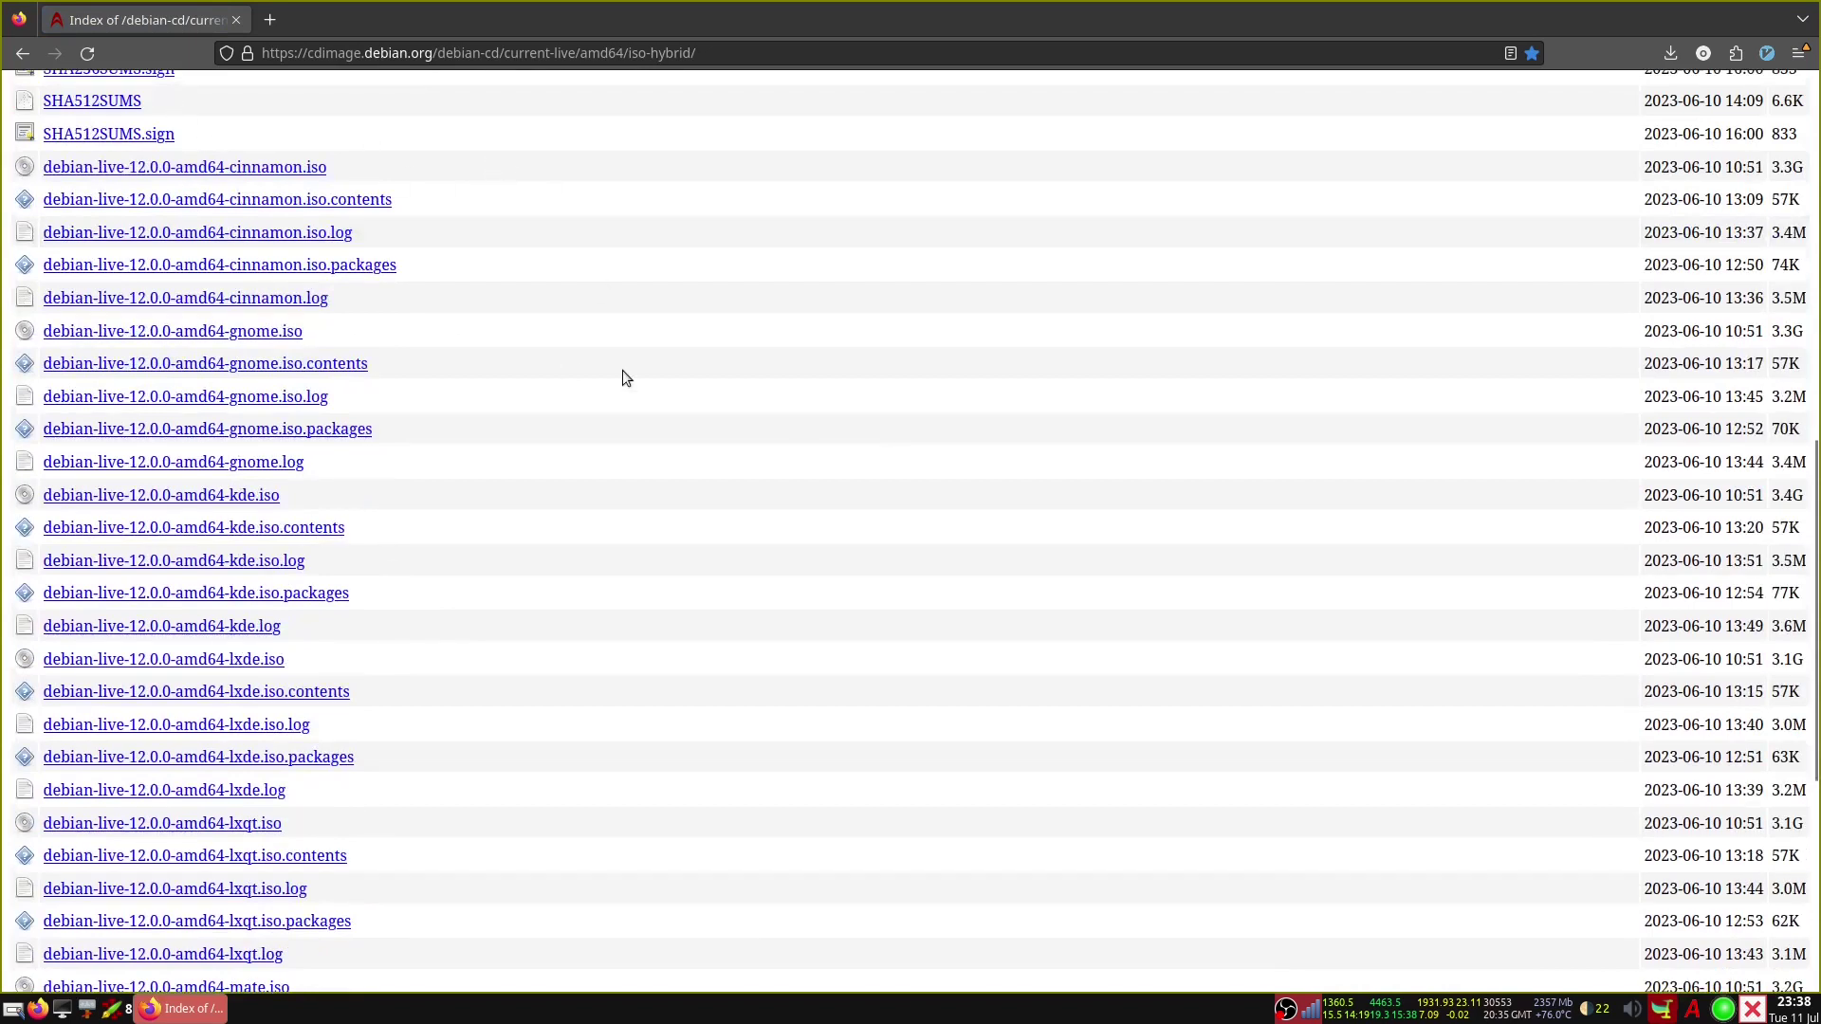
key(ctrl+plus)
key(ctrl+plus)
key(ctrl+plus)
key(ctrl+plus)
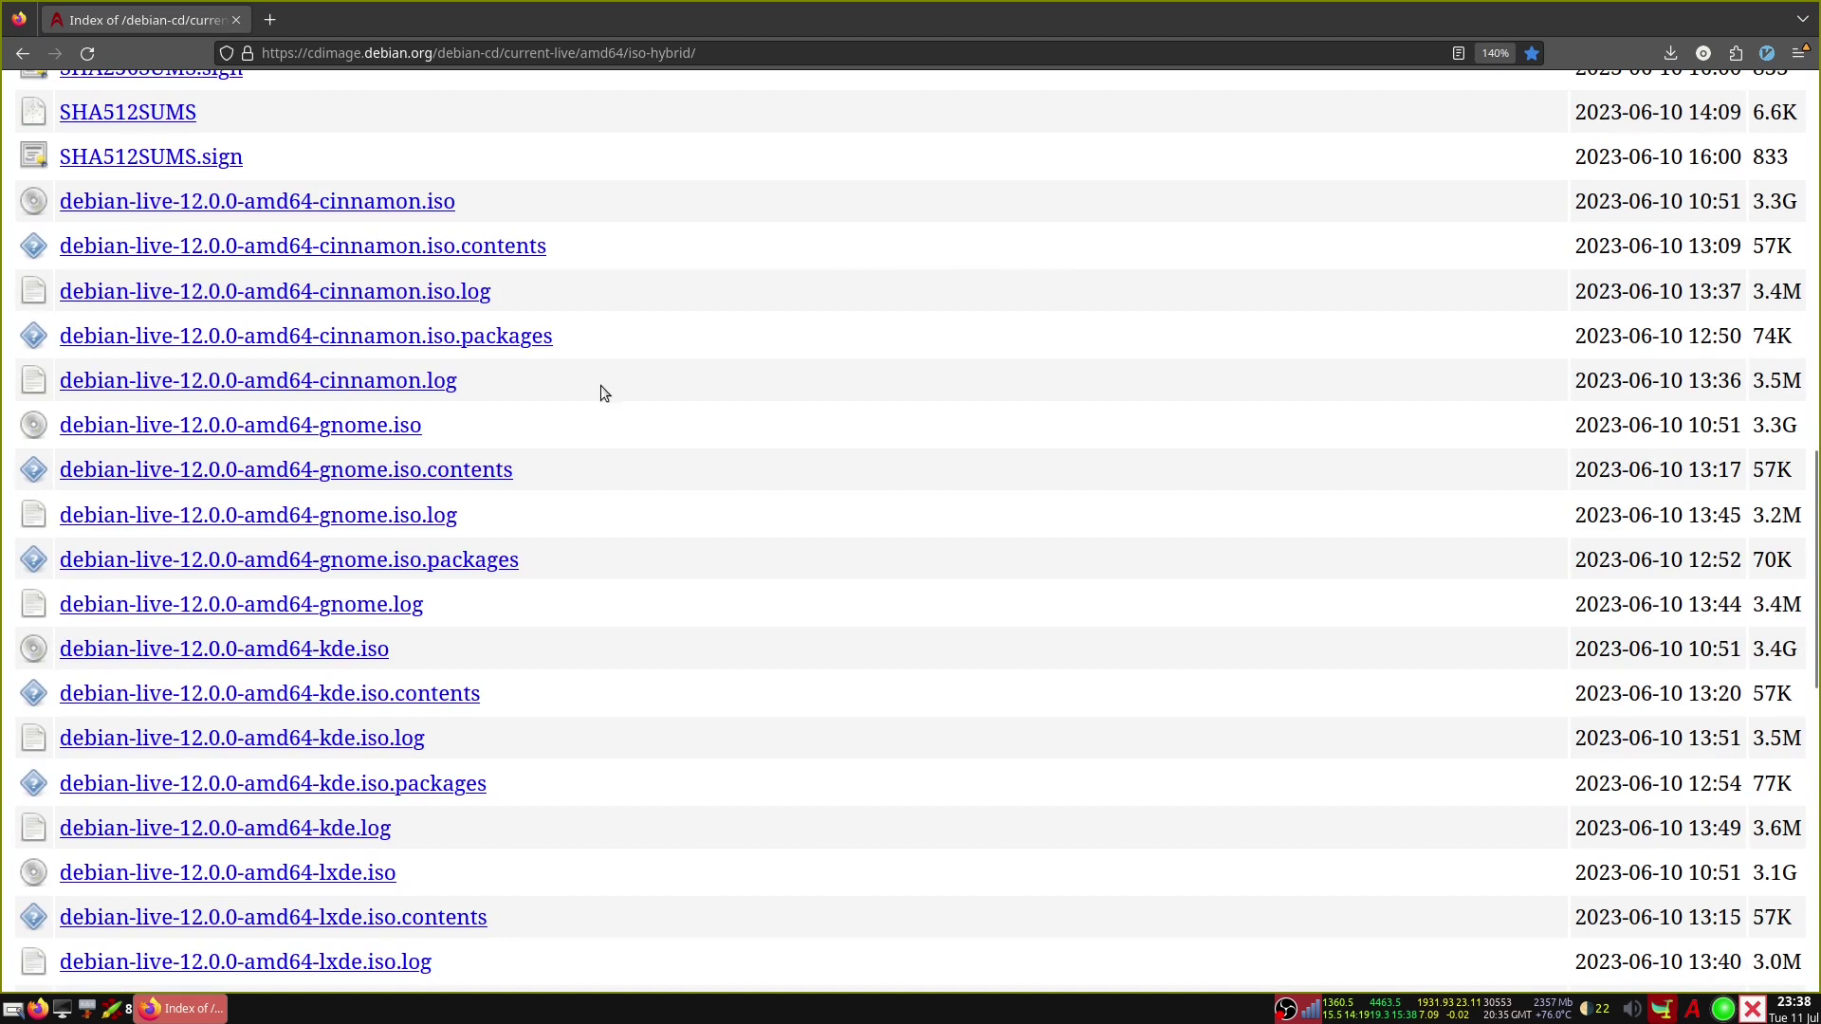
scroll(608, 406, up, 3)
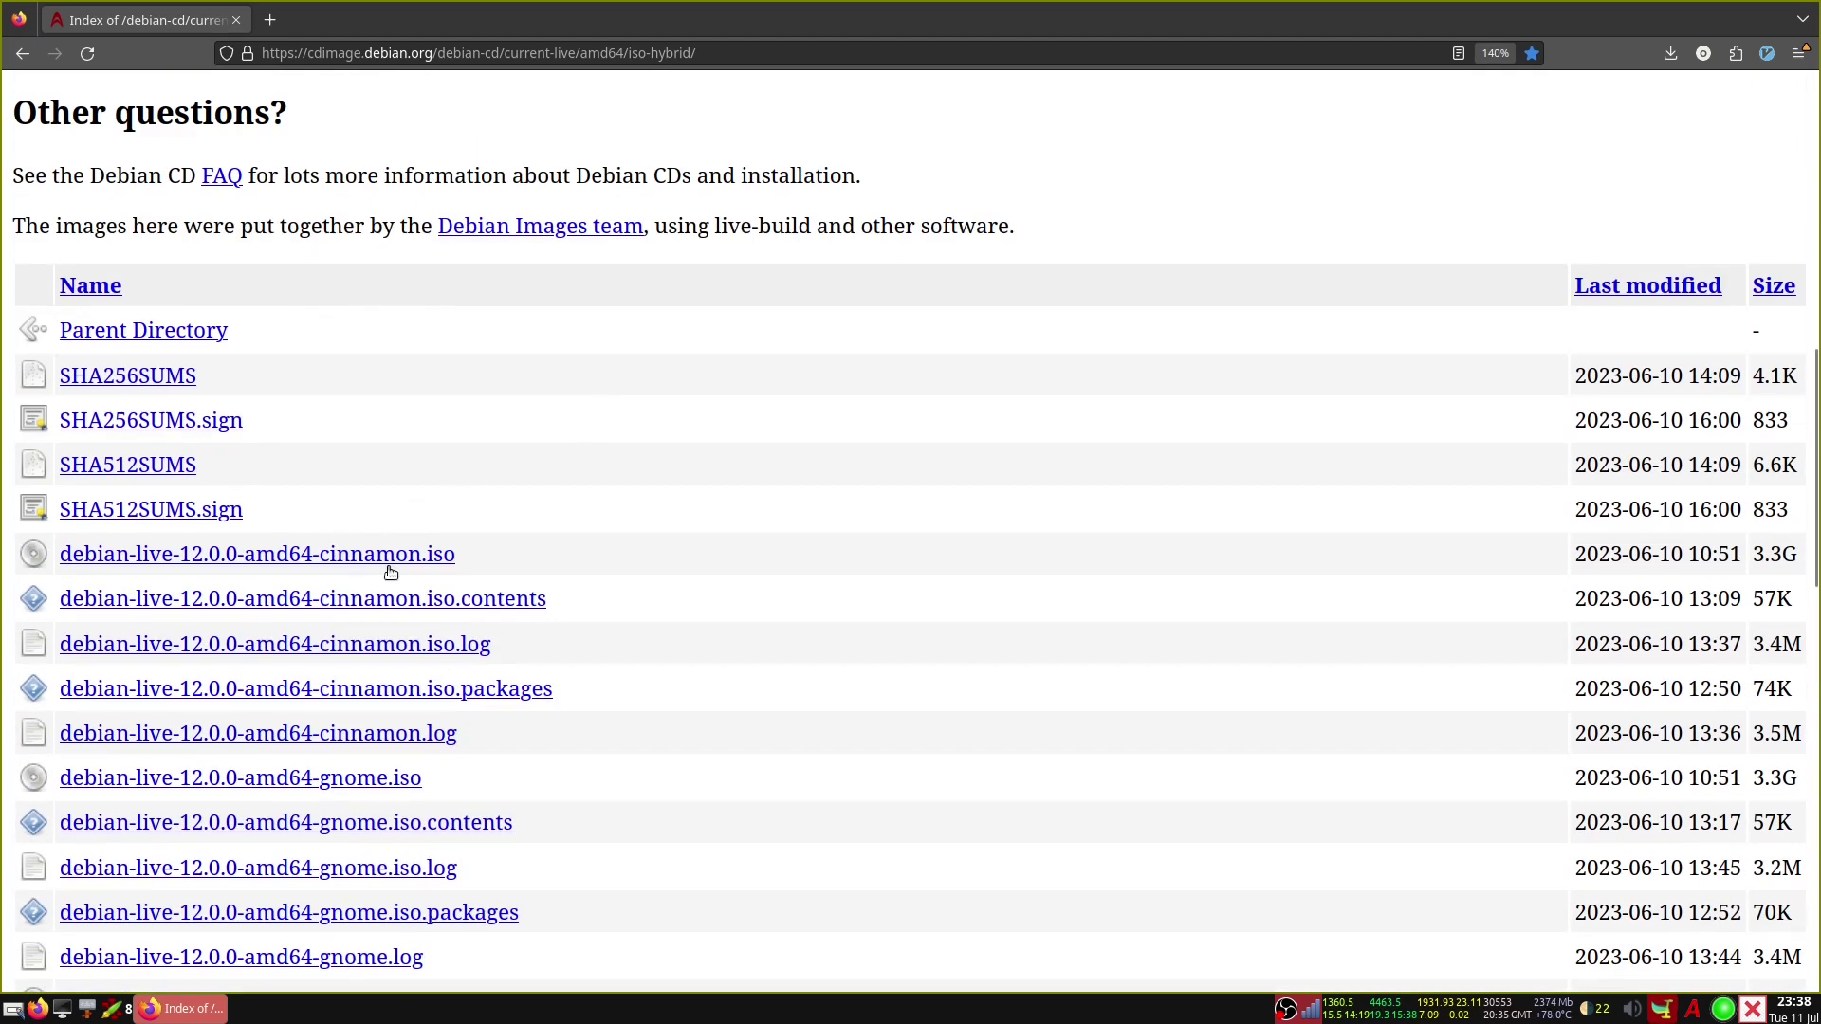
scroll(418, 541, down, 8)
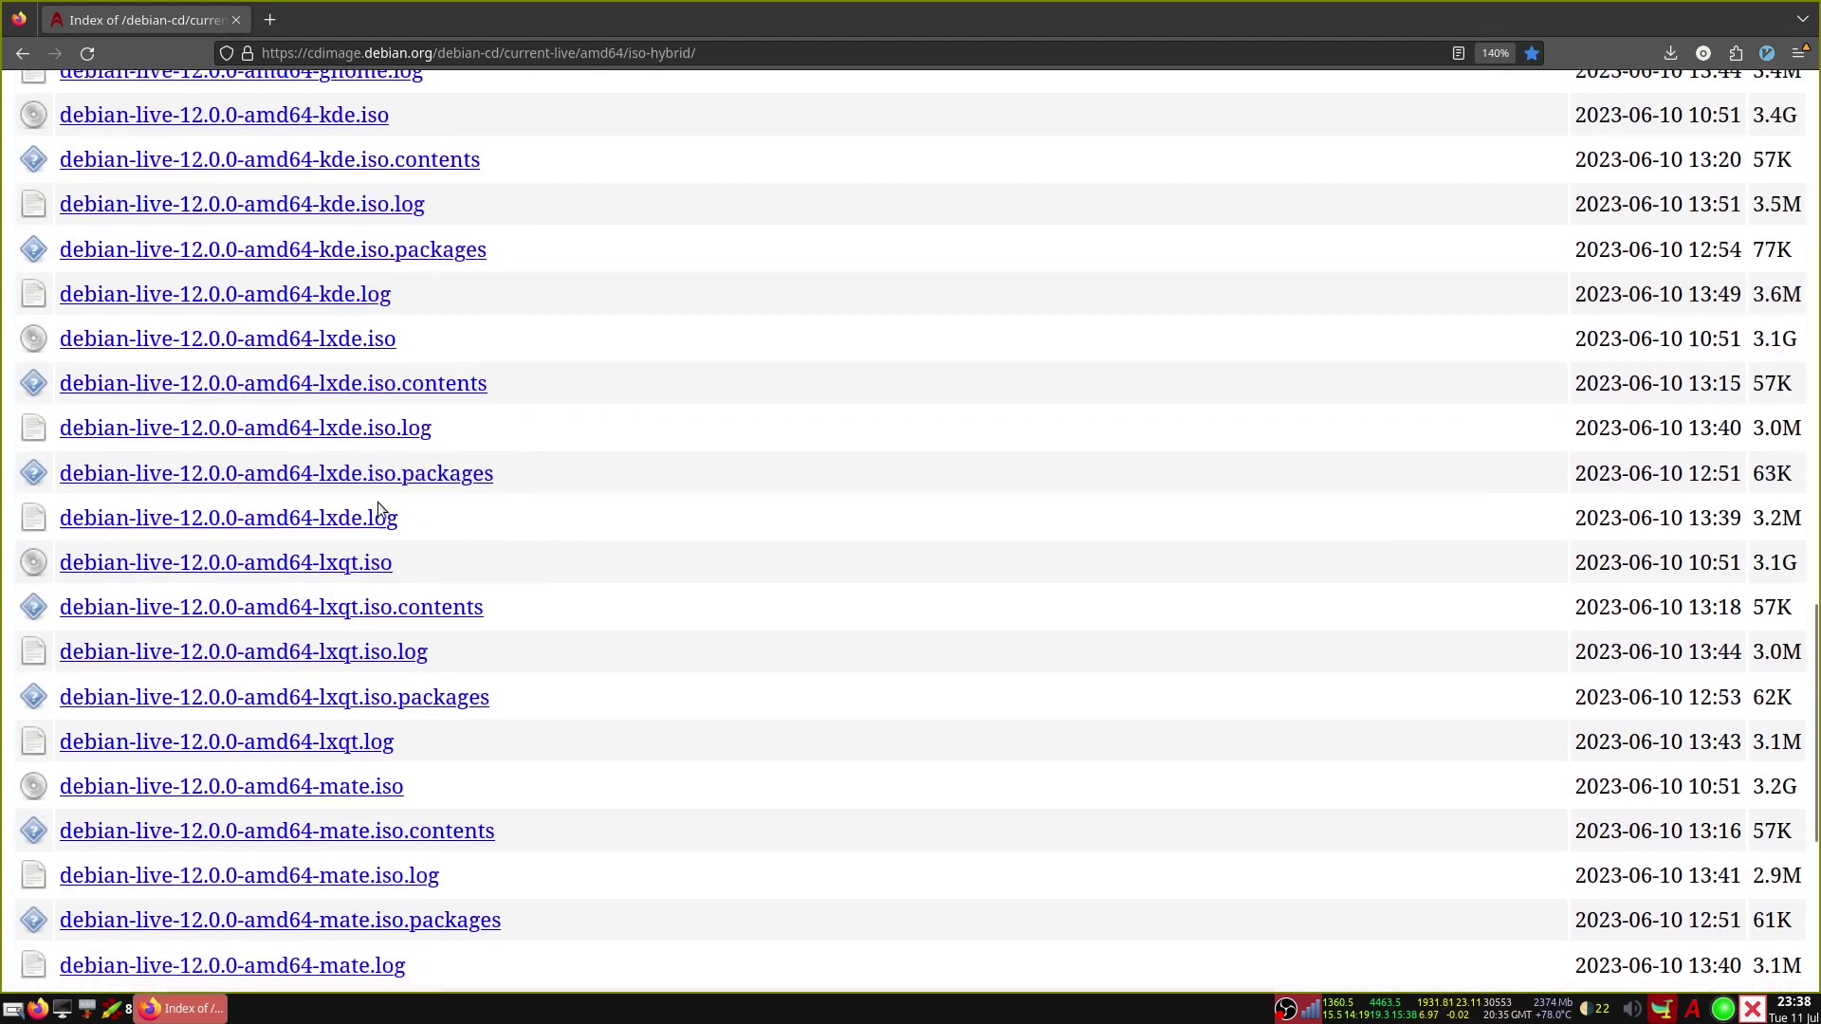
scroll(378, 502, down, 3)
scroll(518, 537, down, 2)
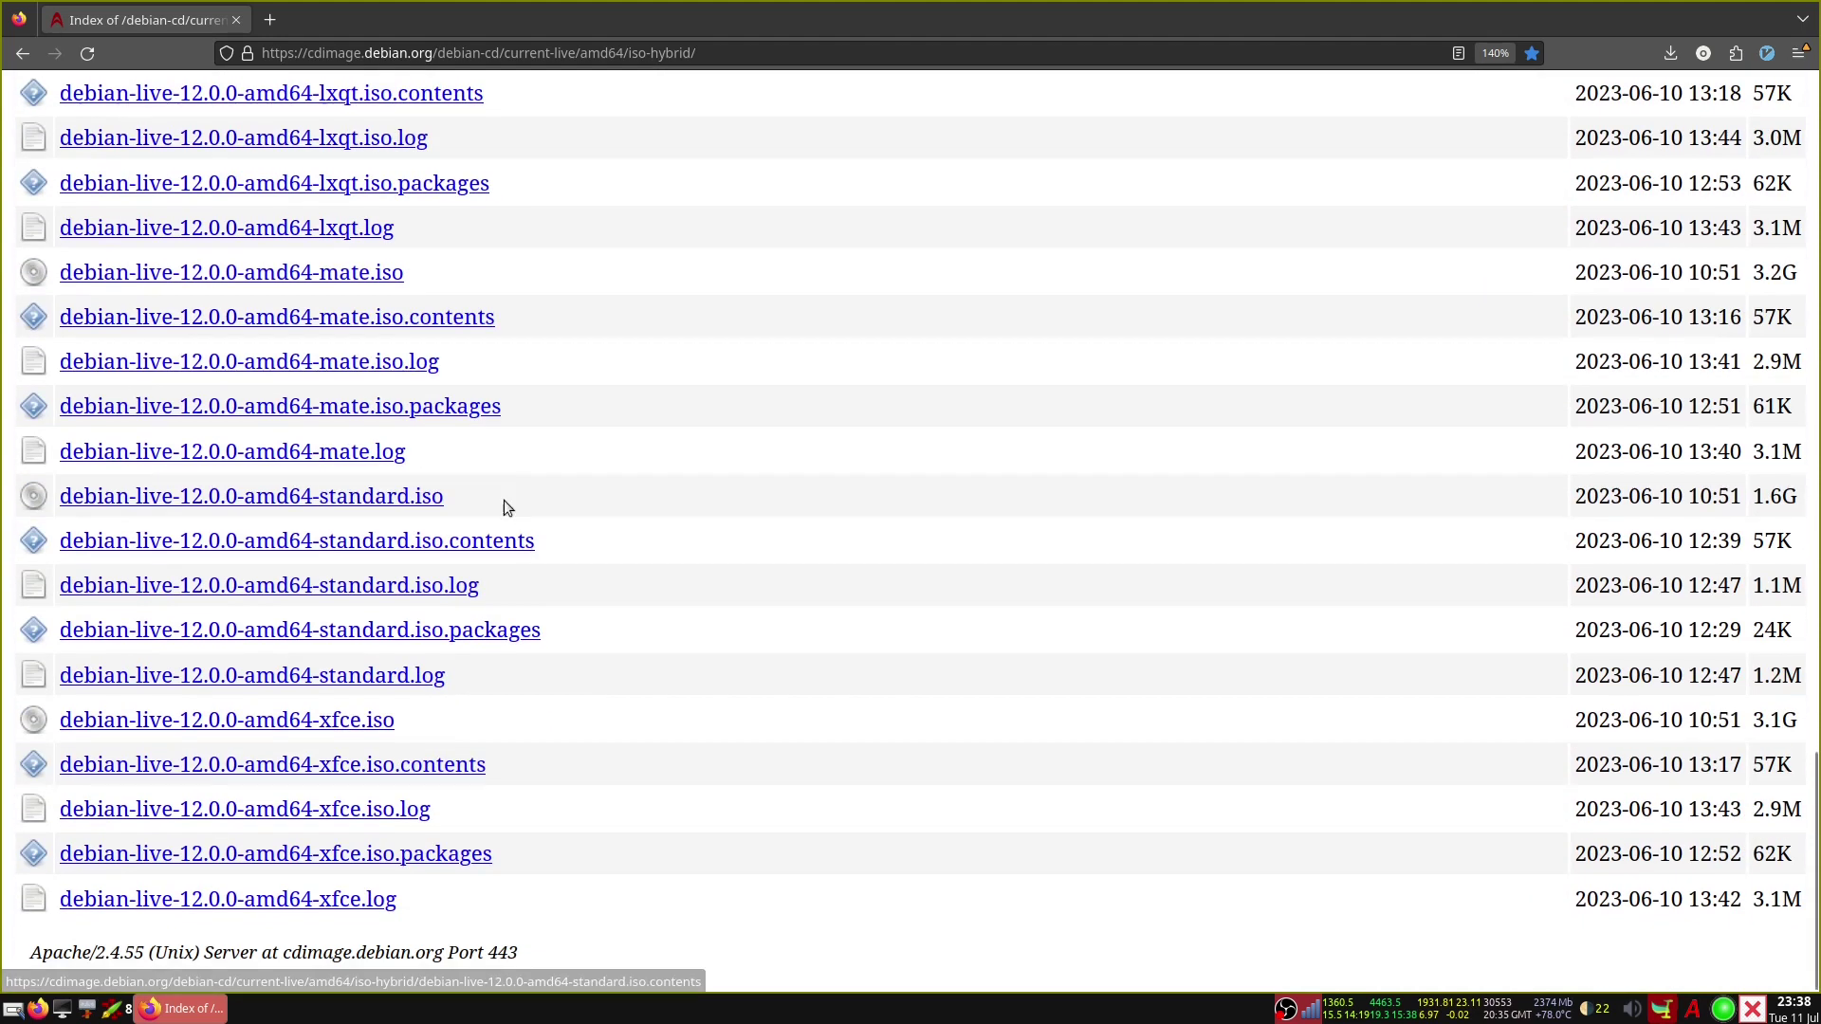
scroll(753, 629, up, 6)
scroll(753, 630, up, 15)
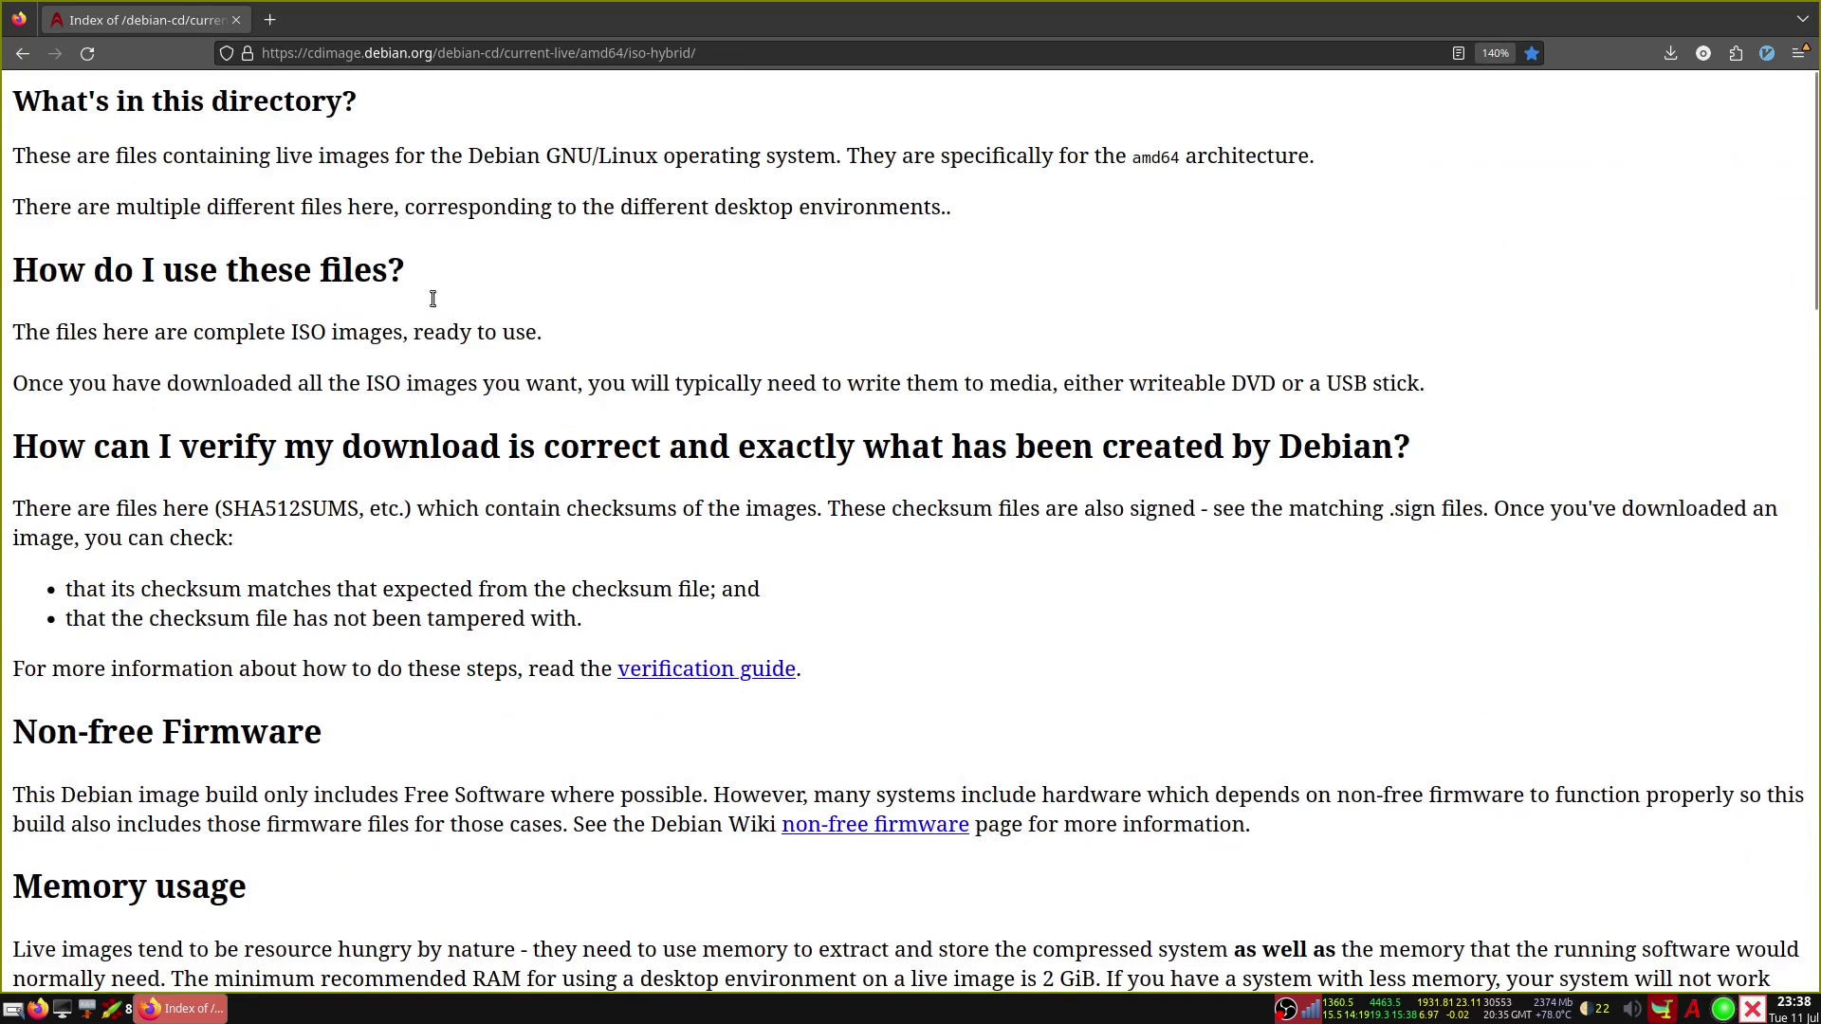
click(23, 54)
click(23, 53)
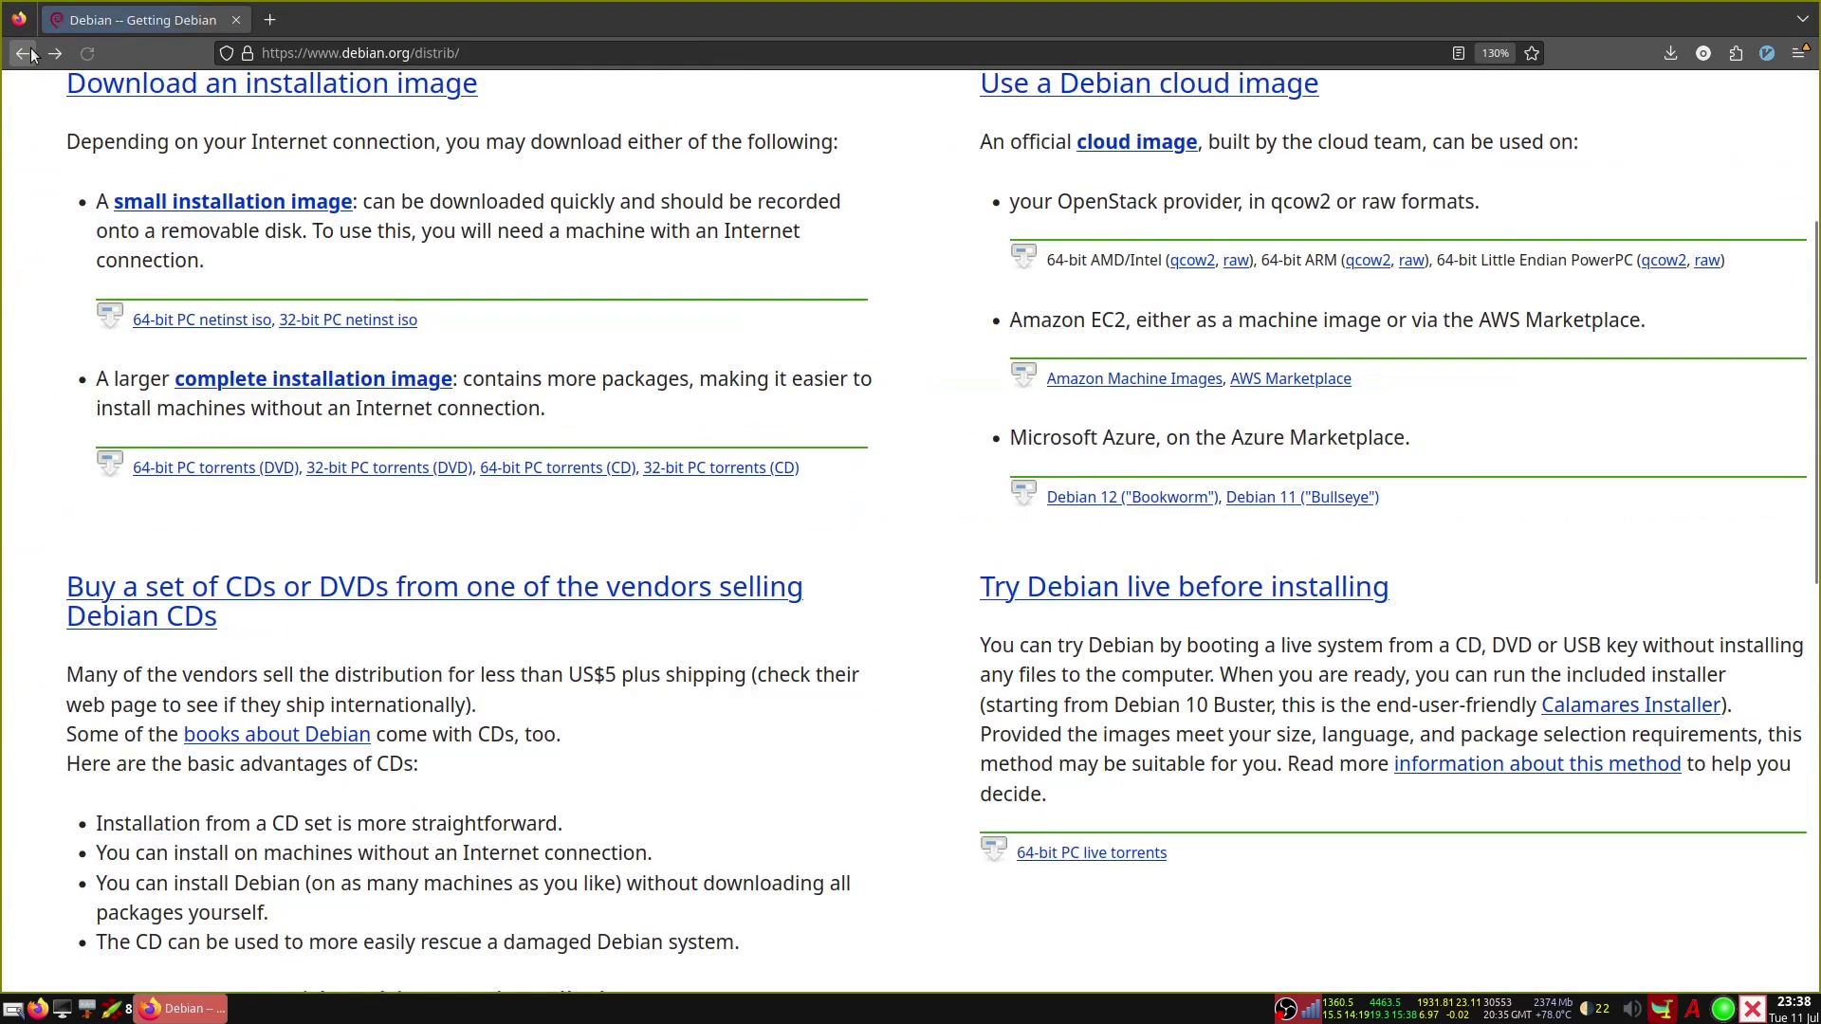
click(23, 53)
- Go back in Firefox to the debian.org home page
click(23, 54)
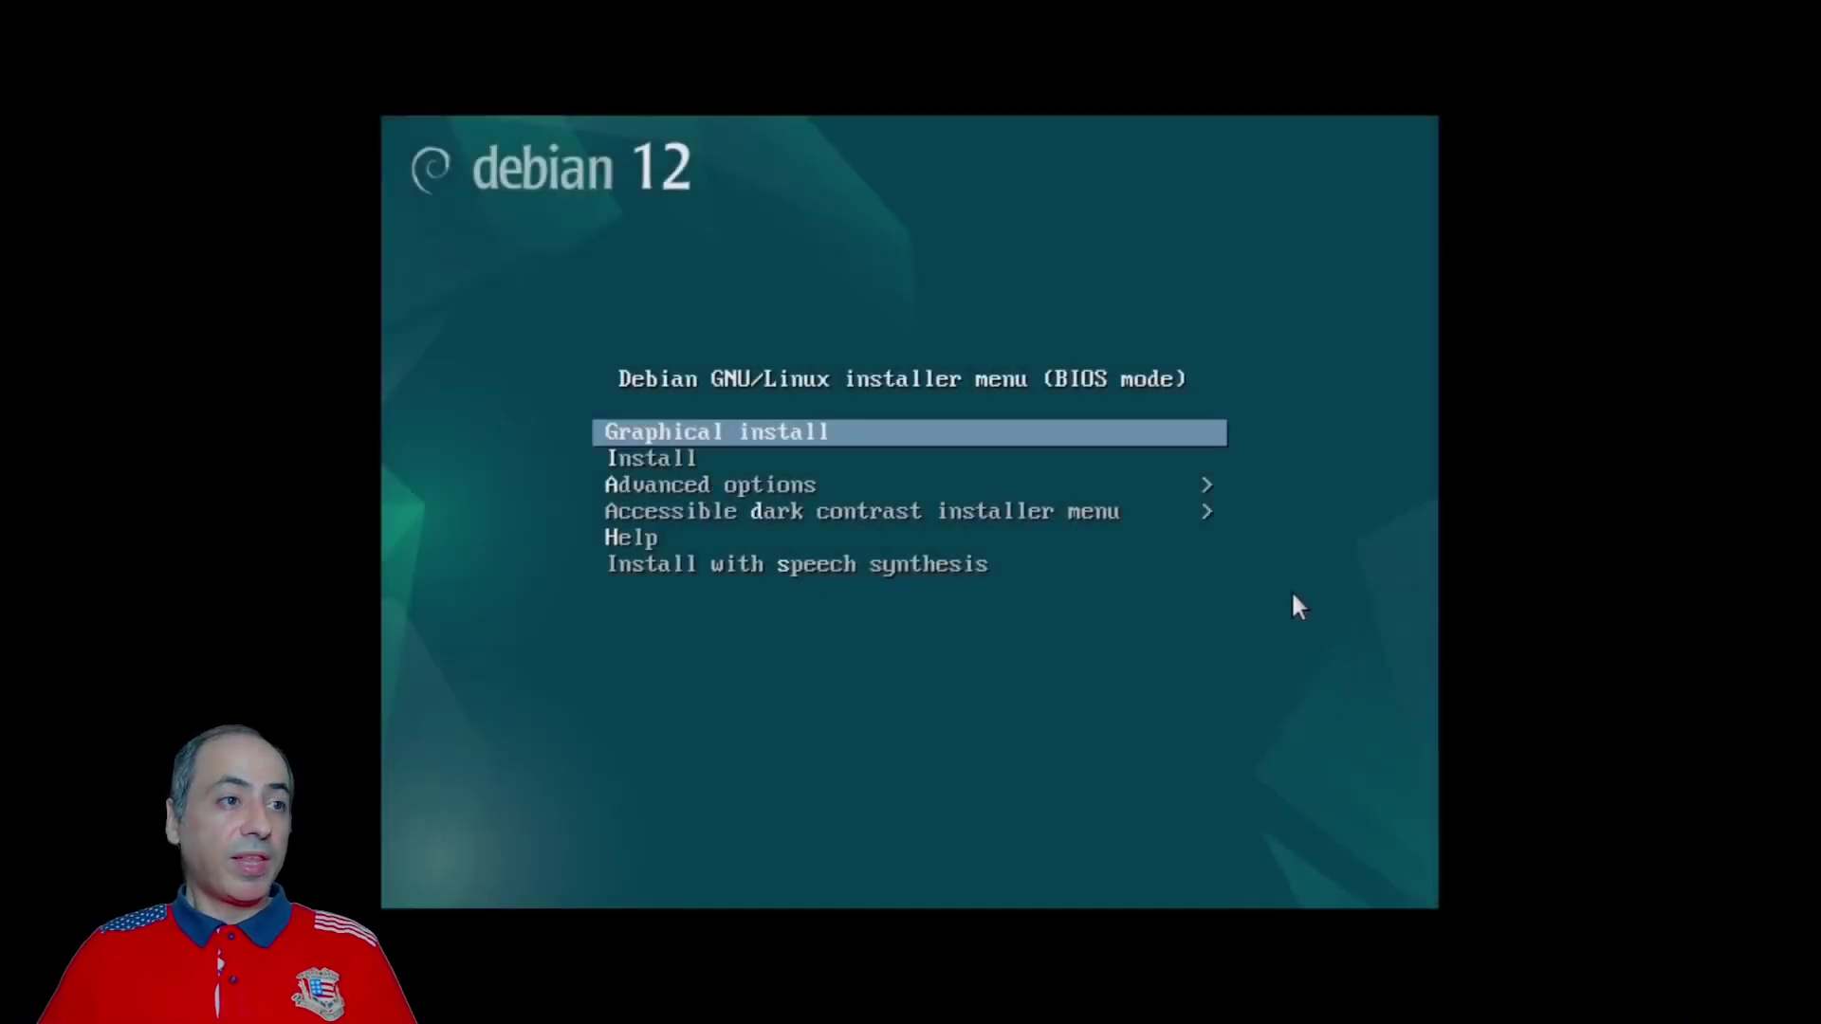
- Start Graphical install, accepting English, United States, American English keymap, hostname debian and the default domain
key(Return)
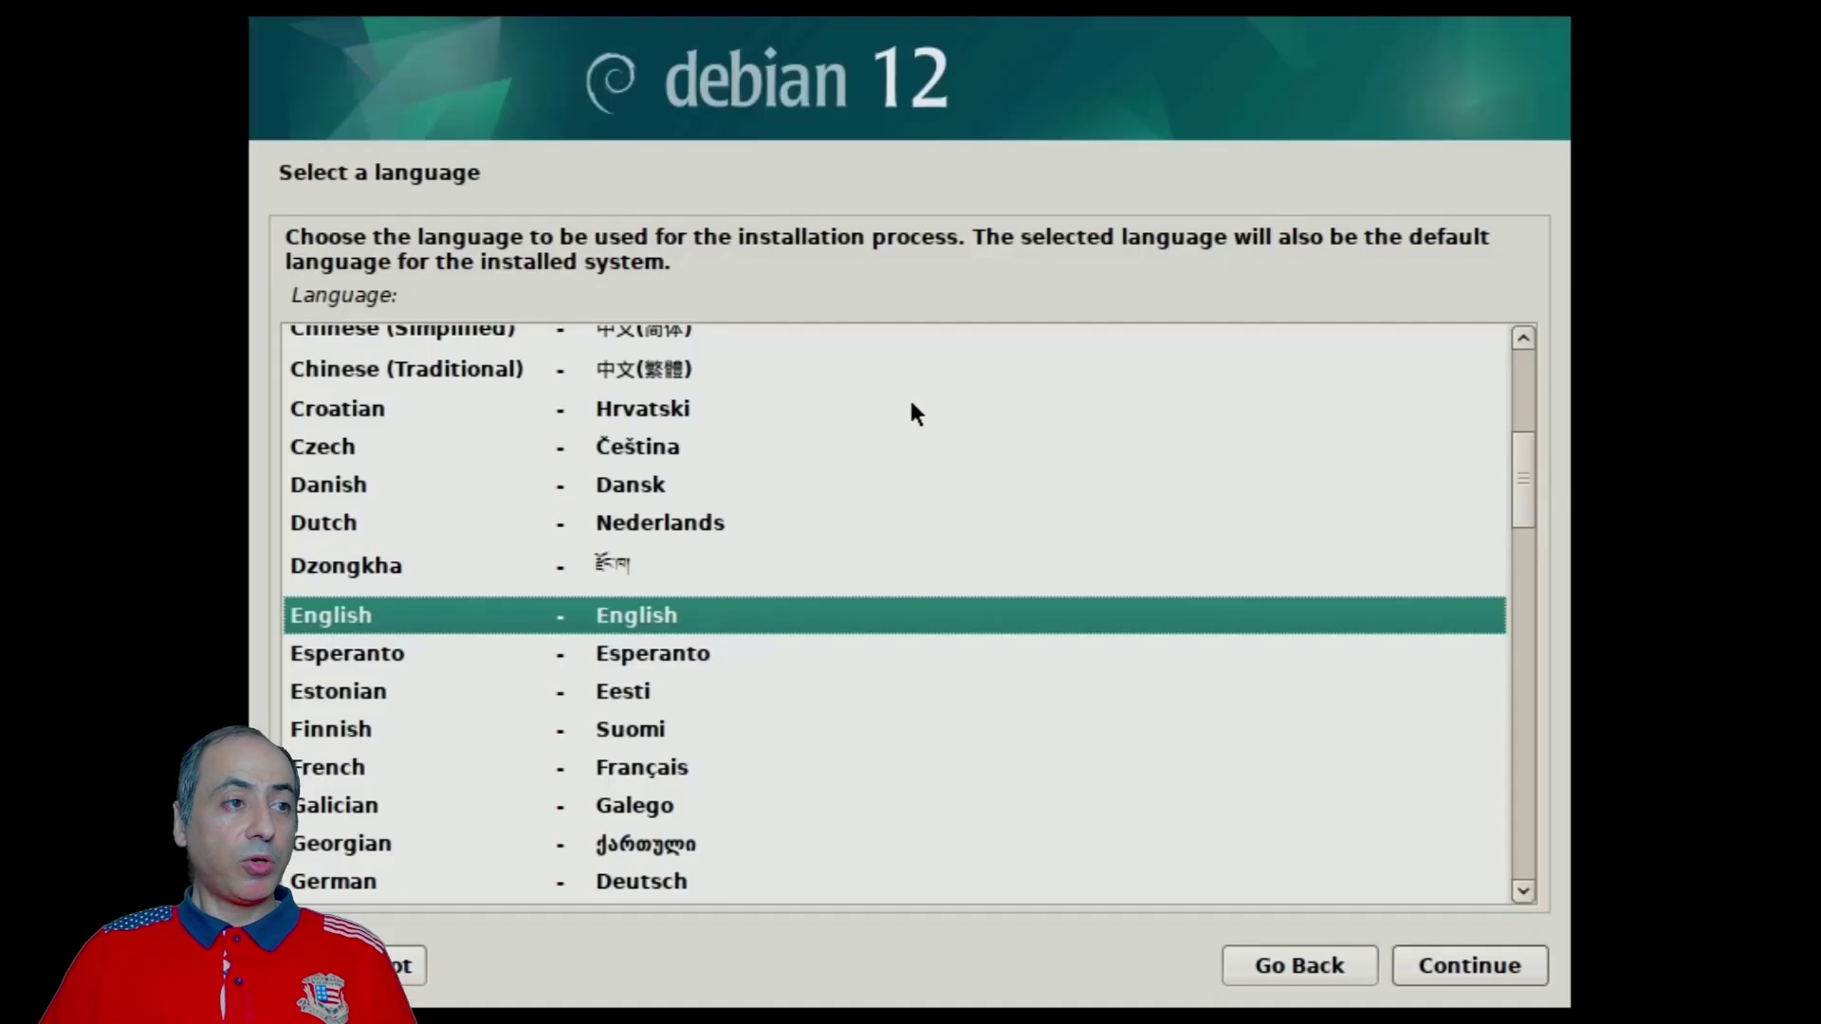
click(1465, 971)
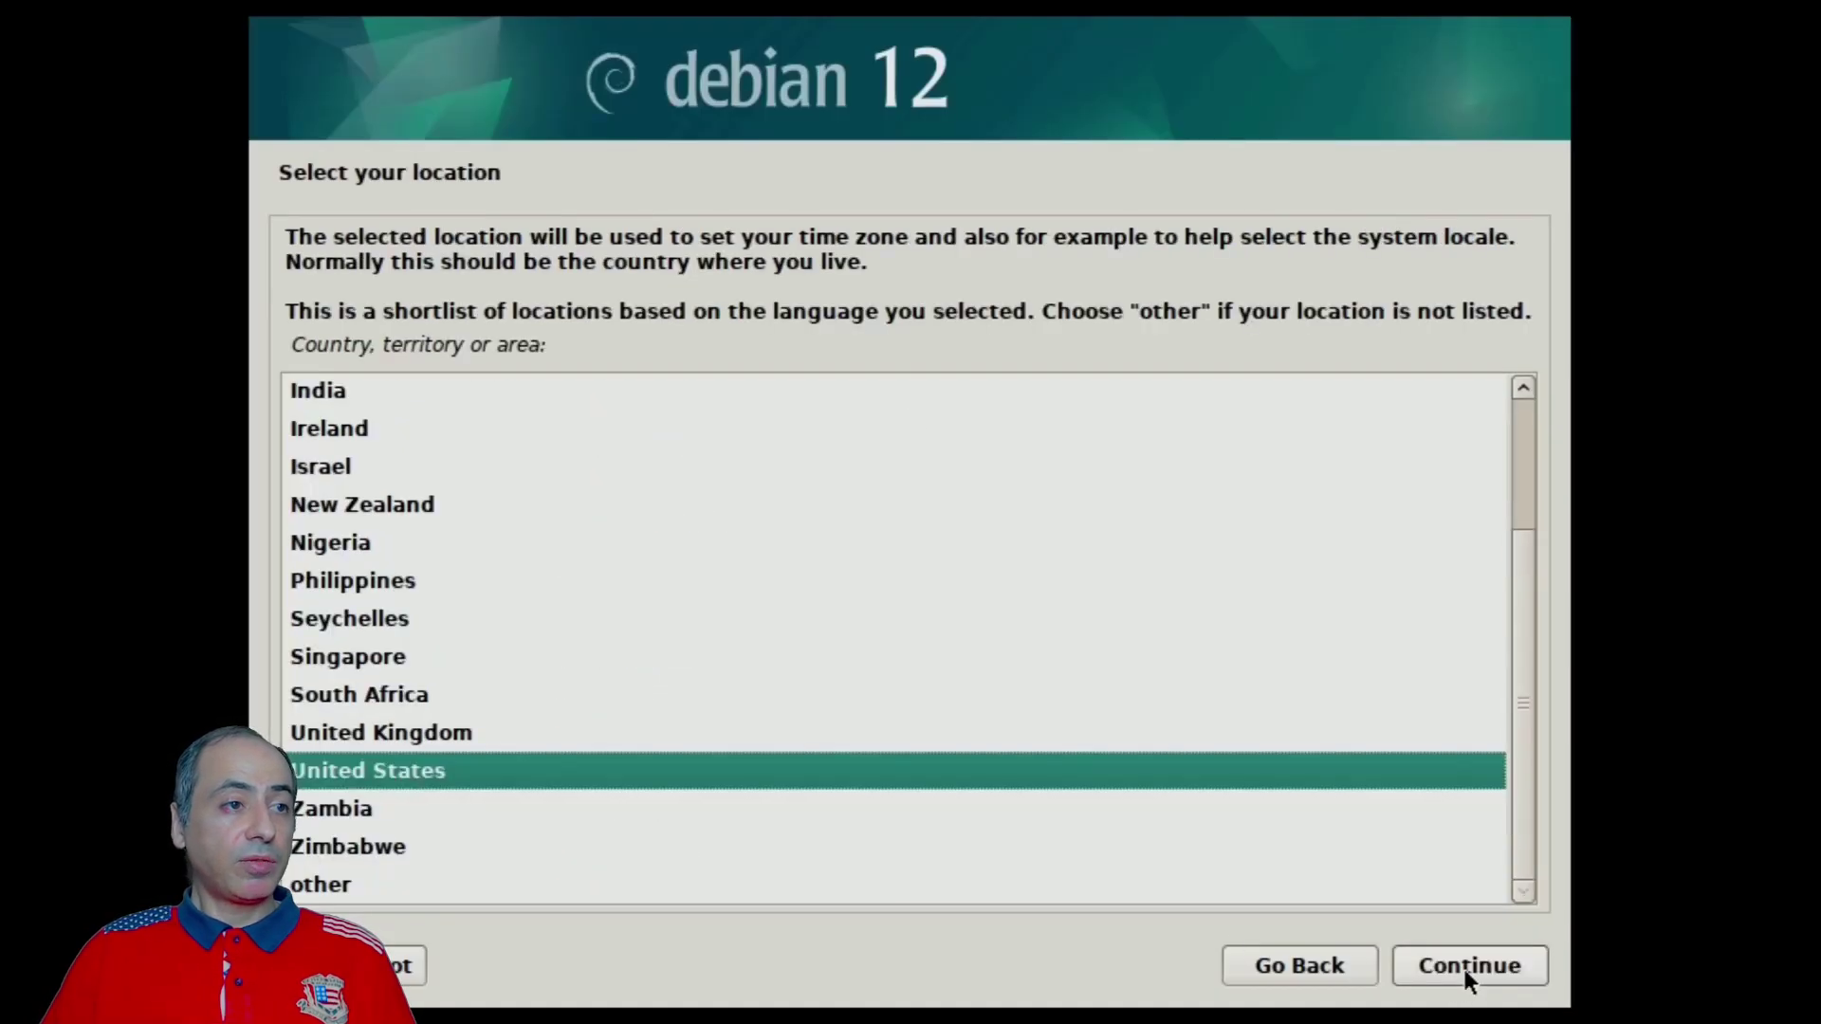
click(1465, 969)
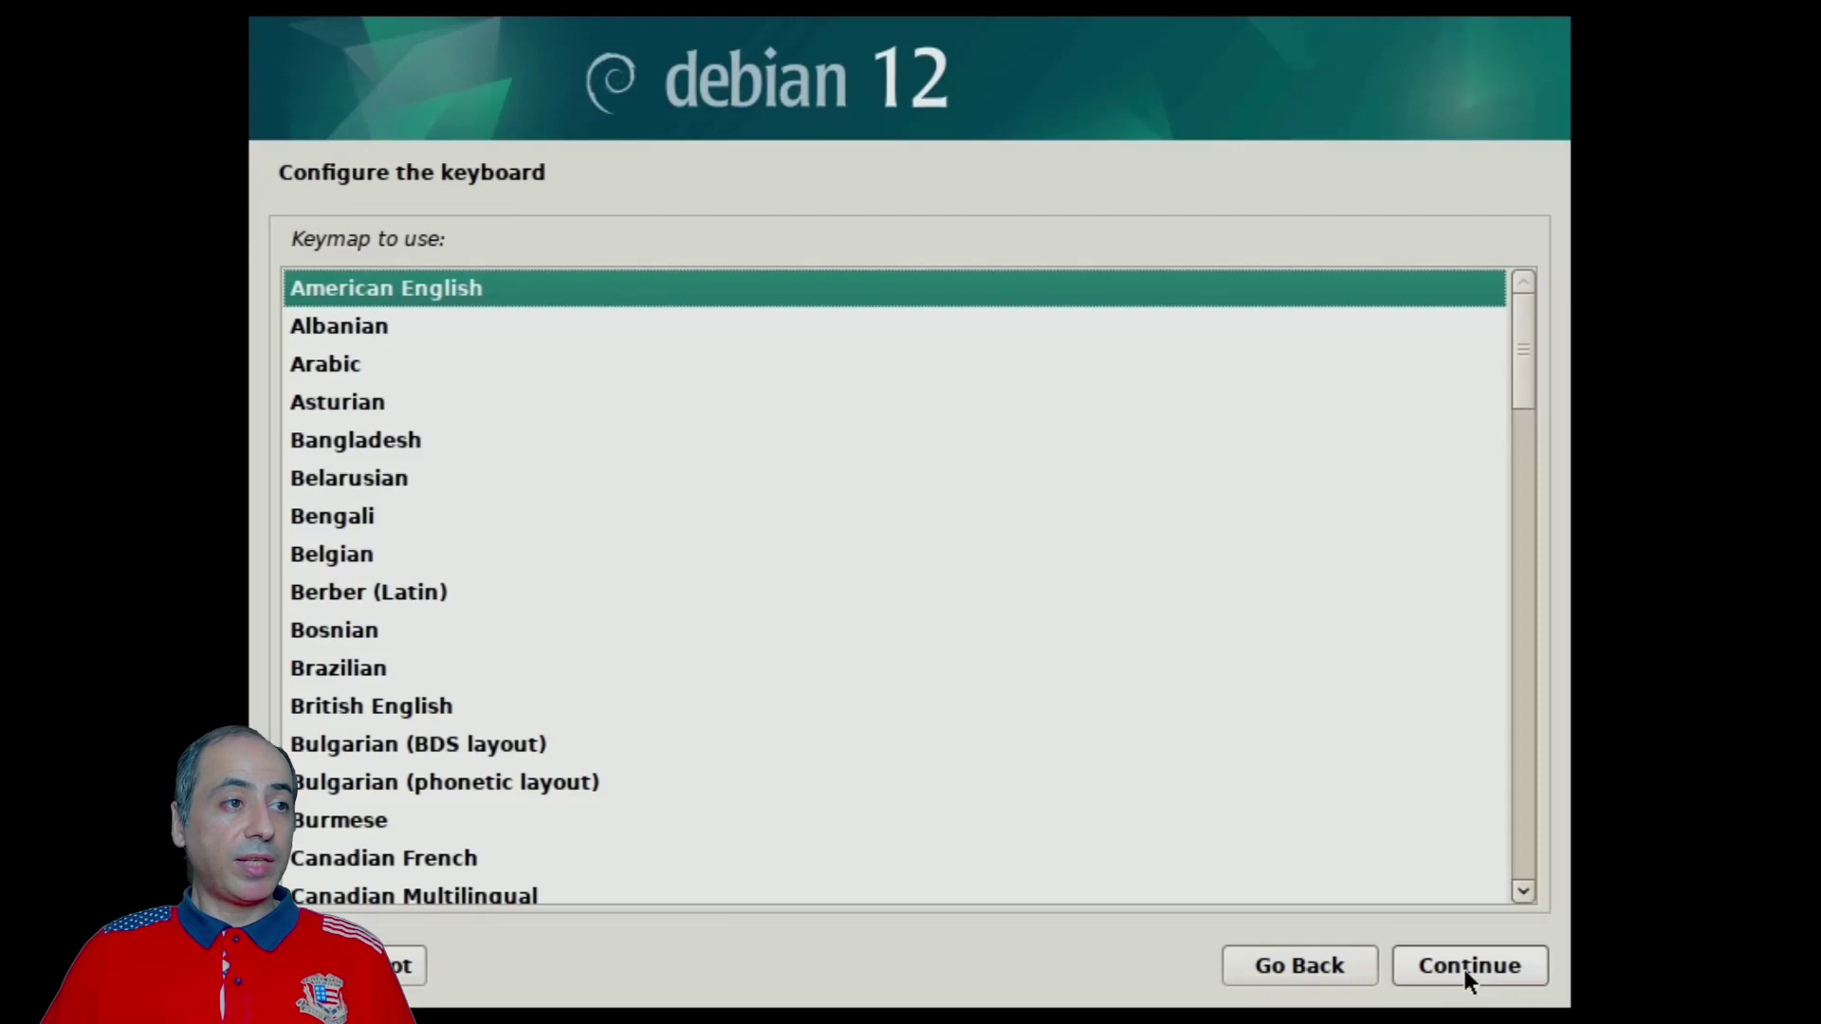
click(1465, 969)
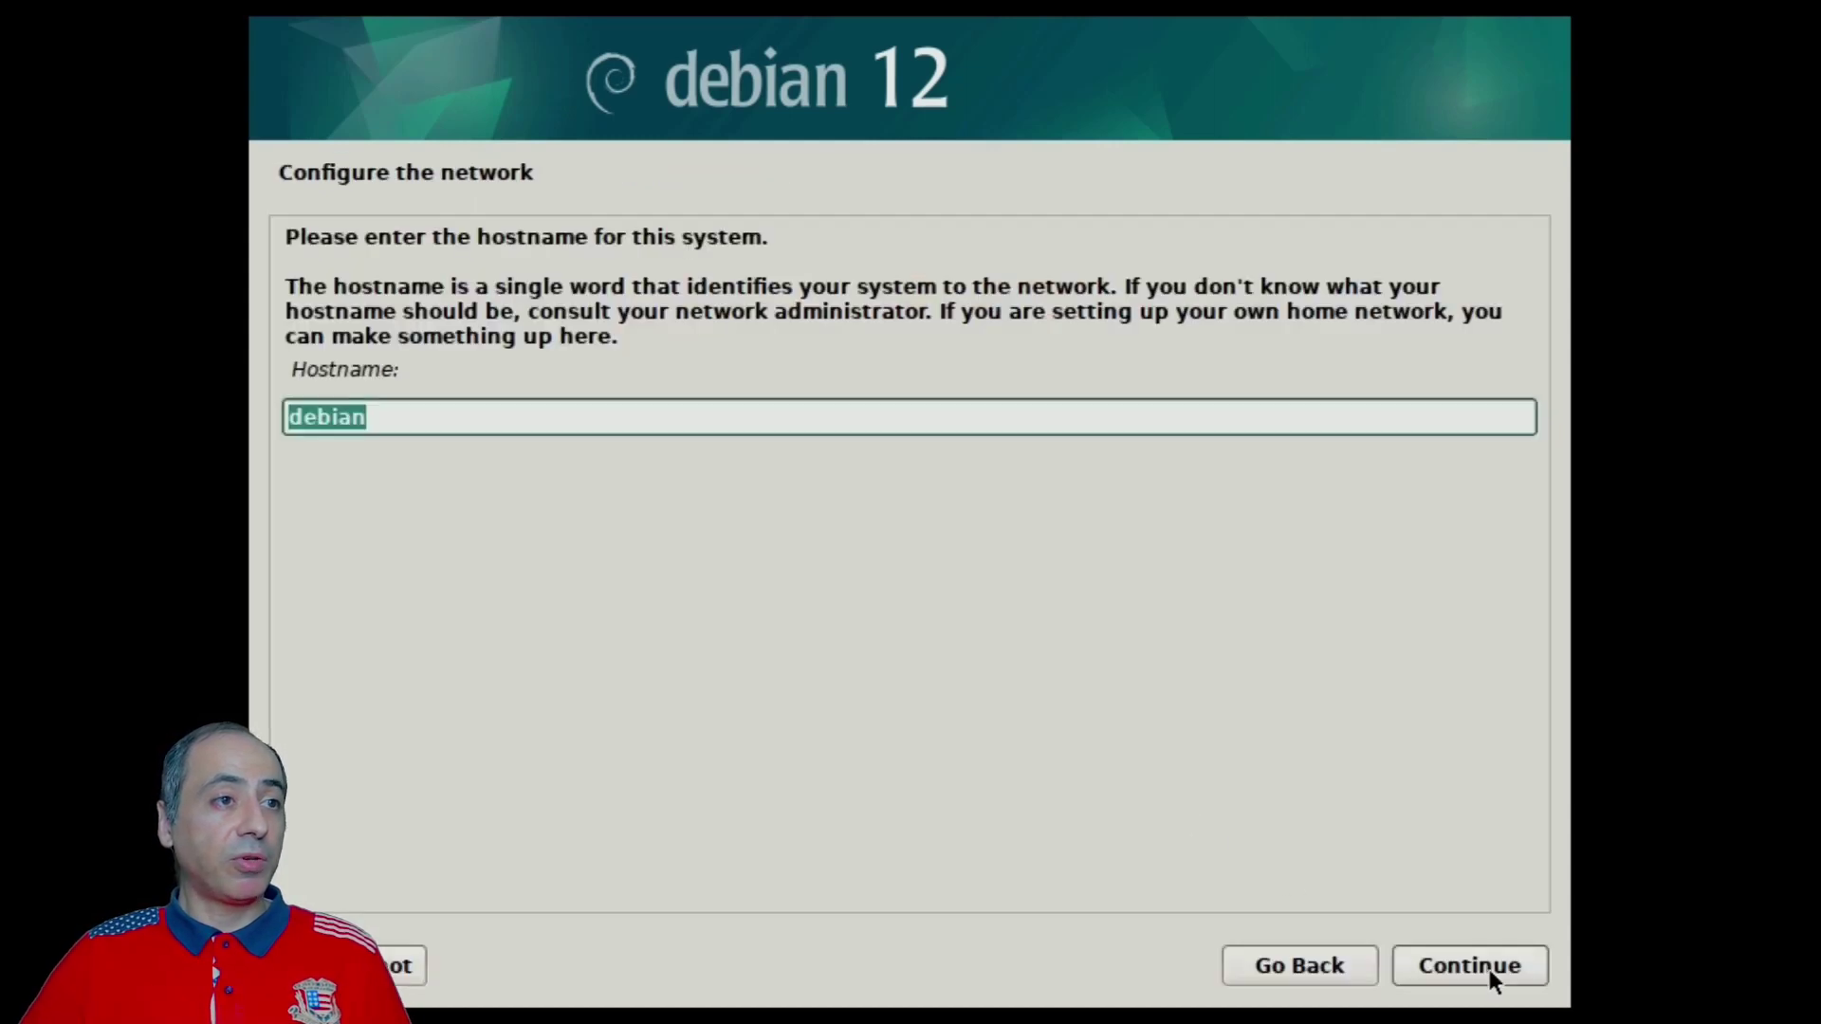
click(1505, 978)
click(1506, 977)
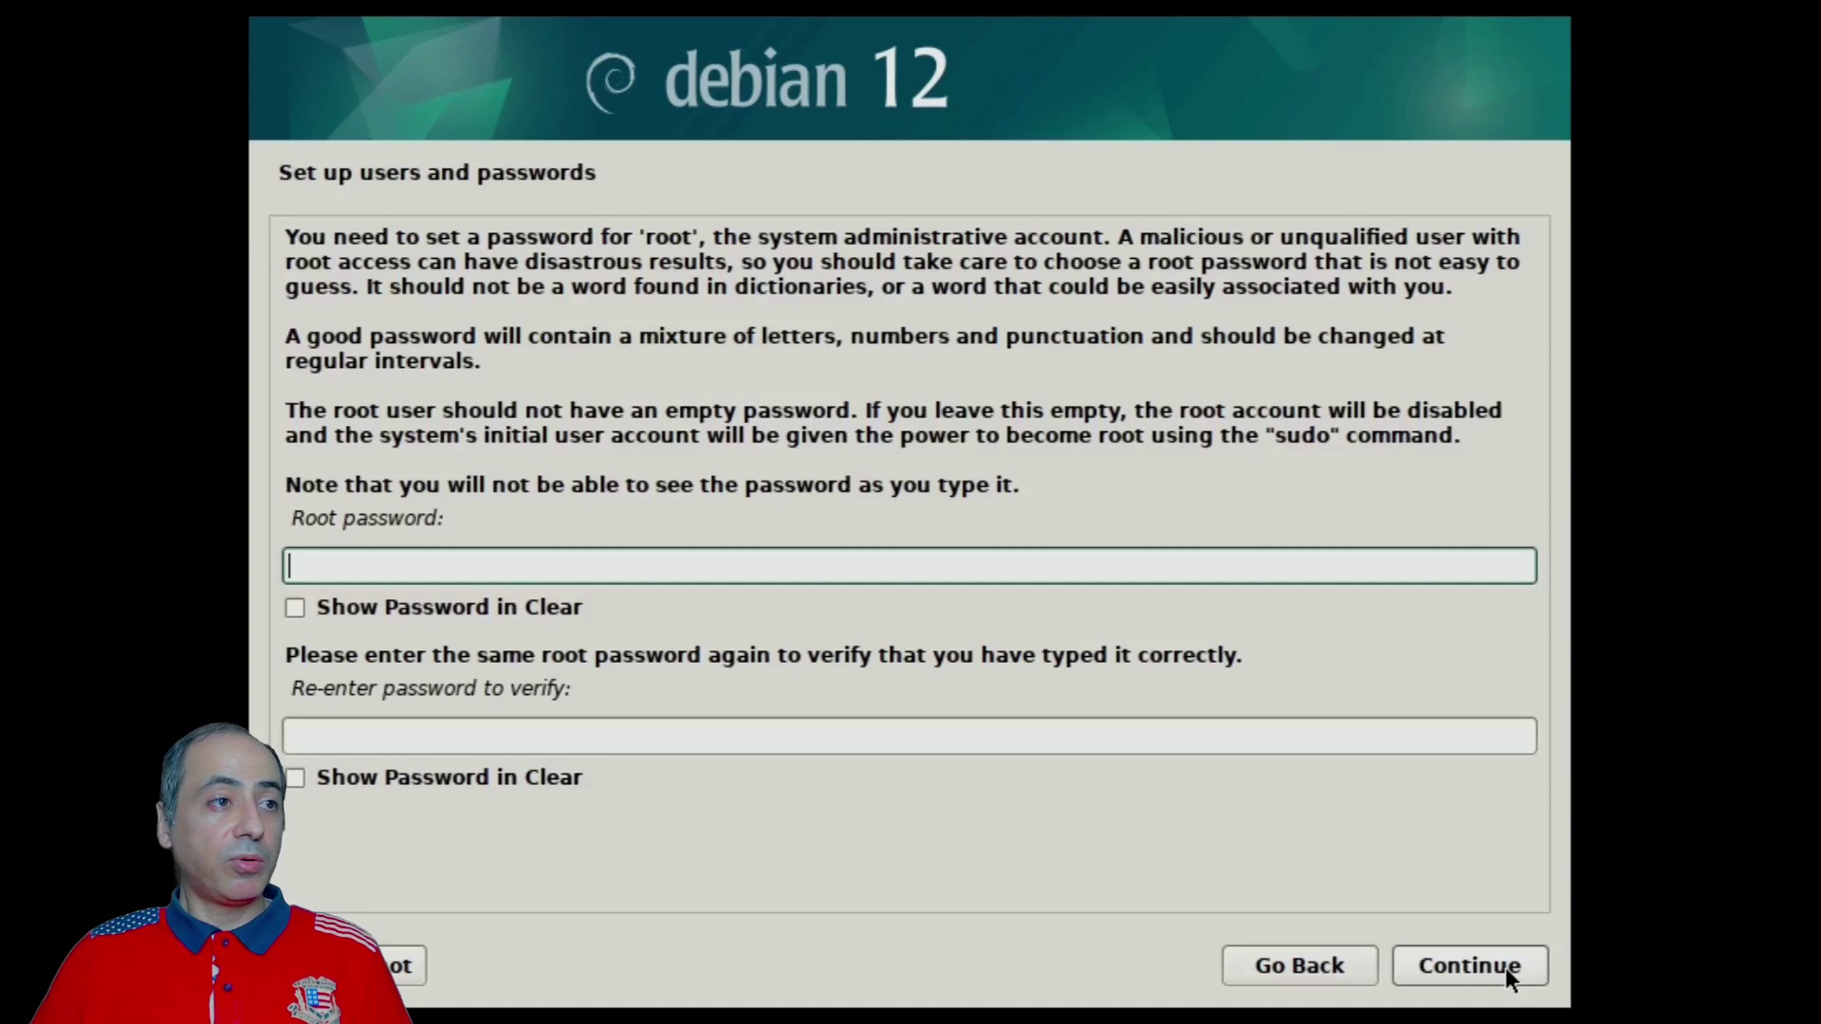
- Leave the root password empty, enter full name debian12, and accept the suggested username
click(1507, 969)
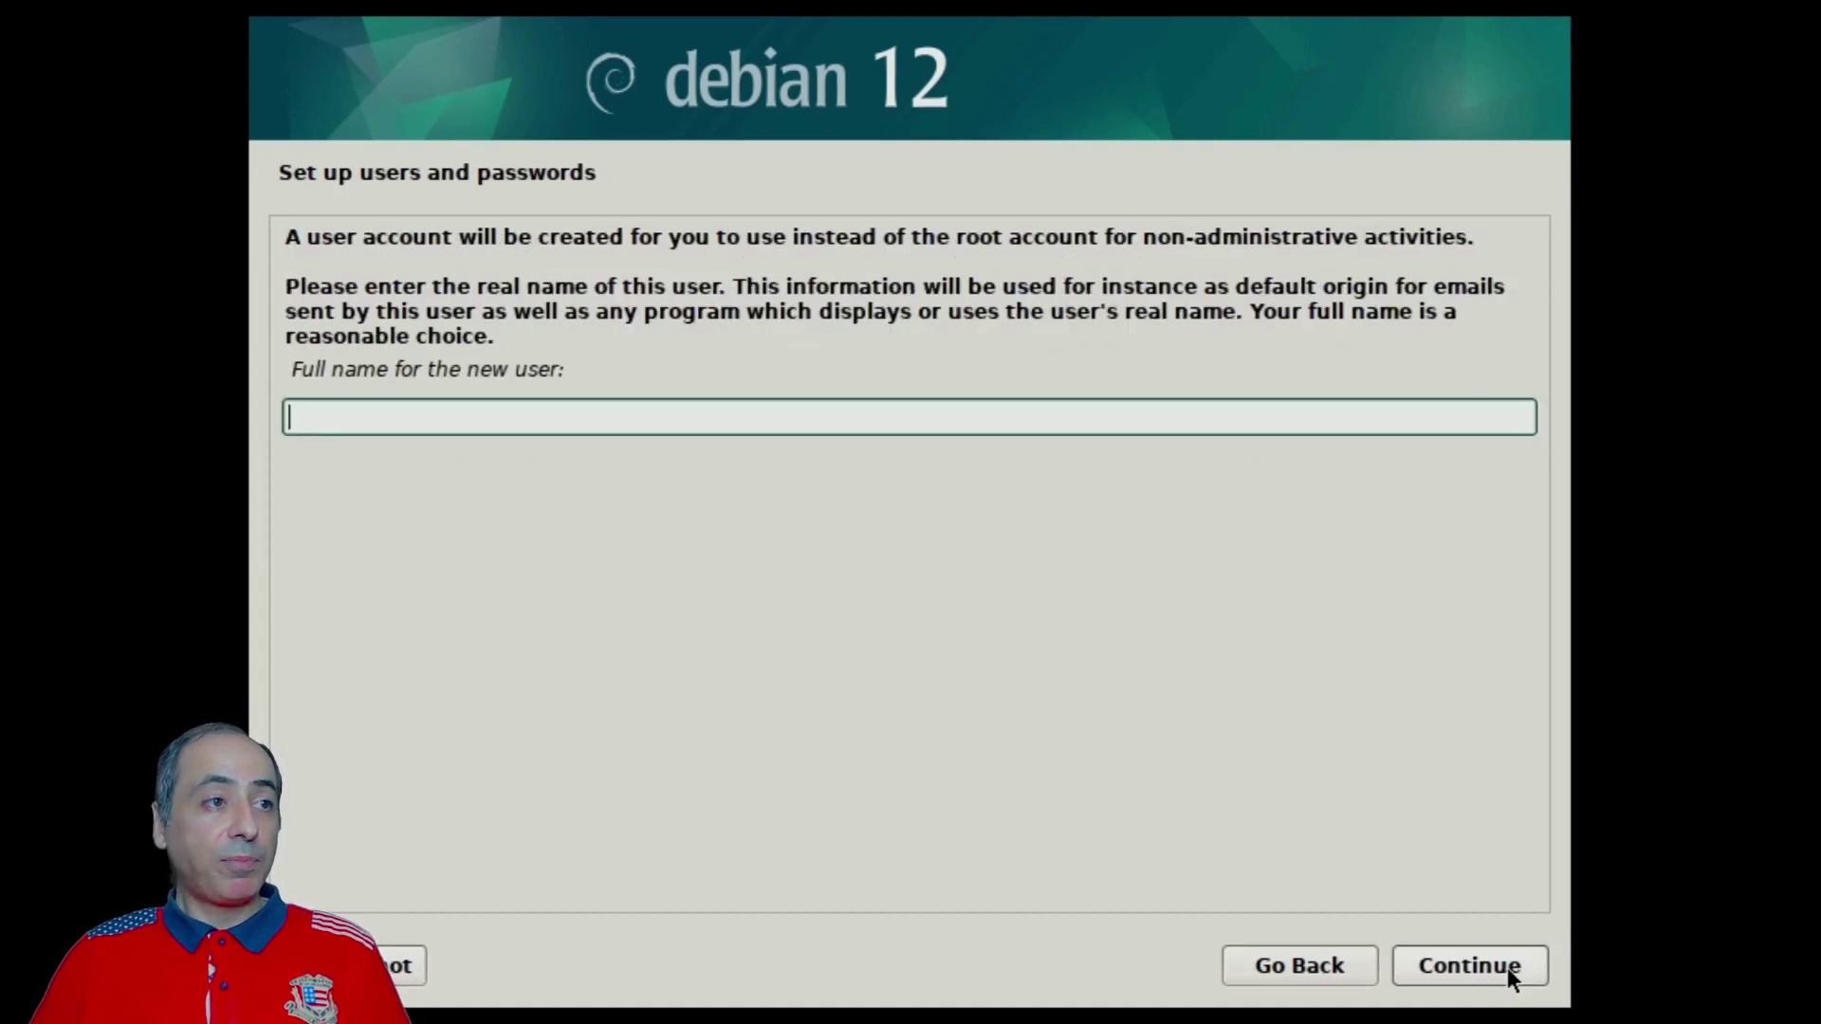
text(debian12)
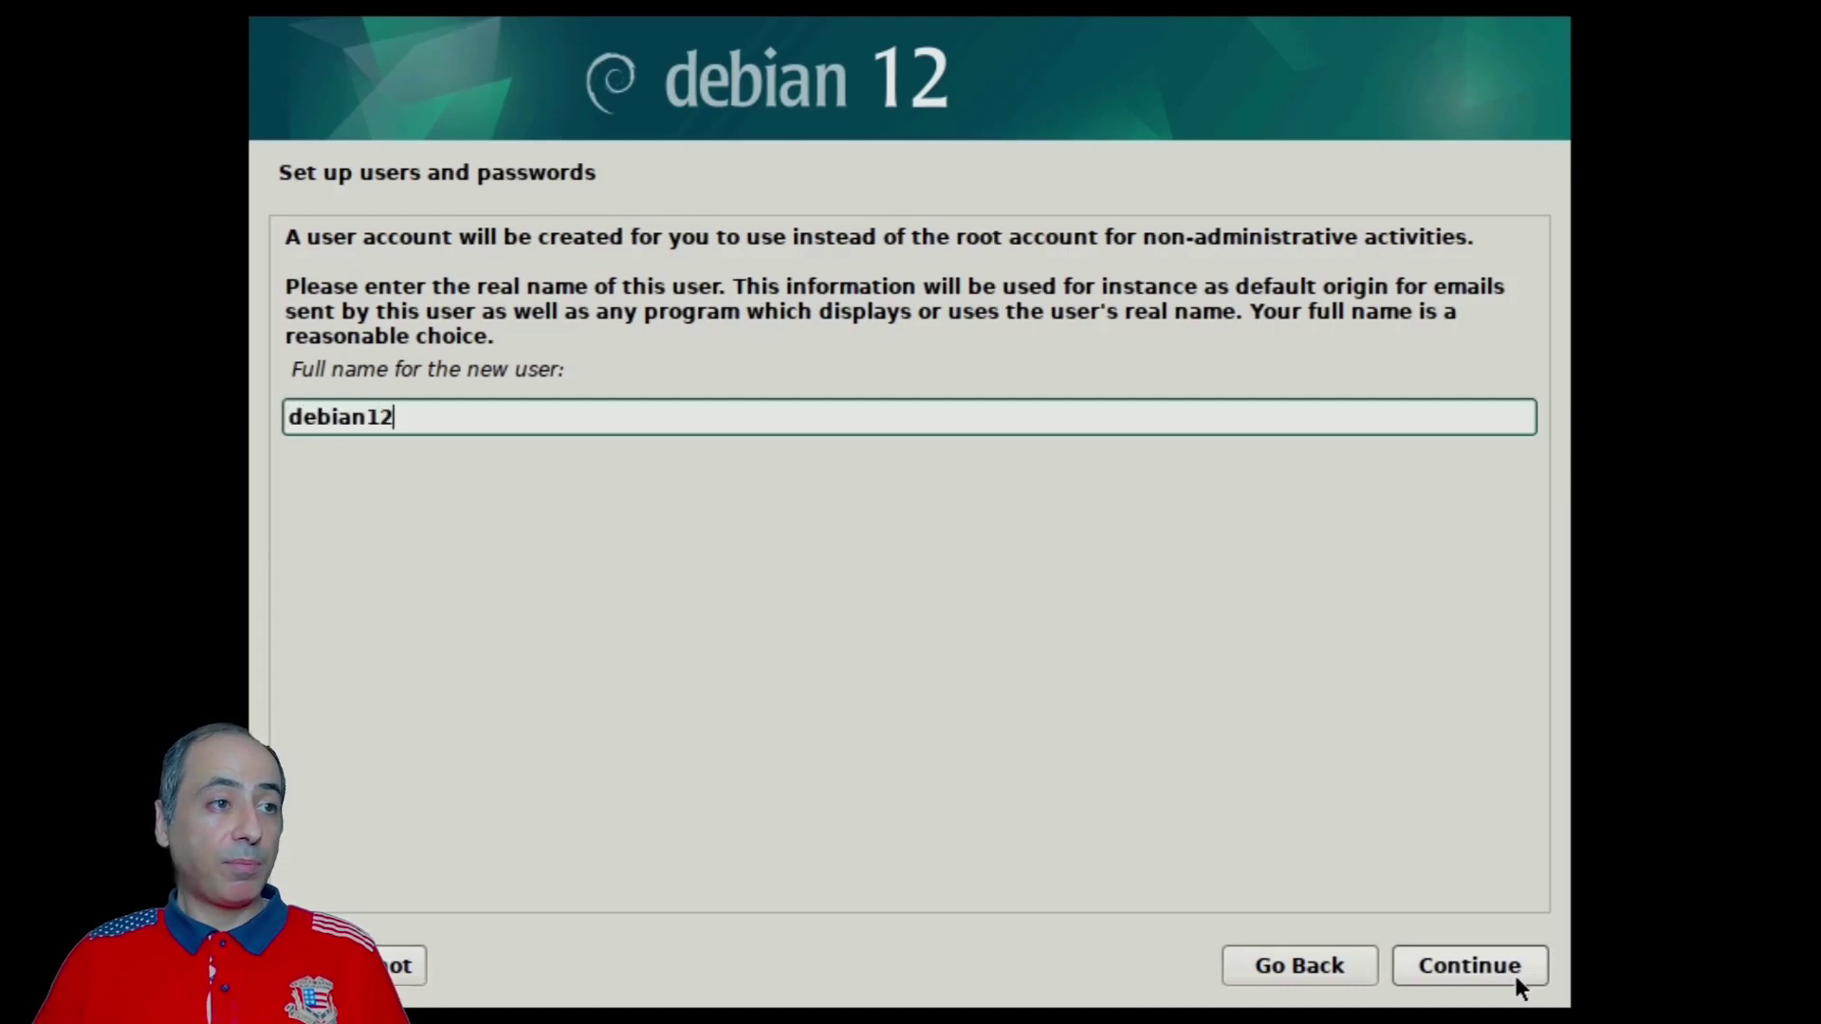
click(1516, 976)
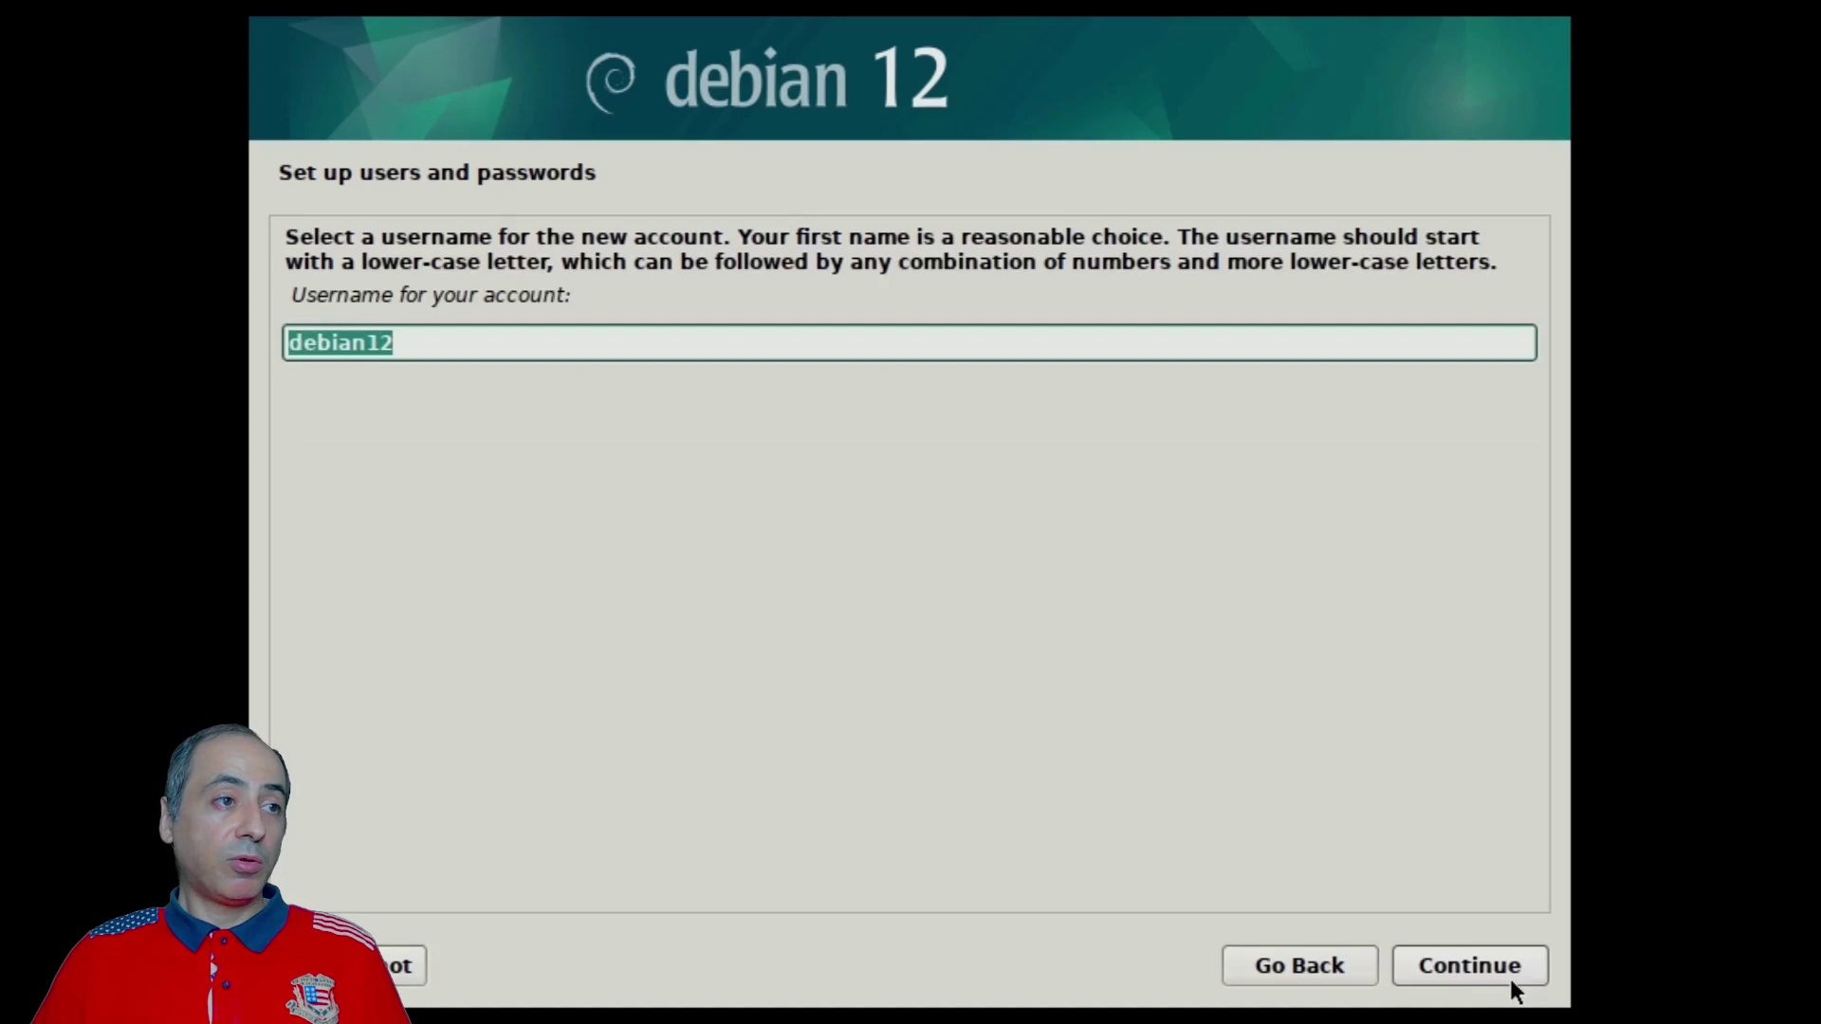
click(1504, 964)
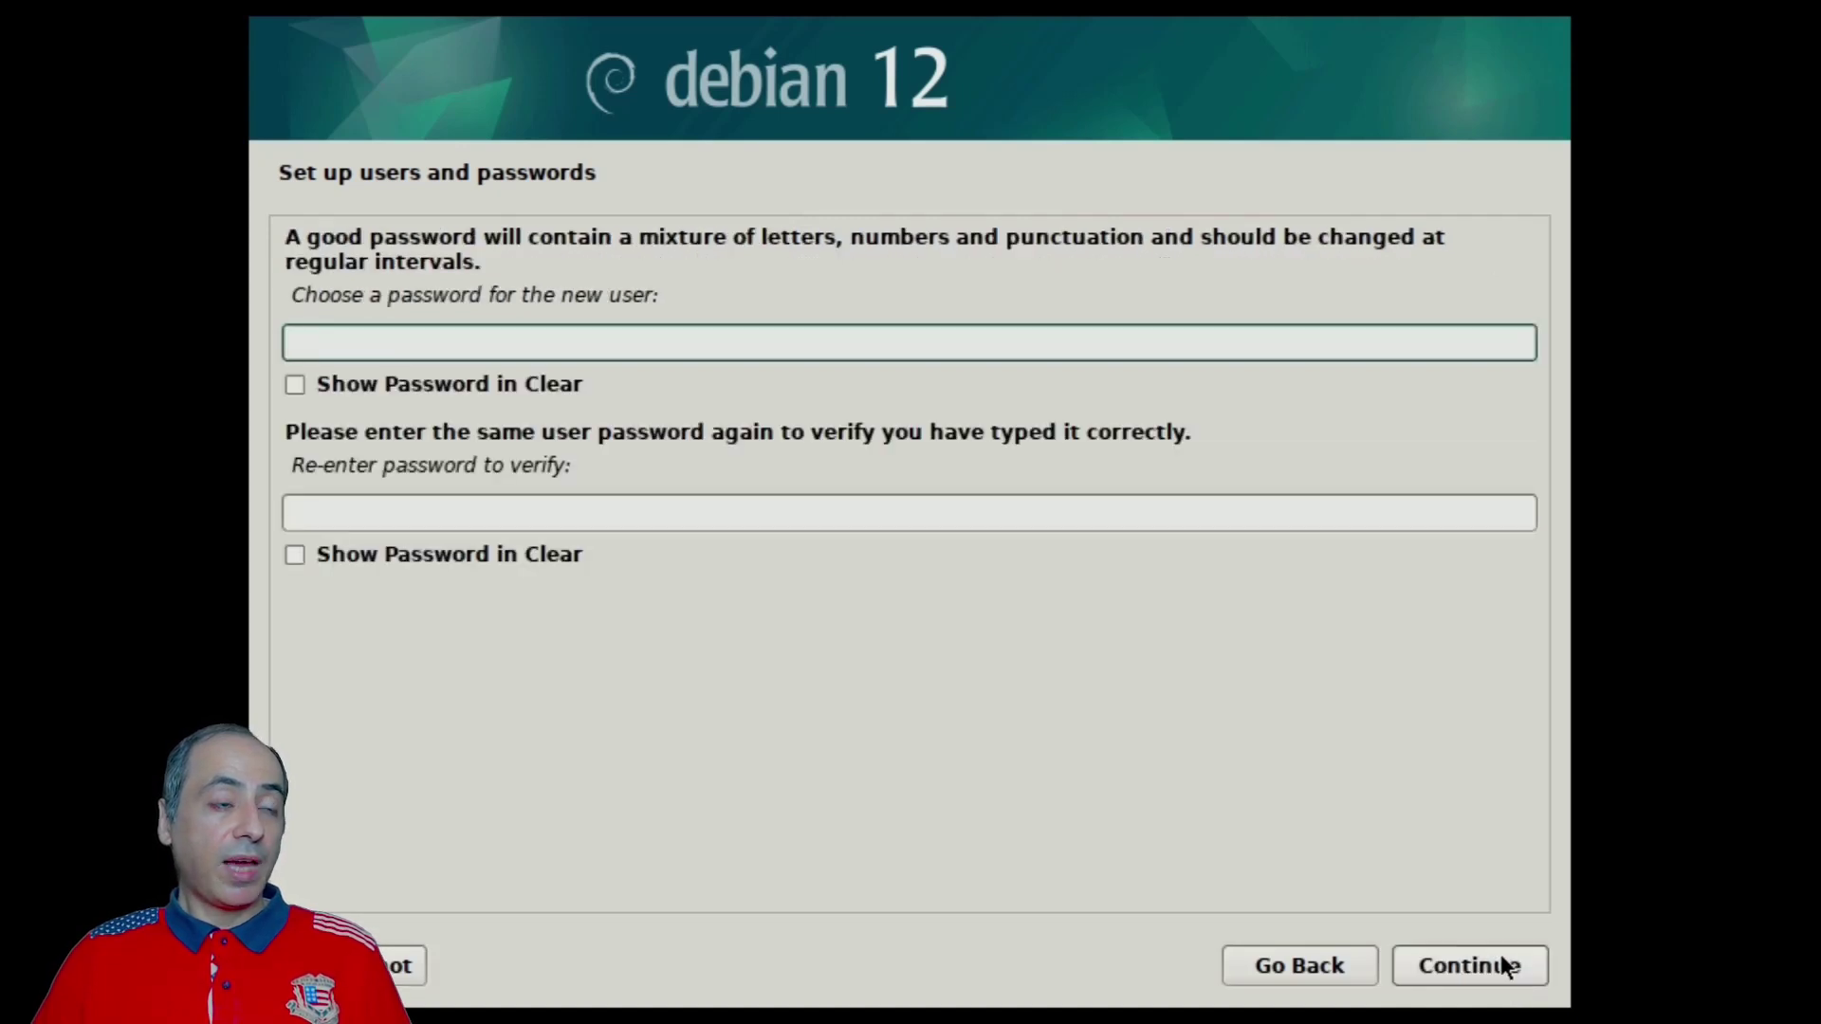
- Enter and verify the new user's password
text(d)
key(Tab)
key(Tab)
text(d)
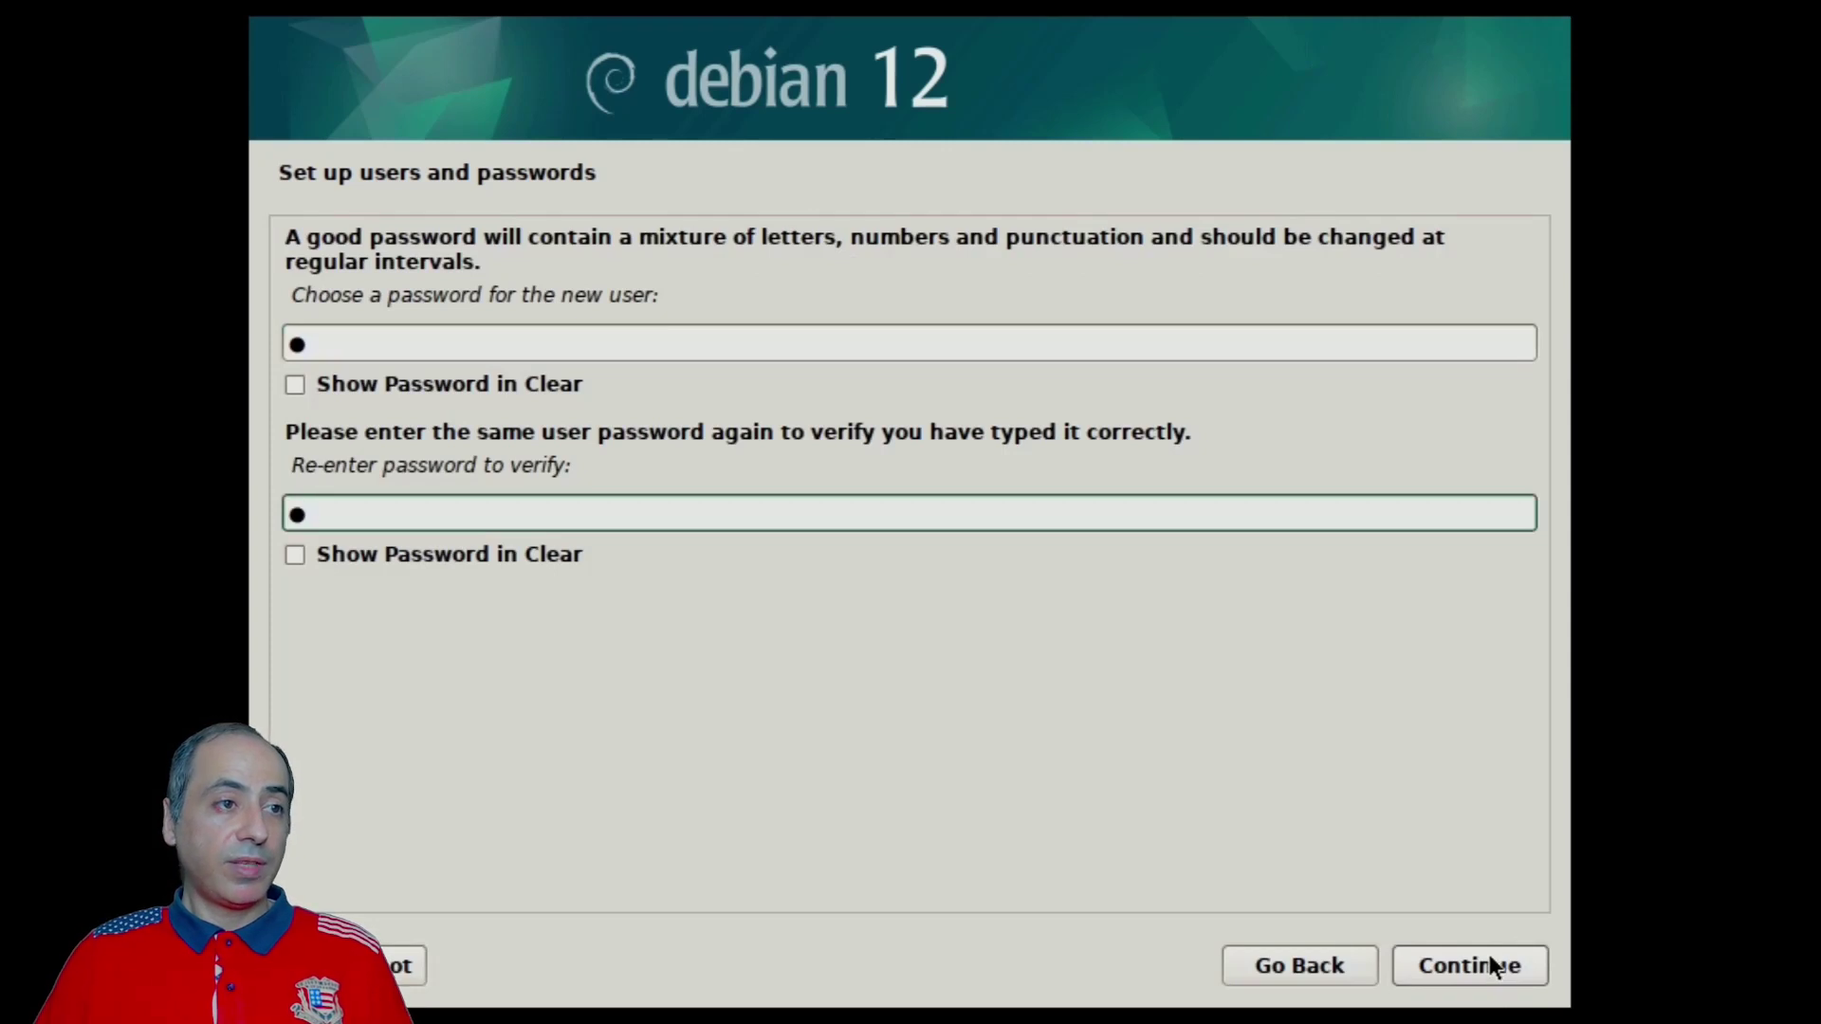
click(1490, 966)
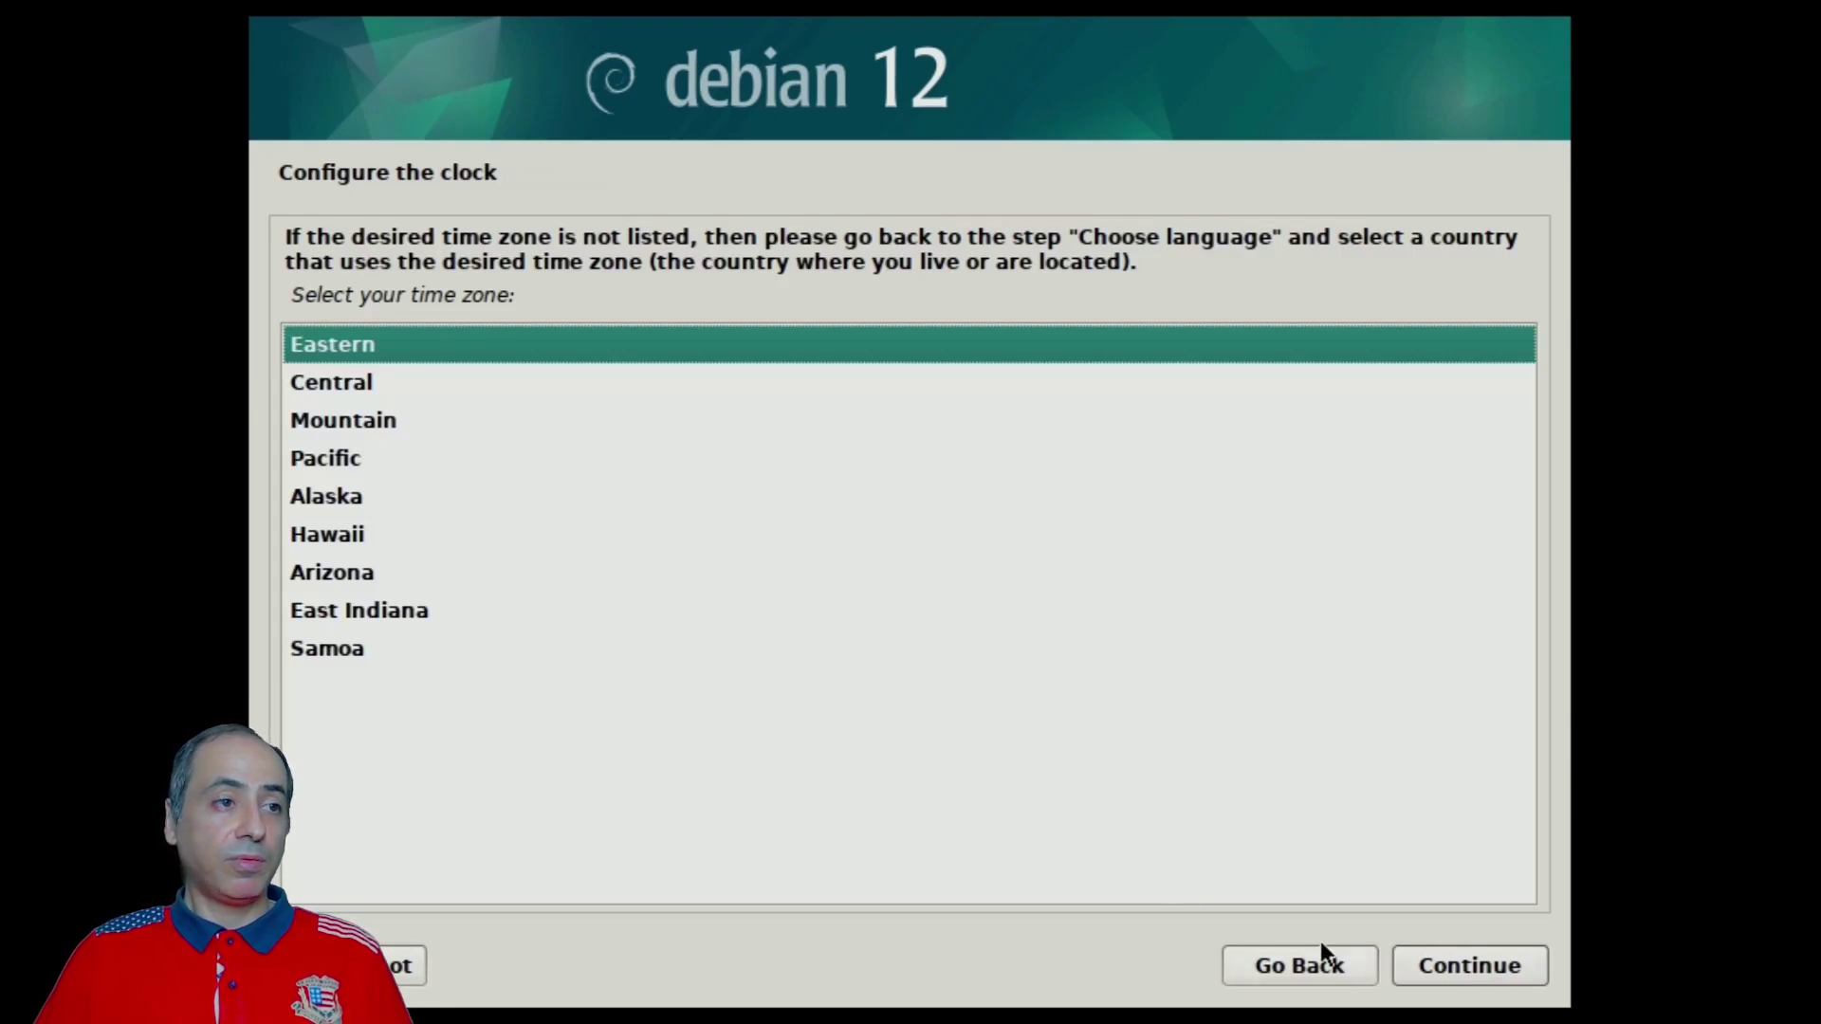
- Accept Eastern as the clock time zone
click(1484, 967)
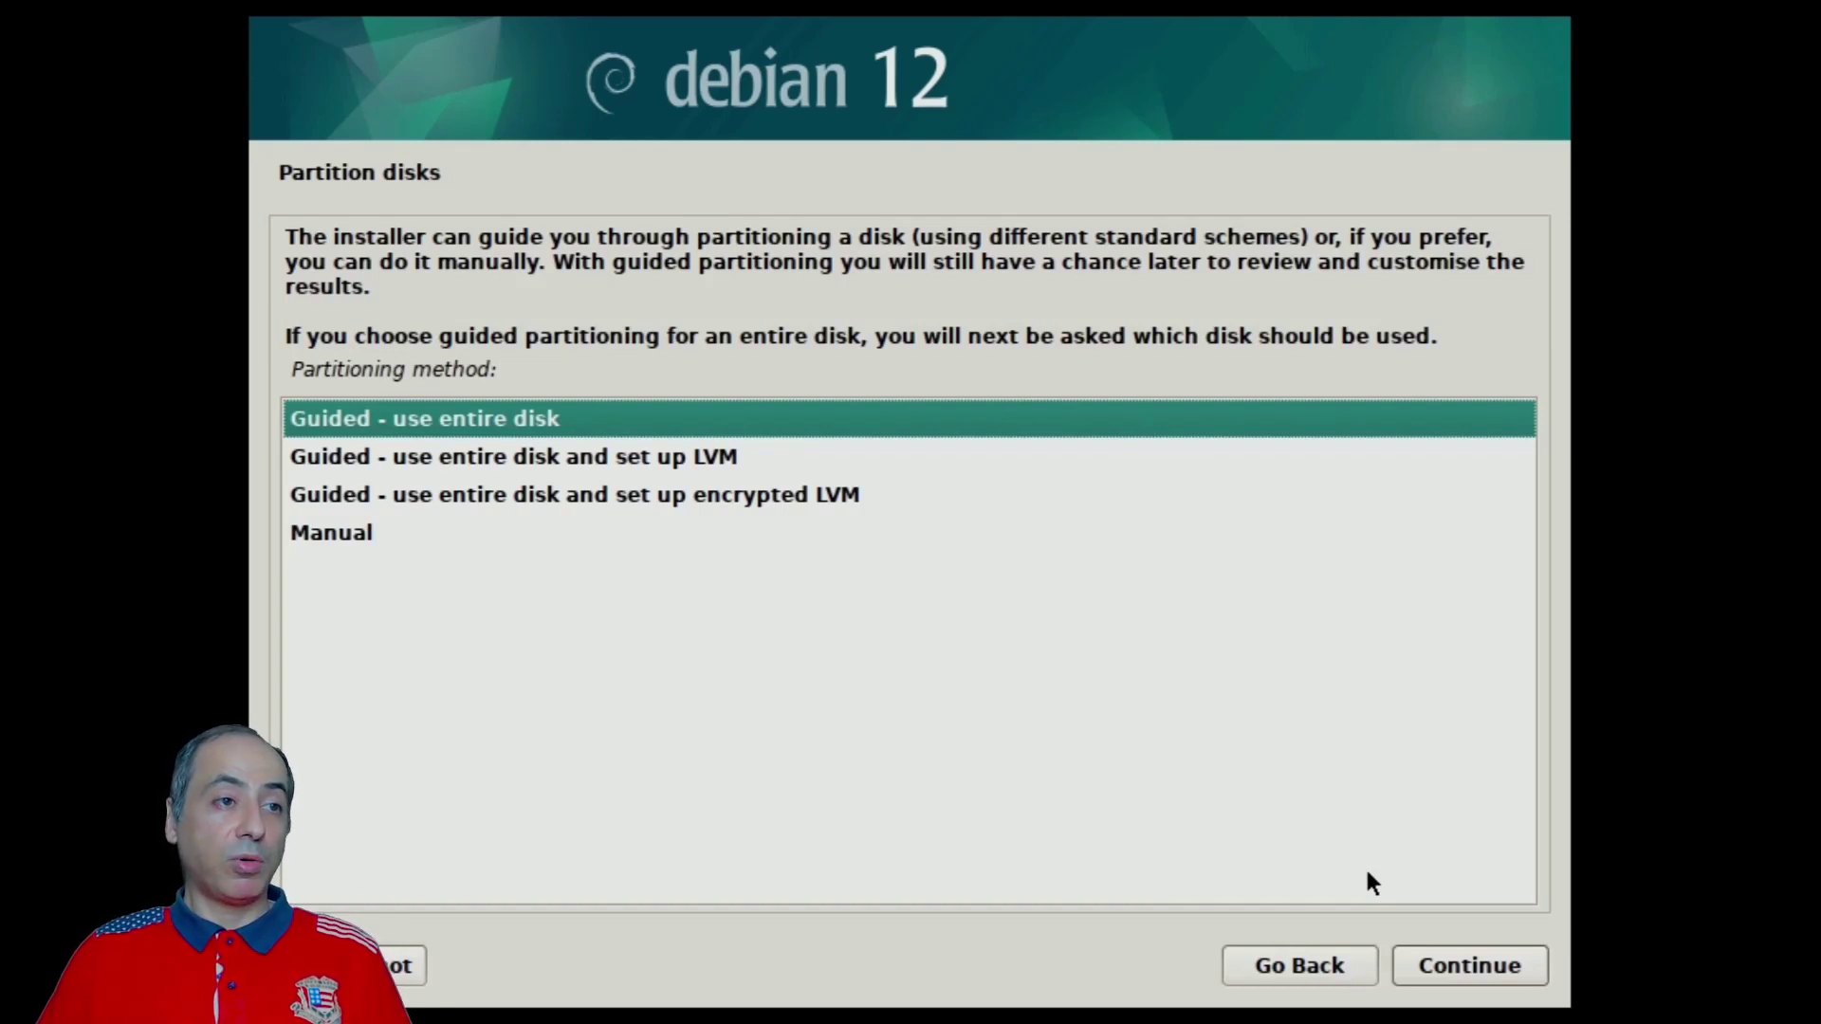
- Guided-partition the whole 21.5 GB SCSI1 disk as one partition, then confirm Yes to write changes
click(1461, 960)
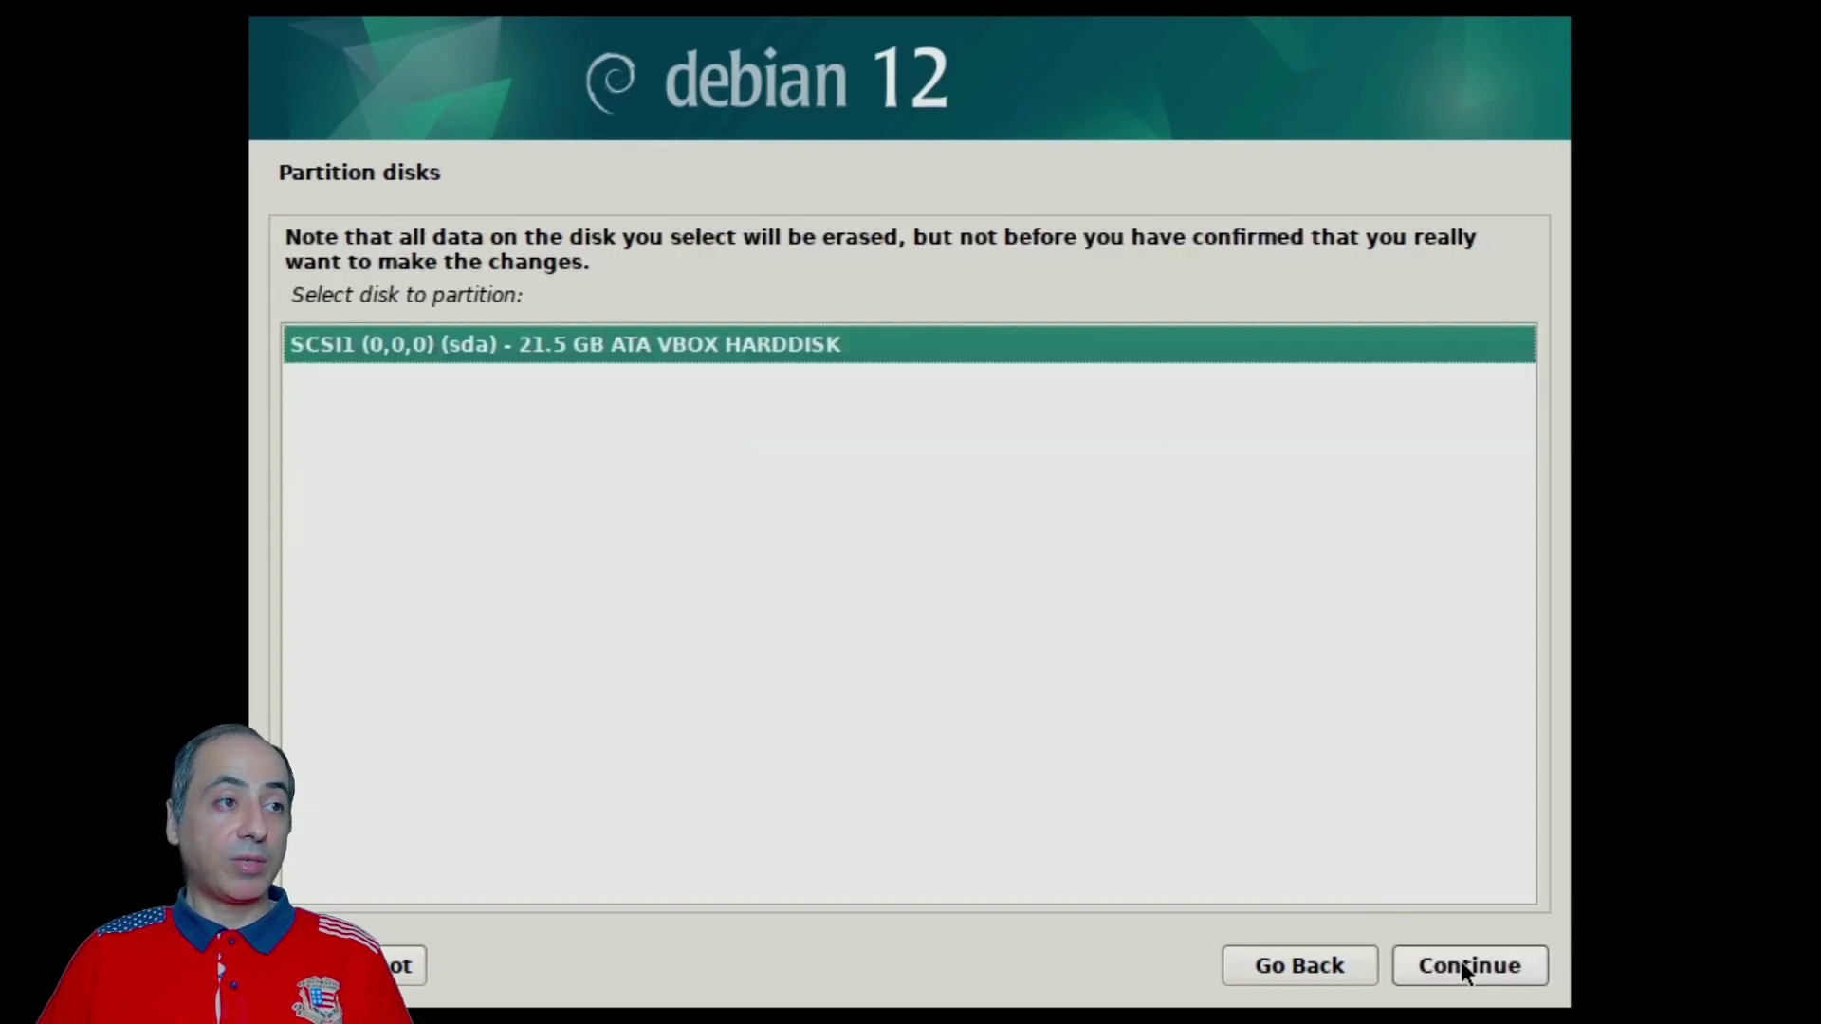
click(1460, 960)
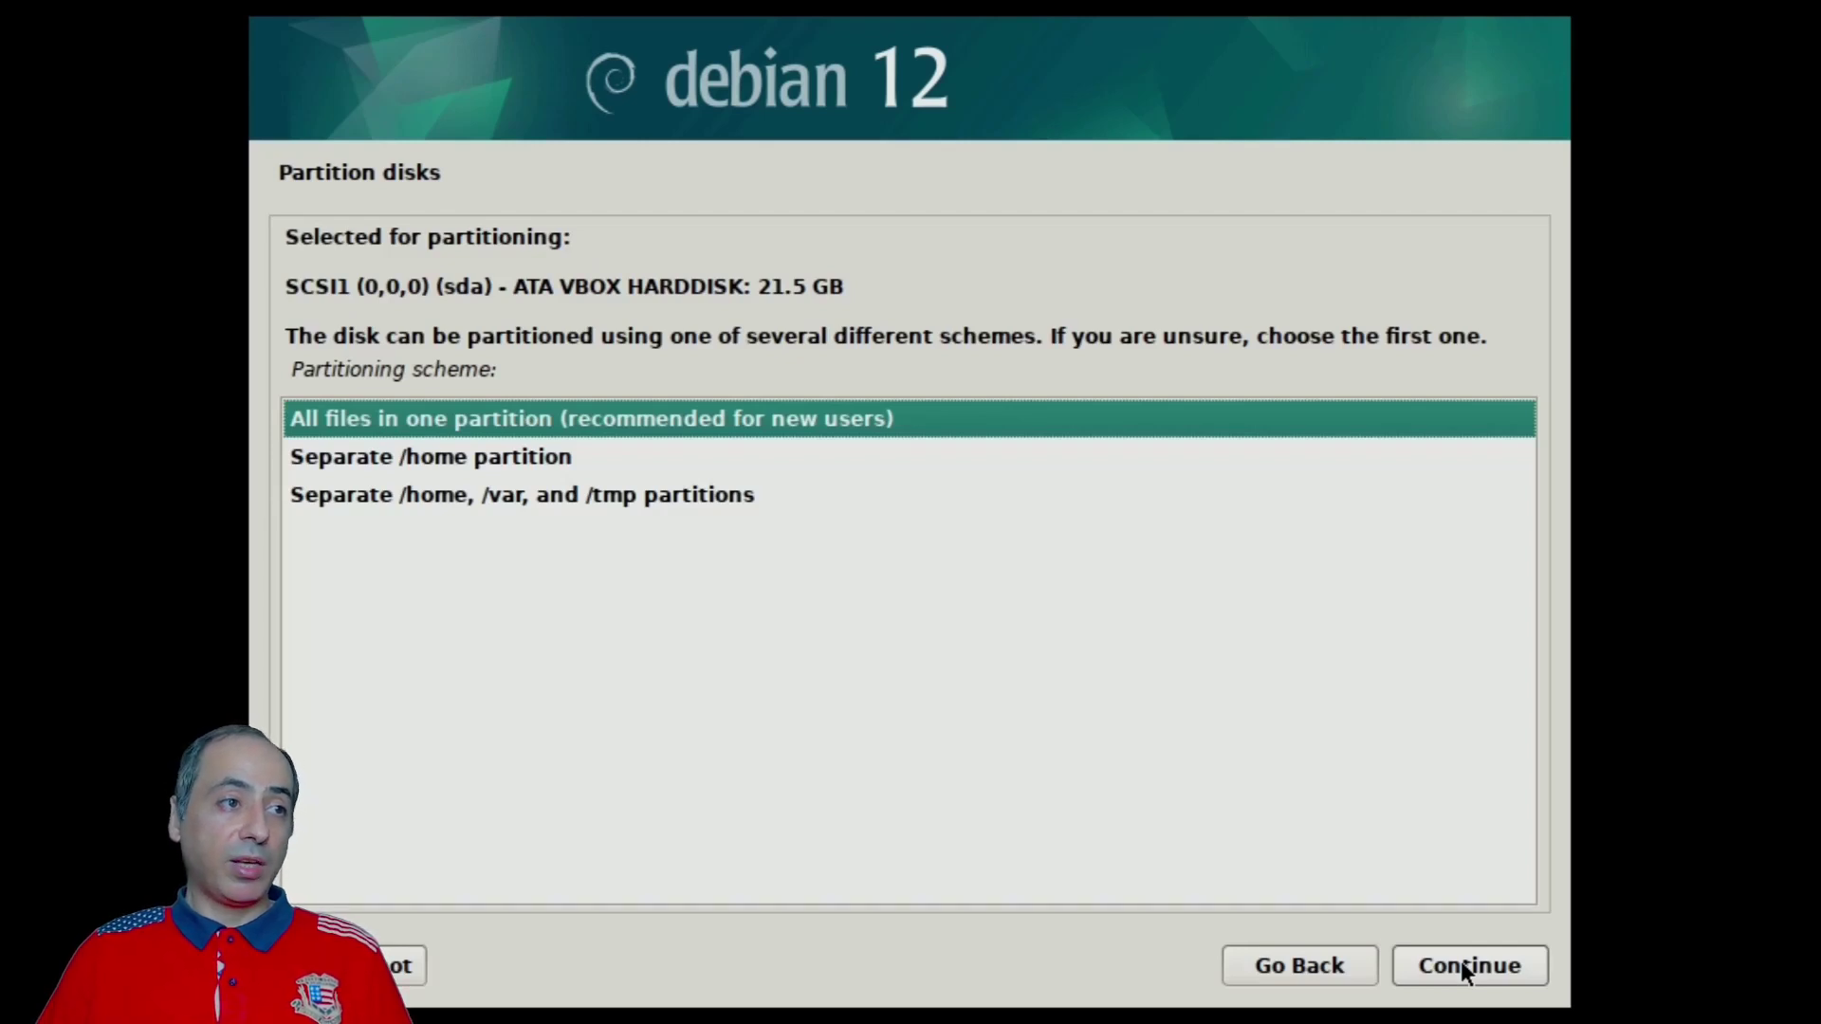
click(1460, 960)
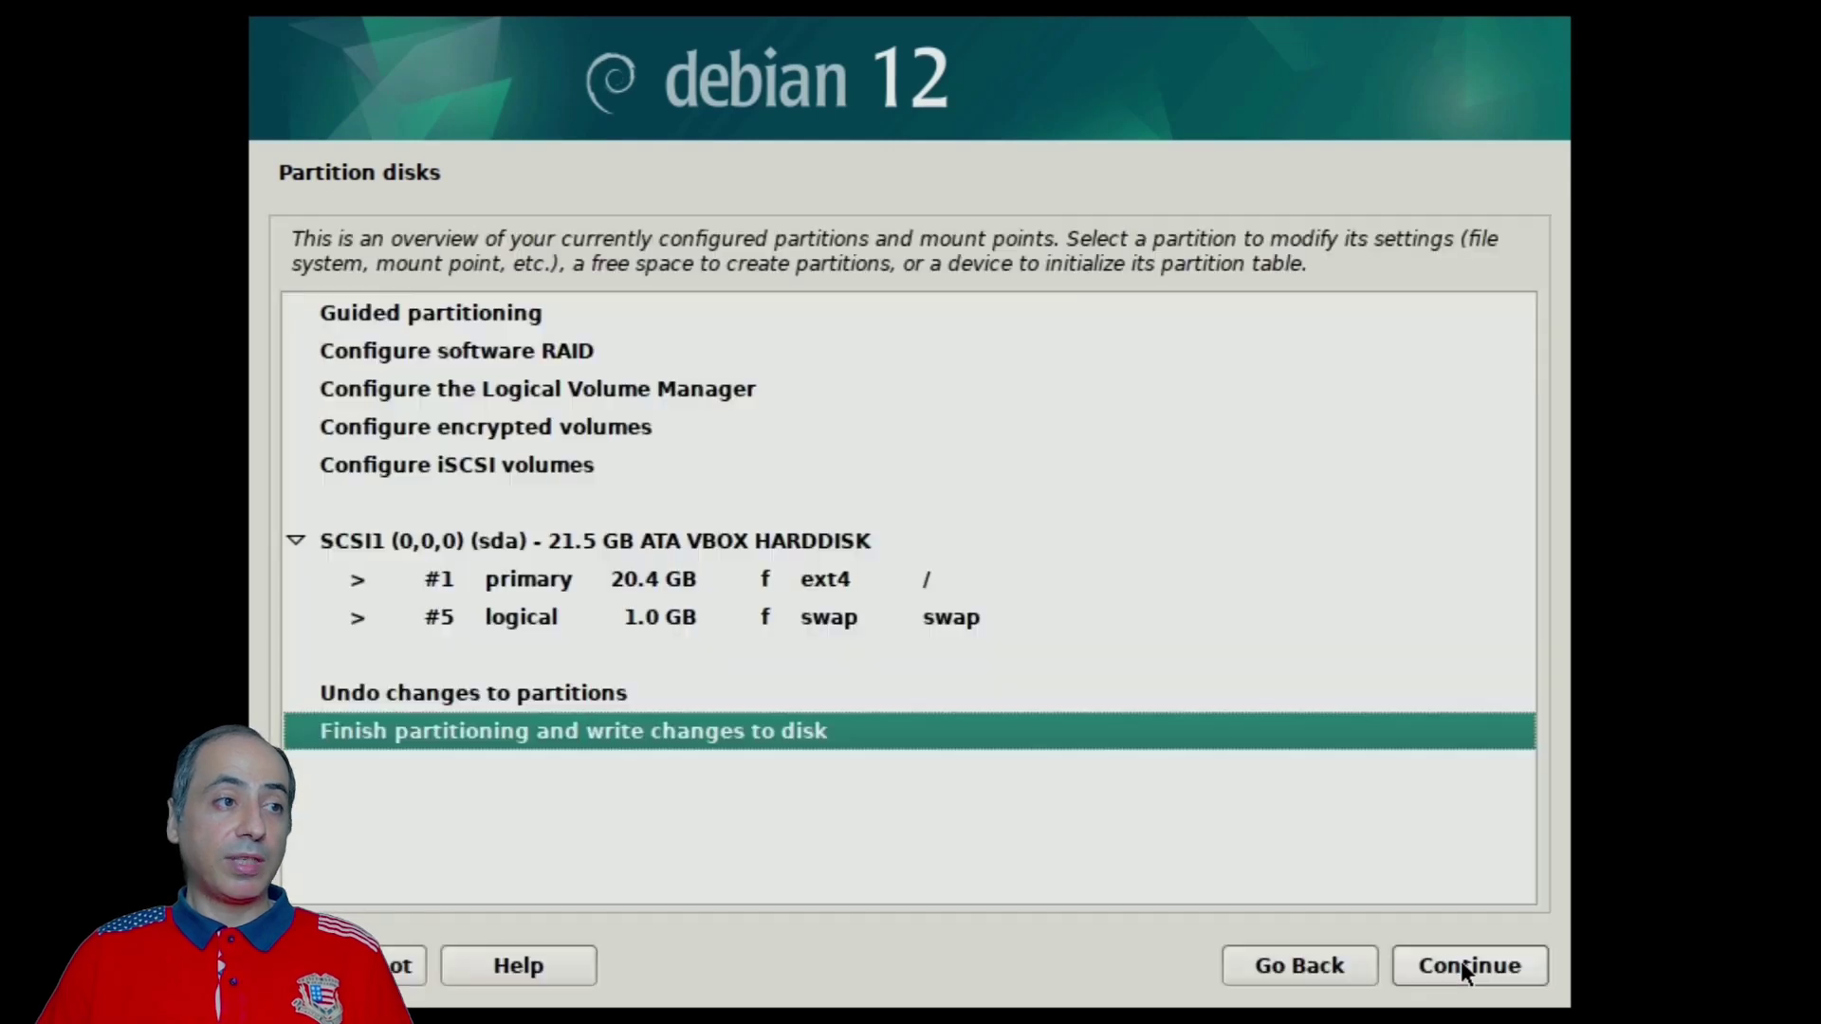
click(1460, 960)
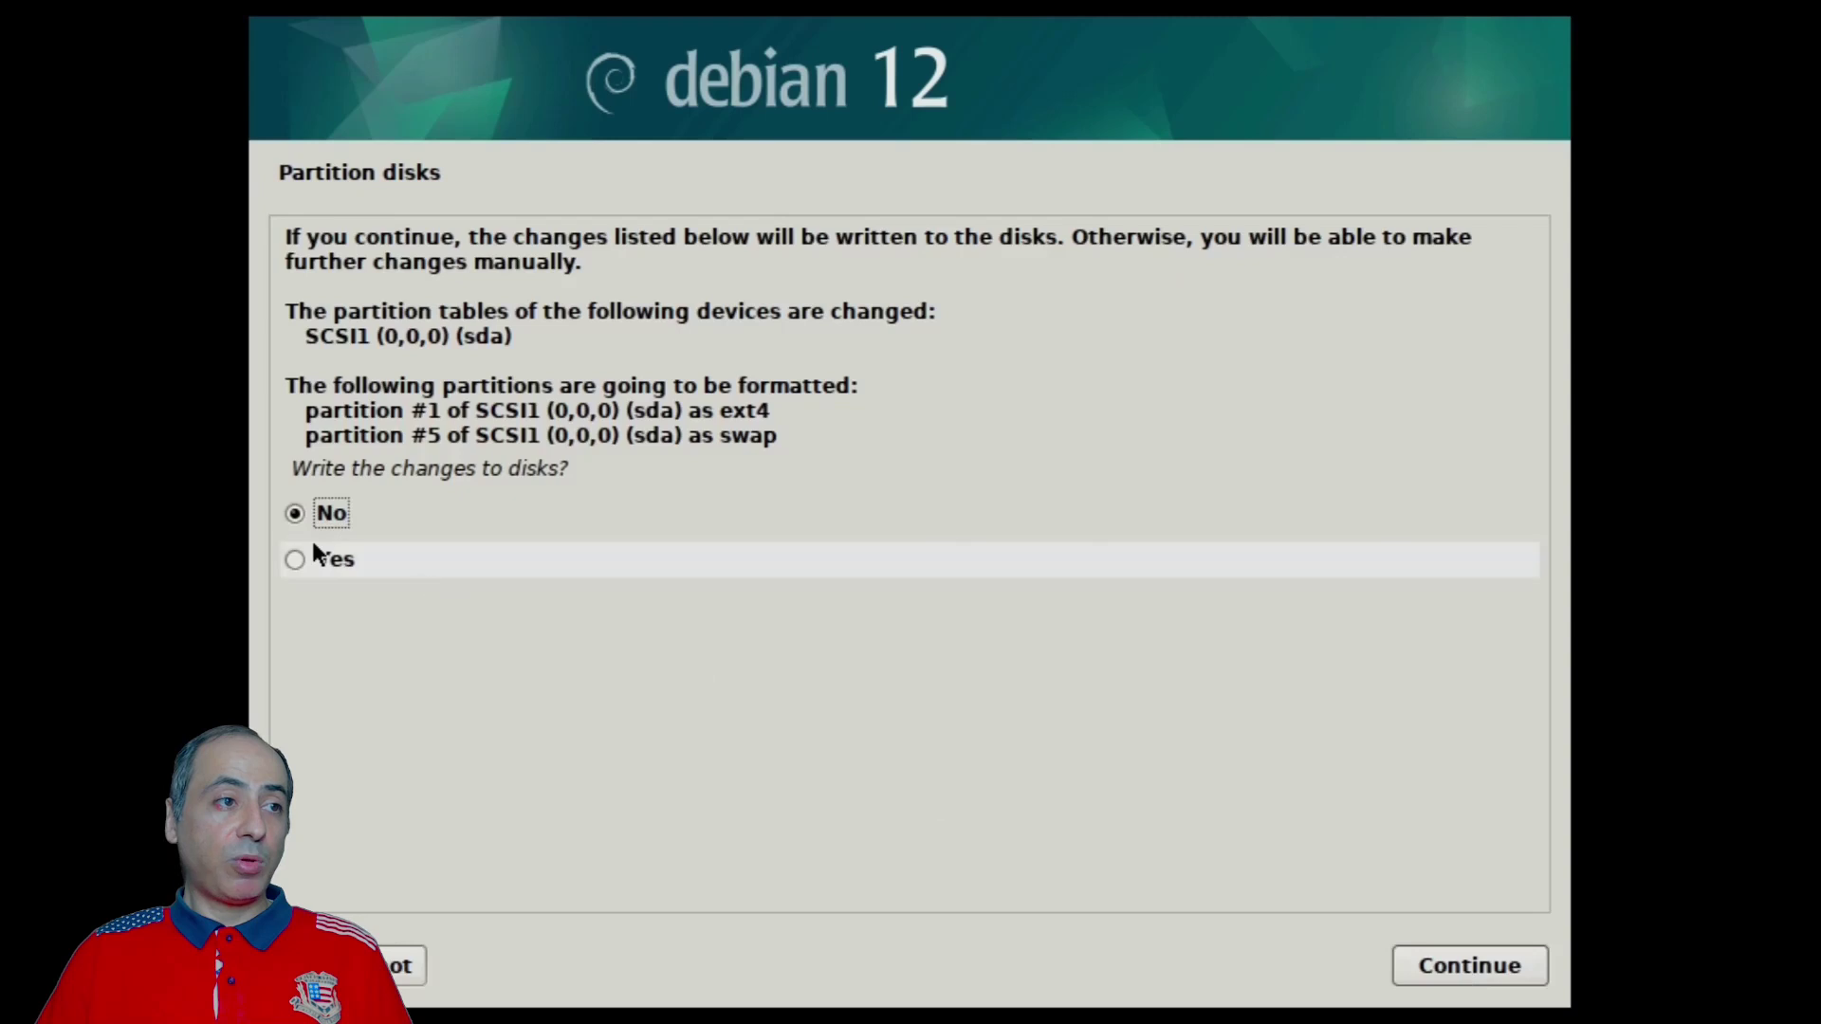
click(325, 563)
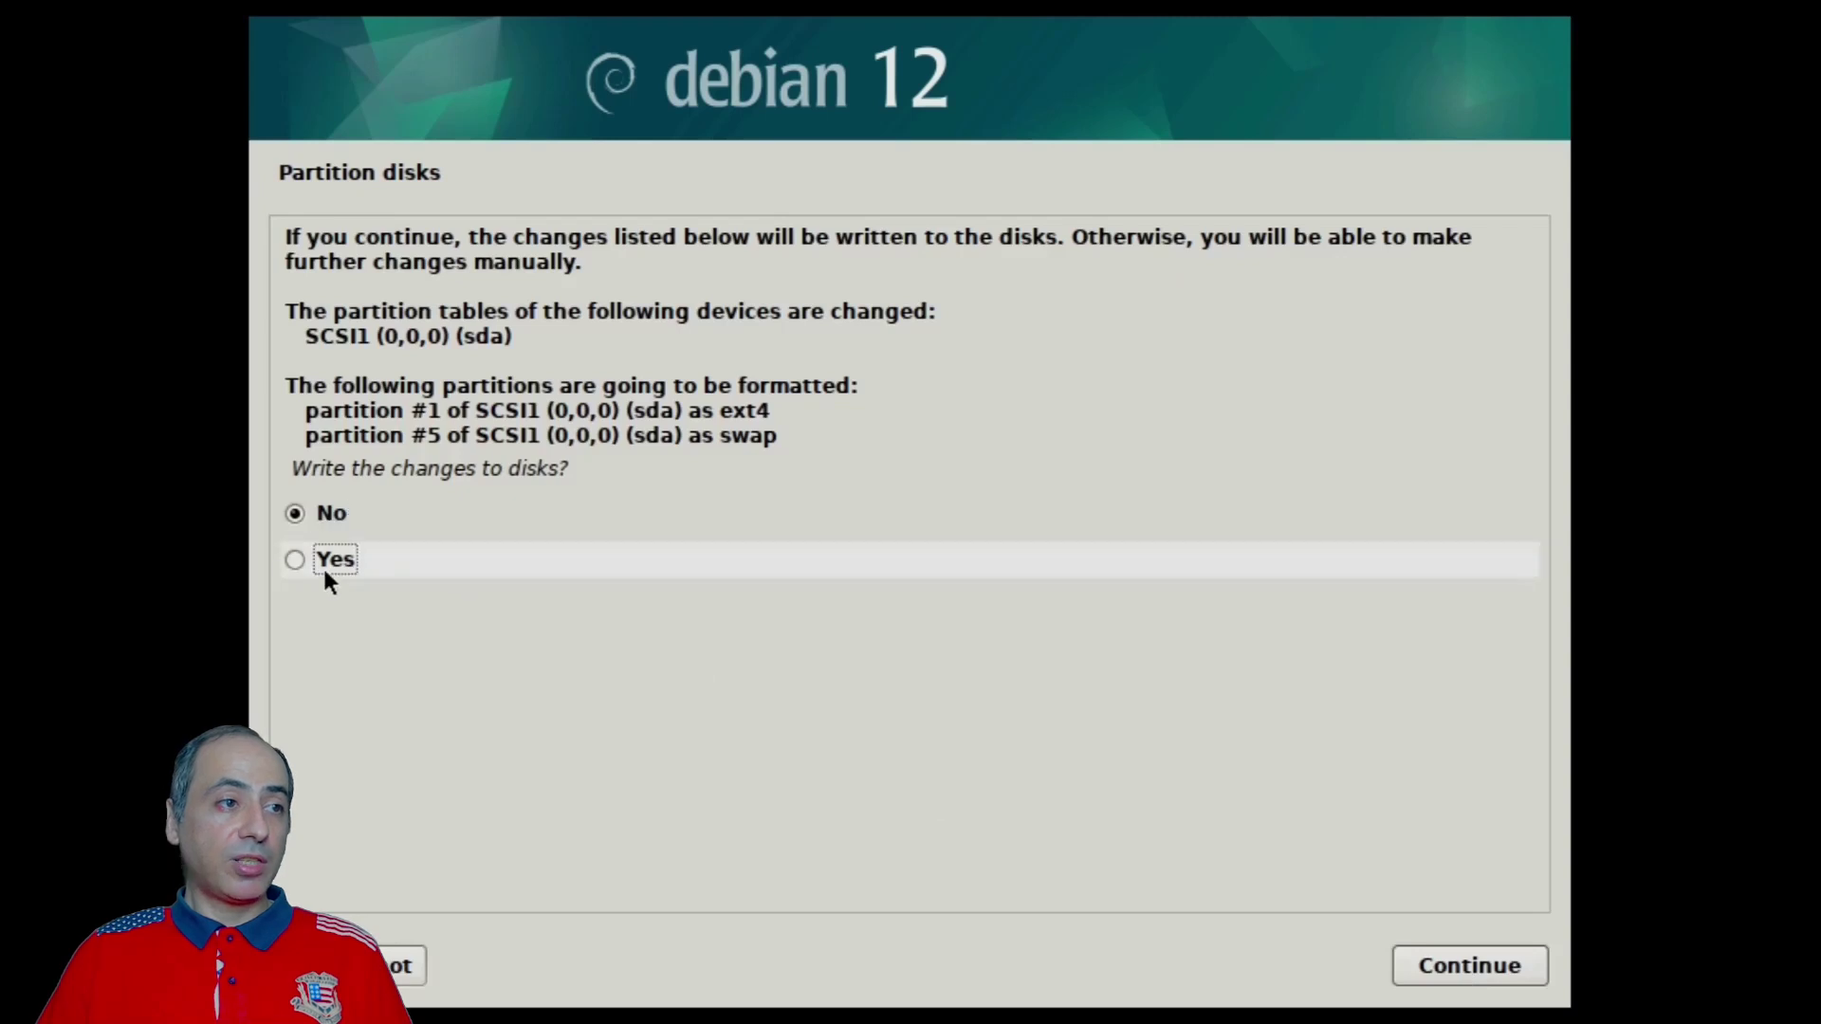
click(1411, 963)
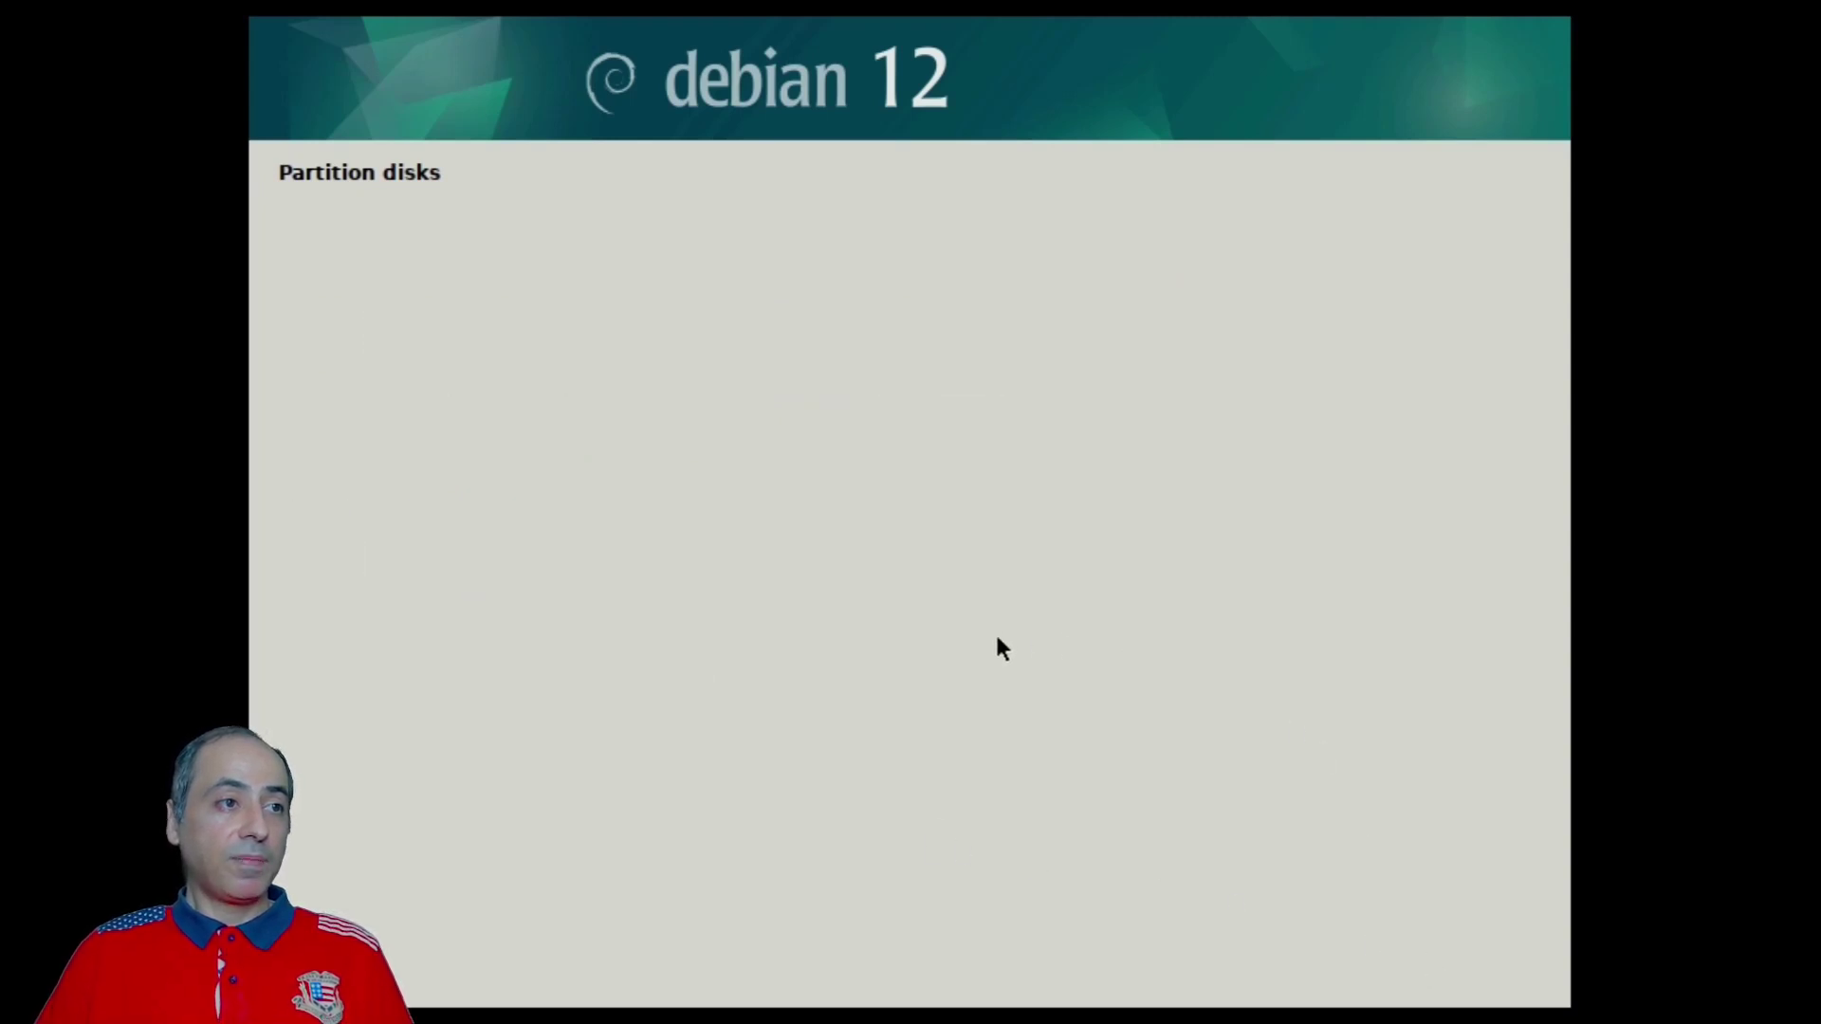
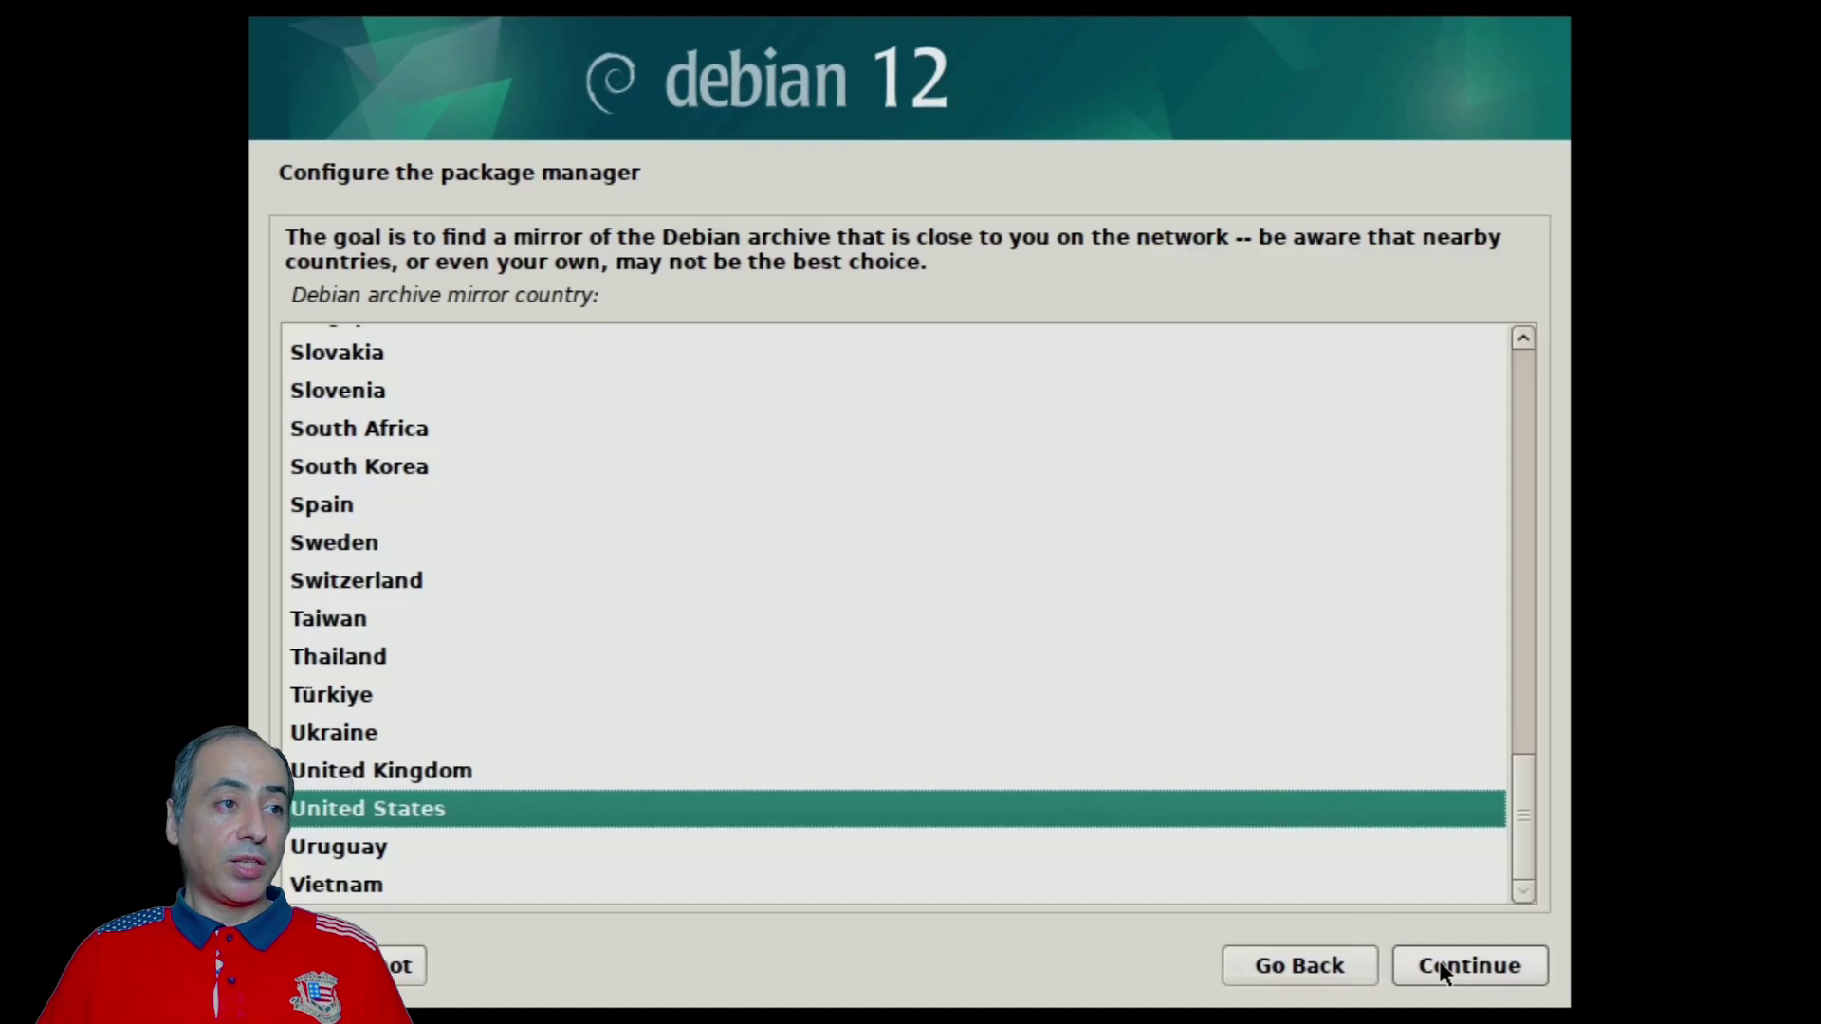
- Keep United States as mirror country and deb.debian.org as mirror, with no HTTP proxy
click(1438, 960)
click(1437, 959)
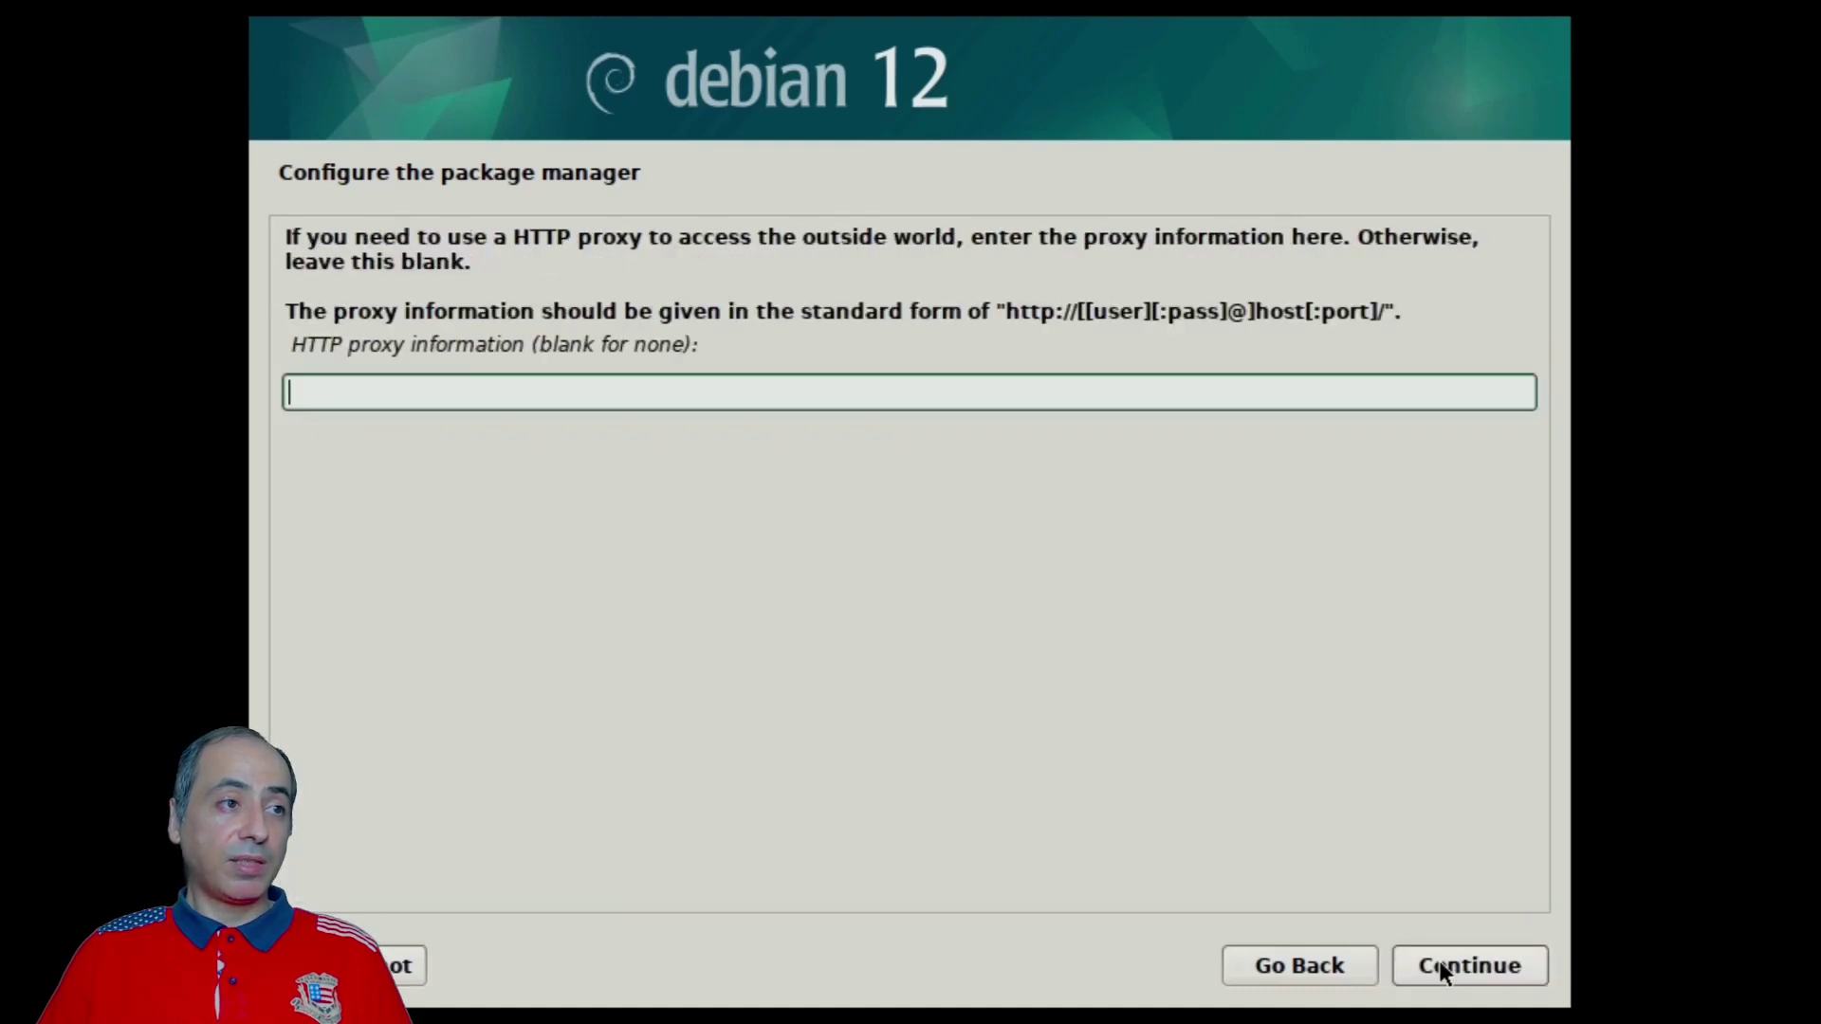
click(1437, 960)
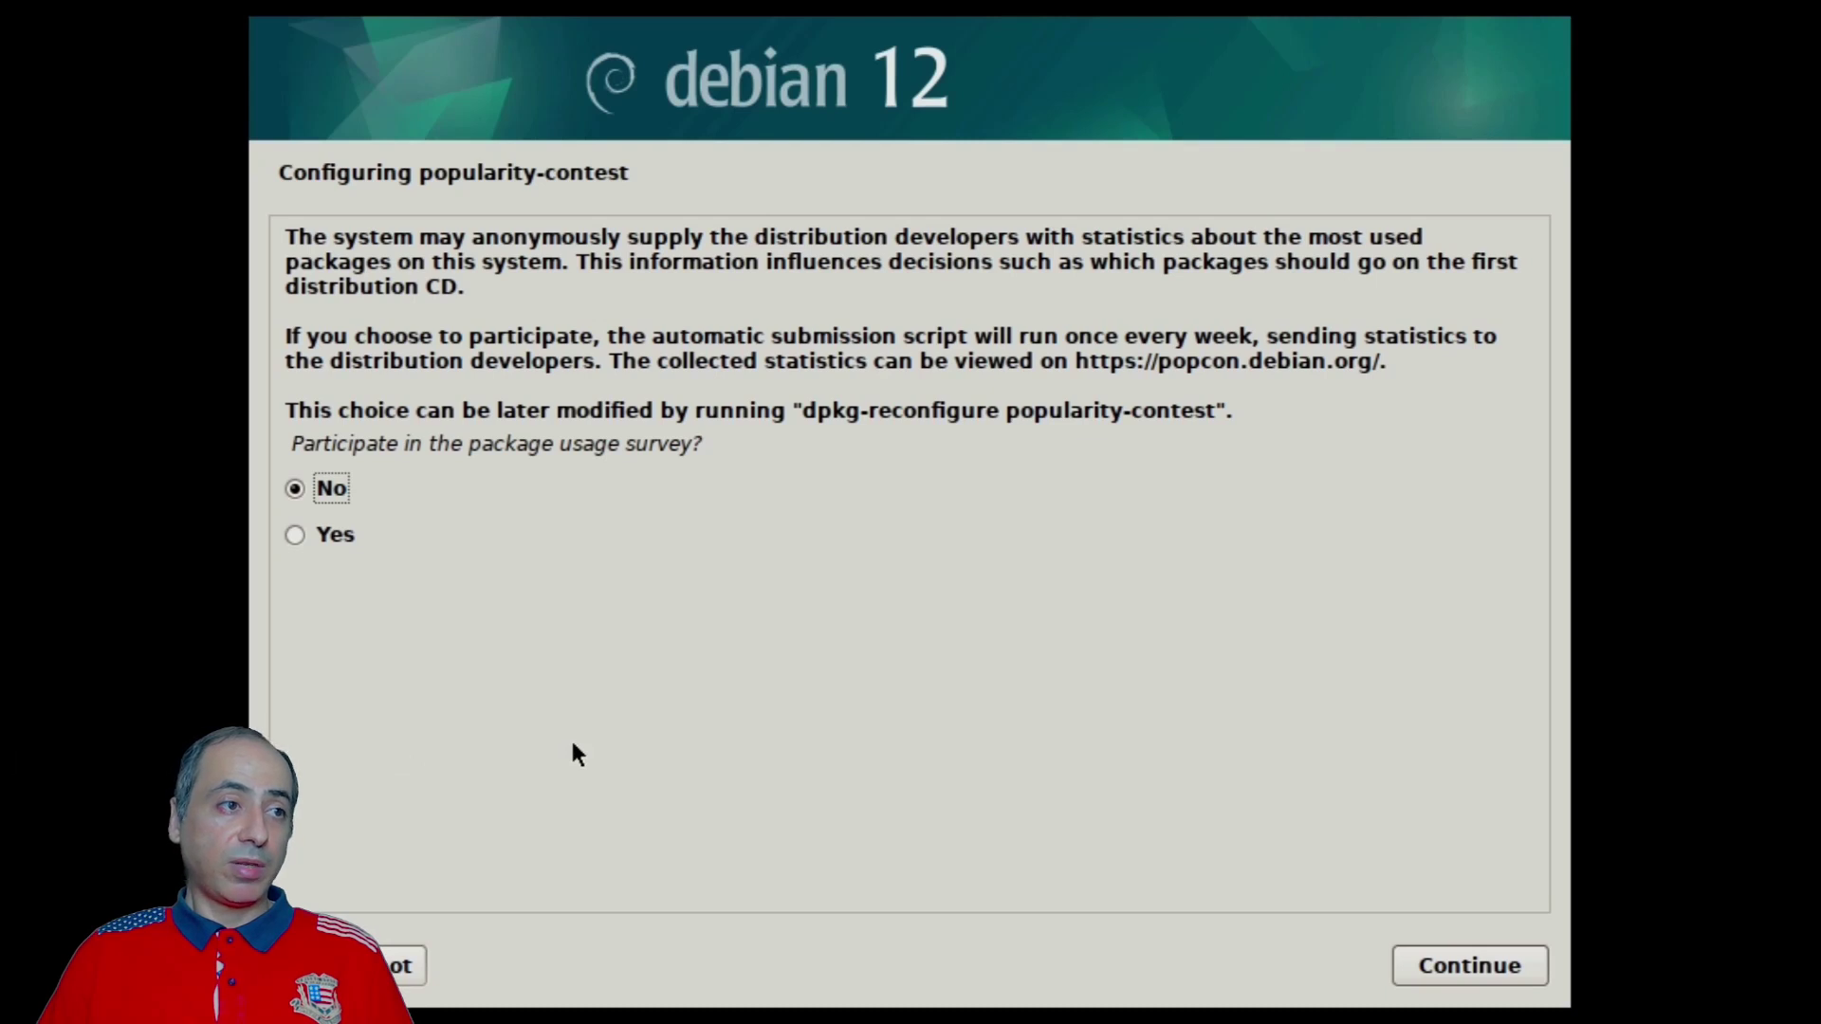
- Decline the popularity-contest survey and choose LXQt instead of GNOME, keeping standard system utilities
click(1435, 970)
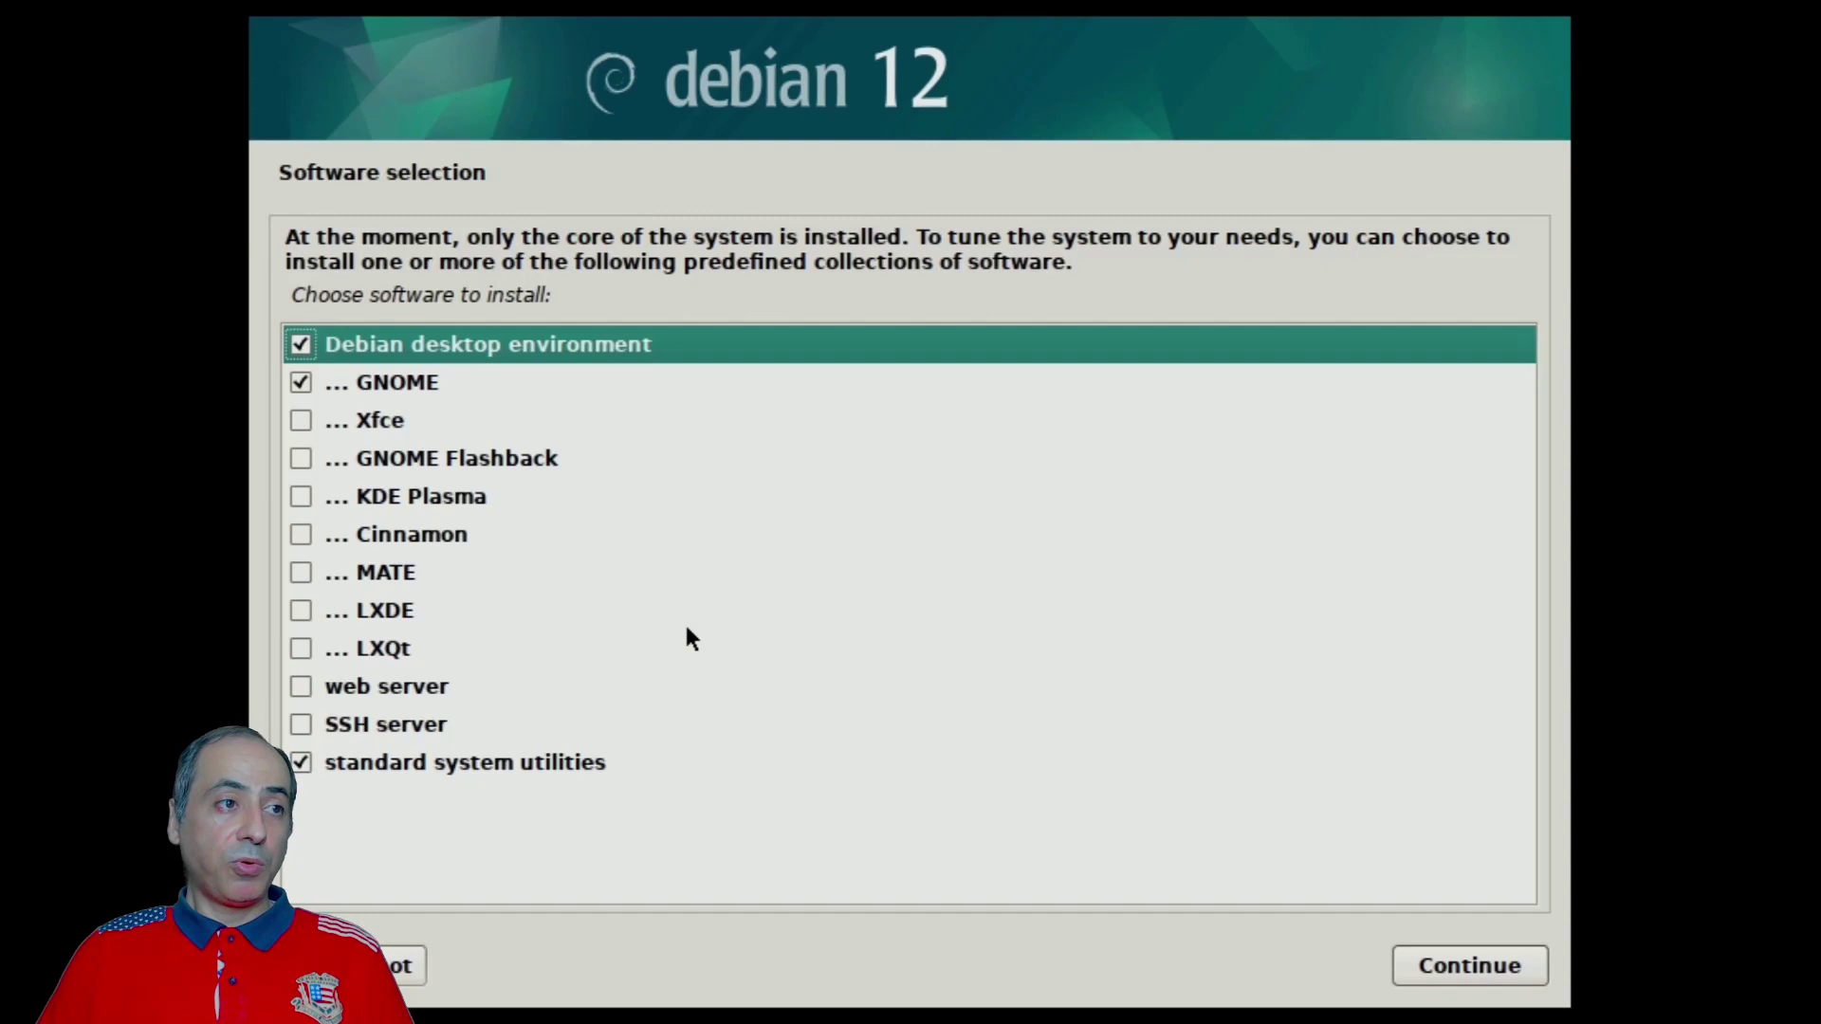
key(space)
click(298, 648)
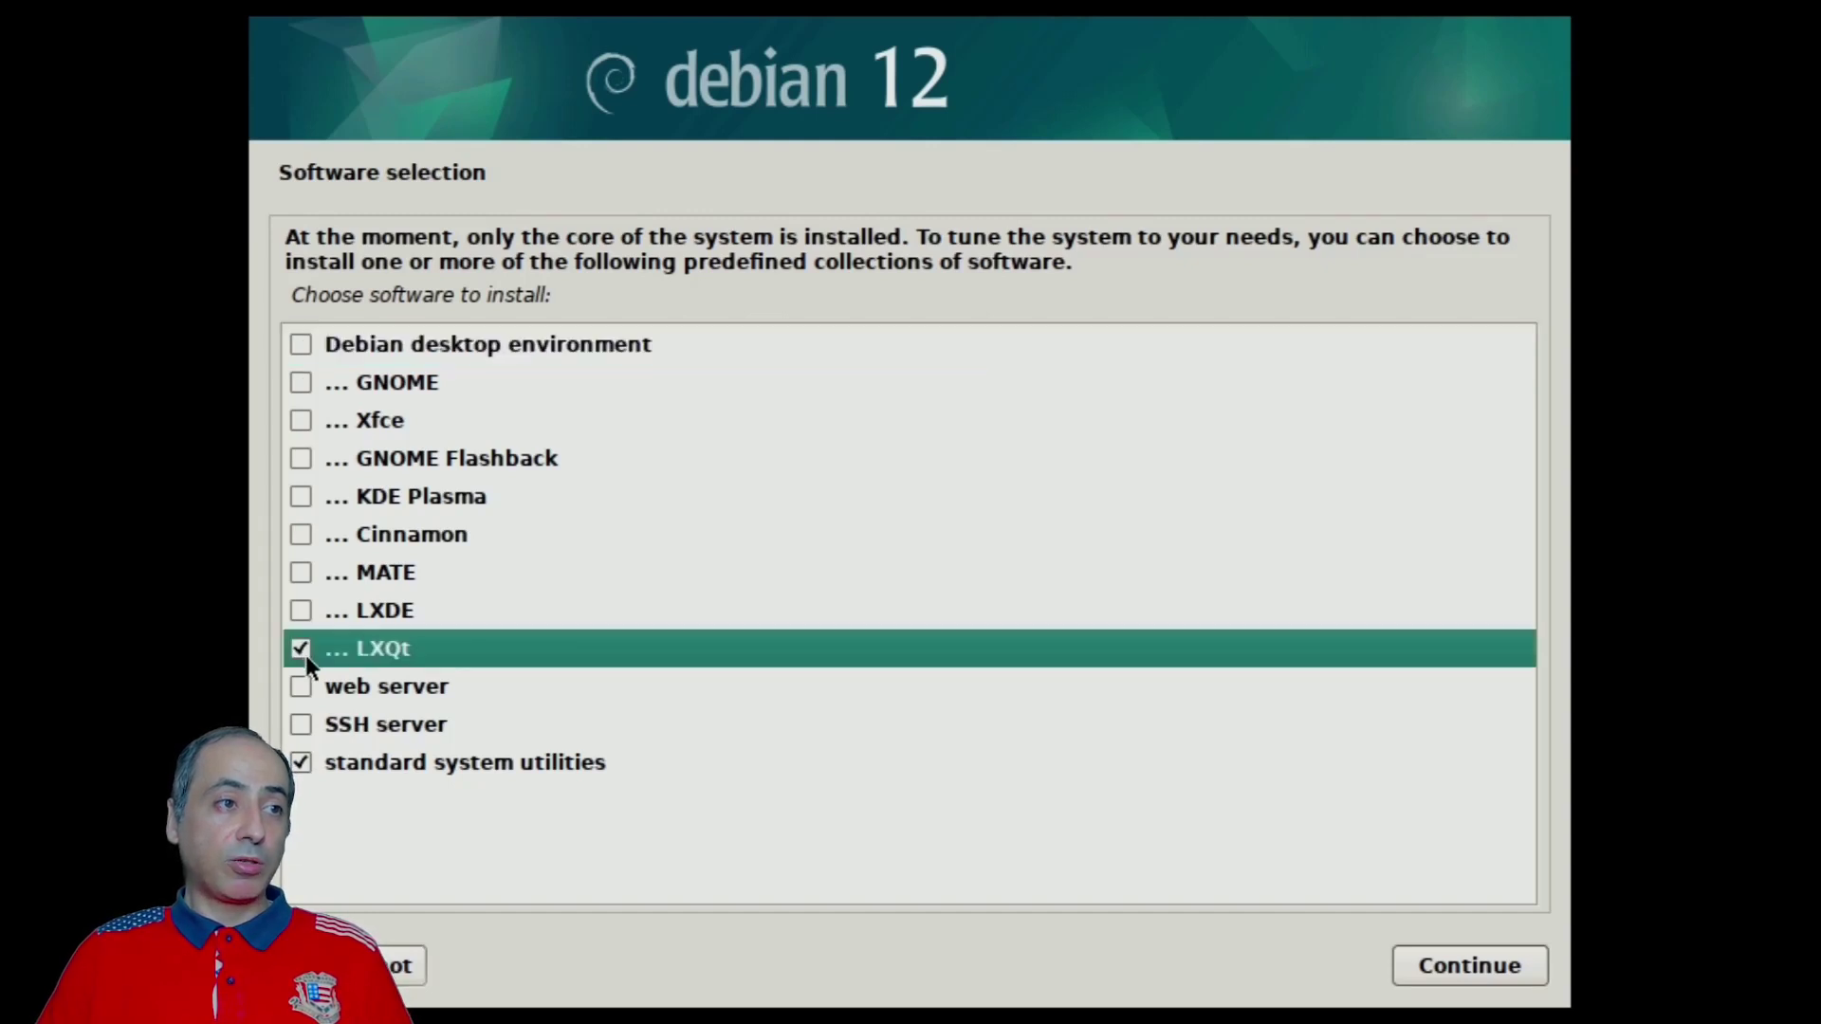
click(341, 349)
click(1455, 974)
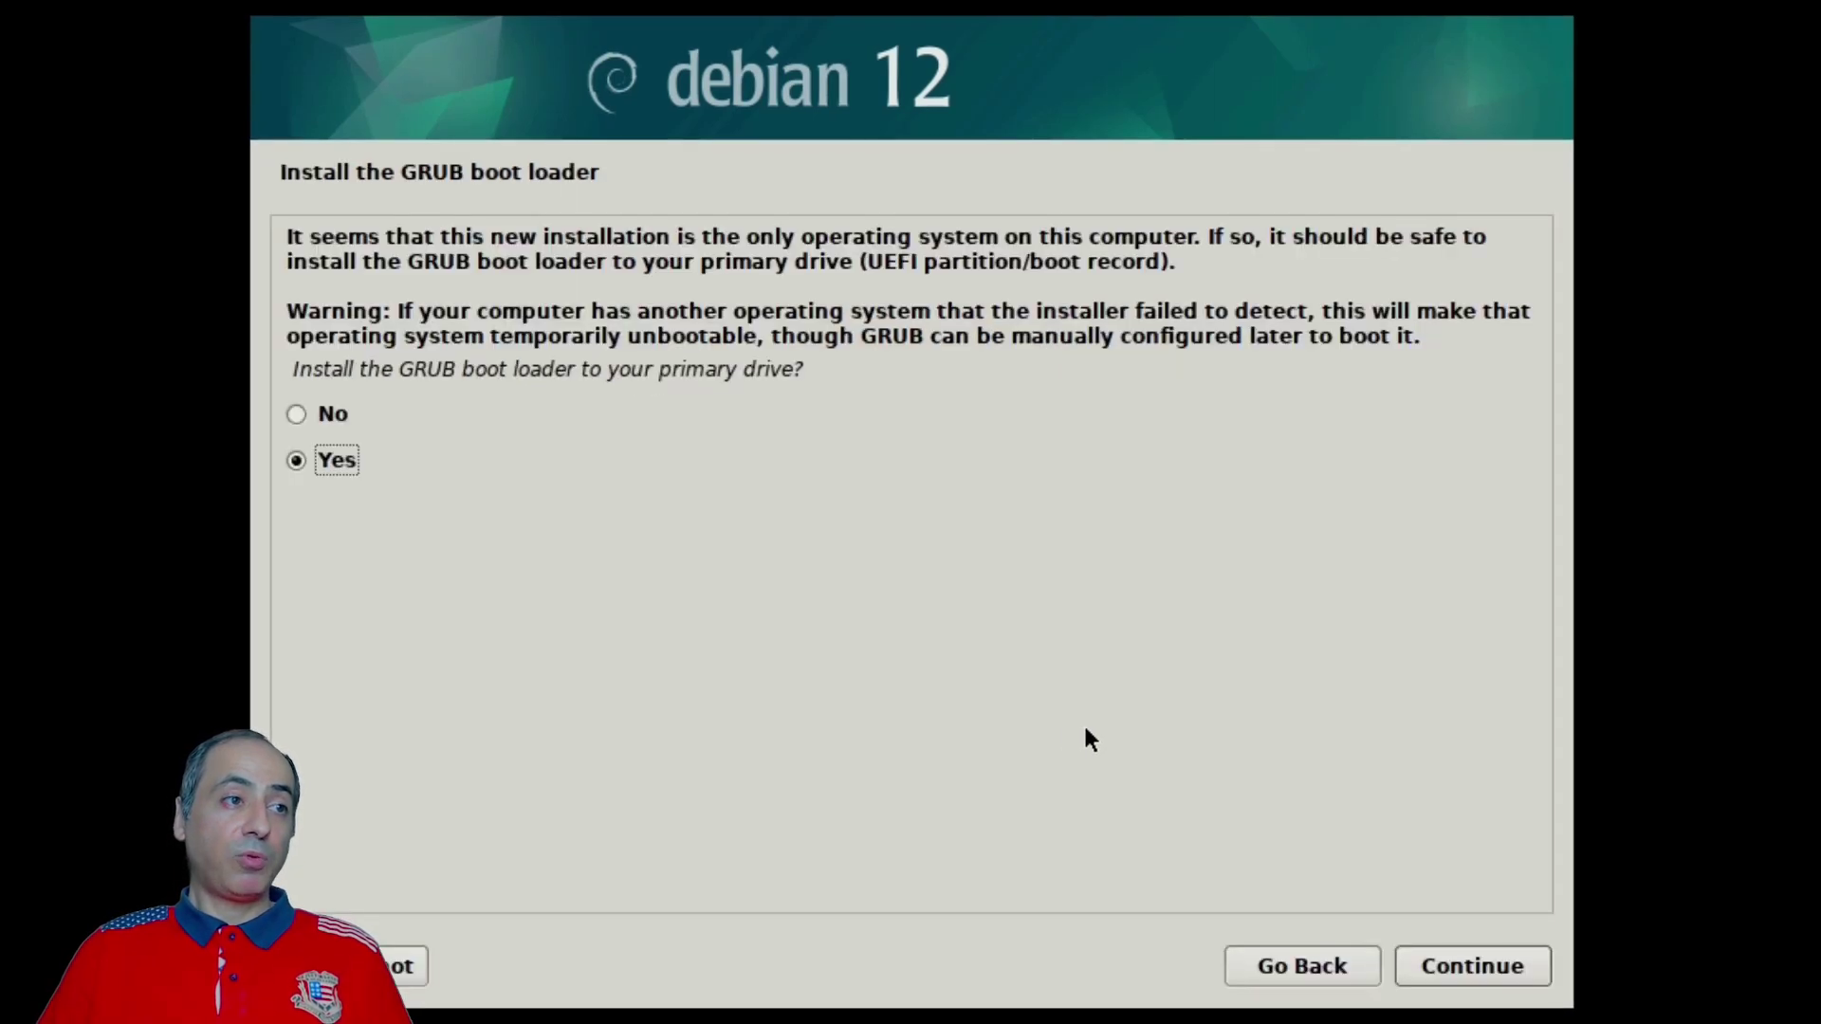
- Install the GRUB boot loader onto /dev/sda
key(Return)
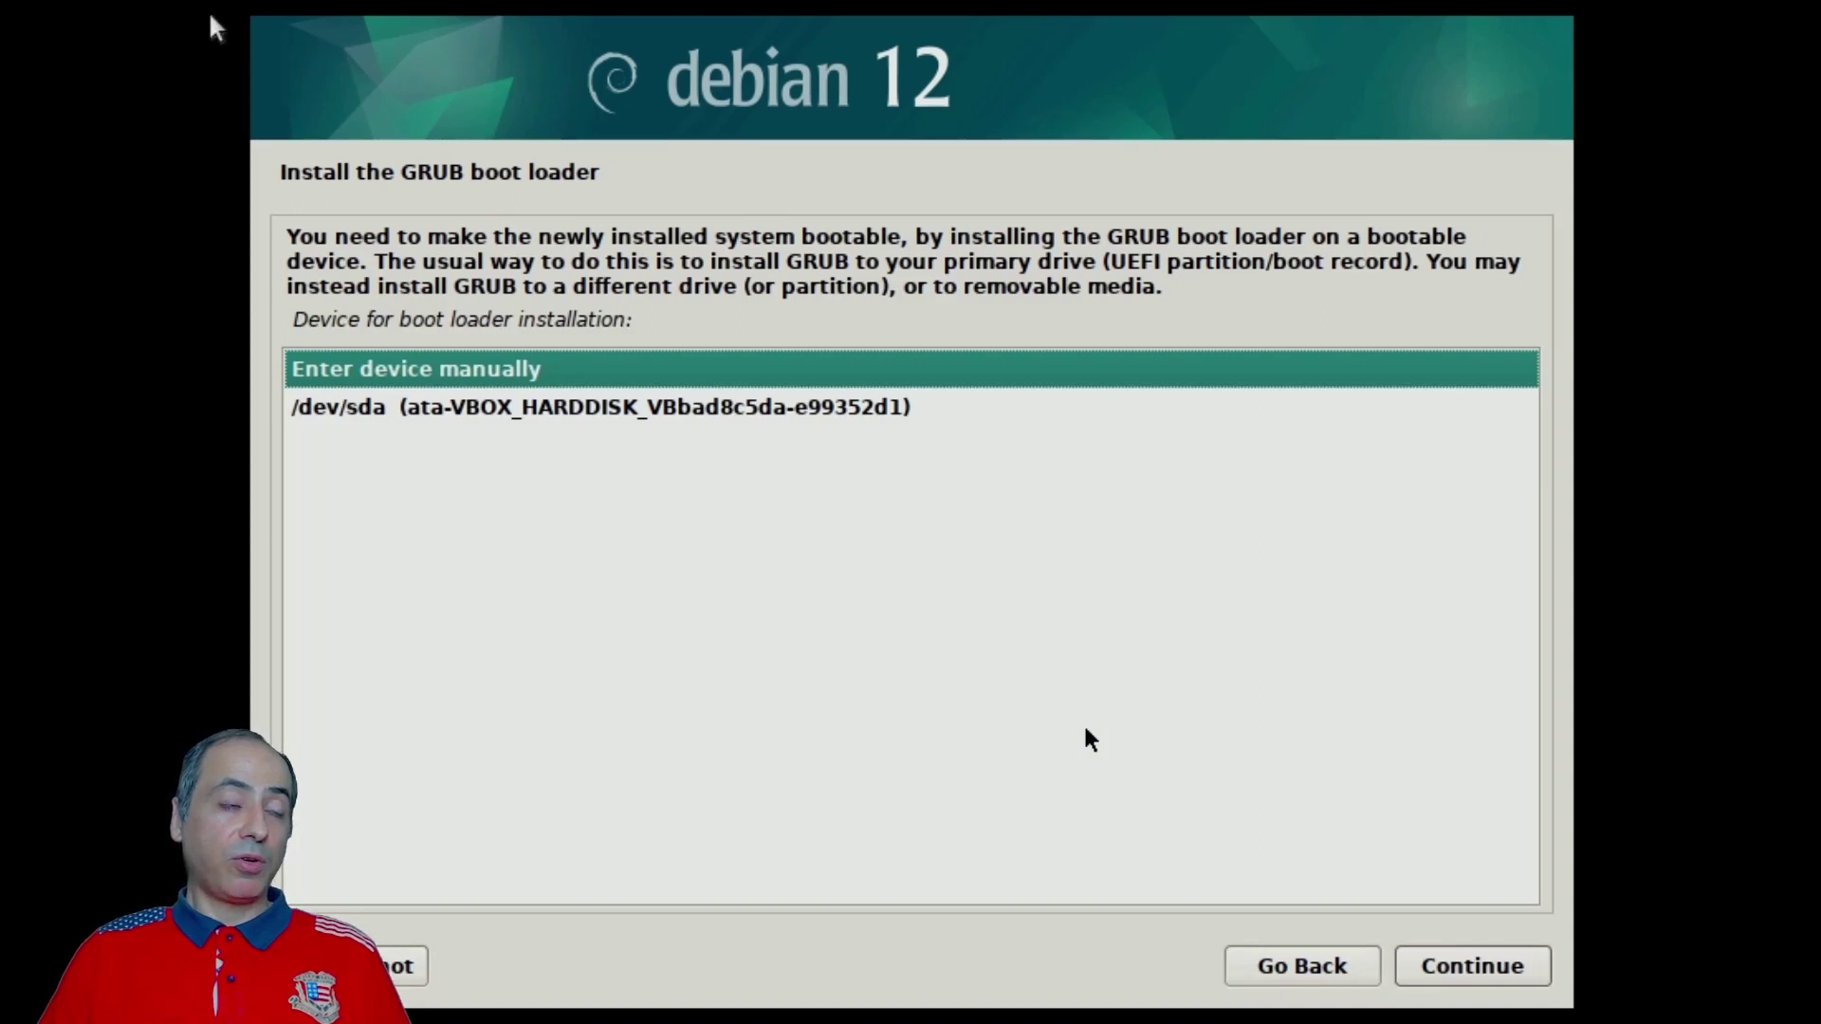
key(Down)
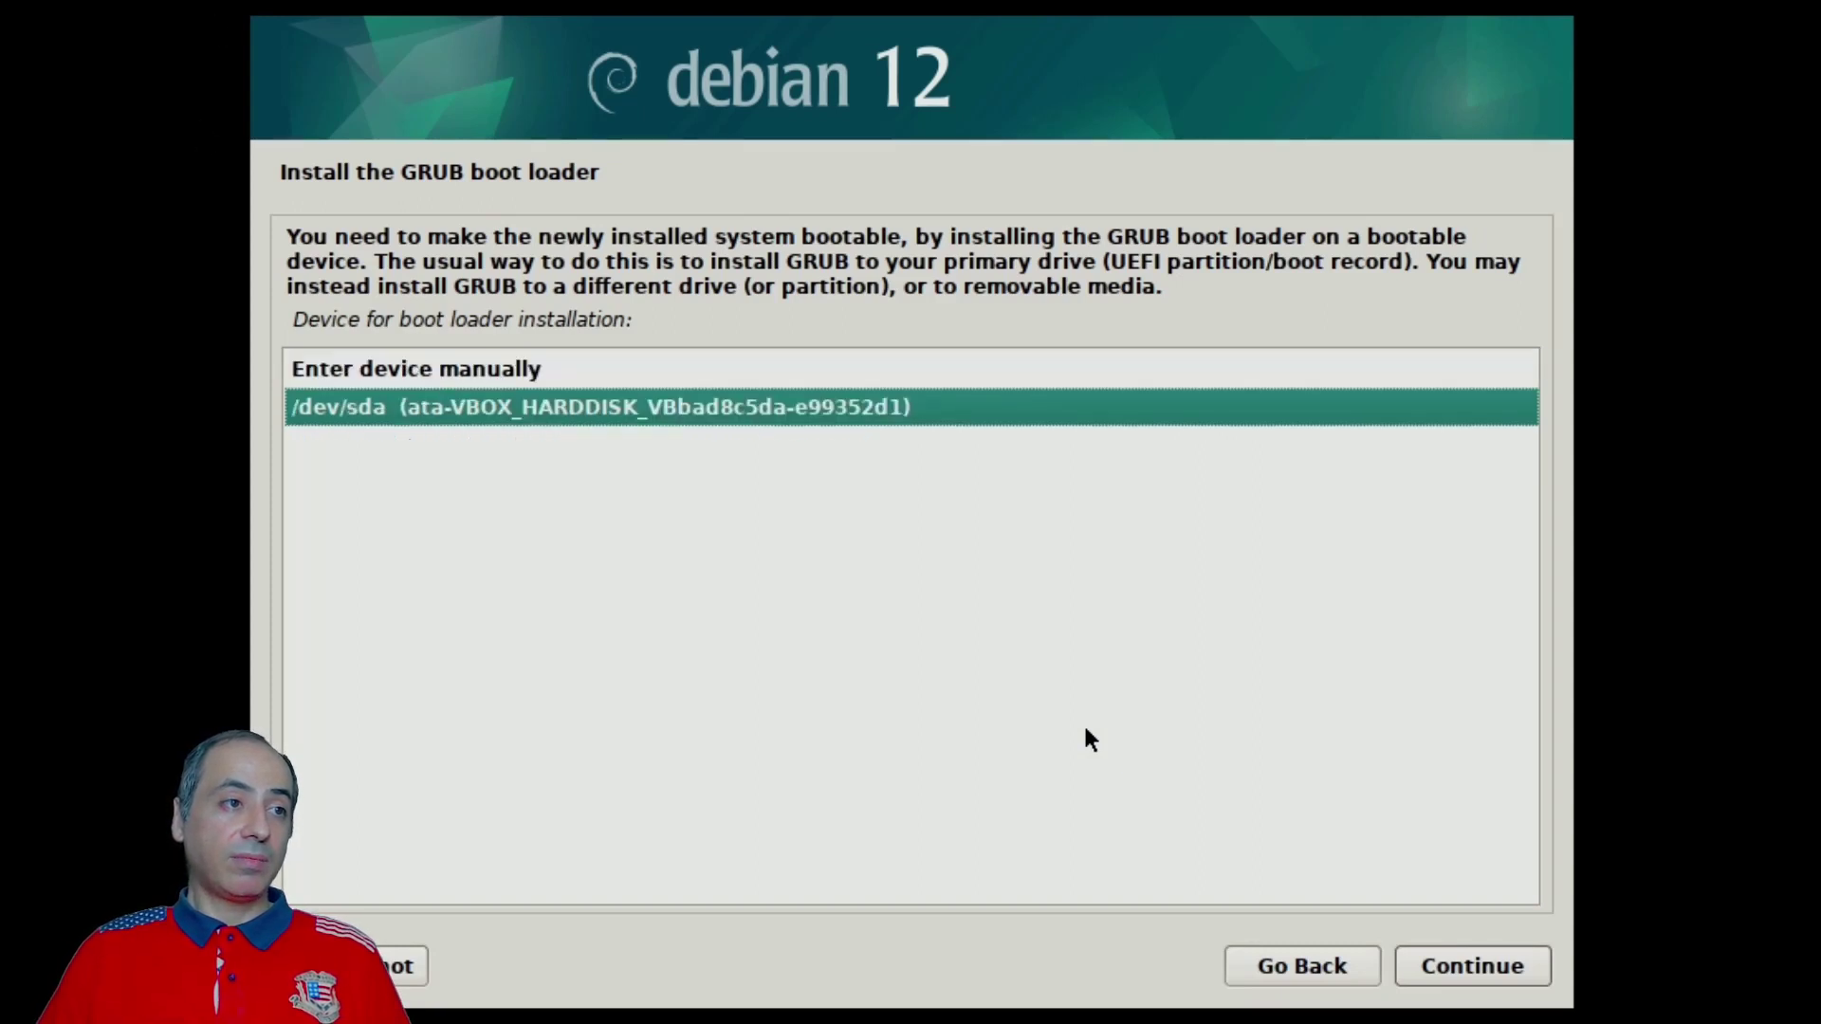
key(Return)
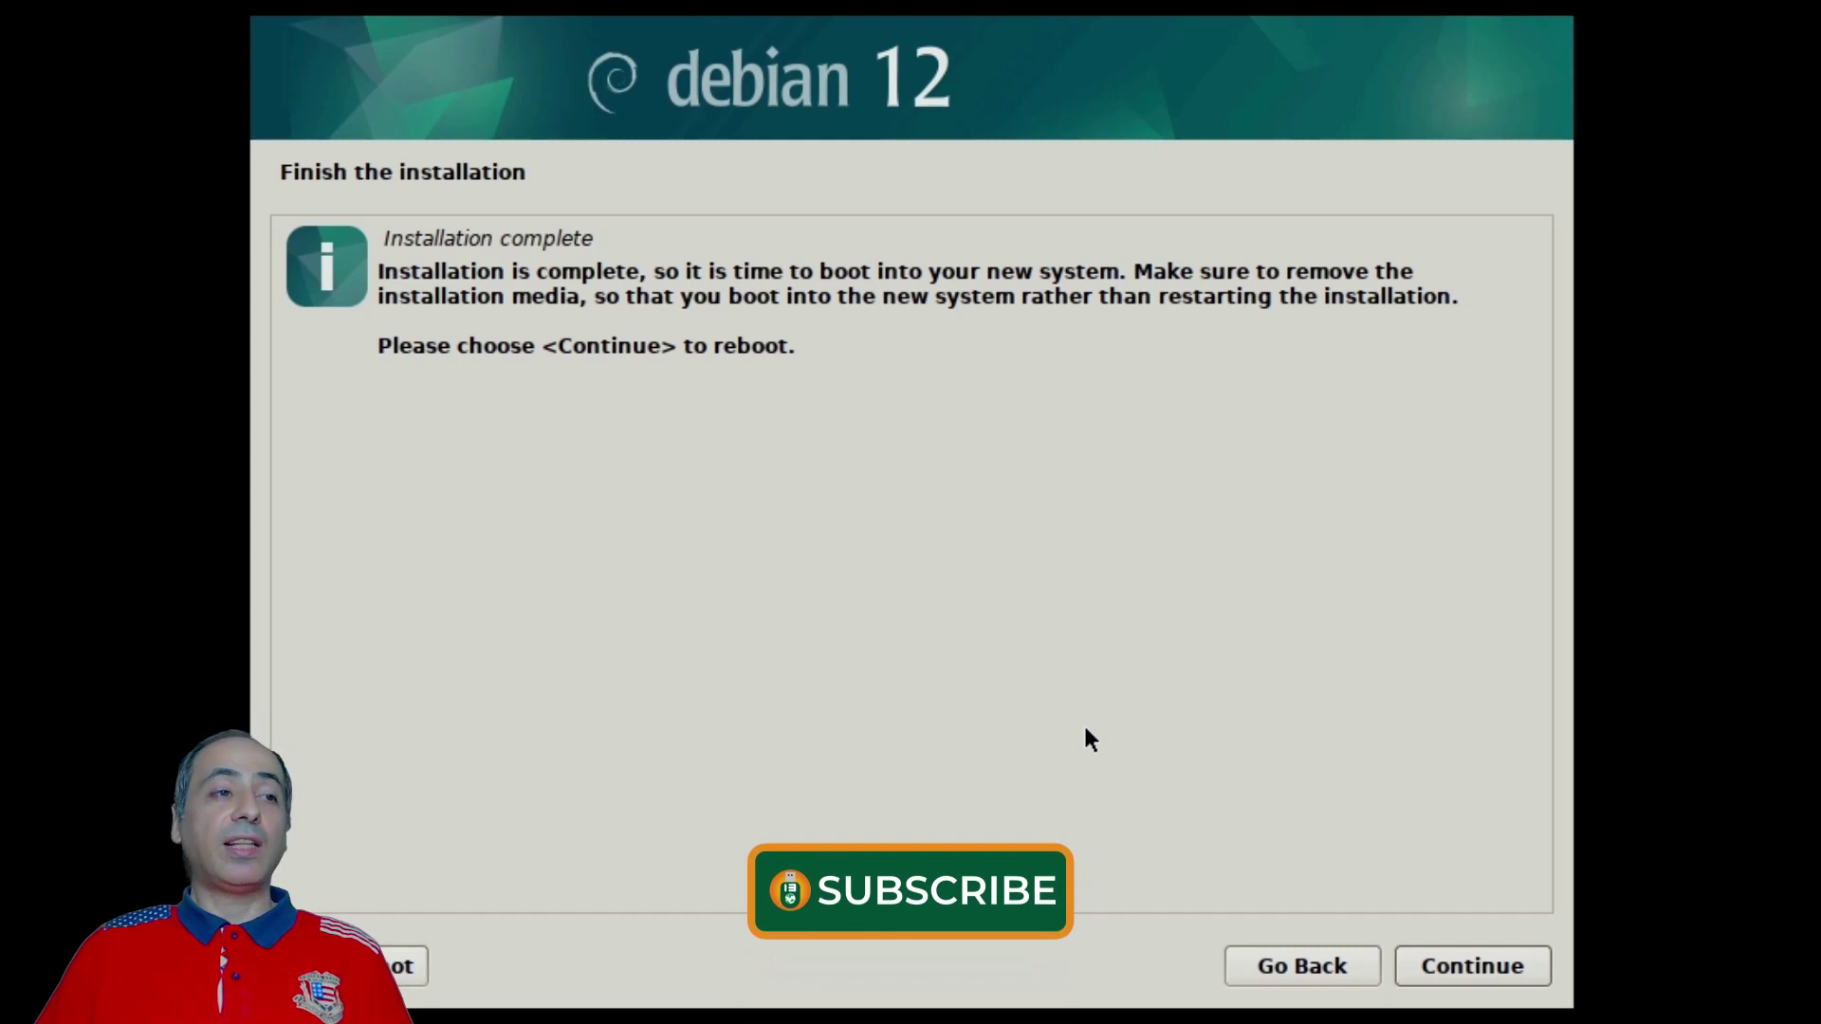
- Continue past 'Installation complete' to reboot into the new system
key(Return)
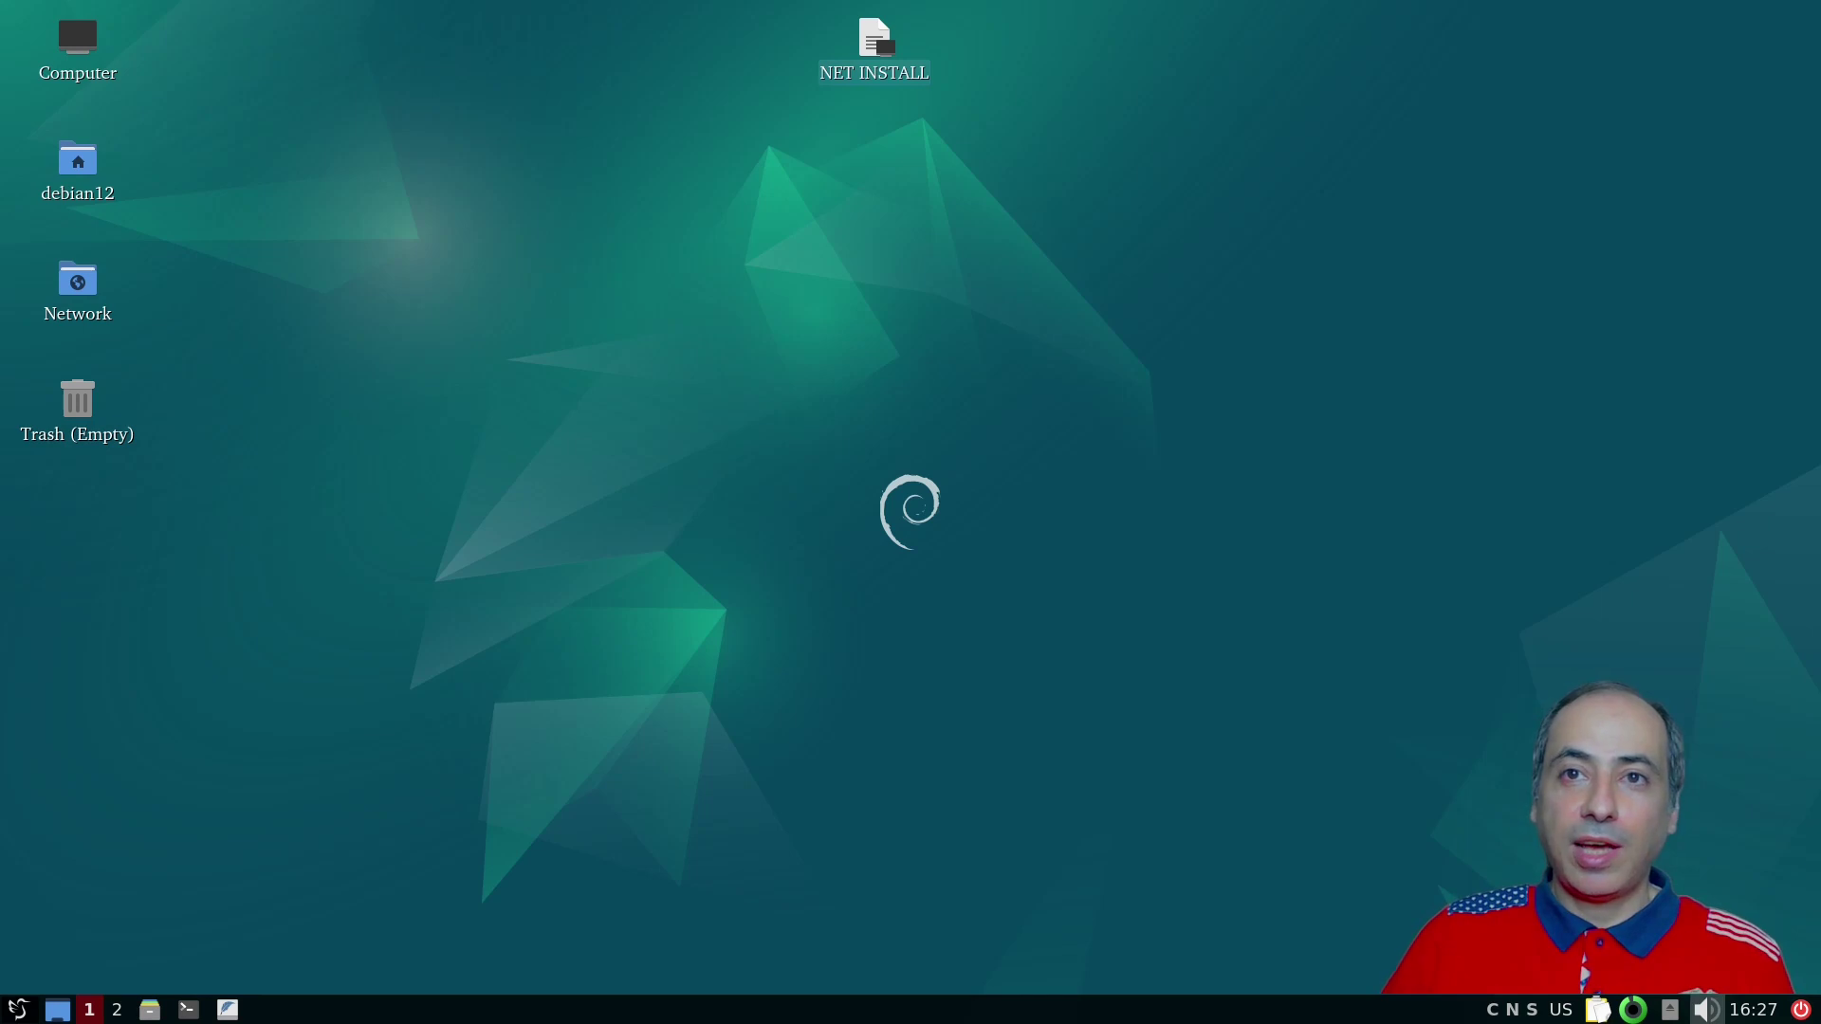
click(19, 1011)
mouse_move(205, 608)
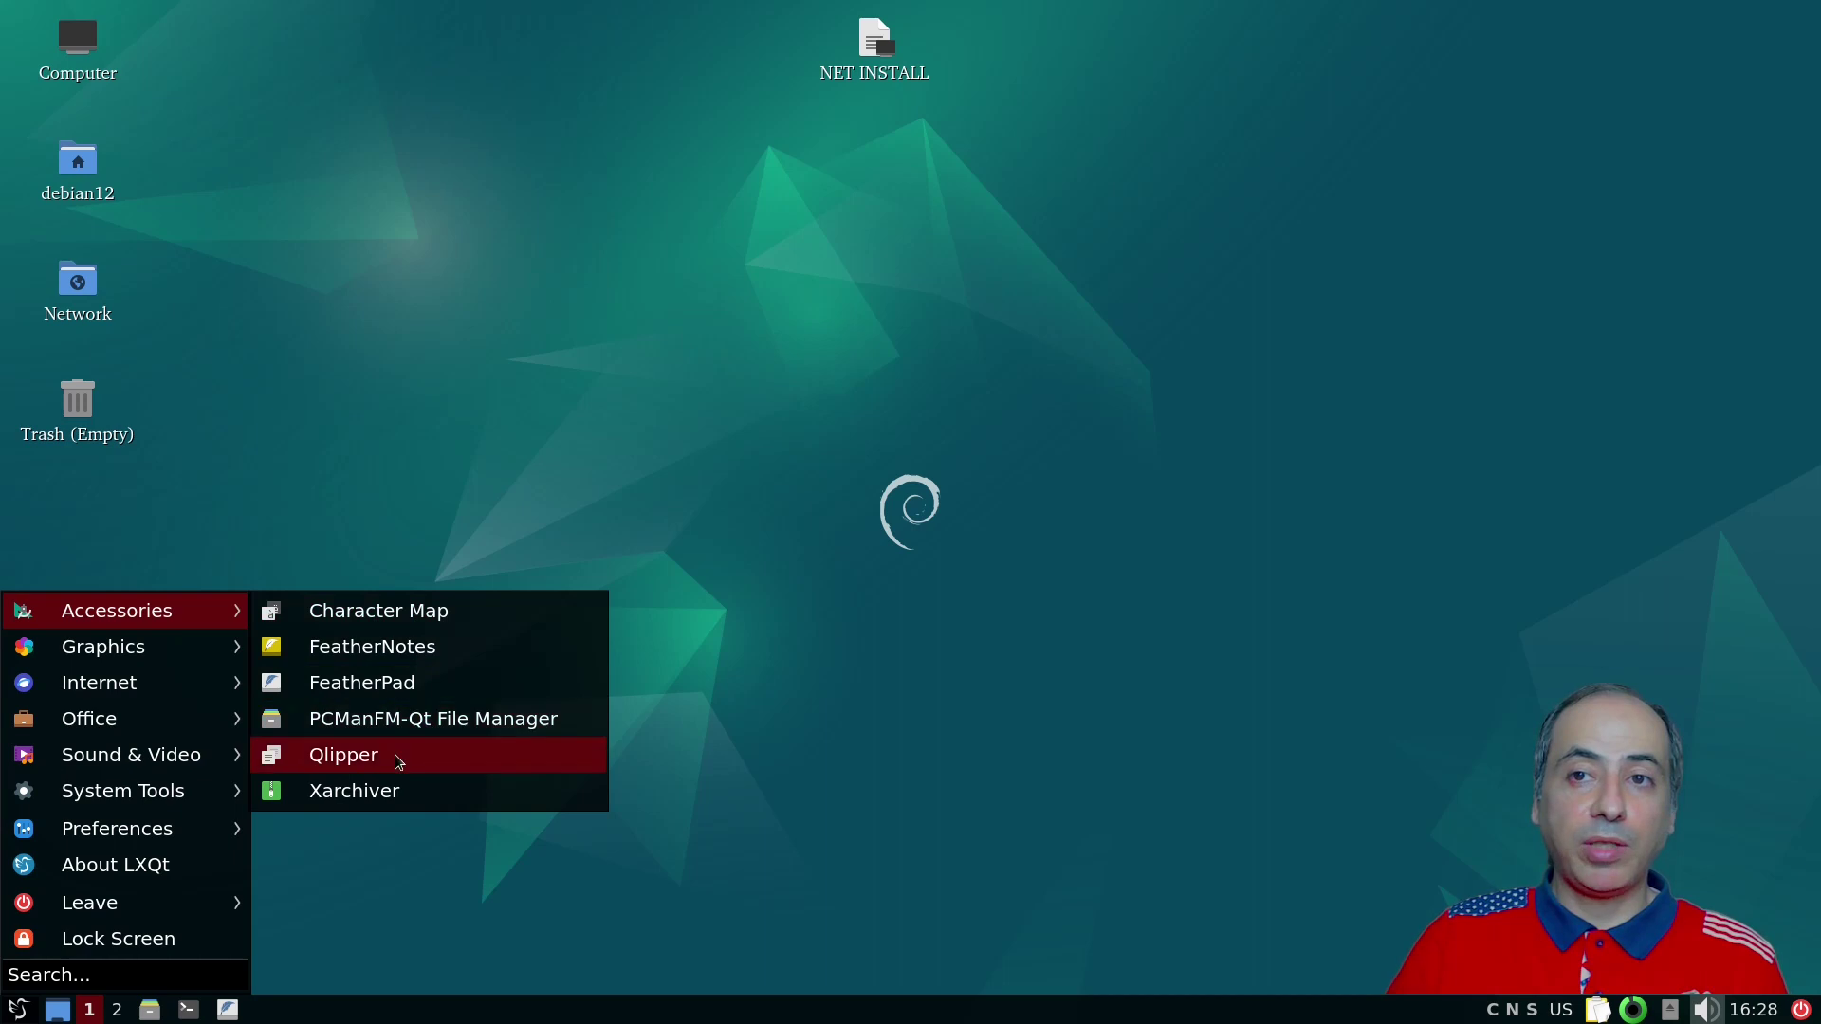
mouse_move(189, 651)
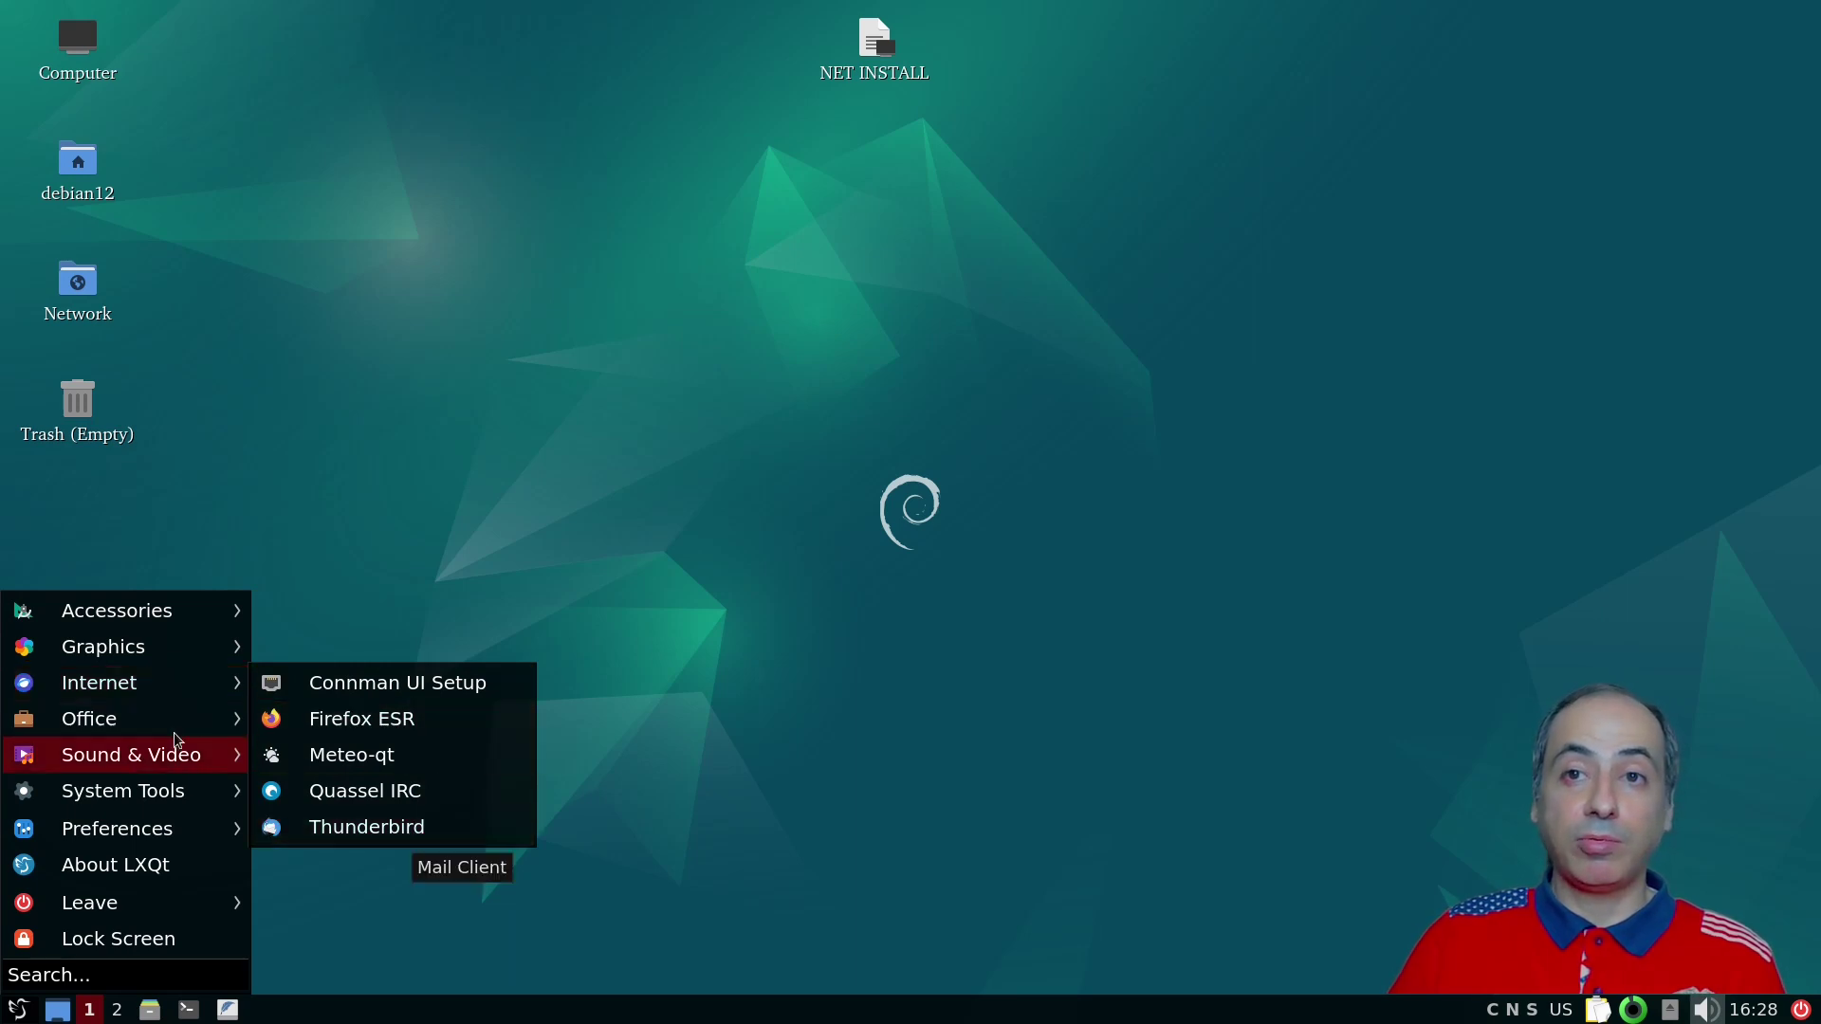
mouse_move(151, 725)
mouse_move(151, 764)
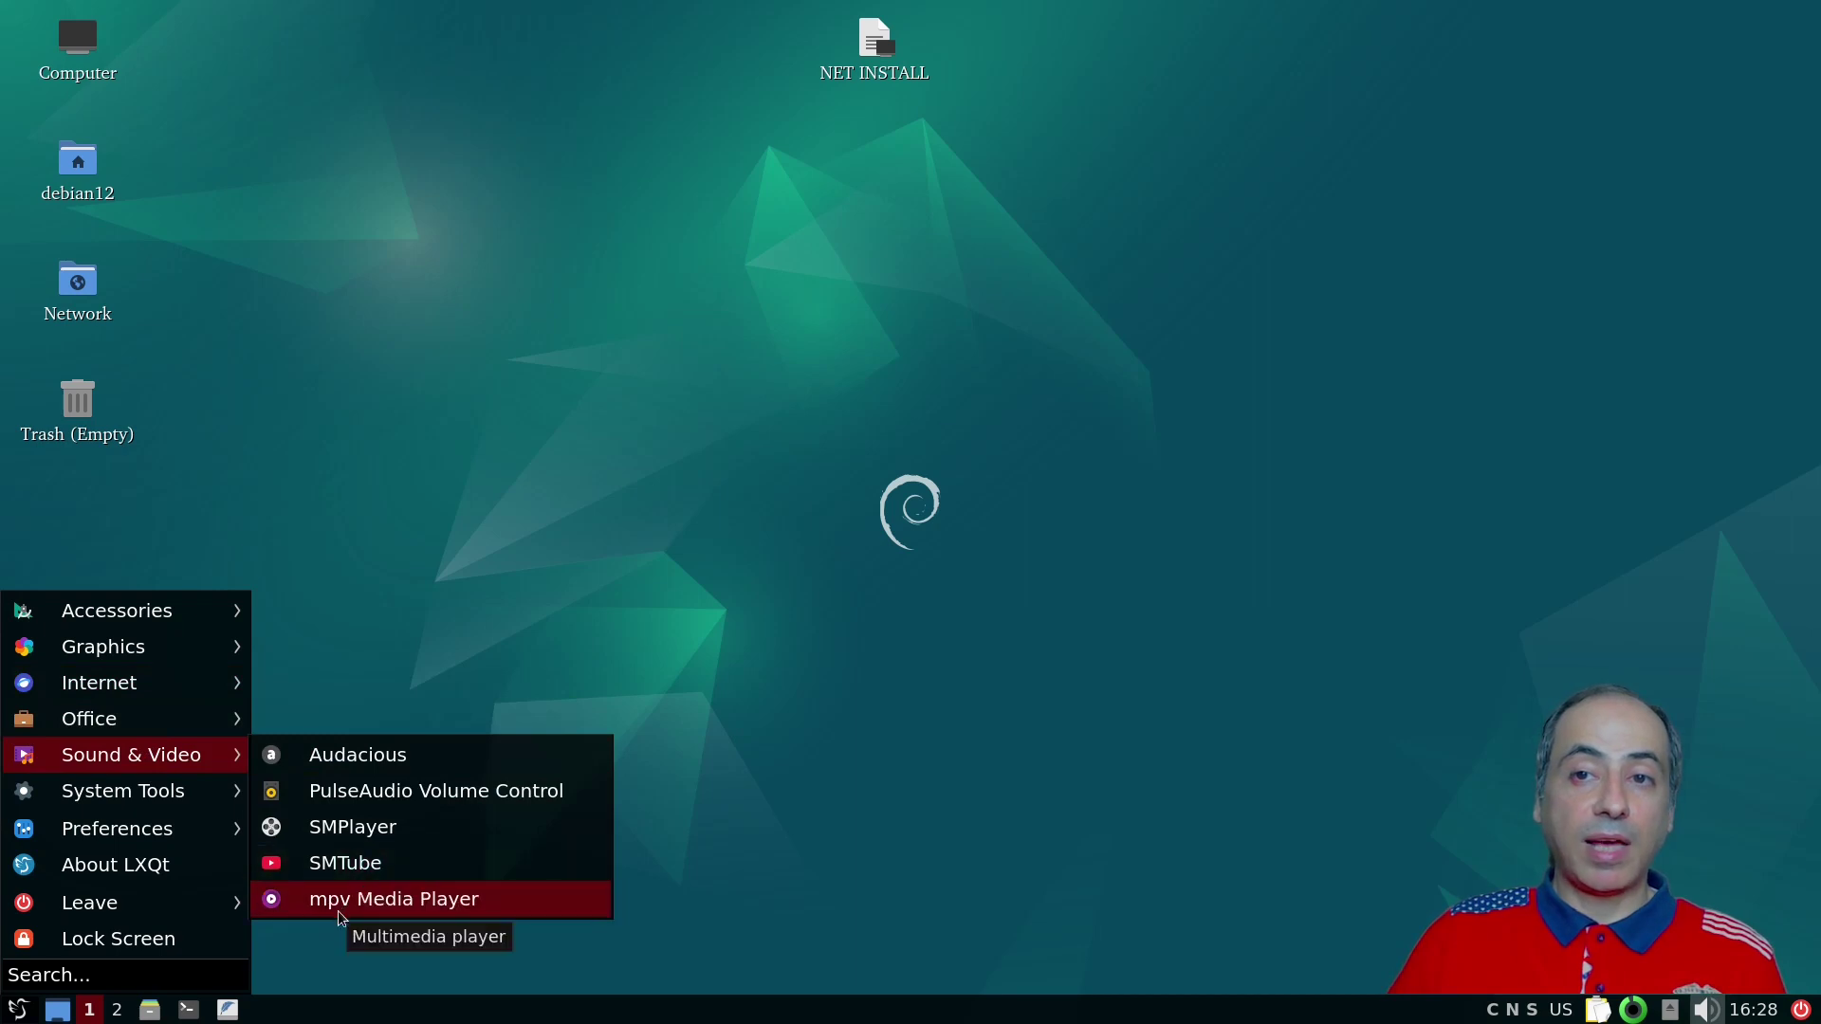
mouse_move(195, 793)
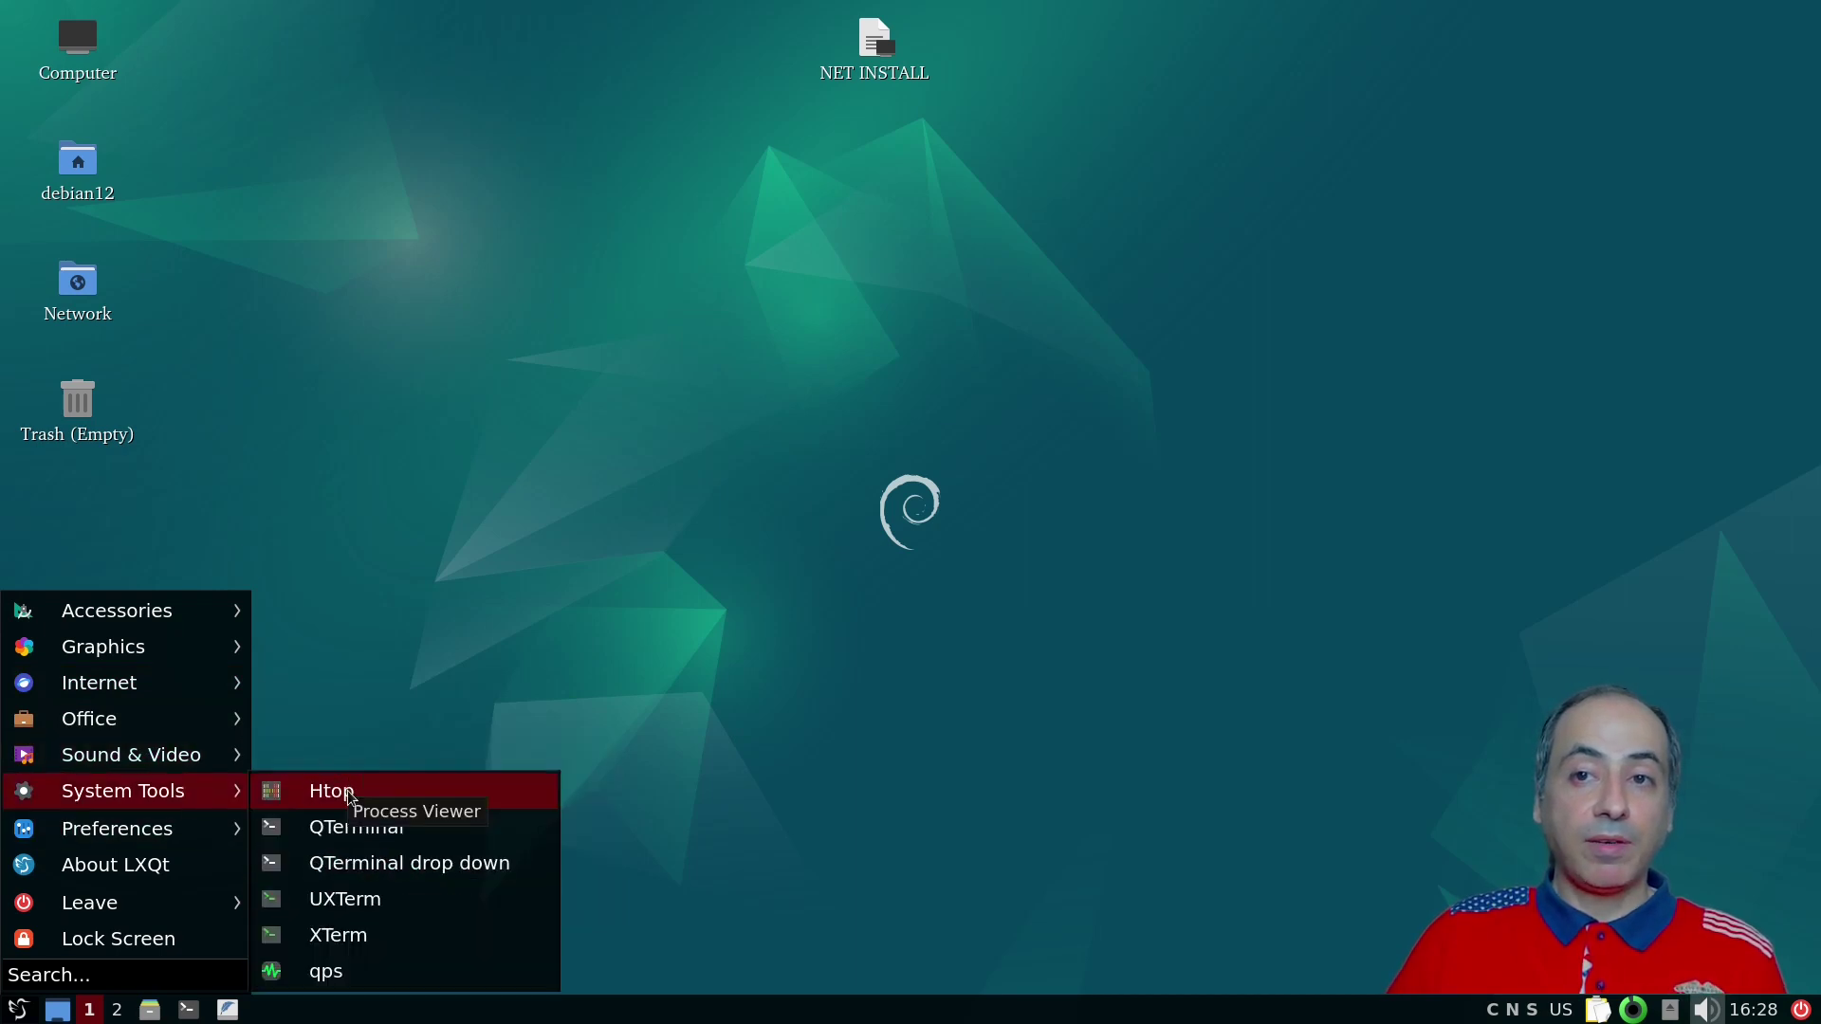
mouse_move(148, 833)
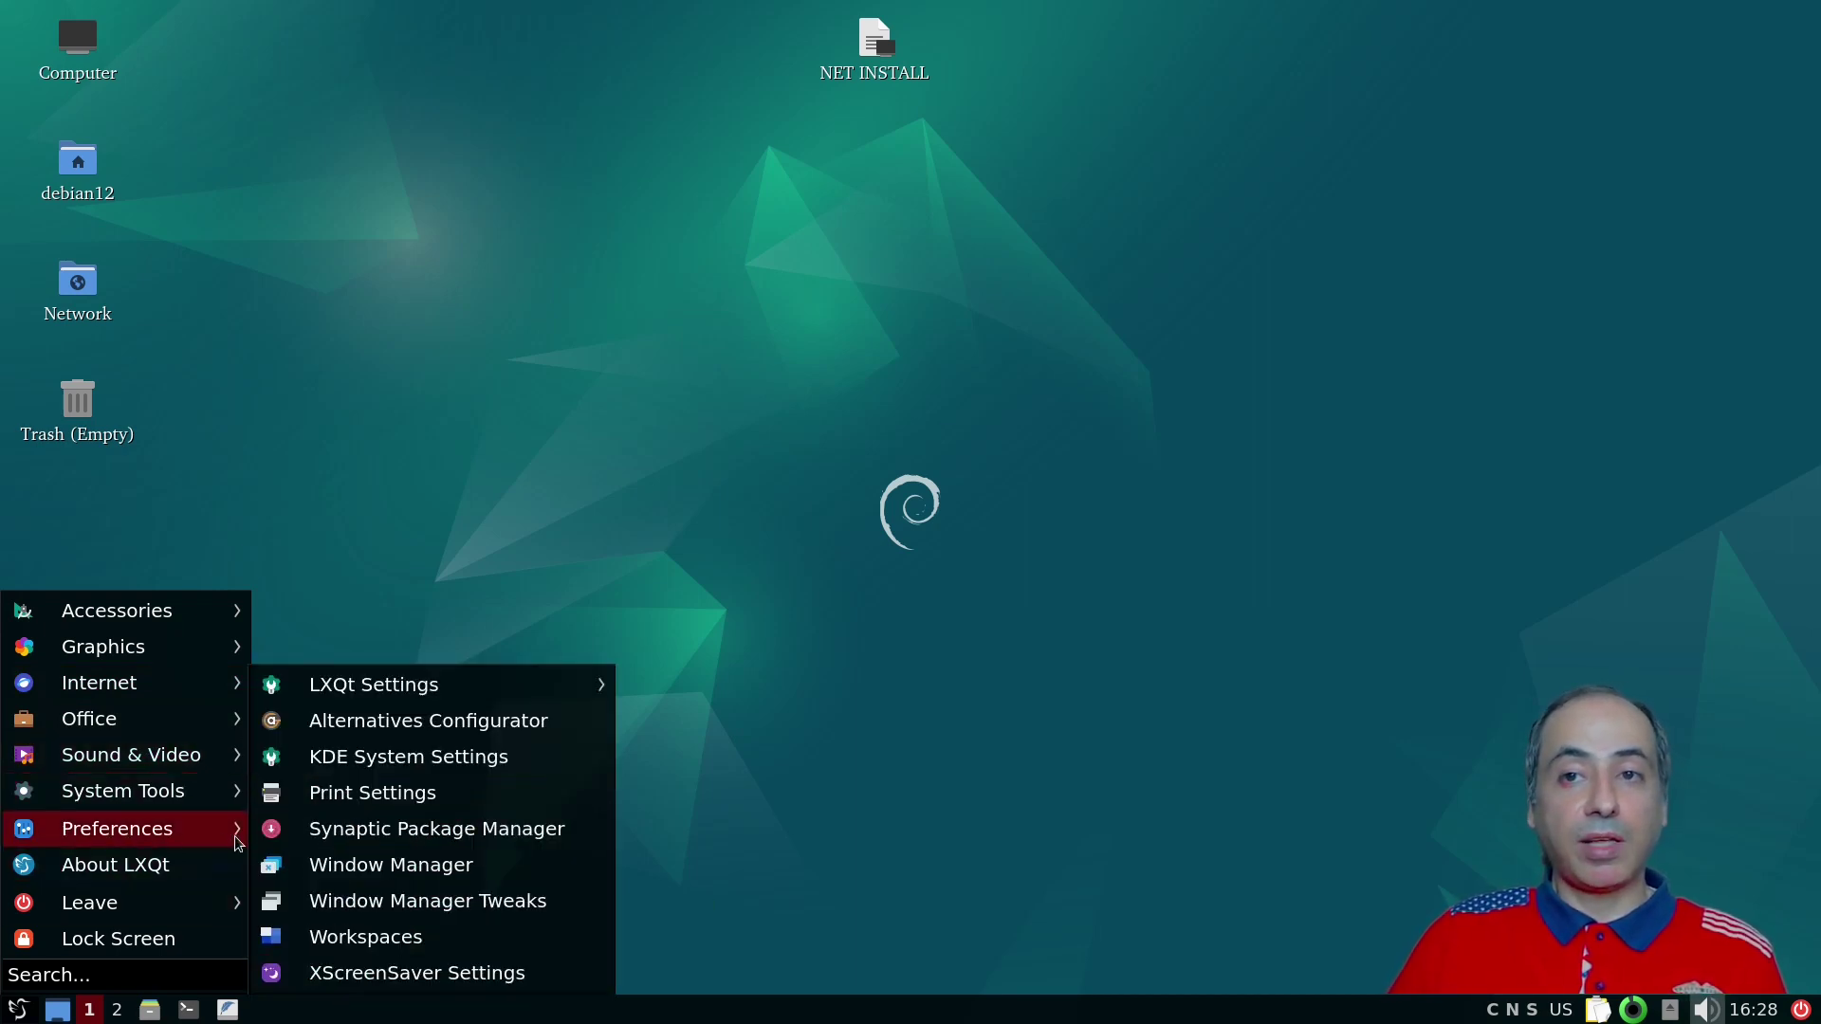
mouse_move(391, 692)
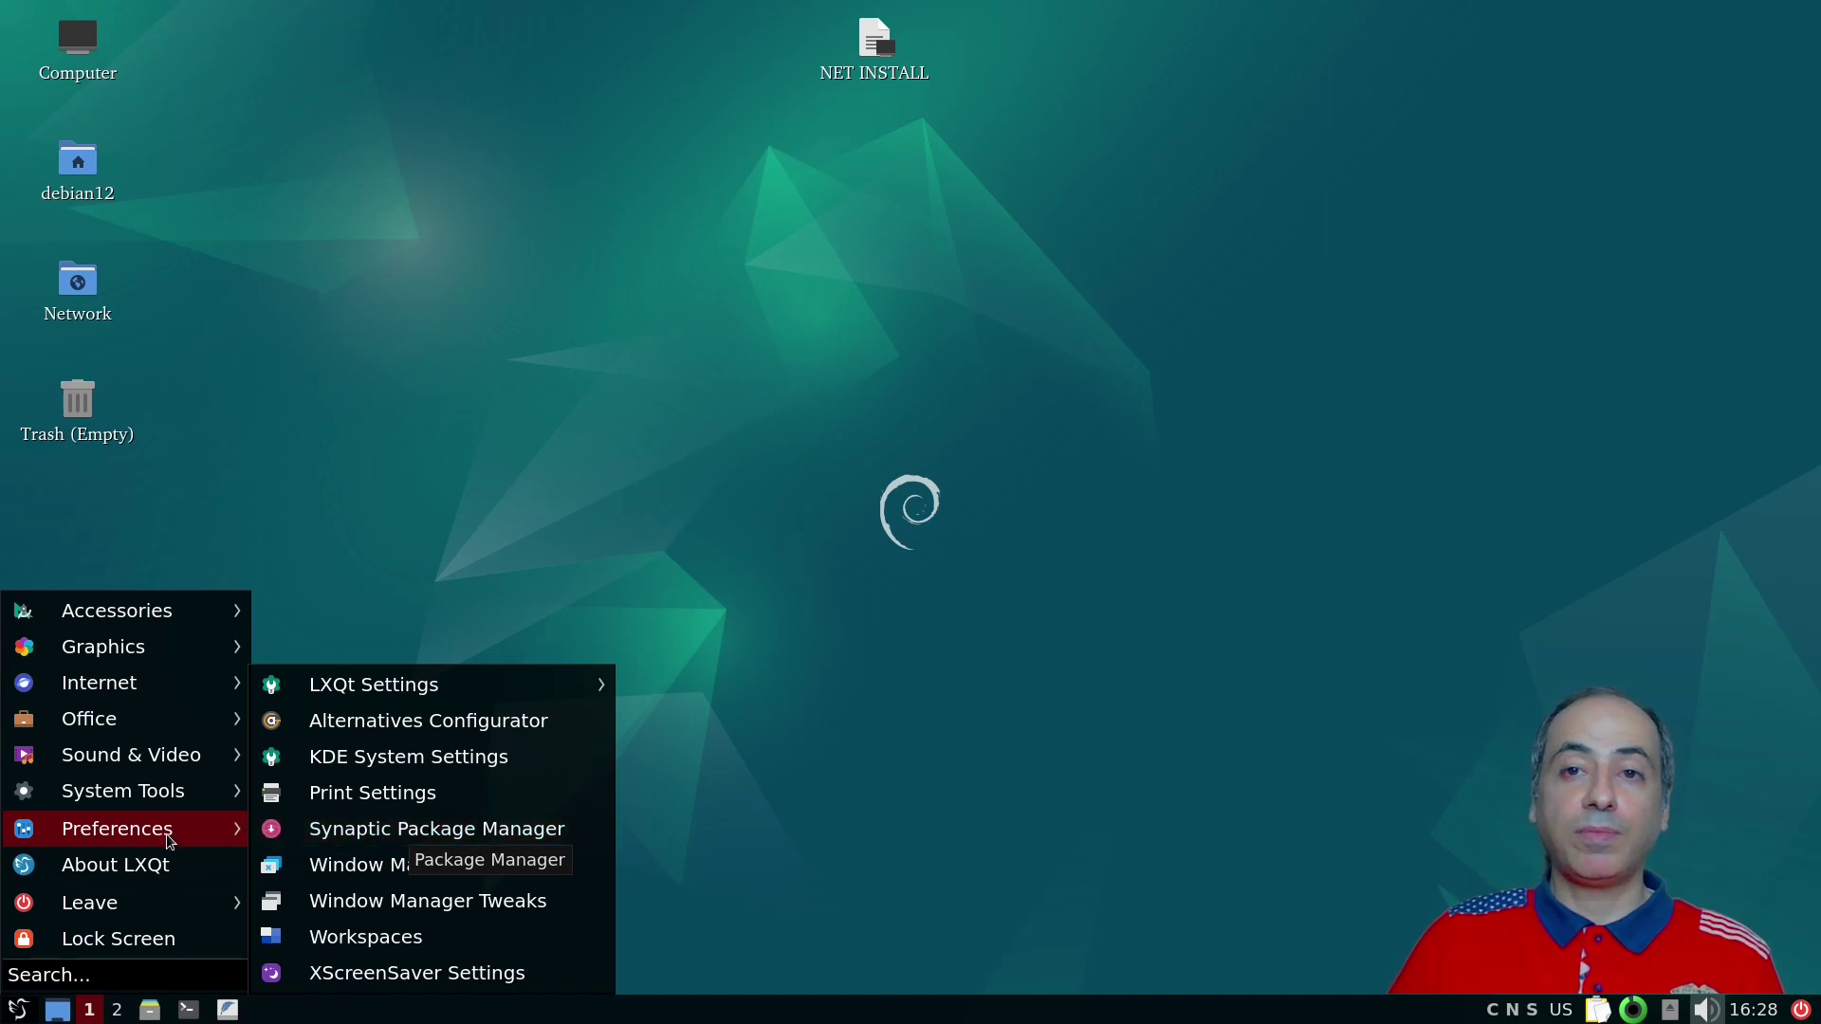
click(131, 876)
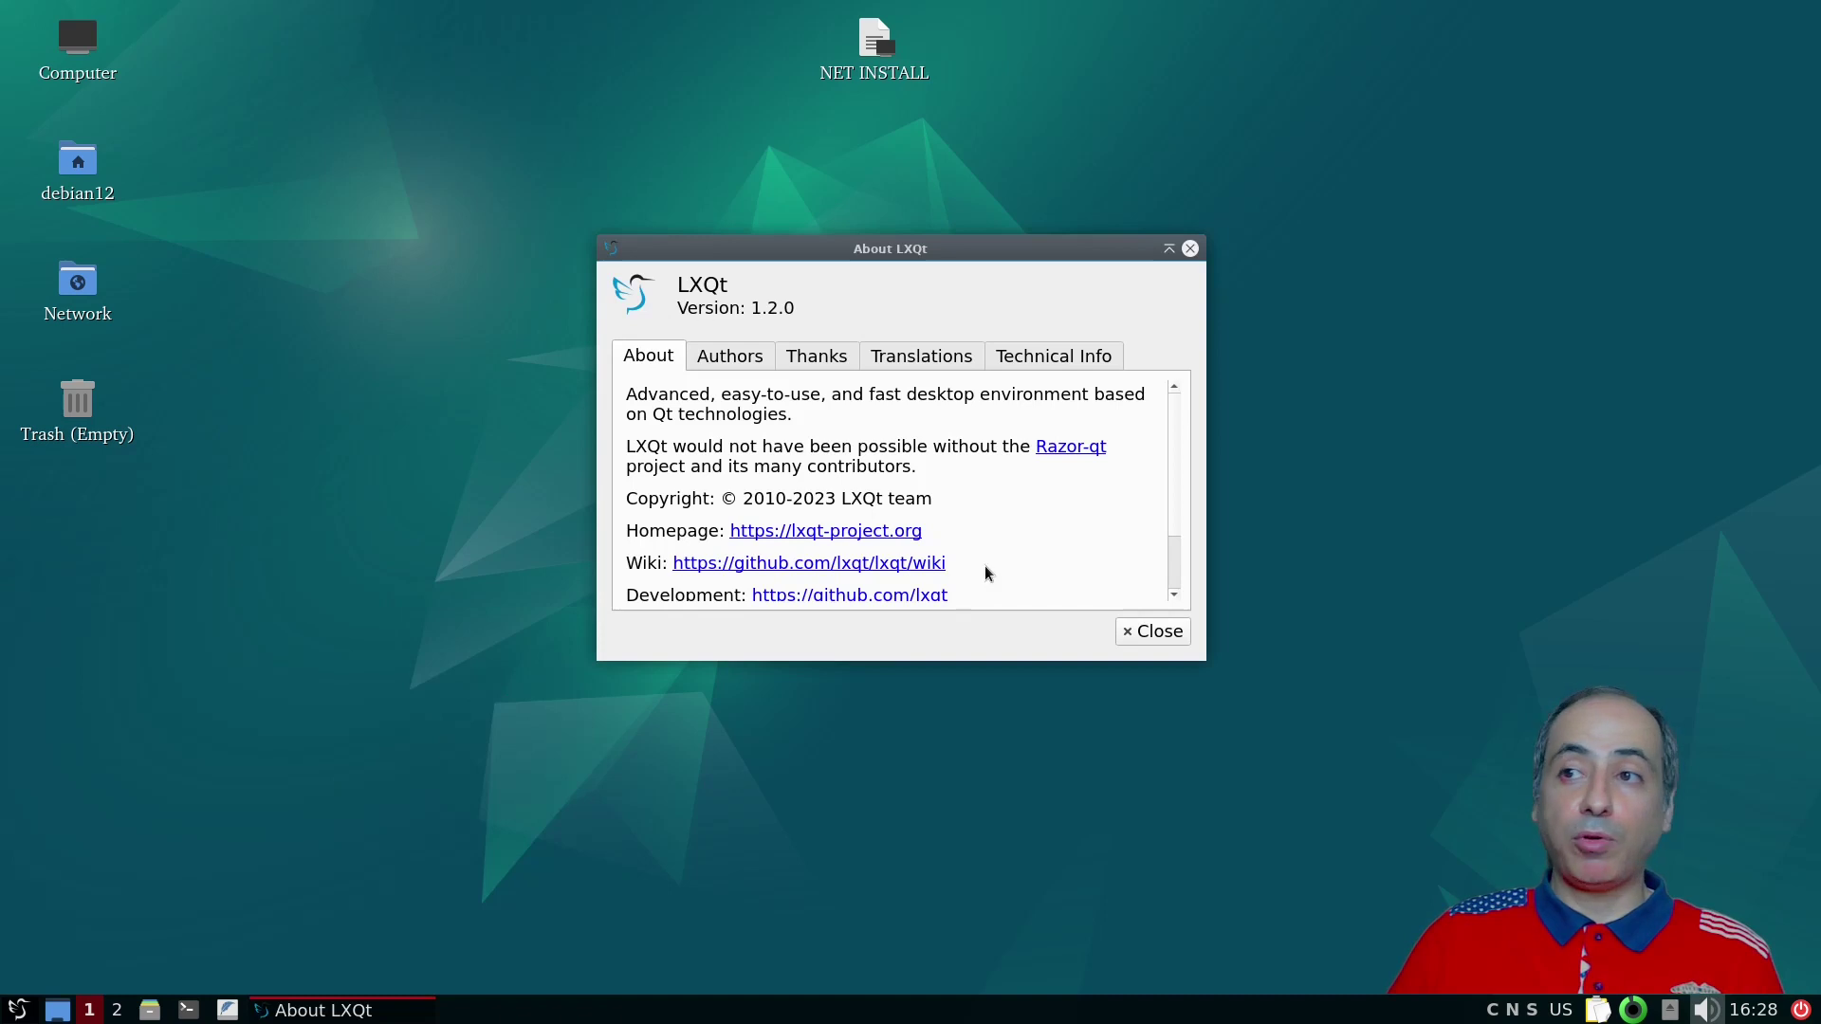
click(1148, 631)
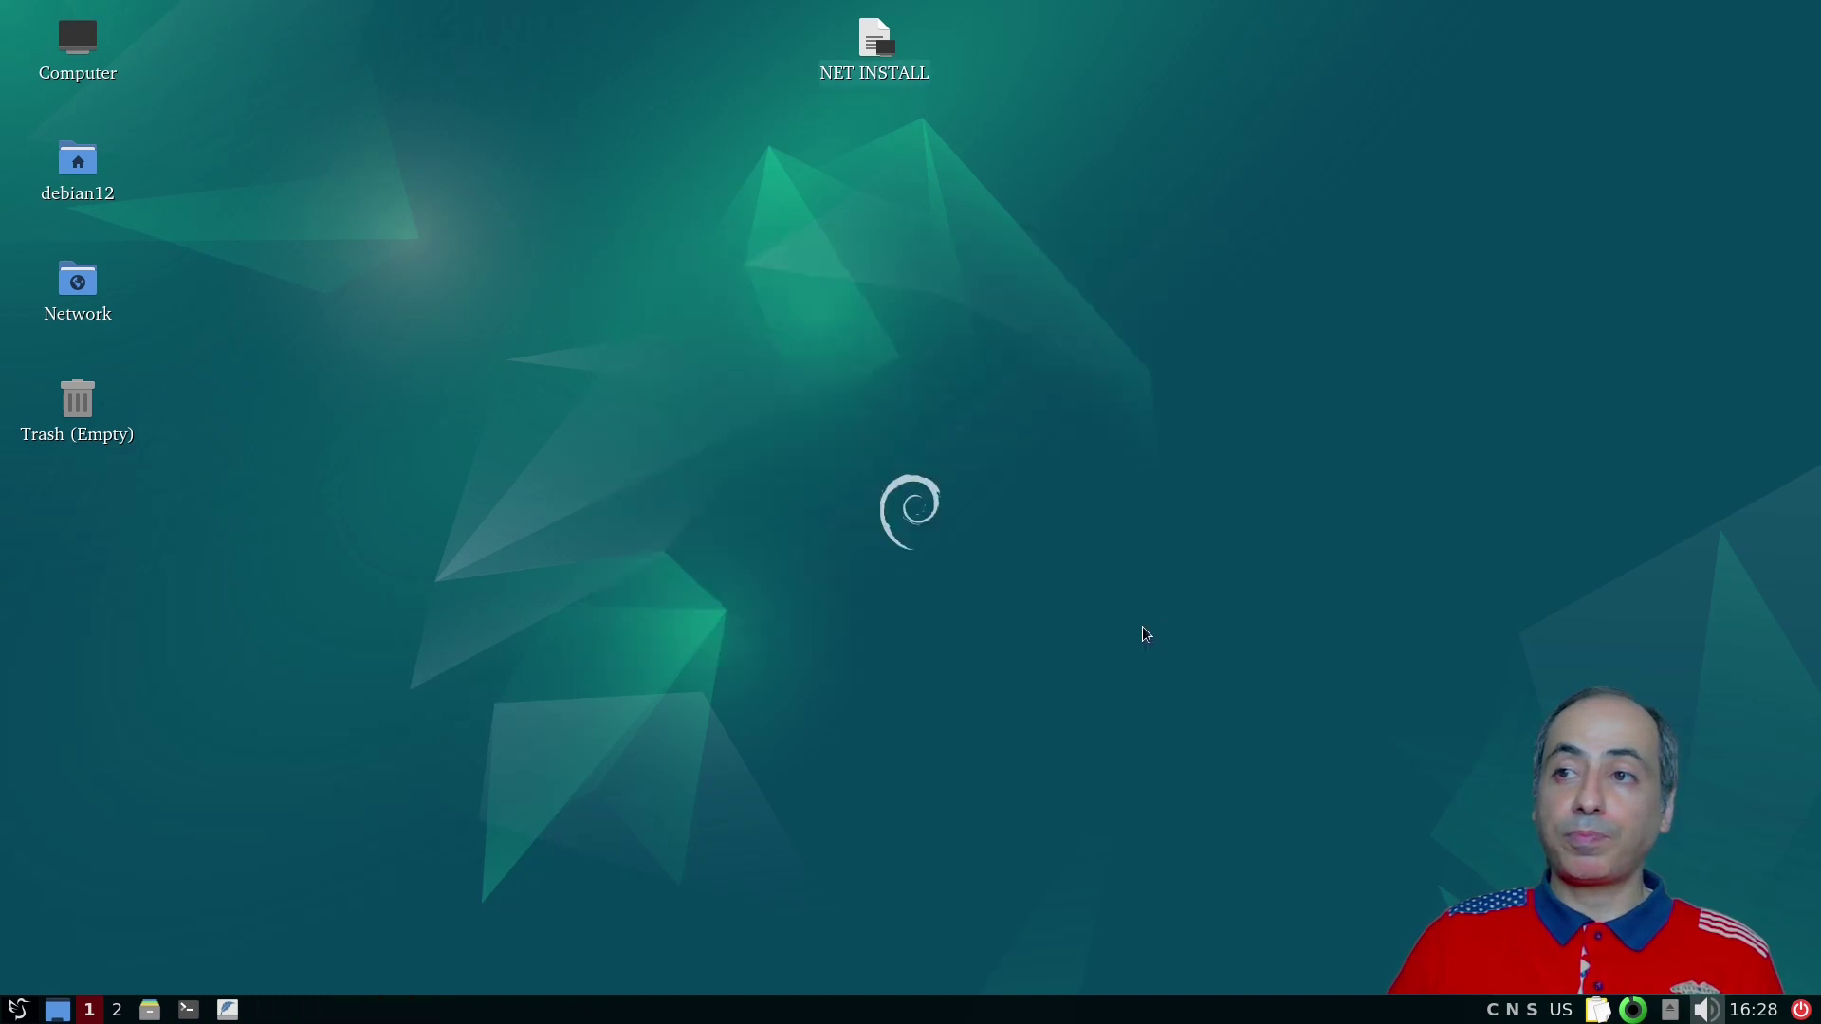
click(11, 1012)
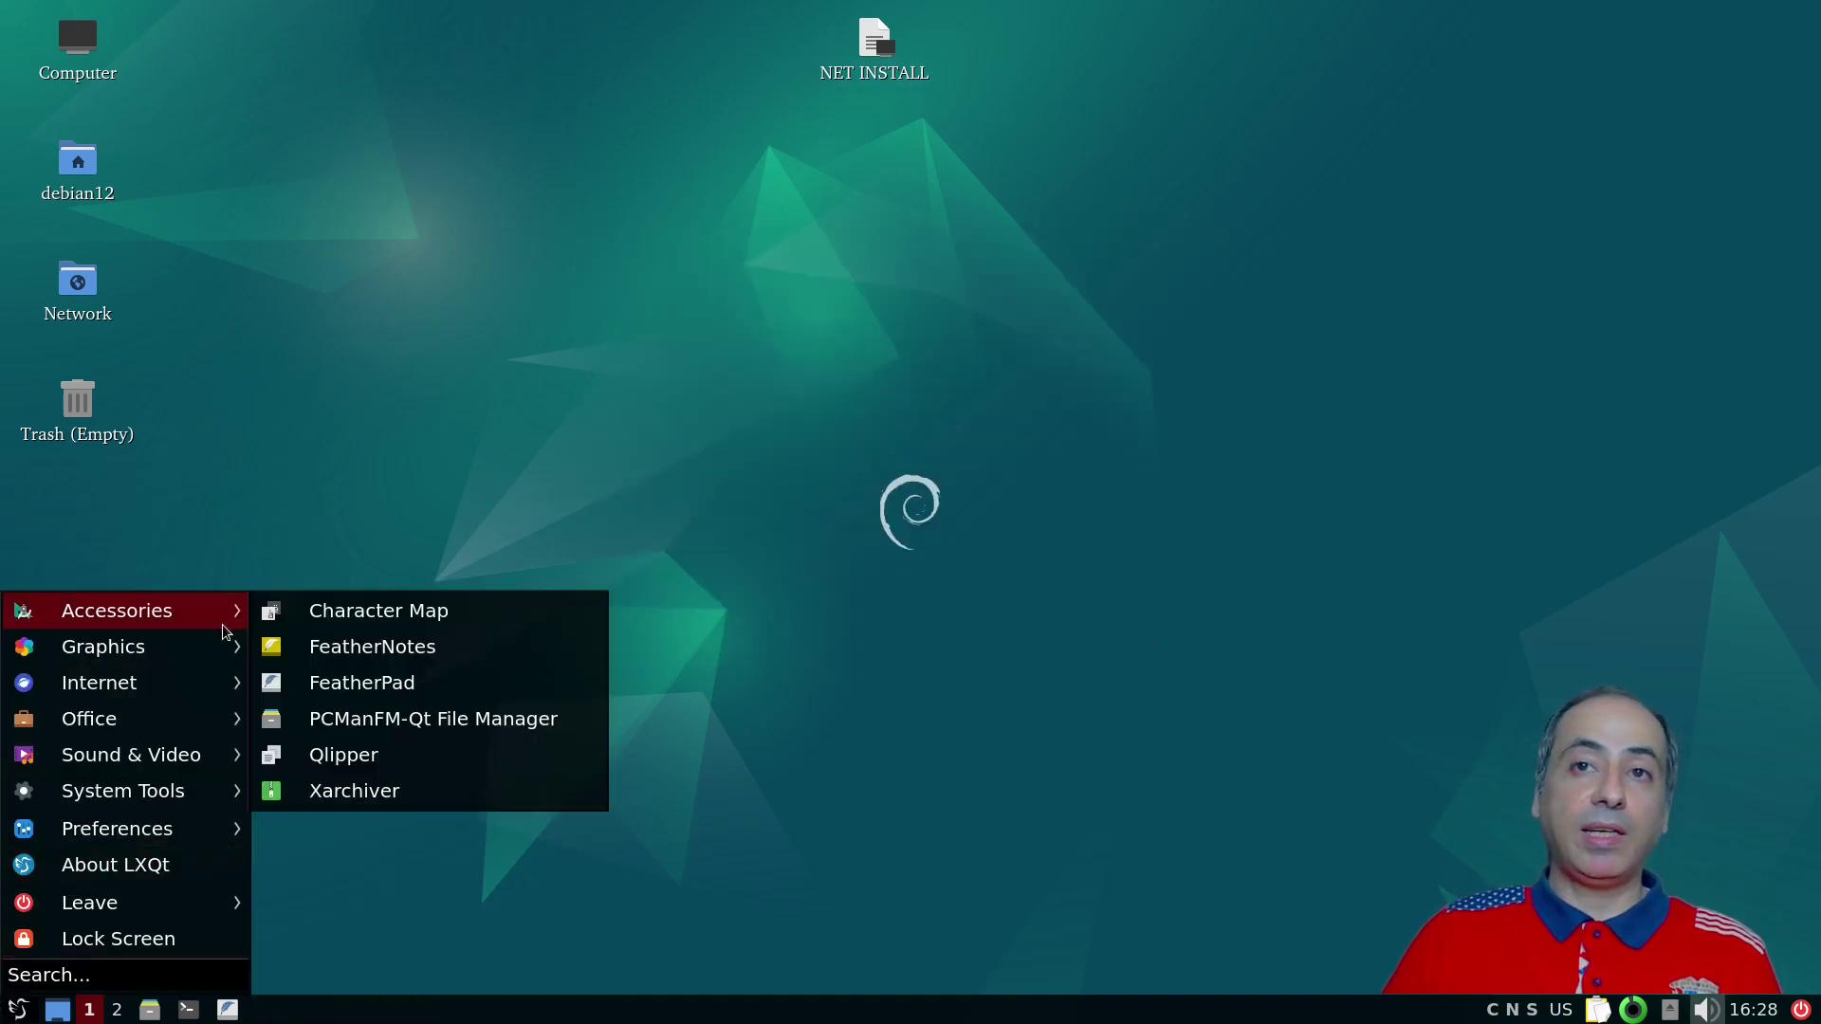
click(351, 427)
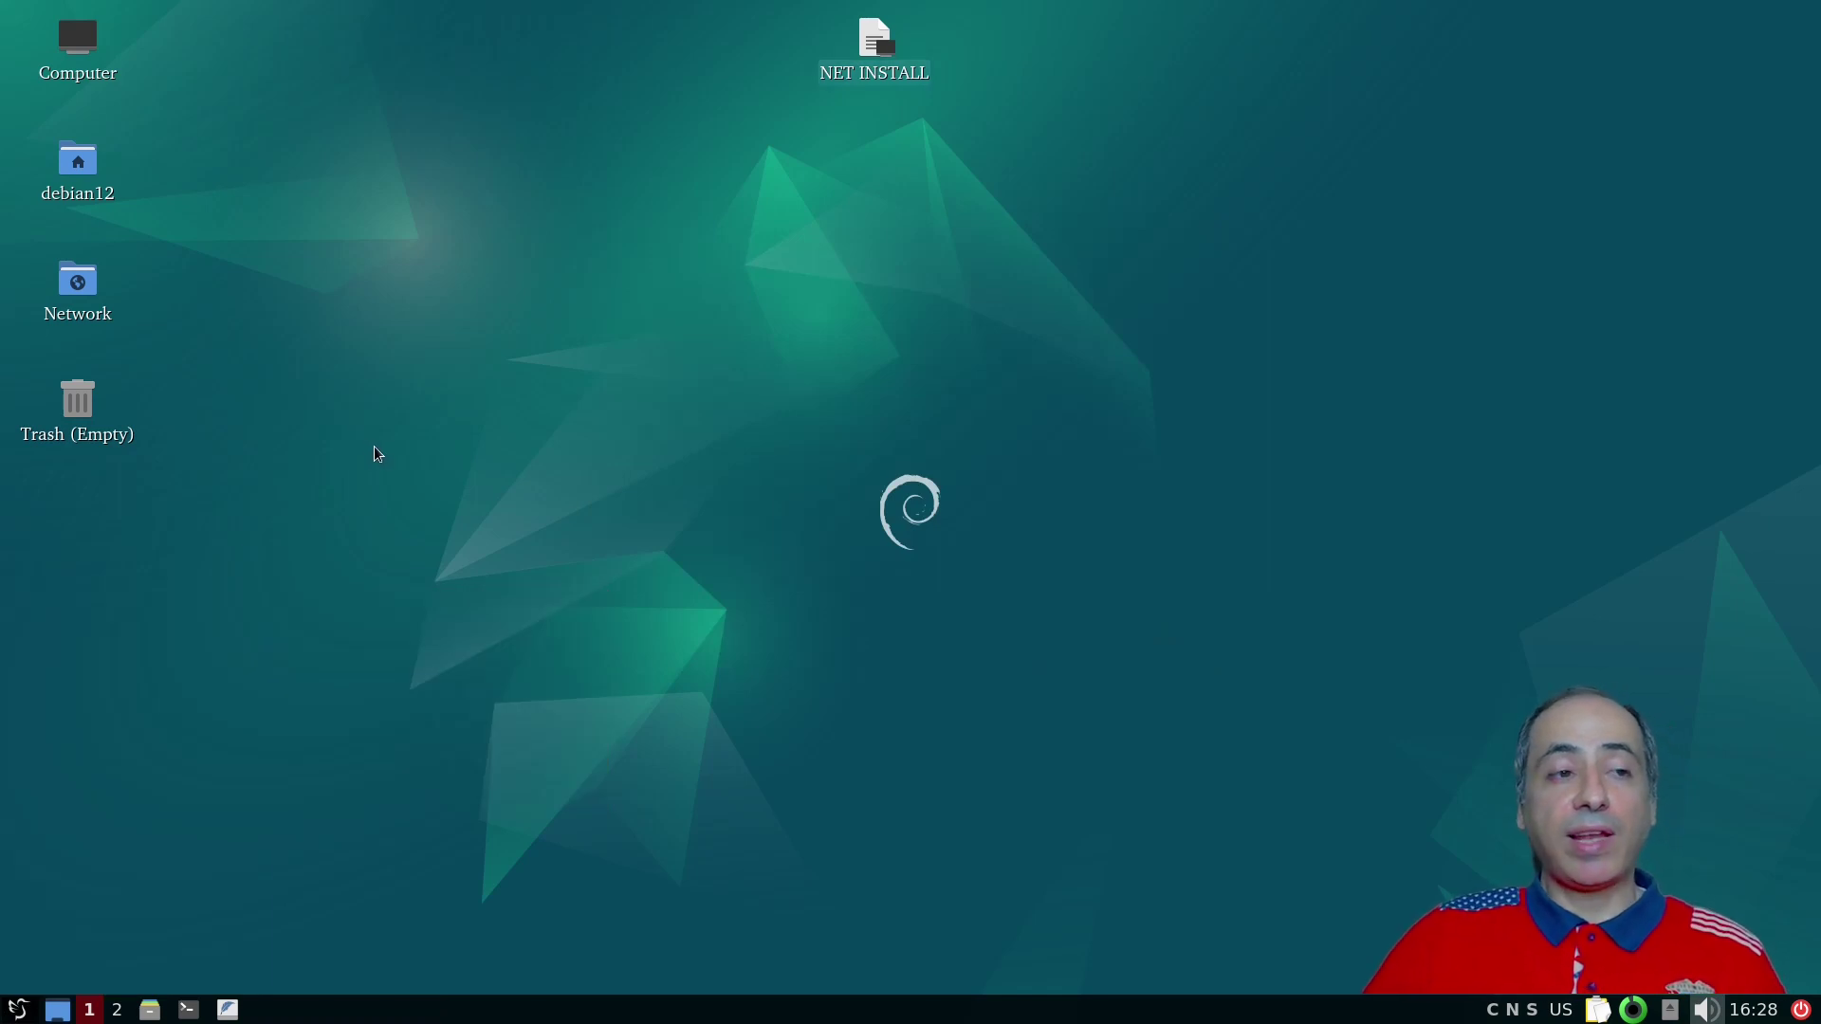
- Run df in a terminal opened from the desktop menu, then minimize the terminal
right_click(358, 309)
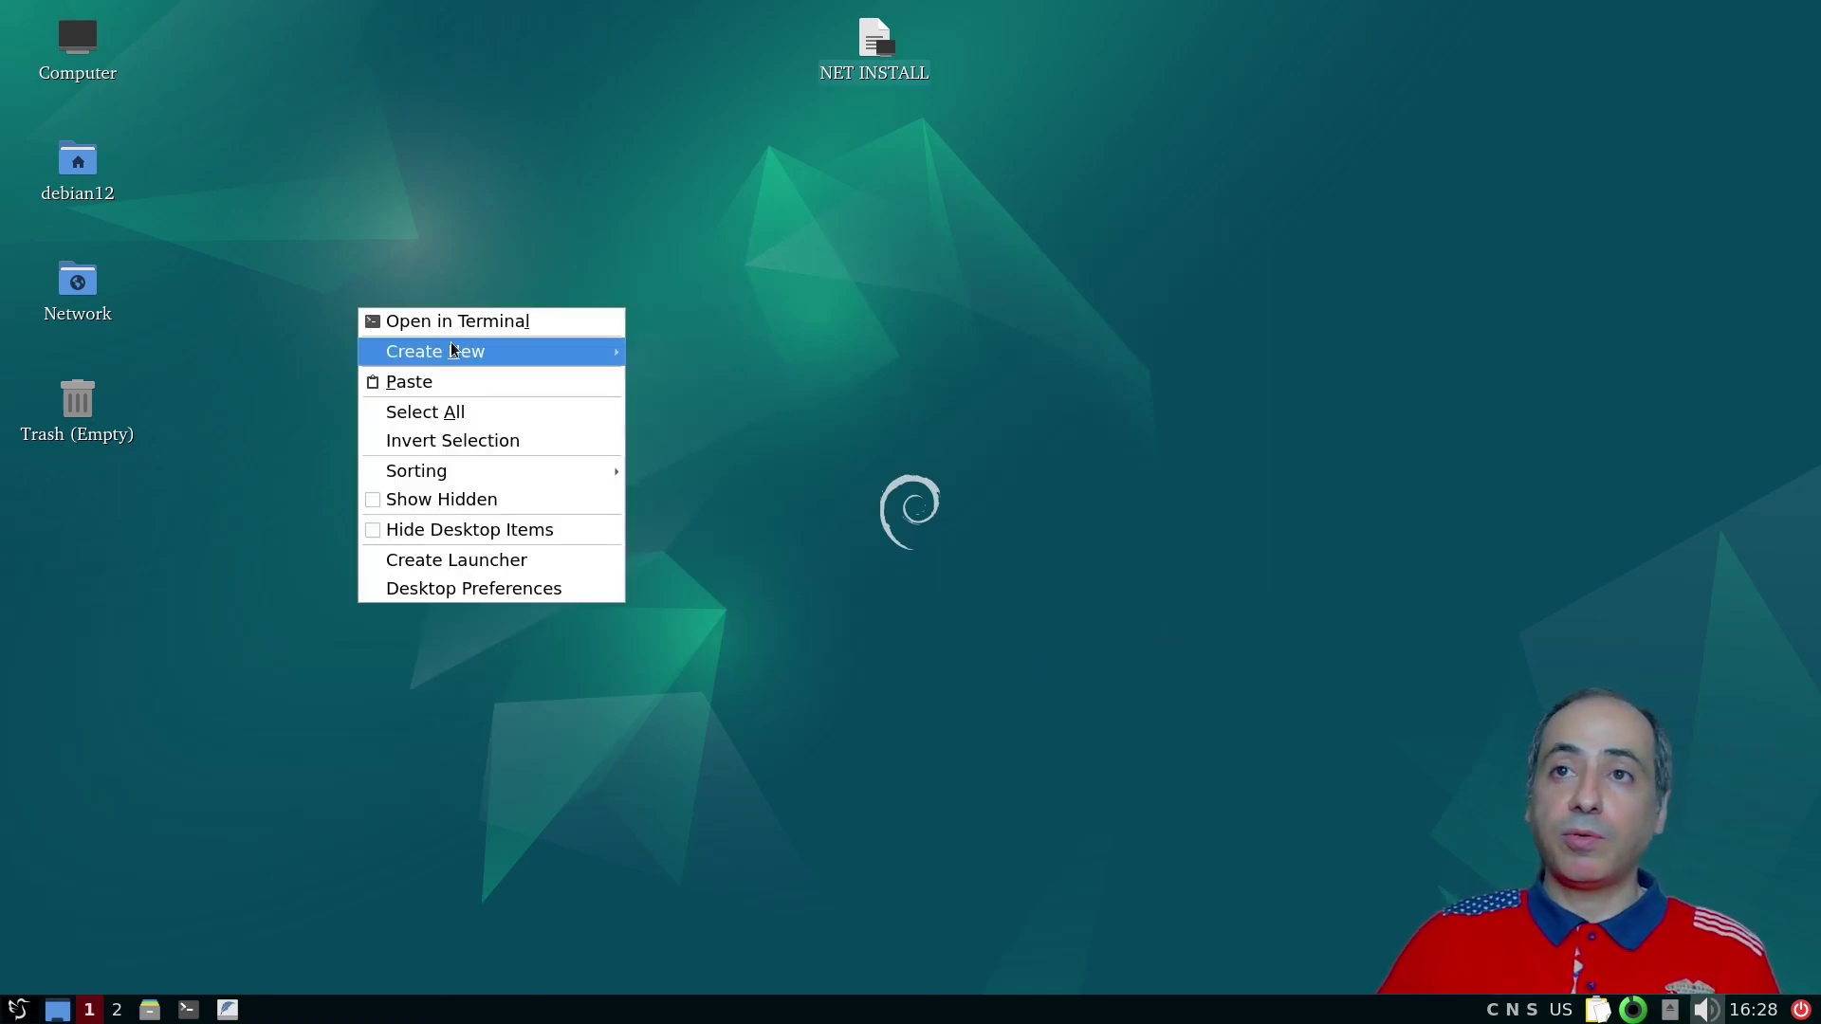
click(459, 320)
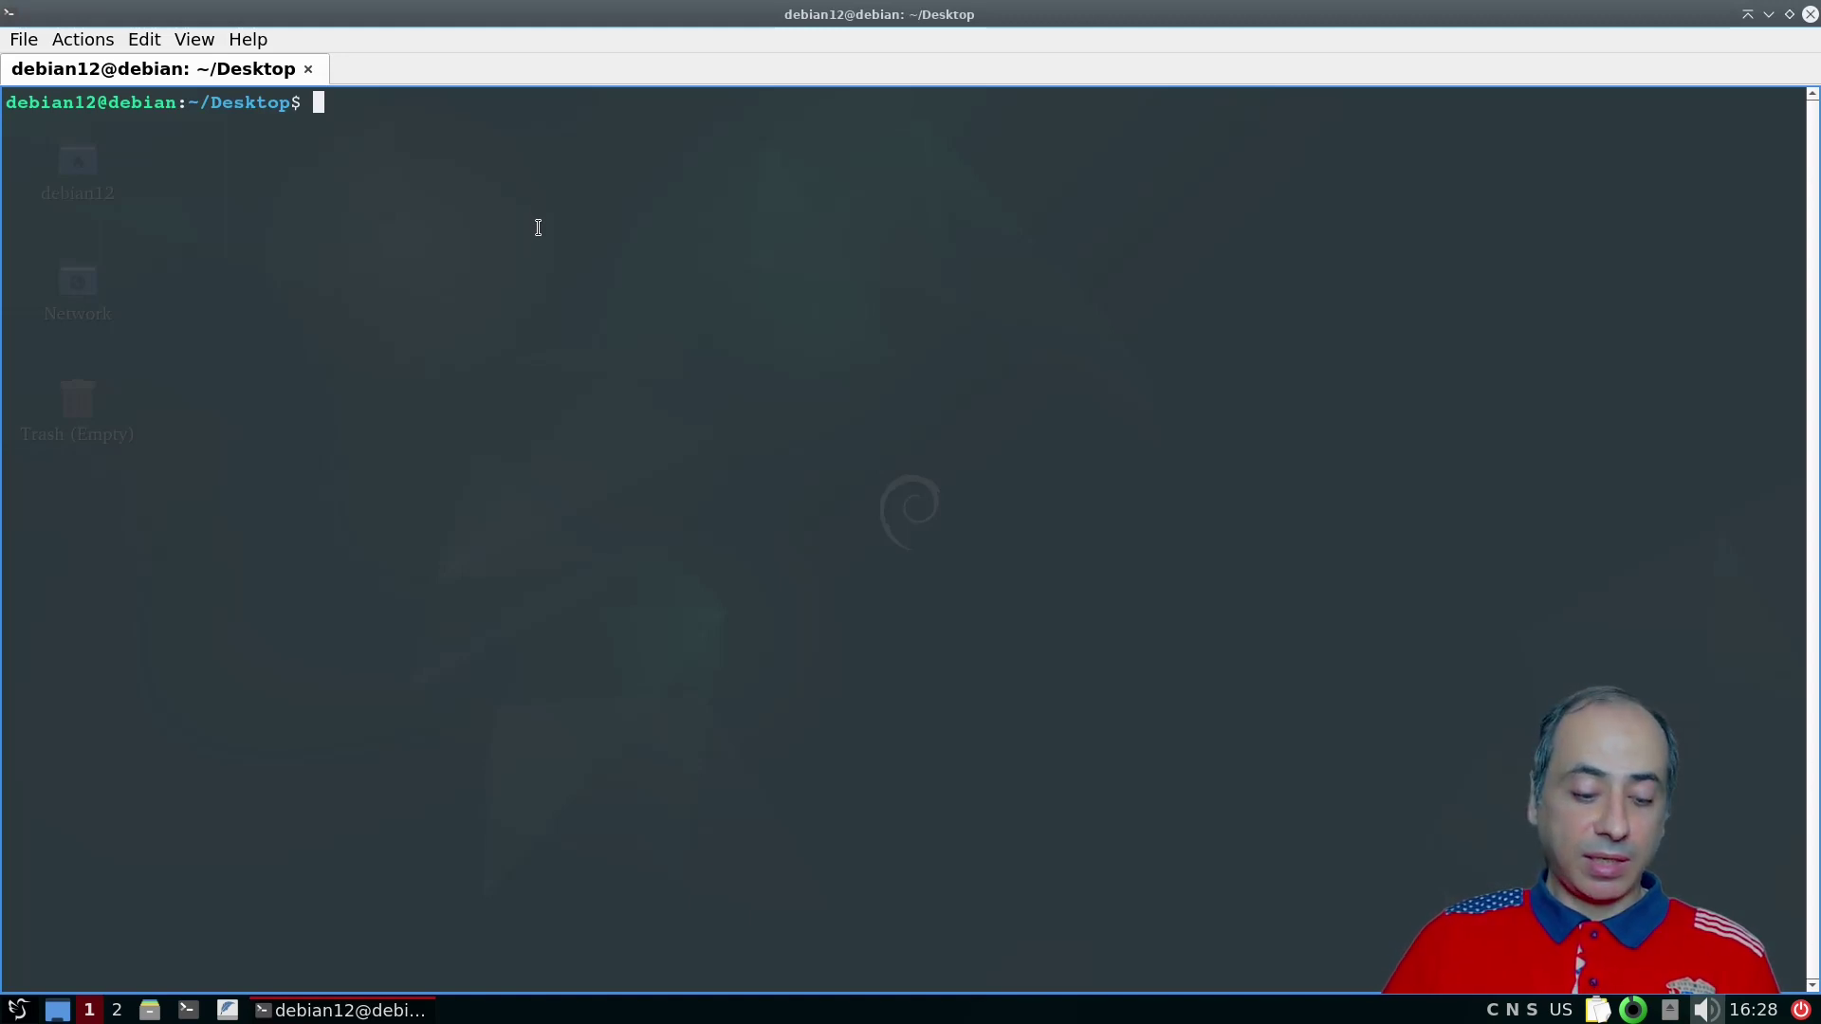
text(df)
key(Return)
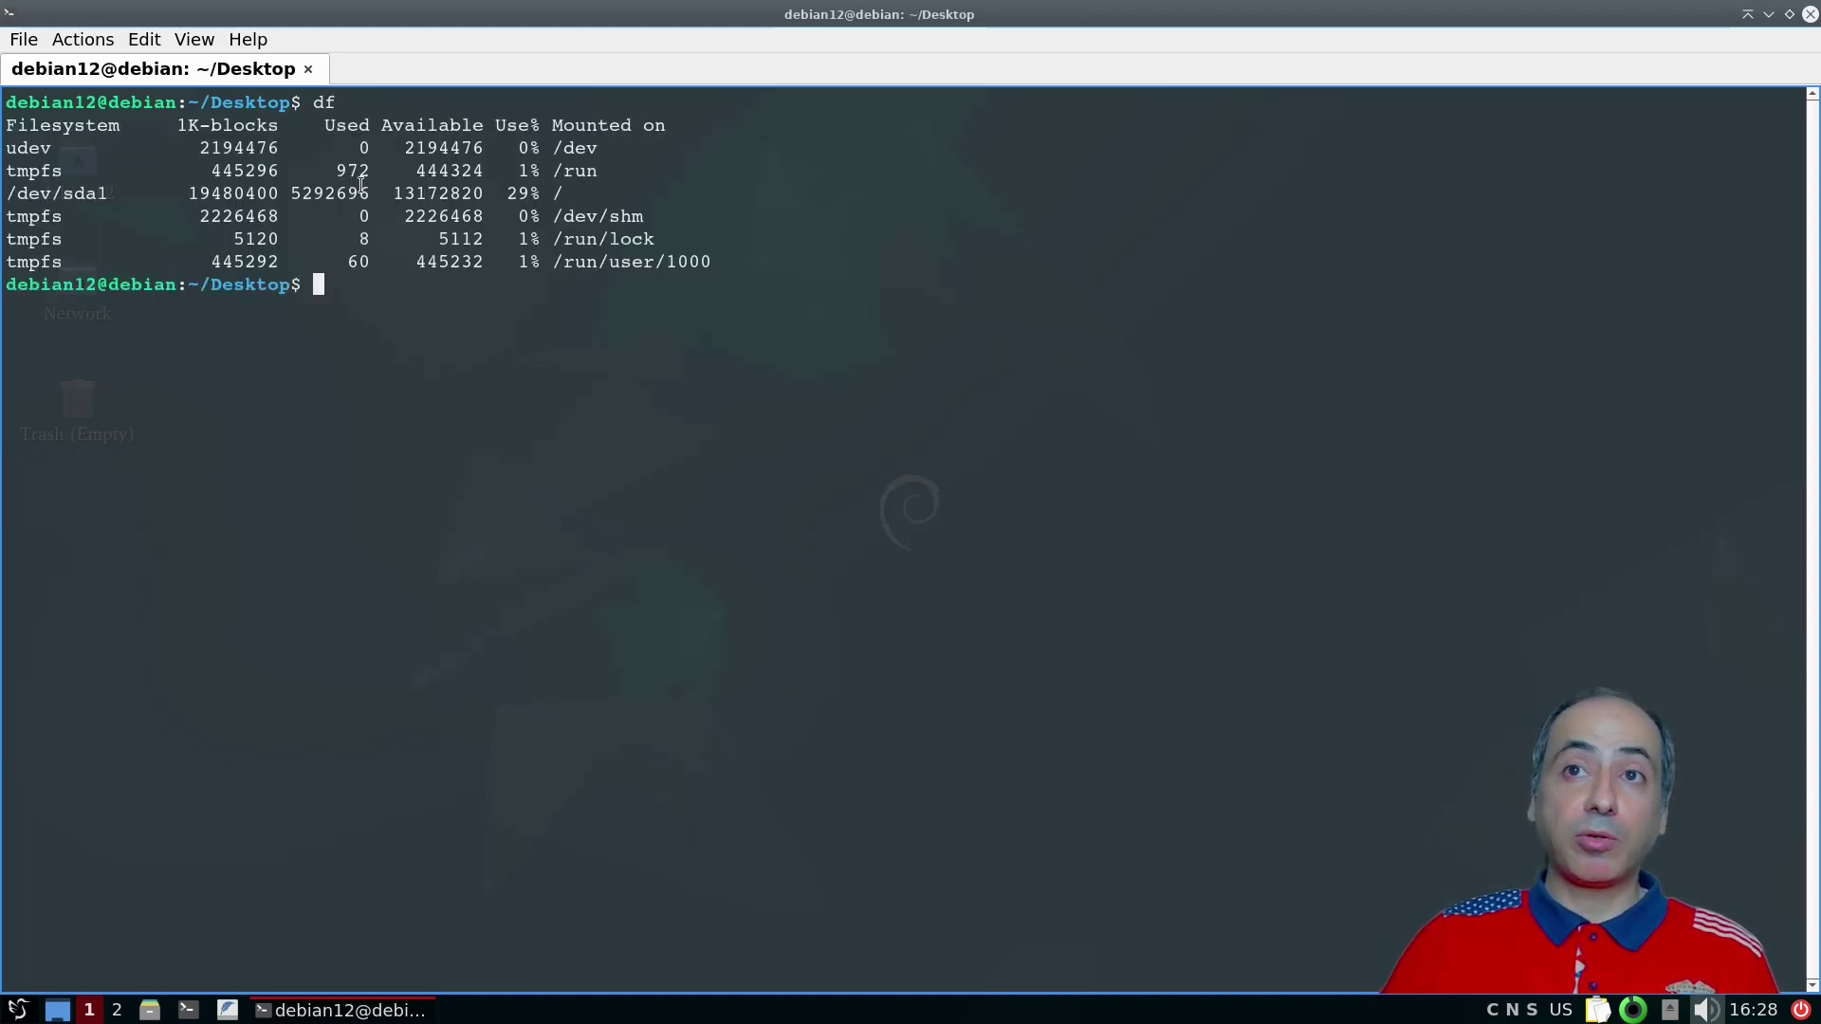
drag(370, 194, 380, 194)
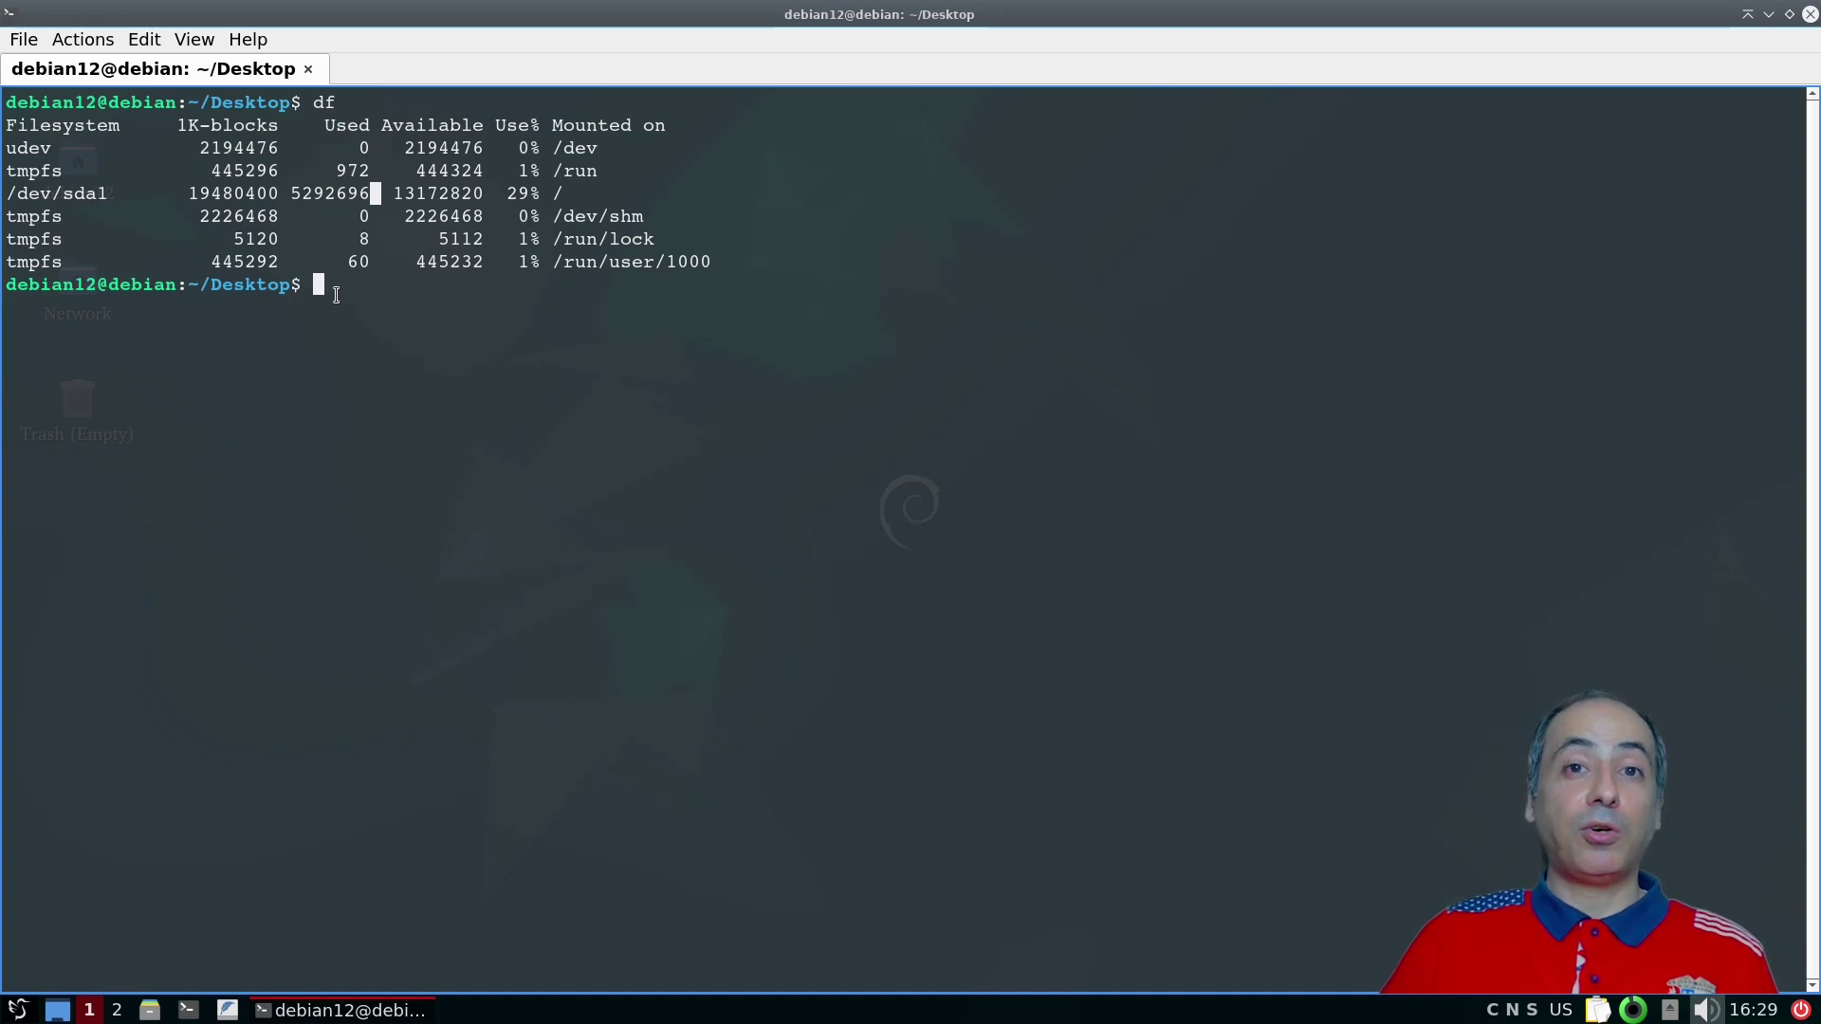
key(ctrl+alt+d)
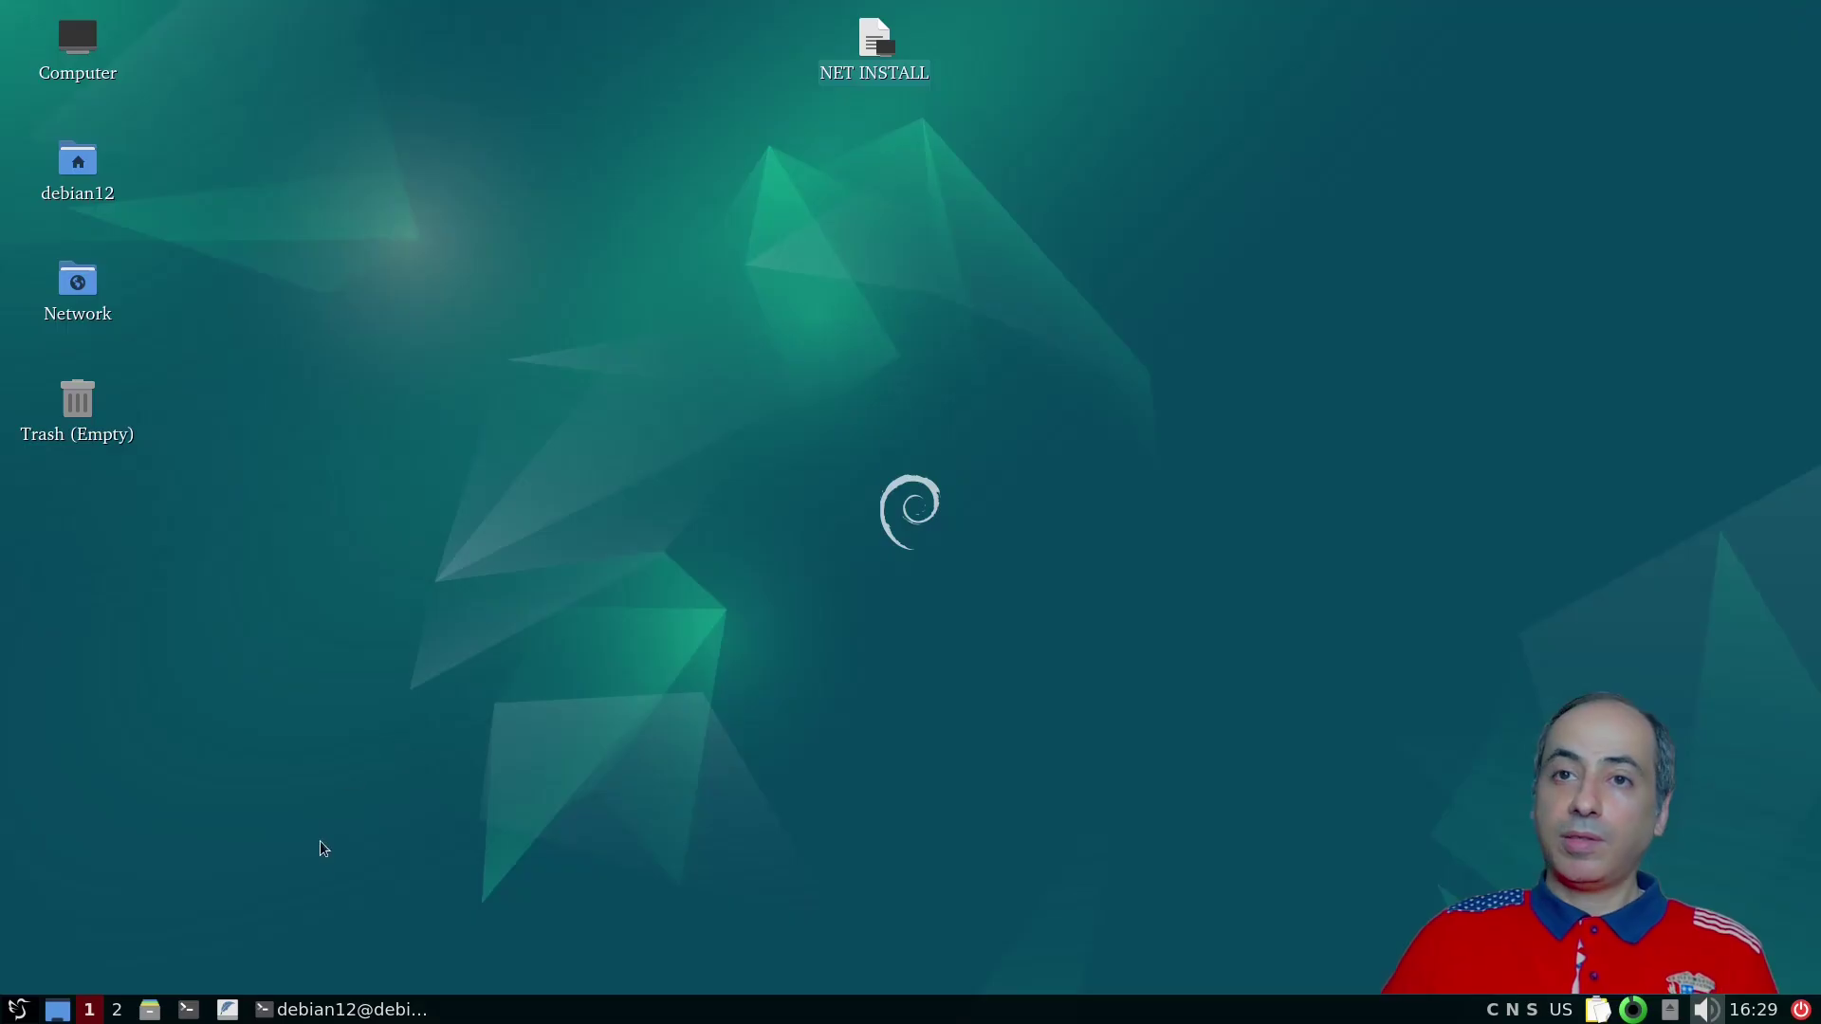
- Launch Firefox ESR, open the Debian 12 article to its flatpak commands, and restore the terminal
click(18, 1009)
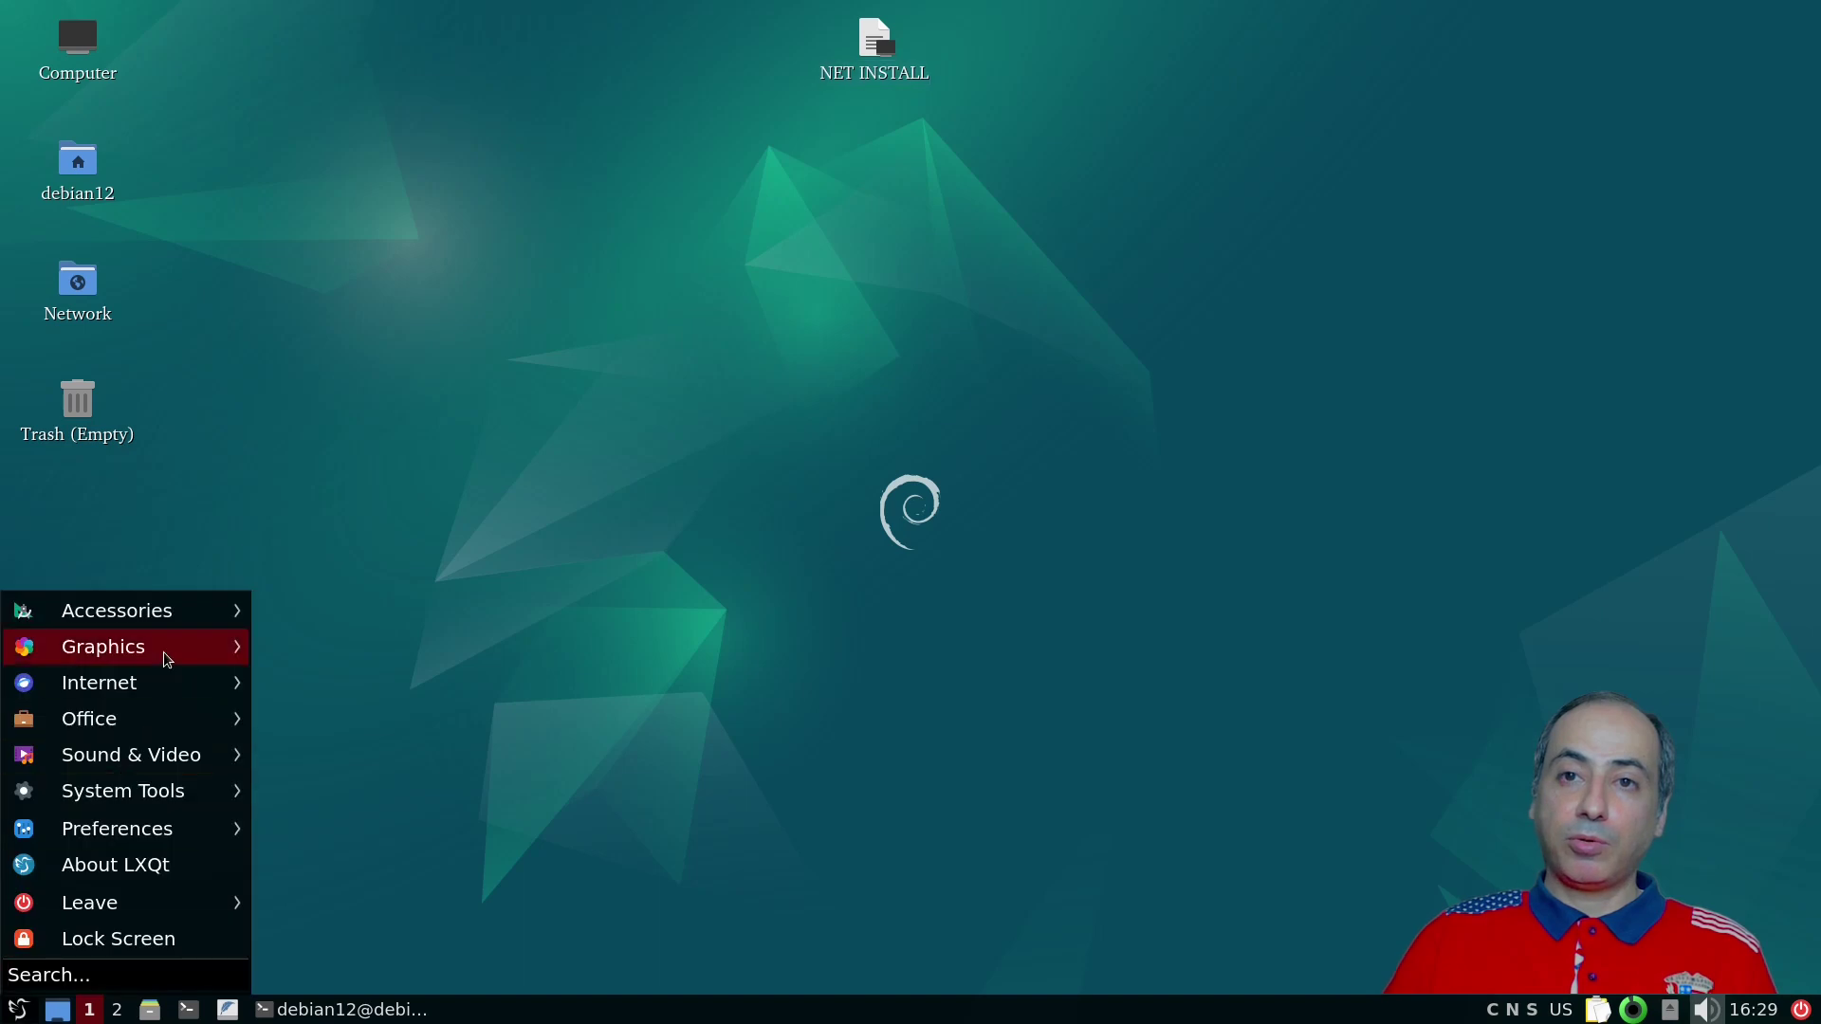
click(317, 716)
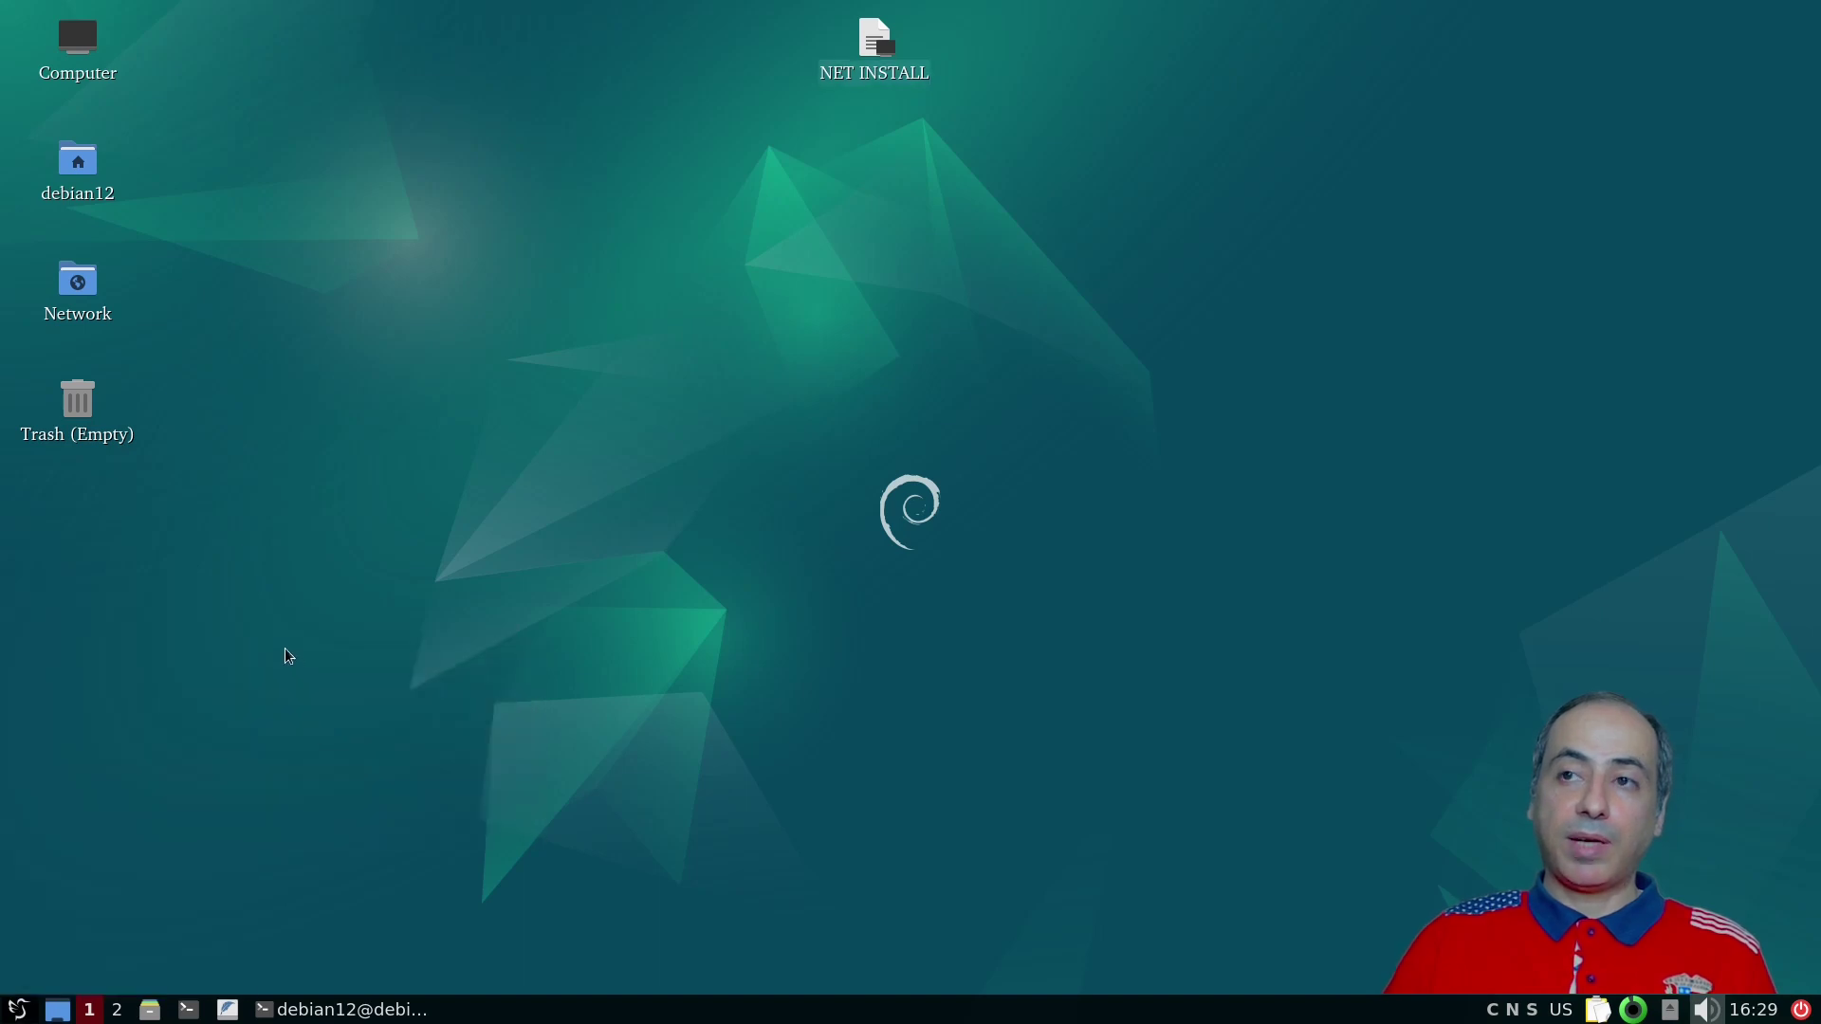
click(834, 685)
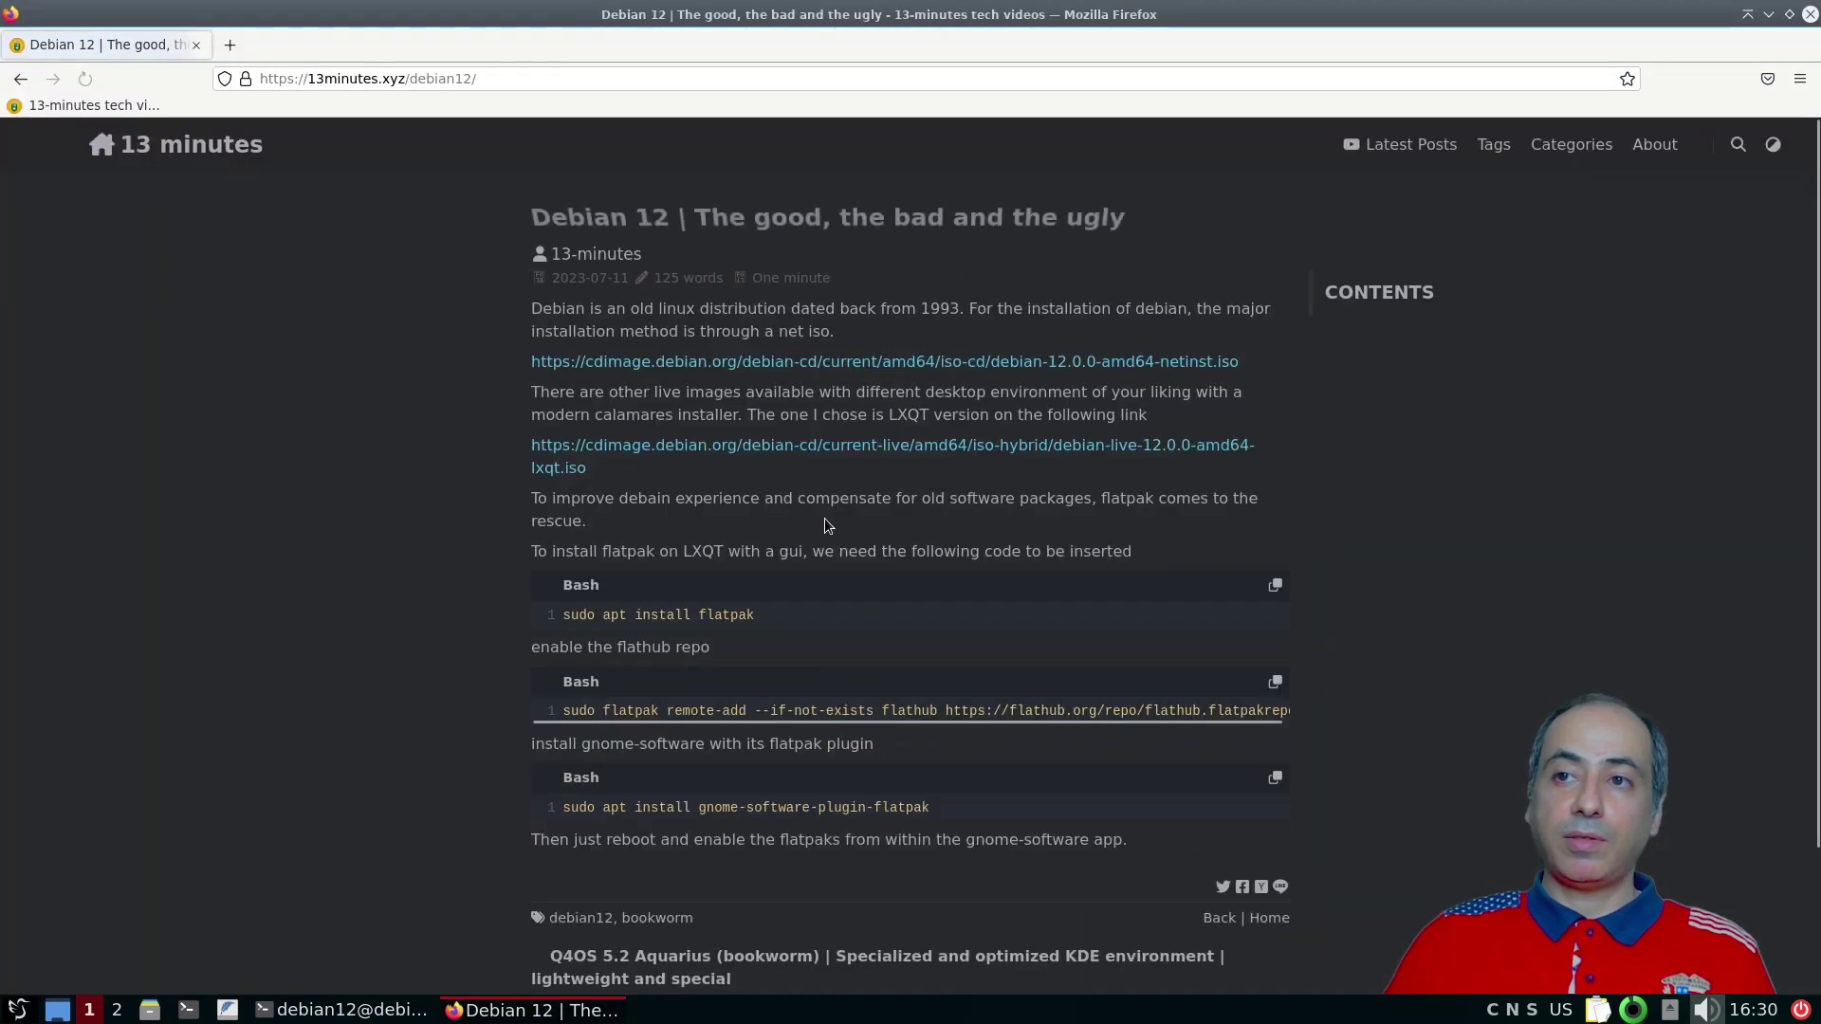
scroll(828, 525, down, 3)
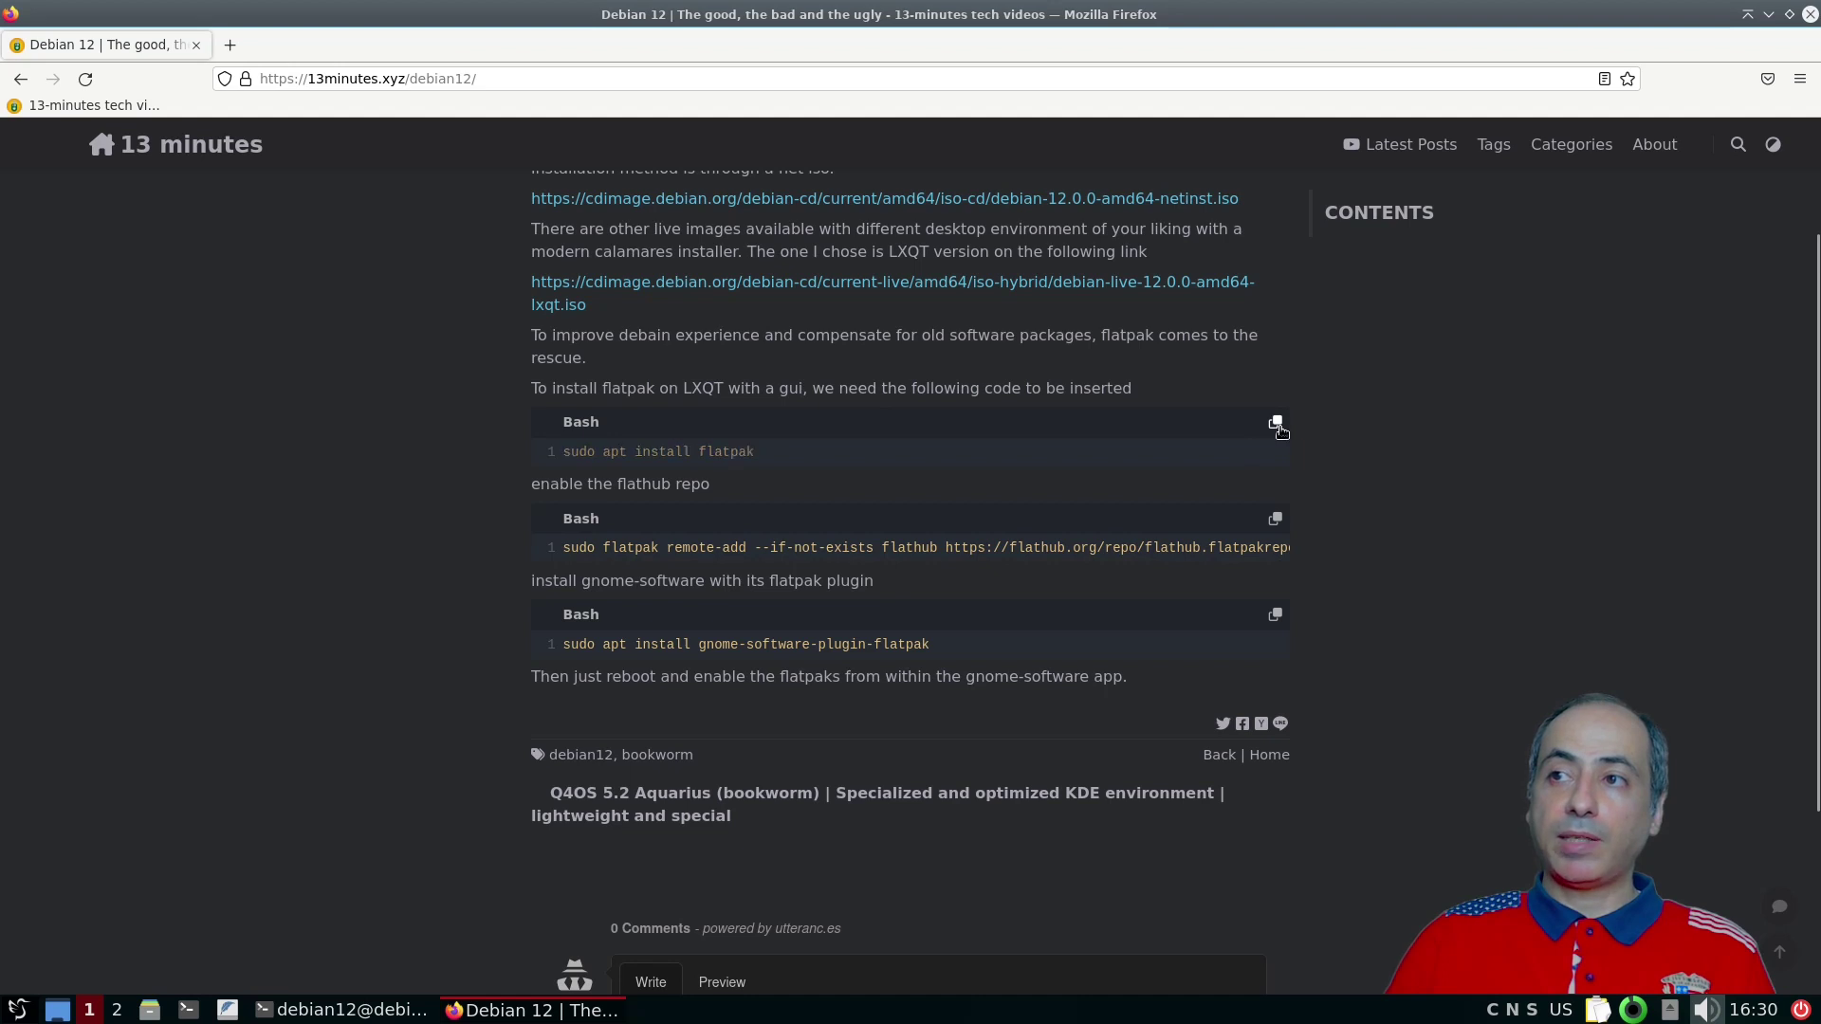
click(379, 1007)
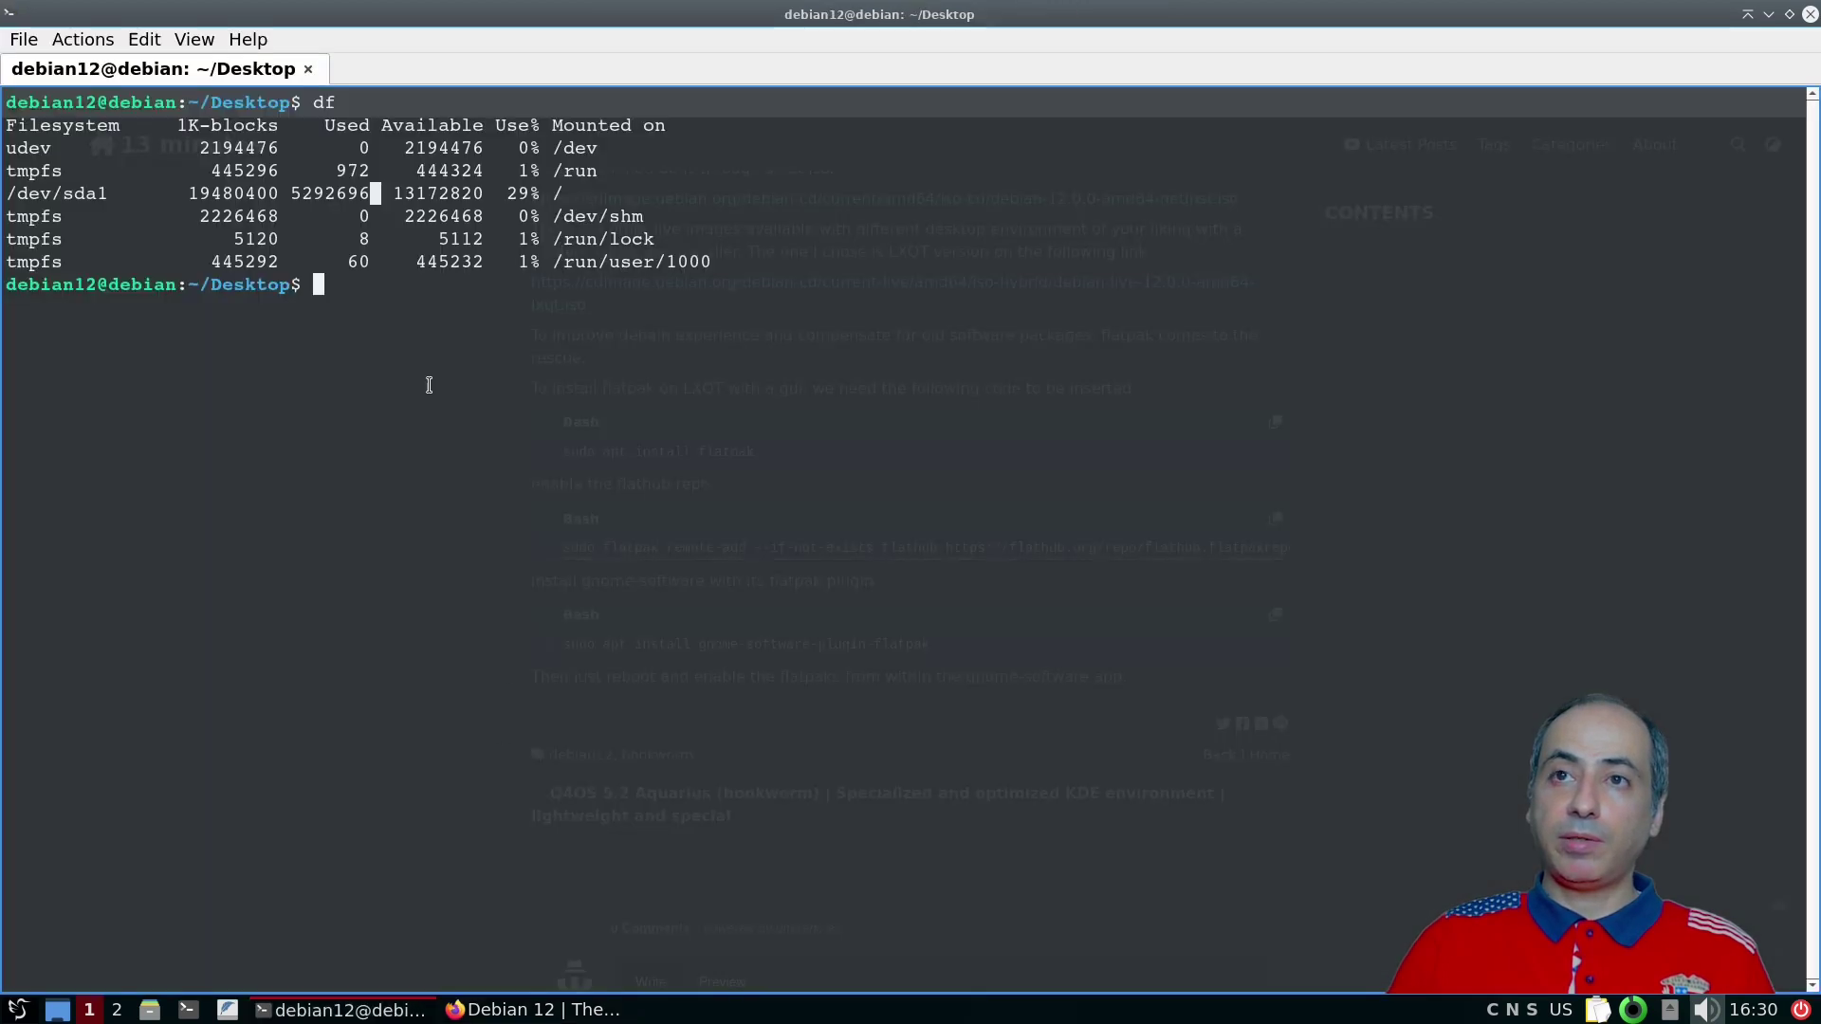
- Paste and run 'sudo apt install flatpak', confirming the install with y
right_click(428, 379)
click(506, 418)
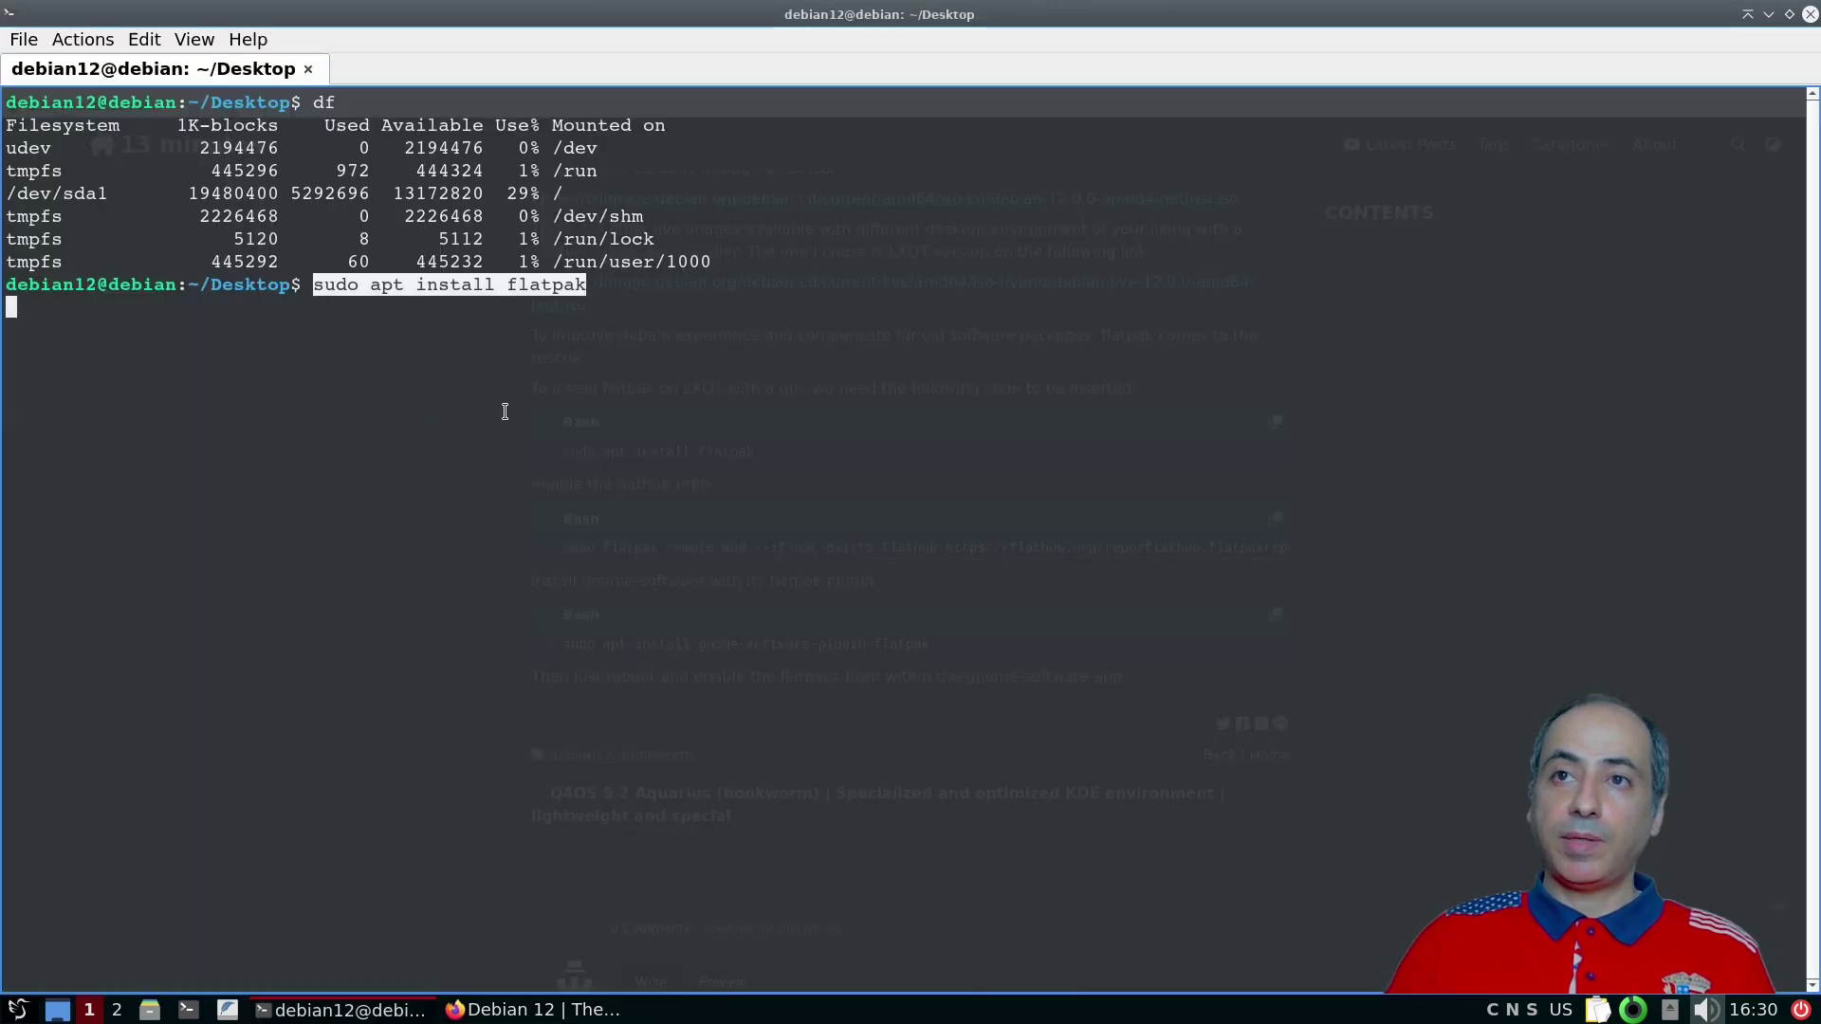
key(Return)
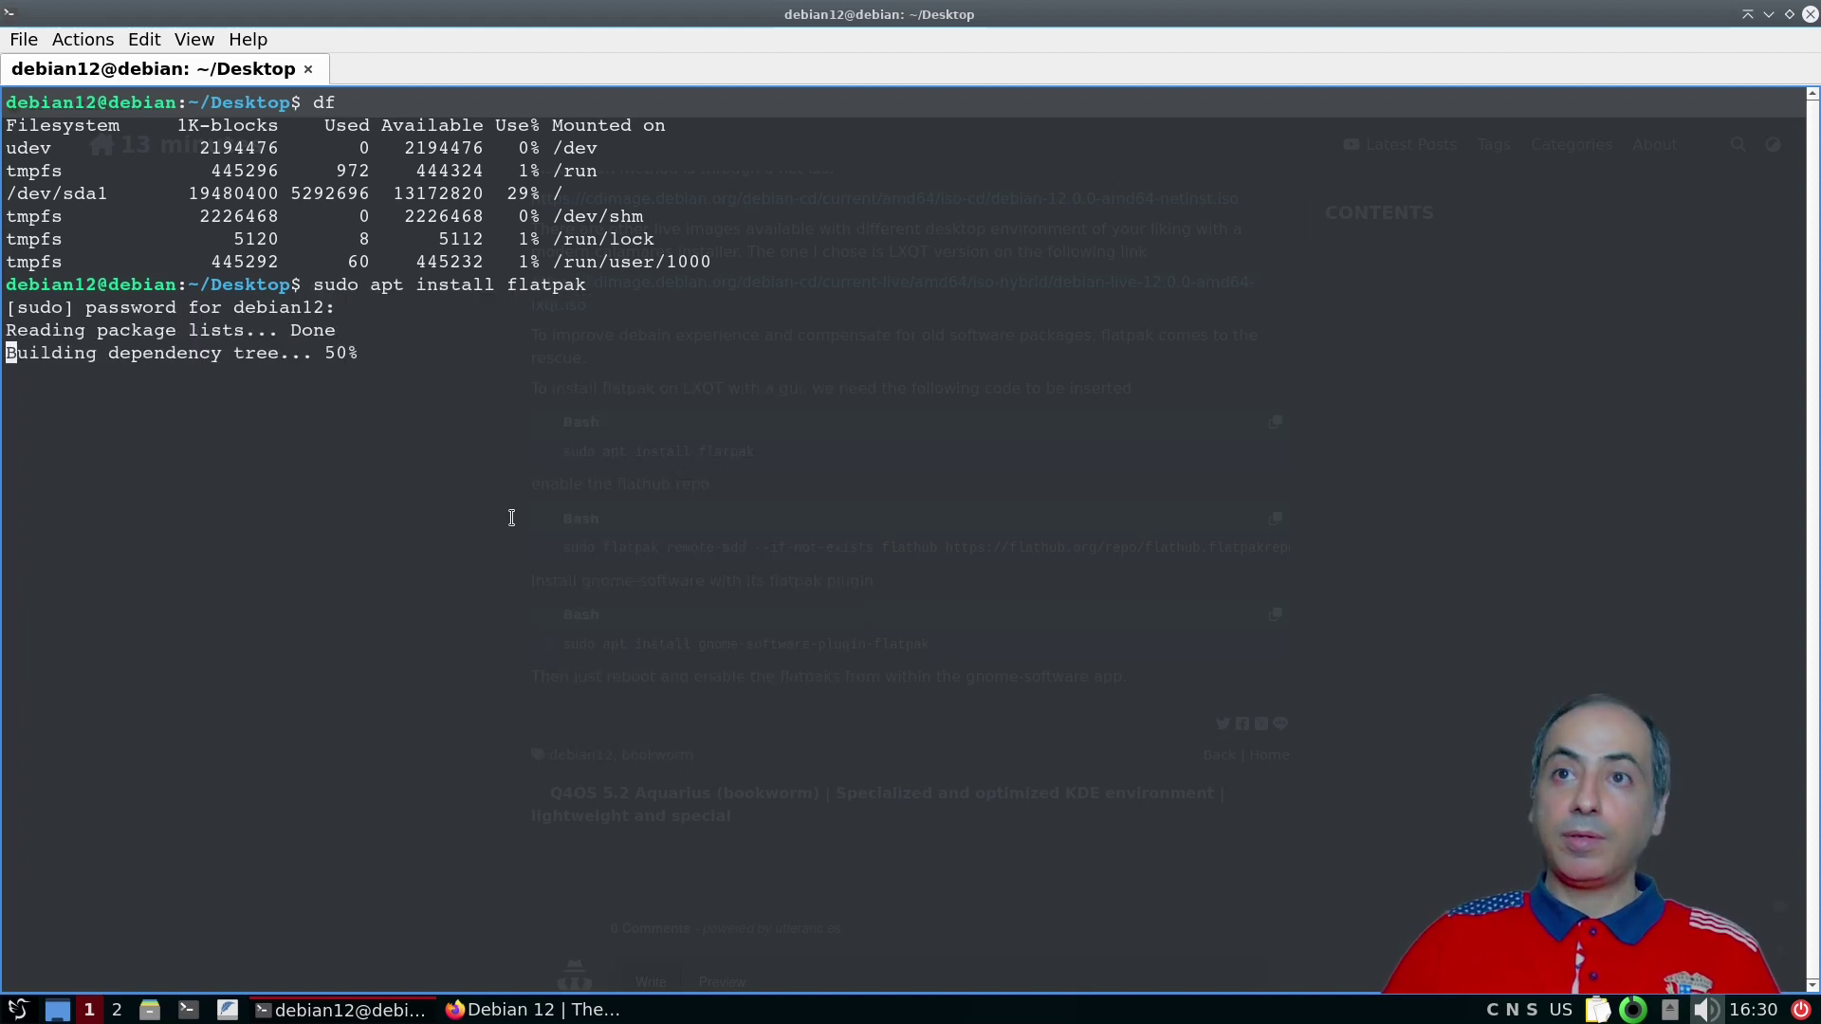
text(y)
key(Return)
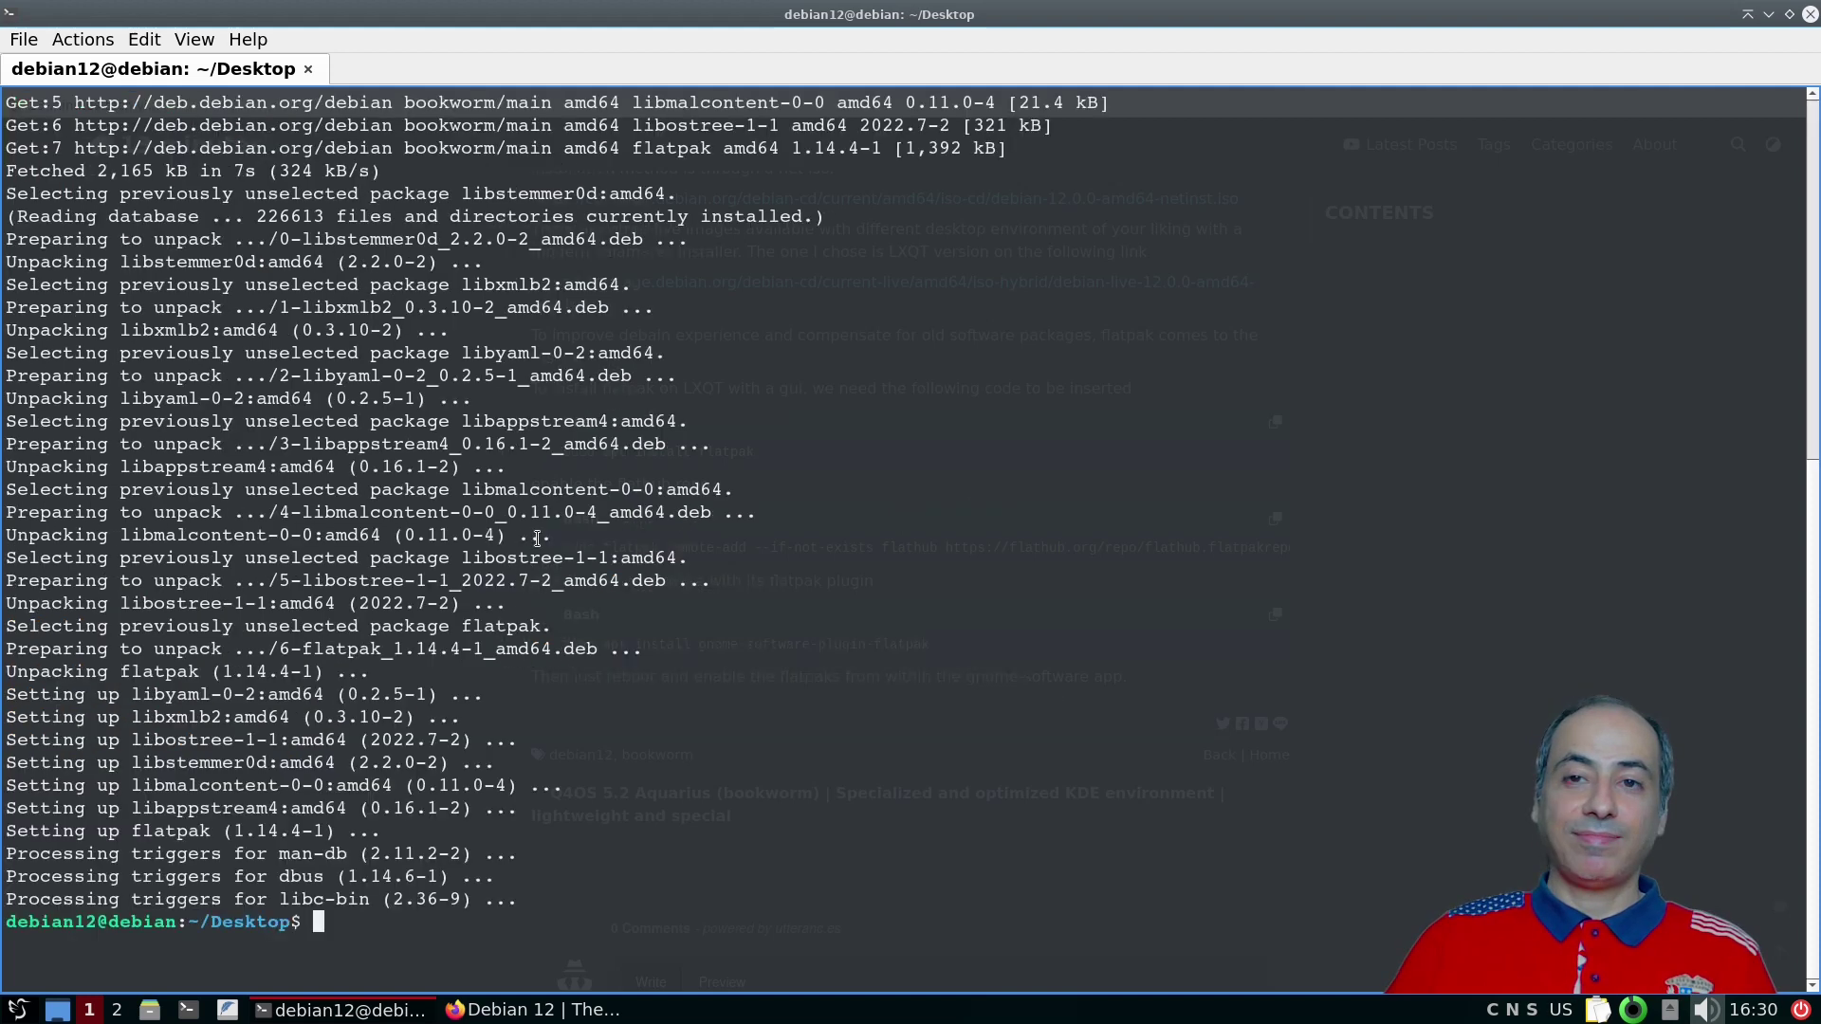
- Copy the Flathub remote-add command from the article and run it in the terminal
click(531, 1010)
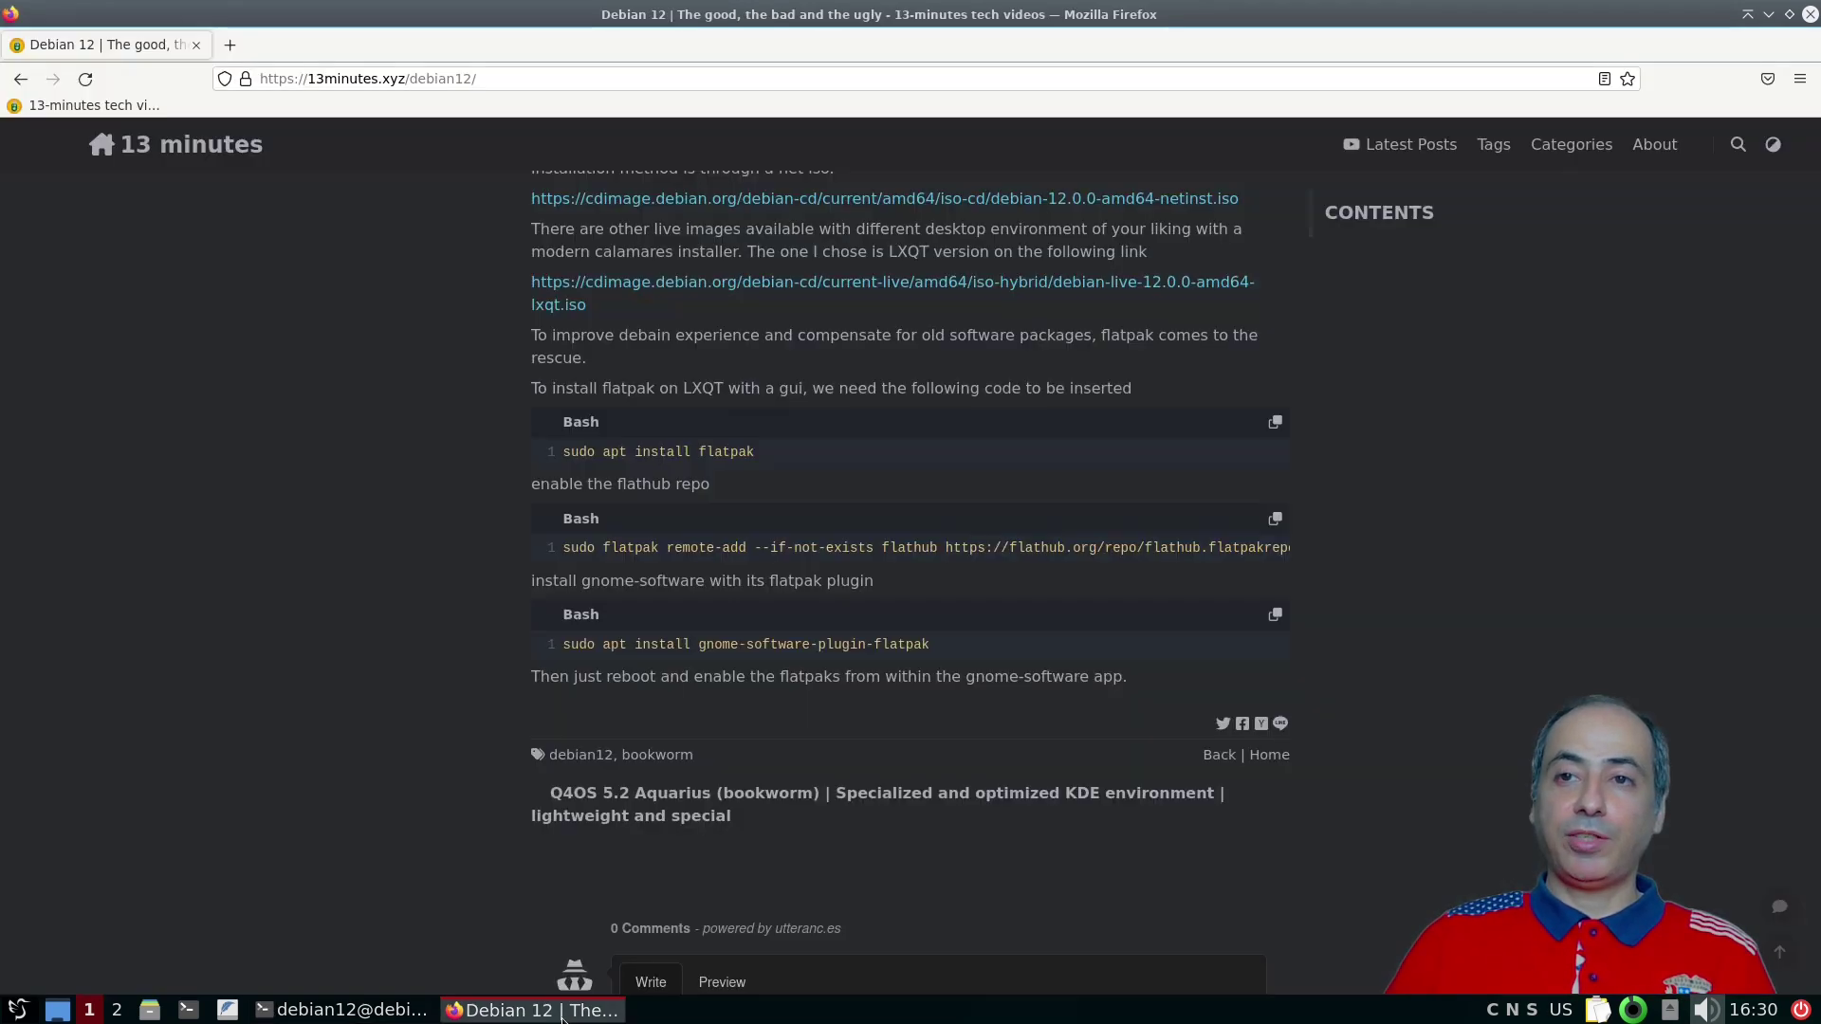
click(1275, 519)
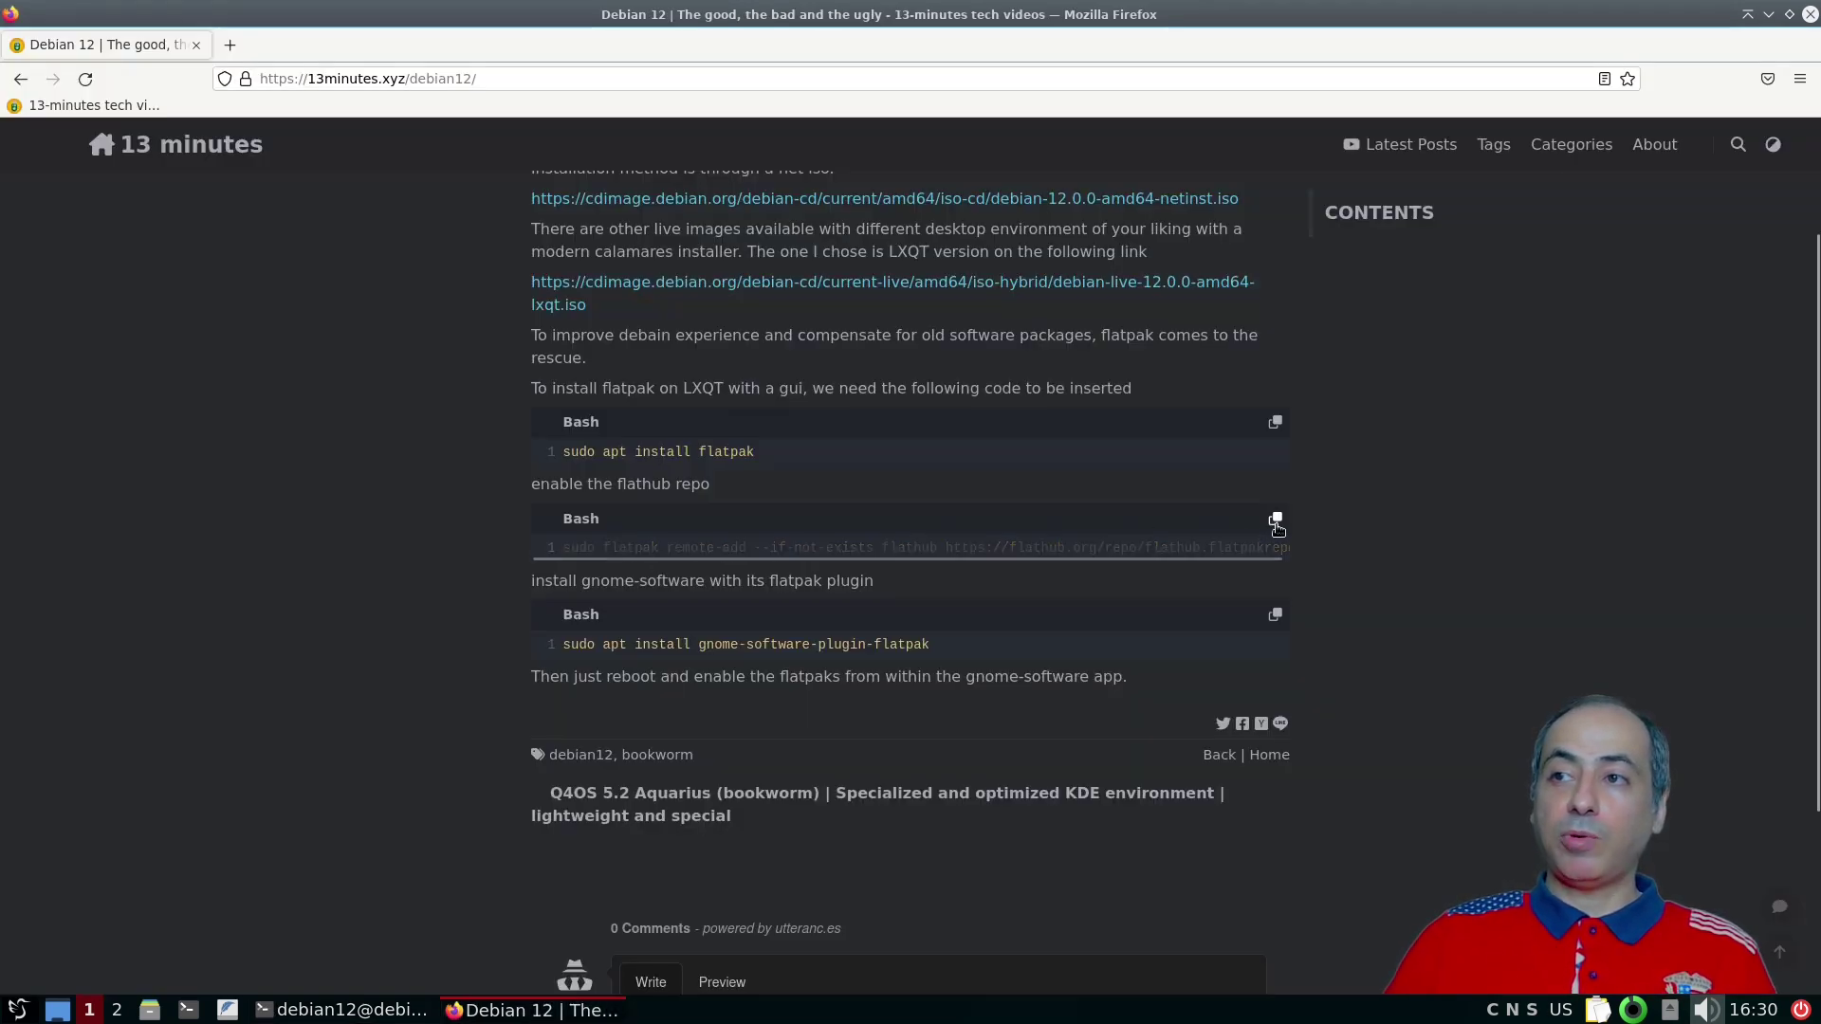
click(342, 1010)
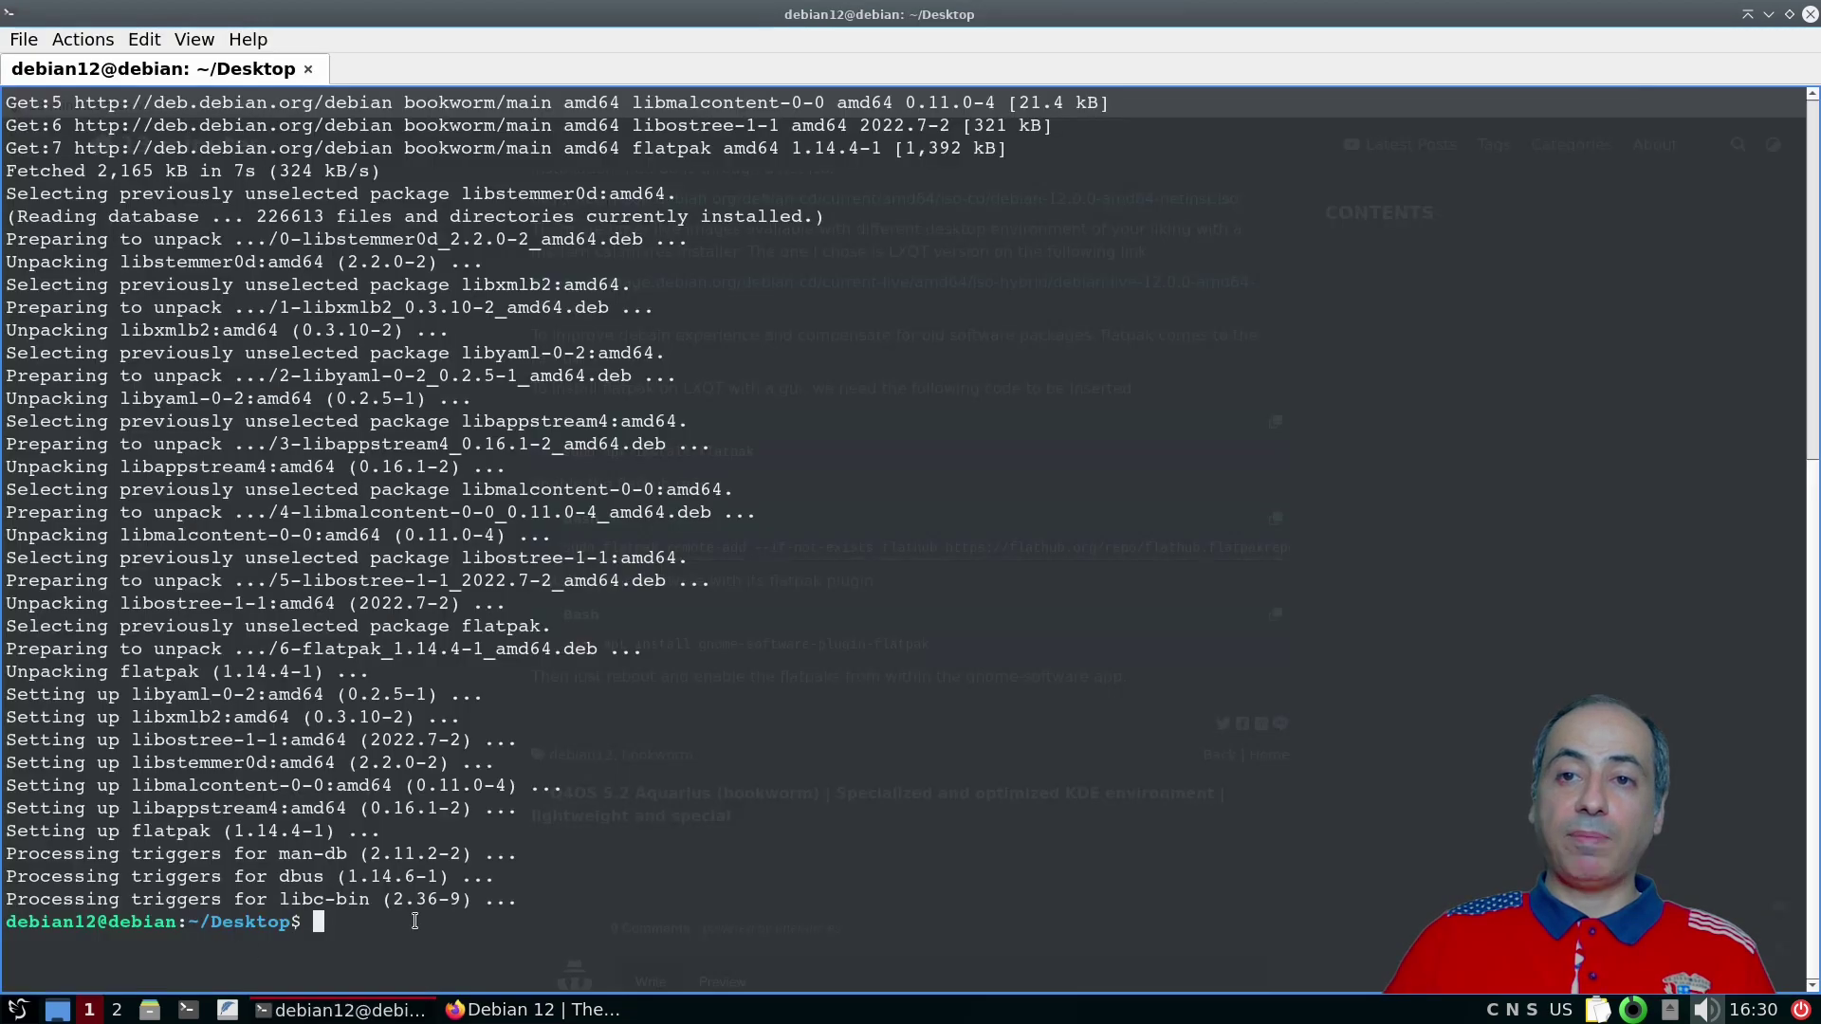
right_click(387, 927)
click(545, 589)
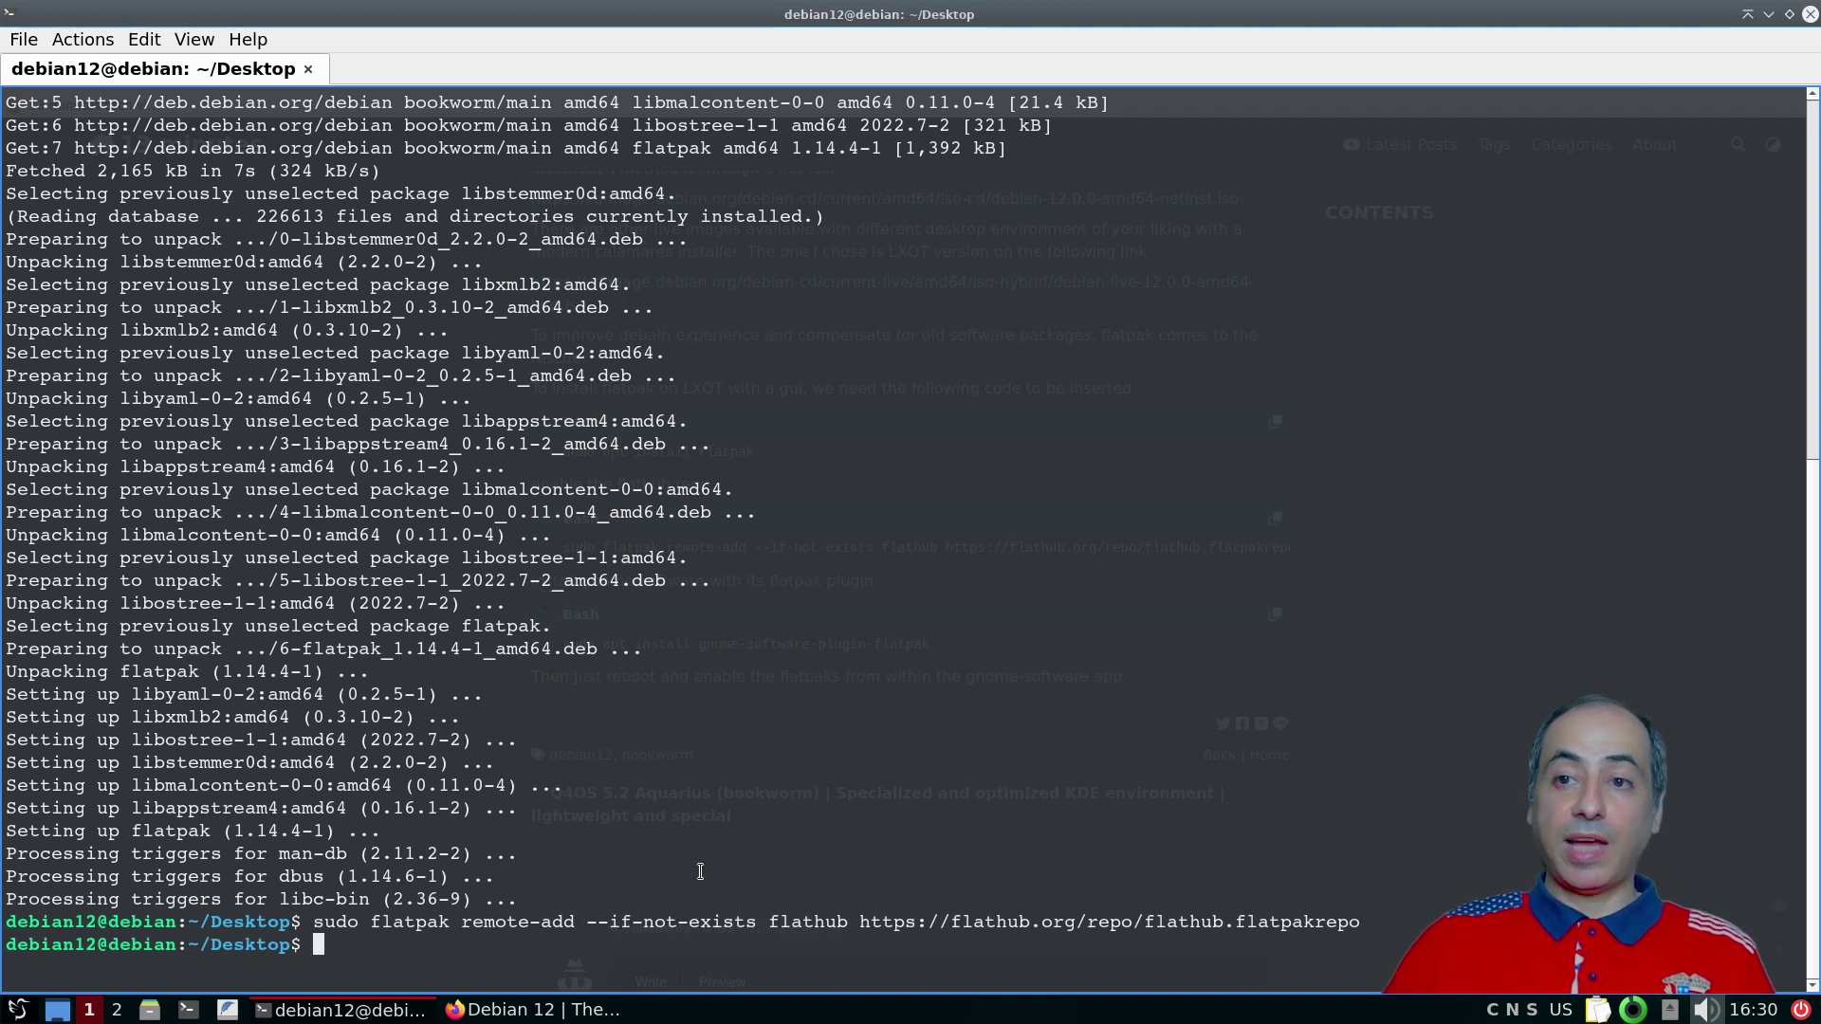
click(532, 1009)
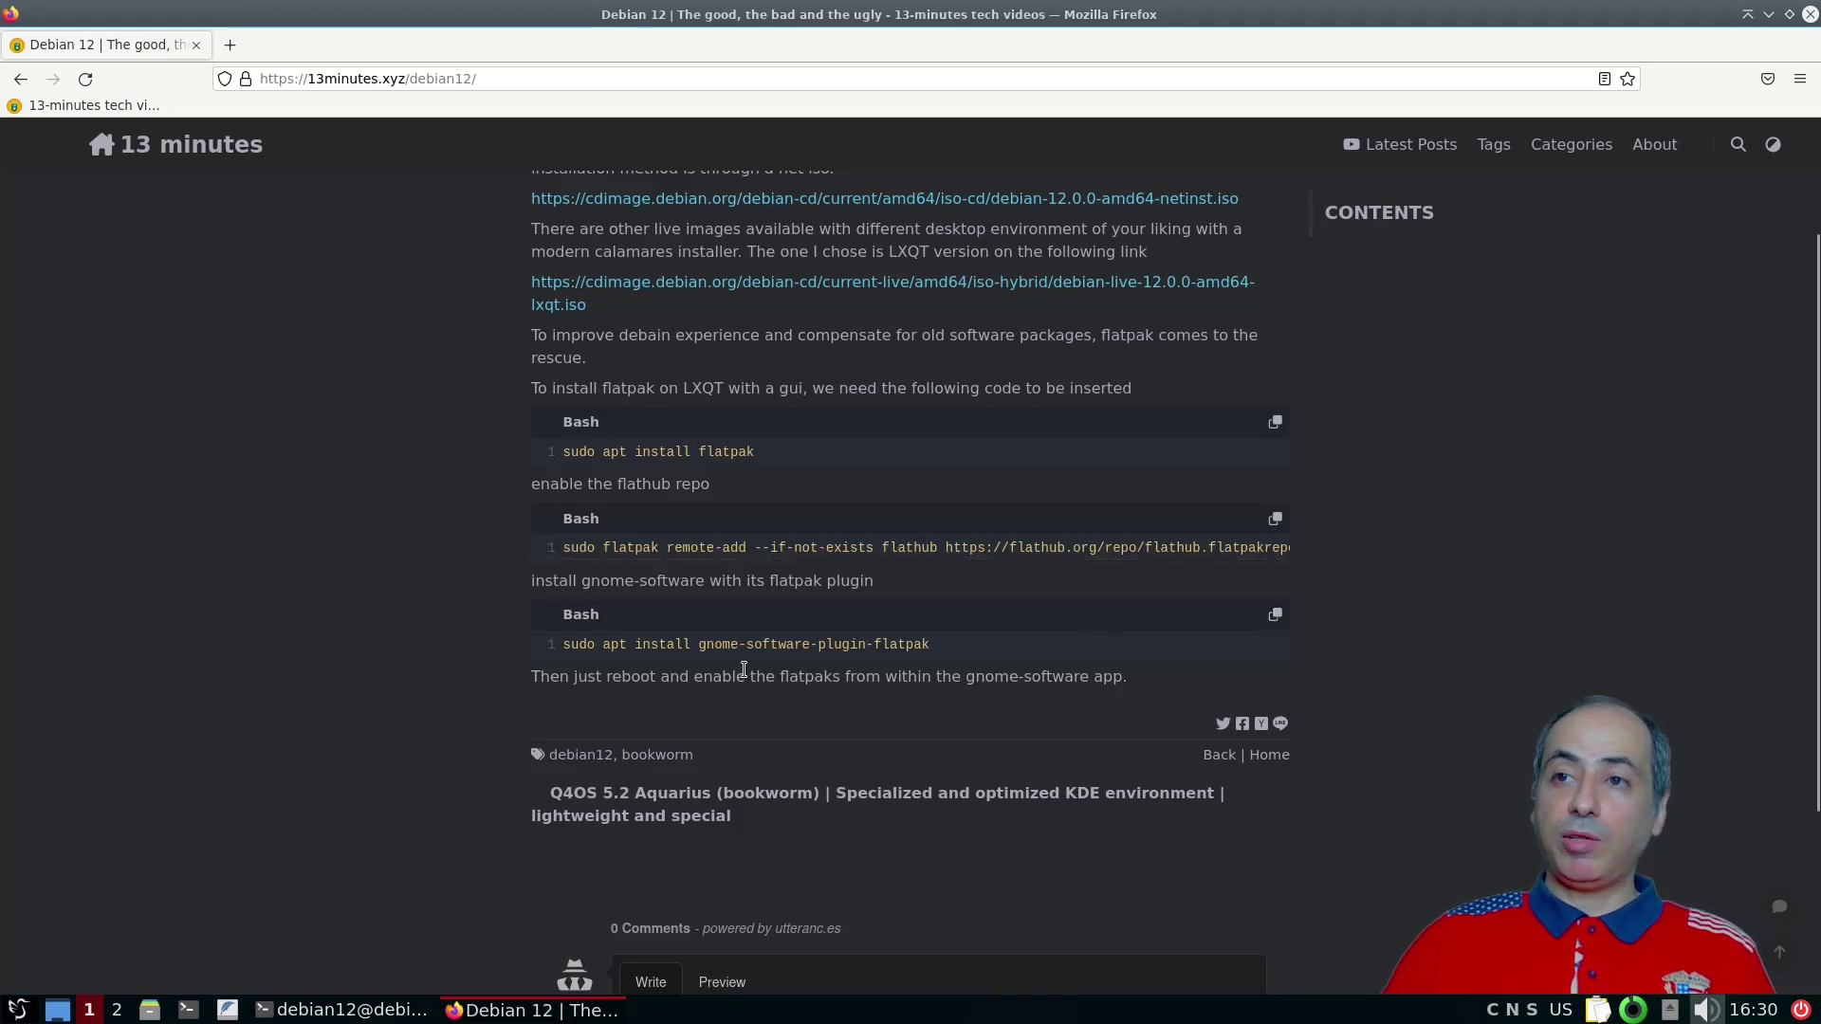
- Run the copied gnome-software-plugin-flatpak install command in a cleared terminal, approving 55 packages
click(1275, 616)
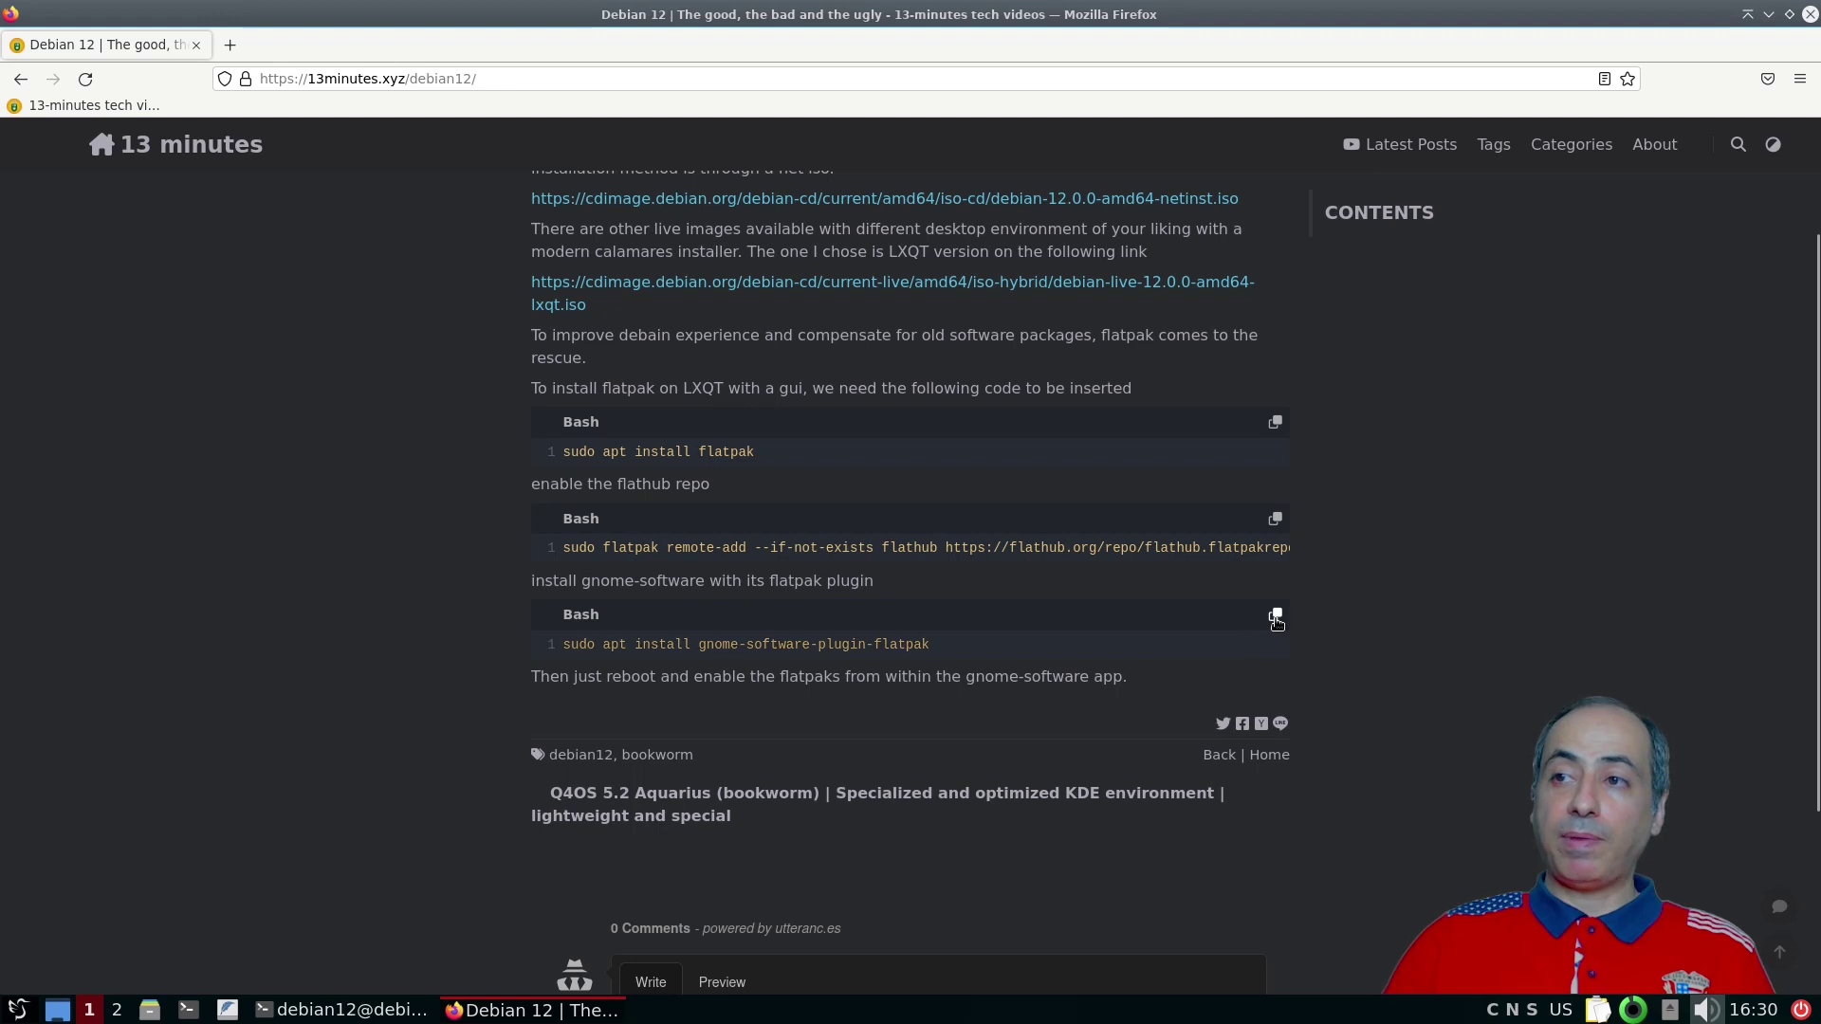
click(341, 1009)
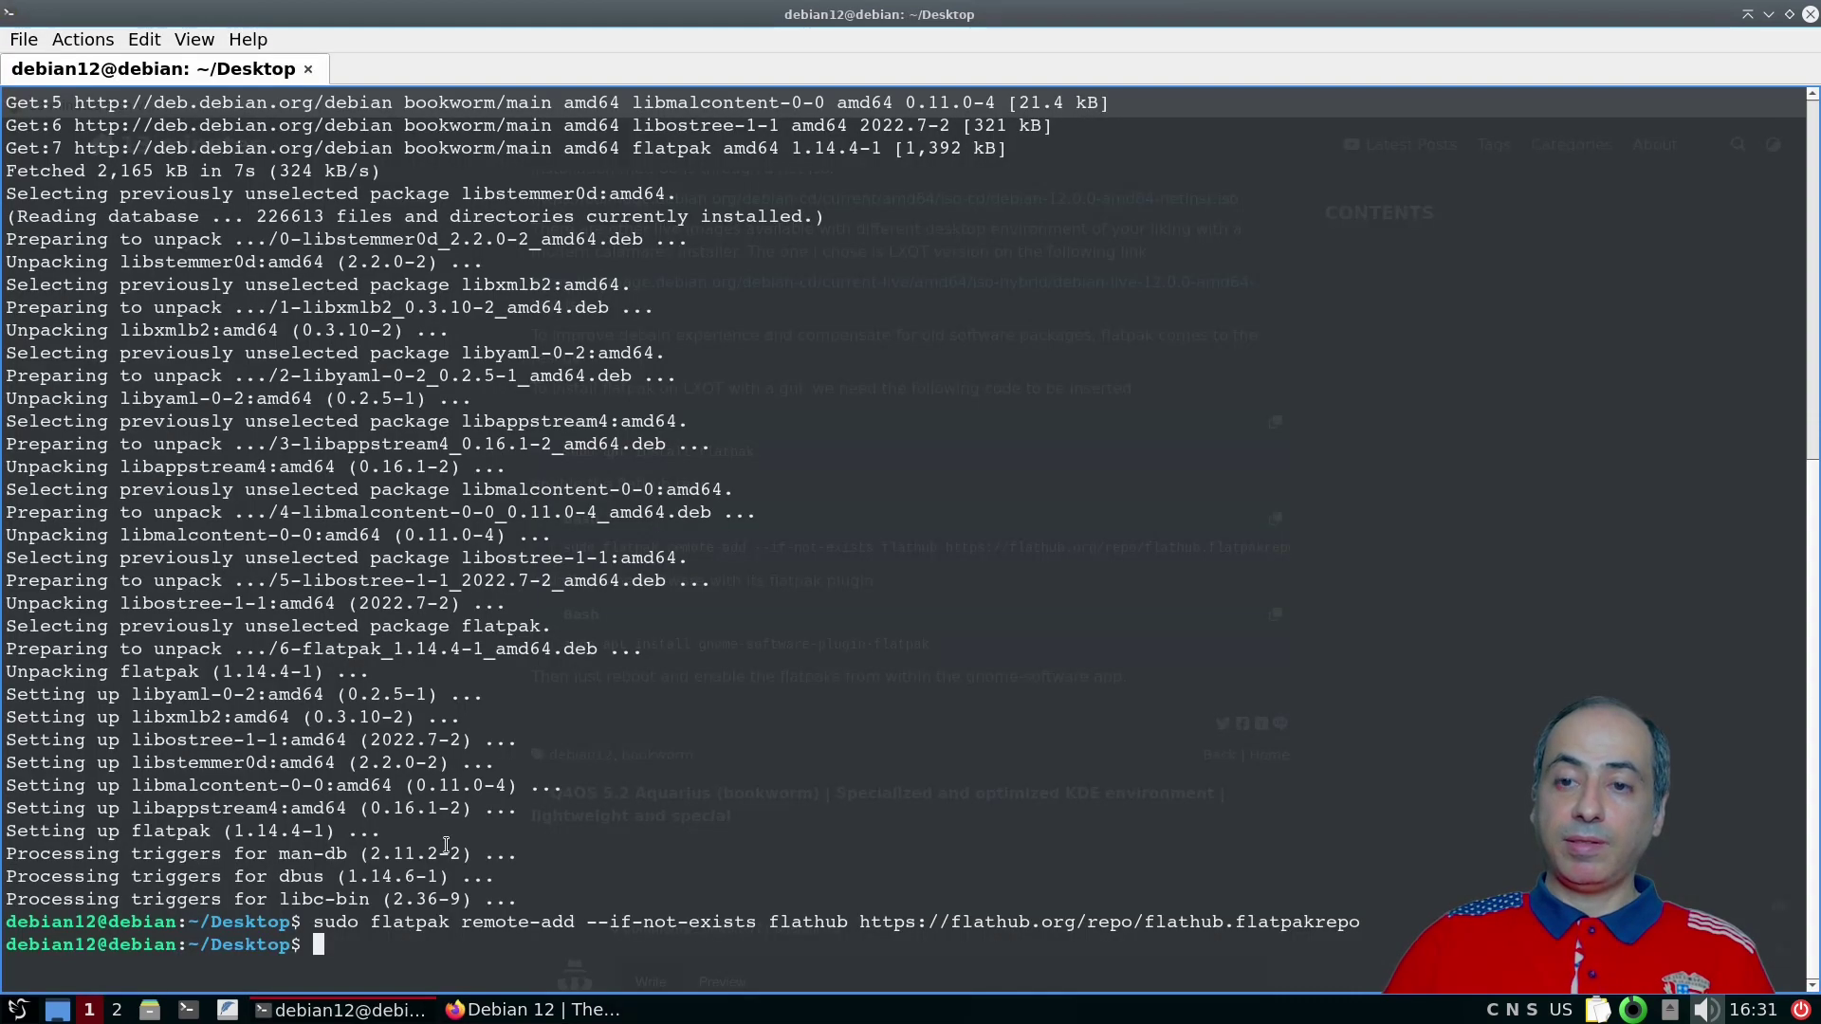
key(ctrl+l)
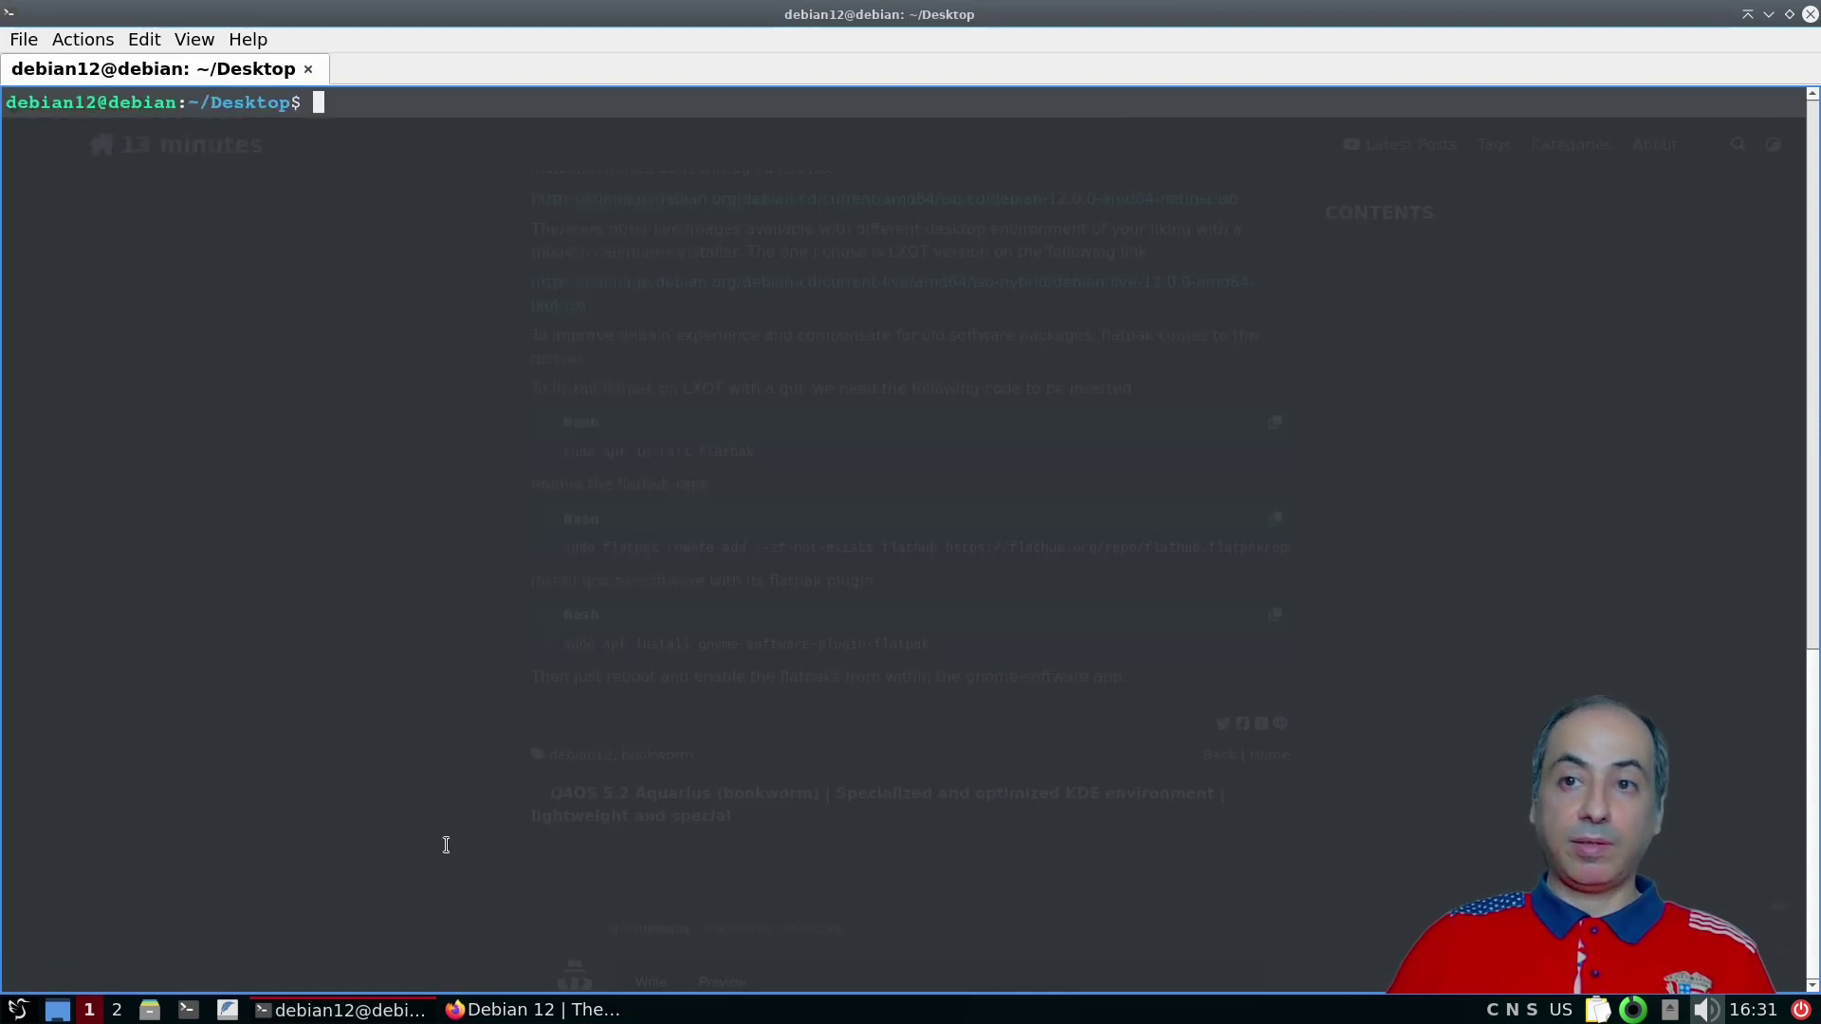
right_click(576, 410)
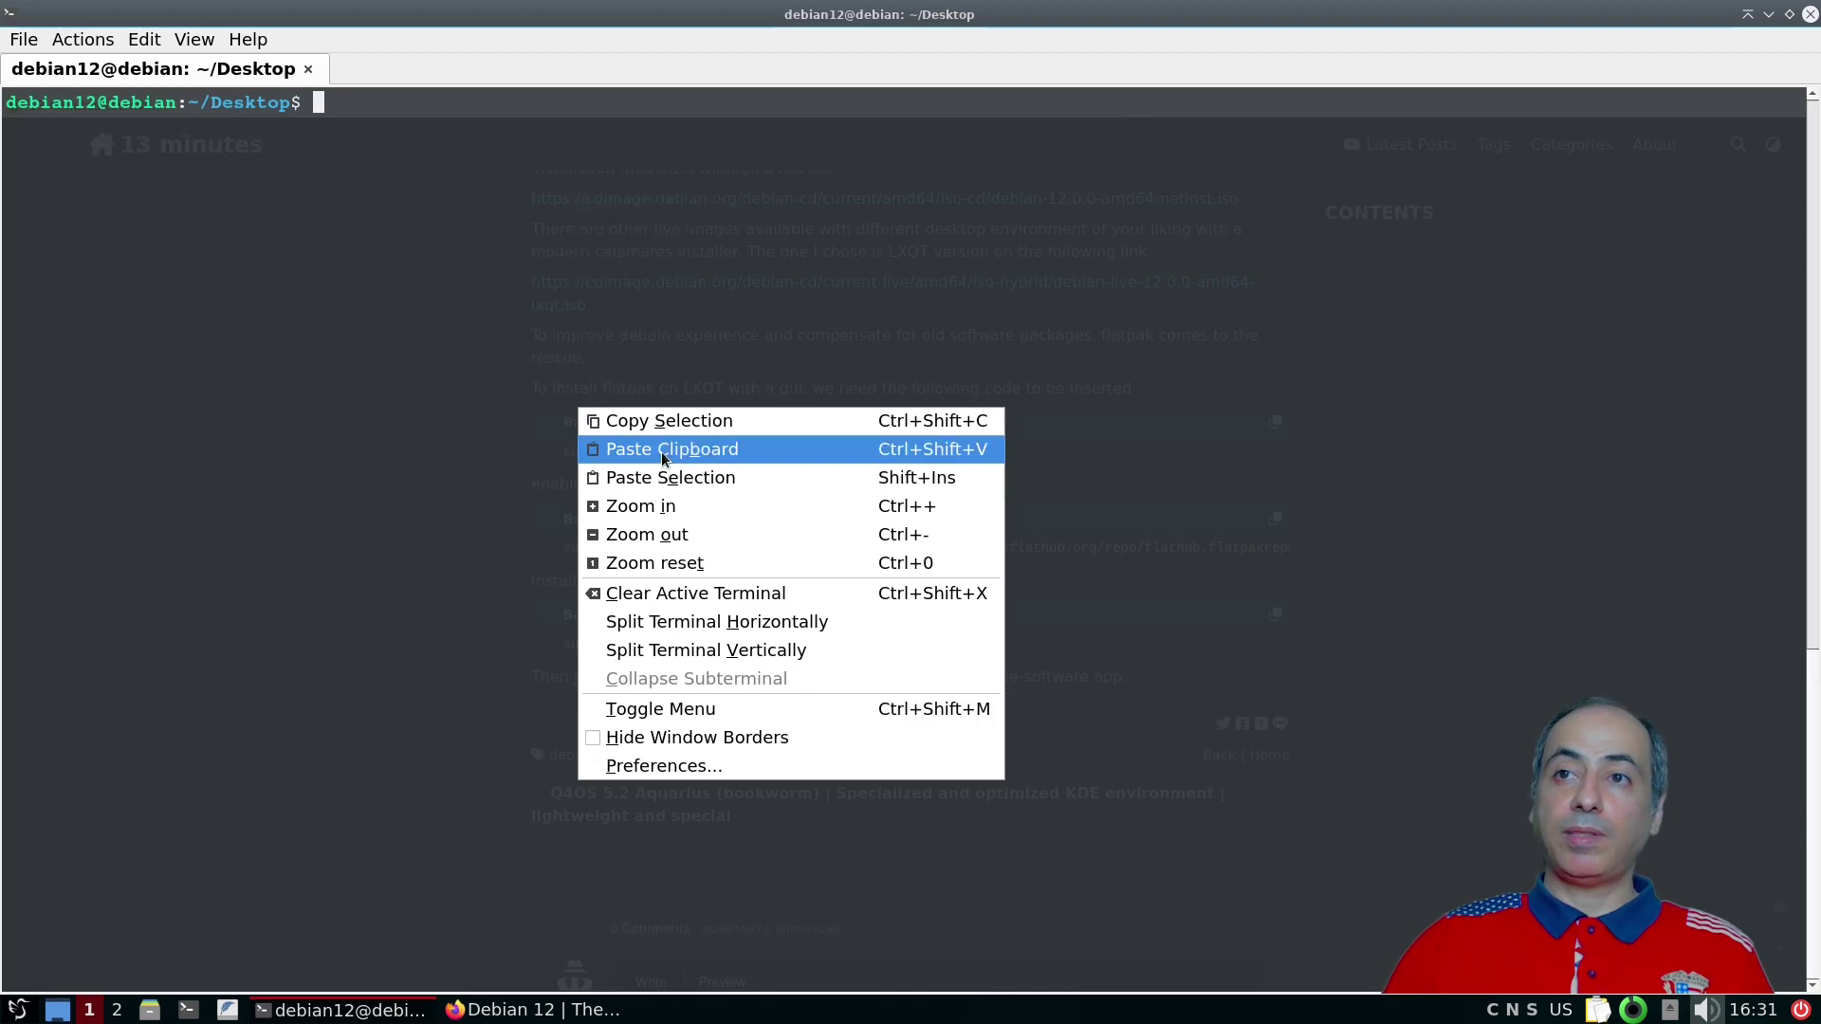
click(663, 449)
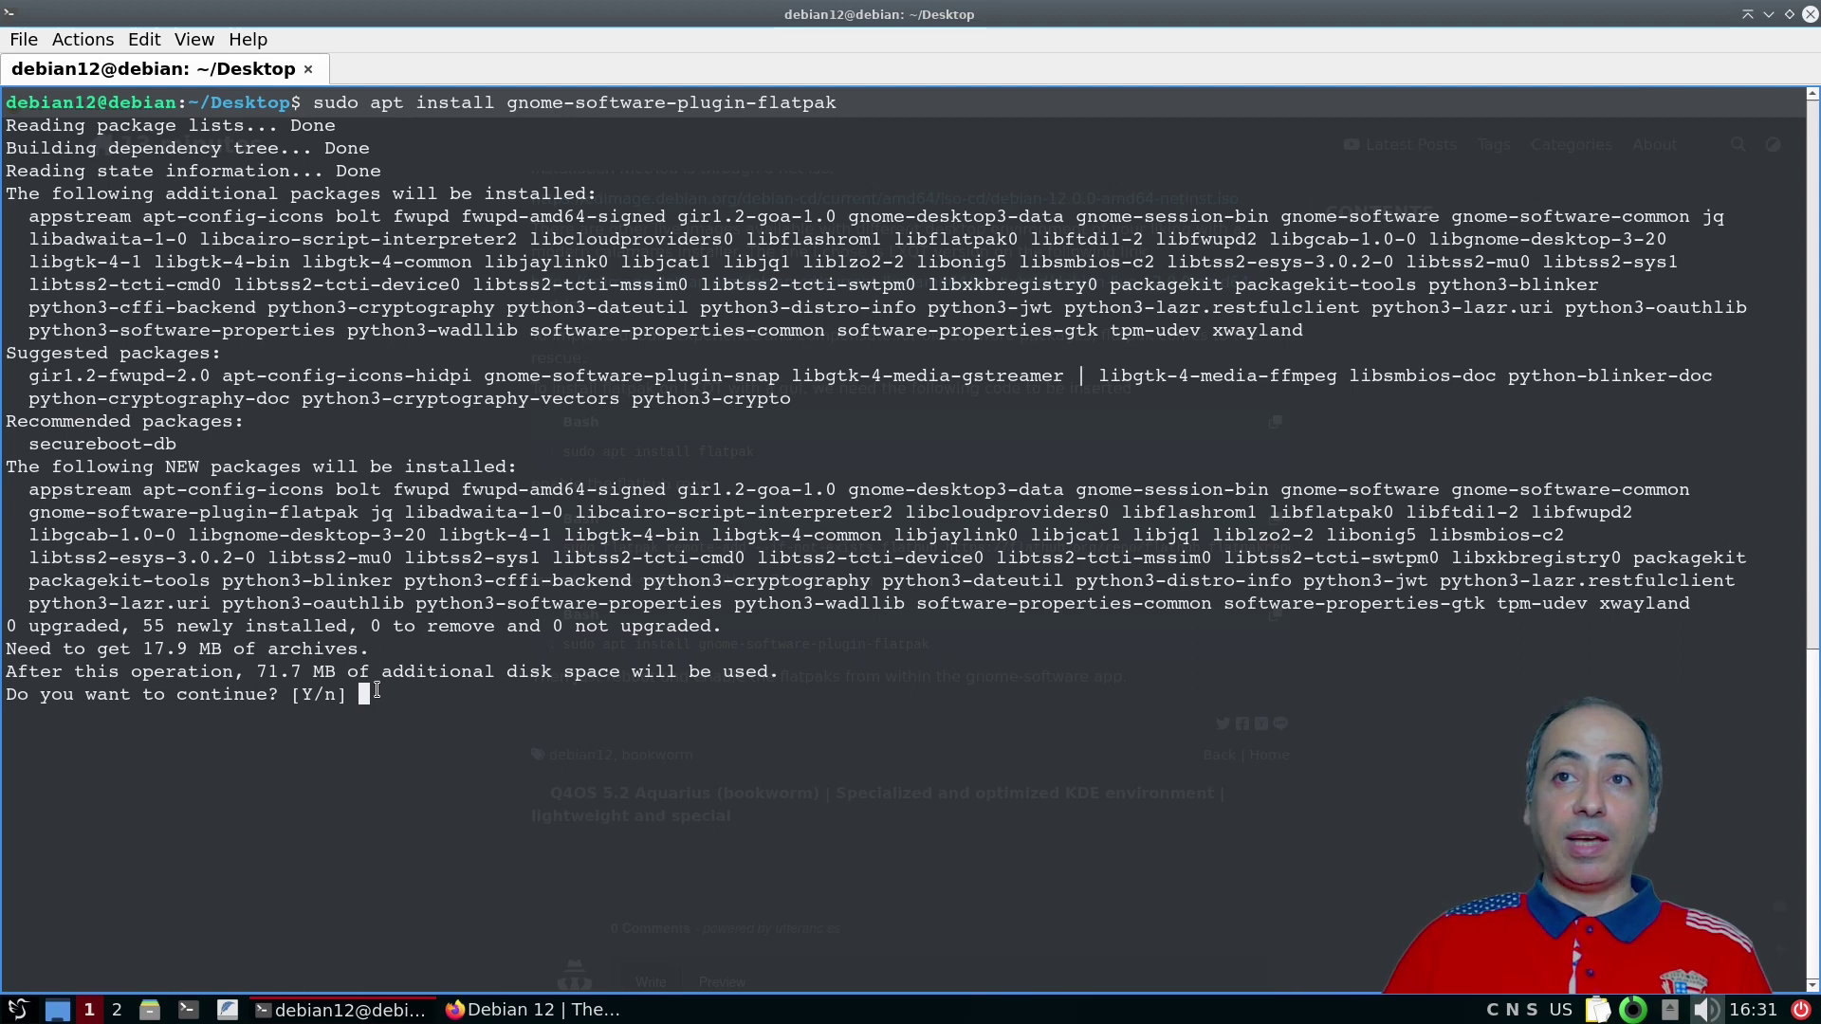
text(y)
key(Return)
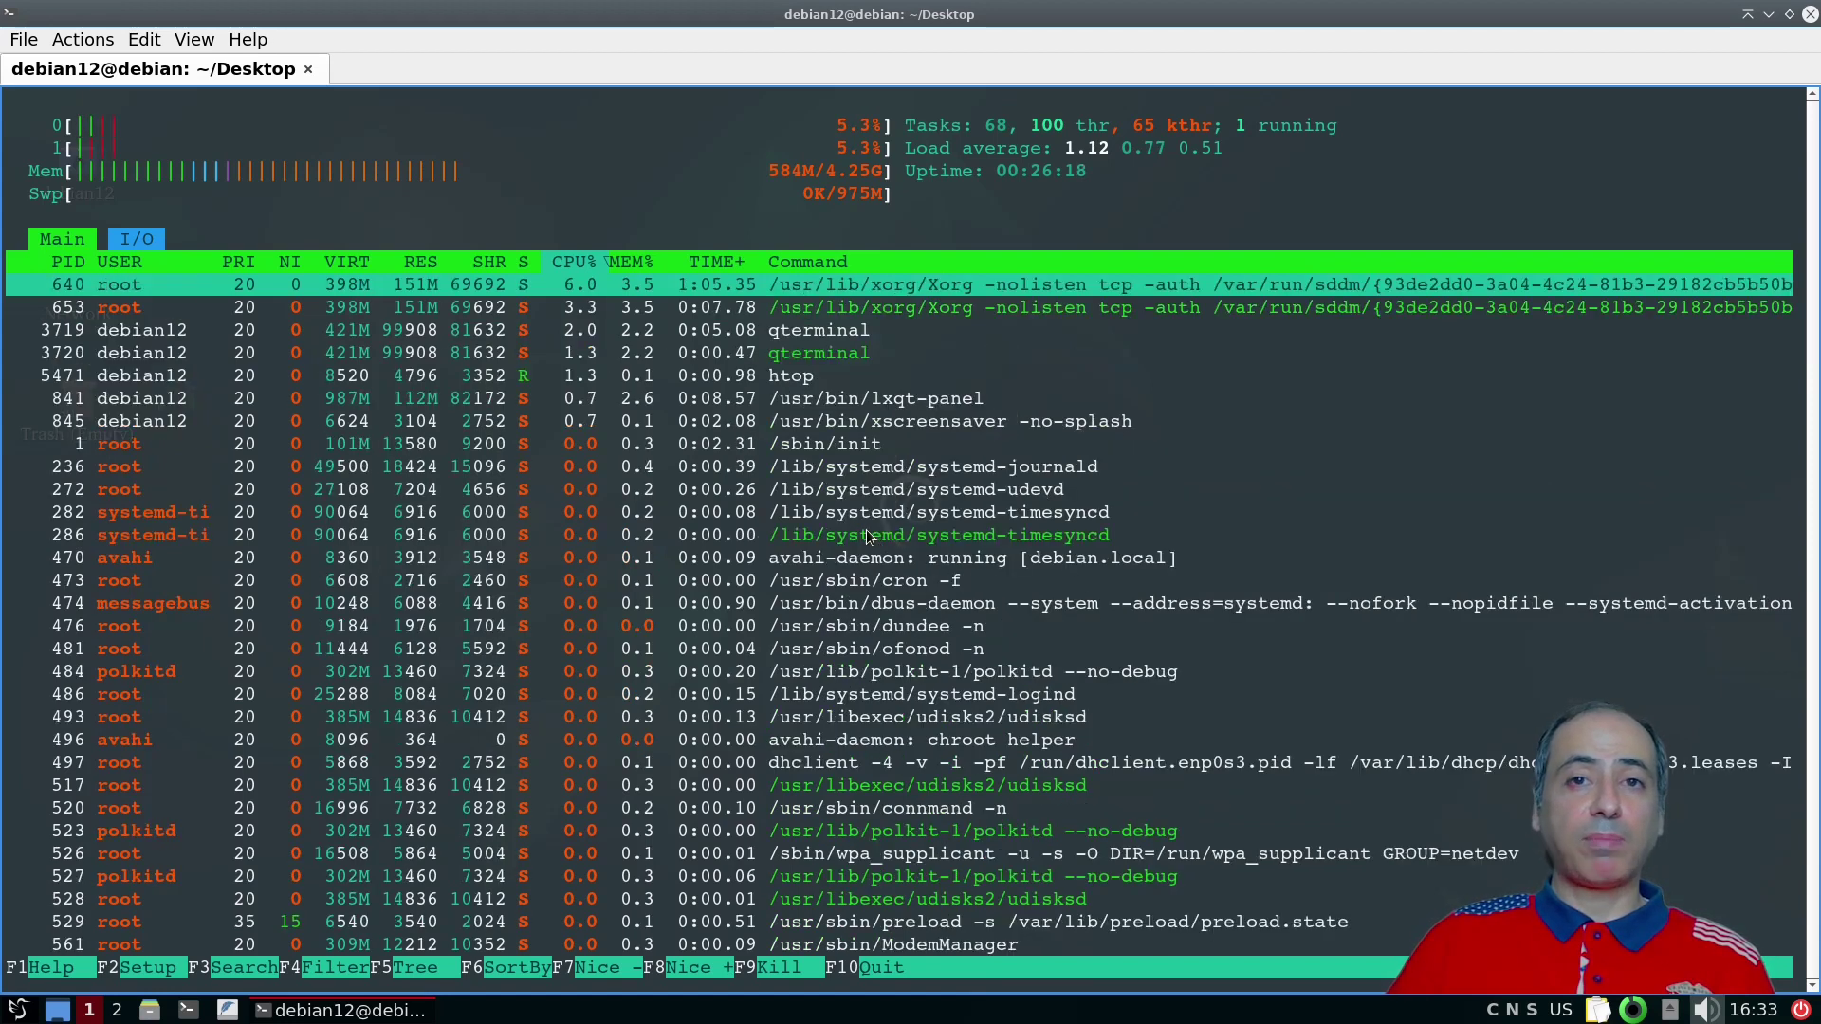
- Close the htop terminal and launch Software from the LXQt menu's Other category
click(1808, 14)
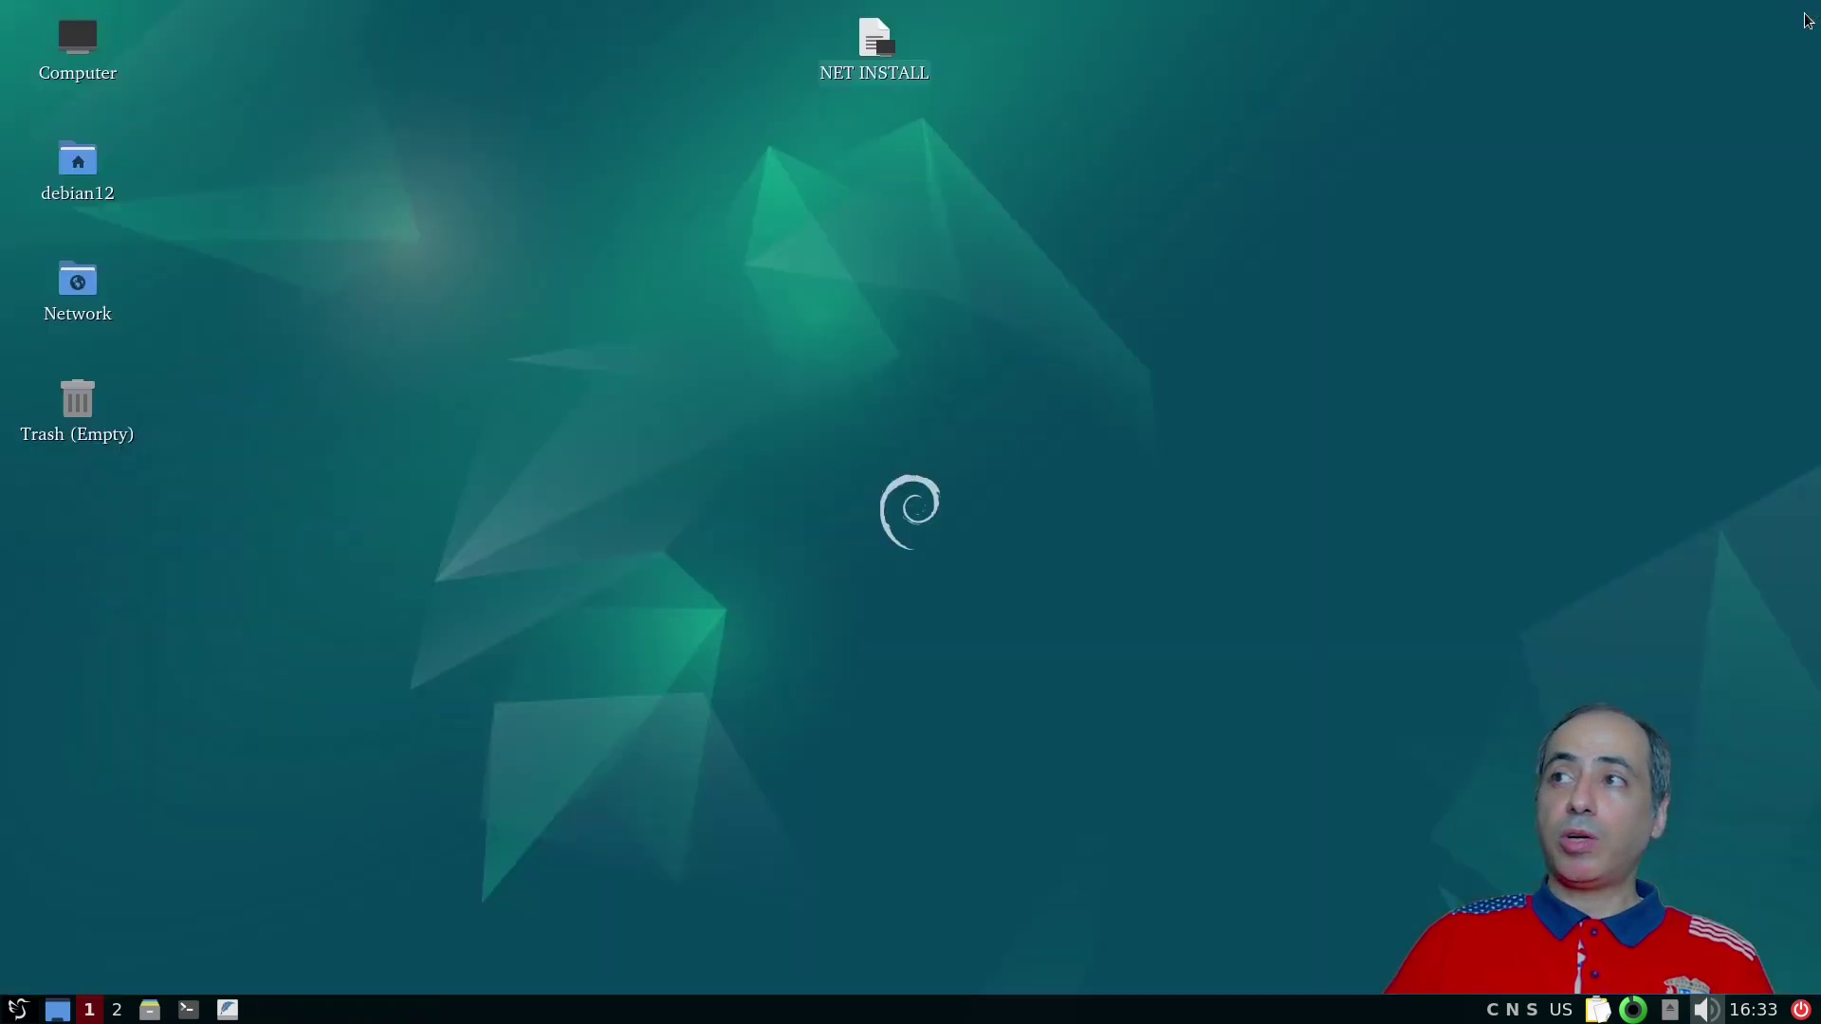
click(17, 1009)
mouse_move(169, 729)
click(311, 724)
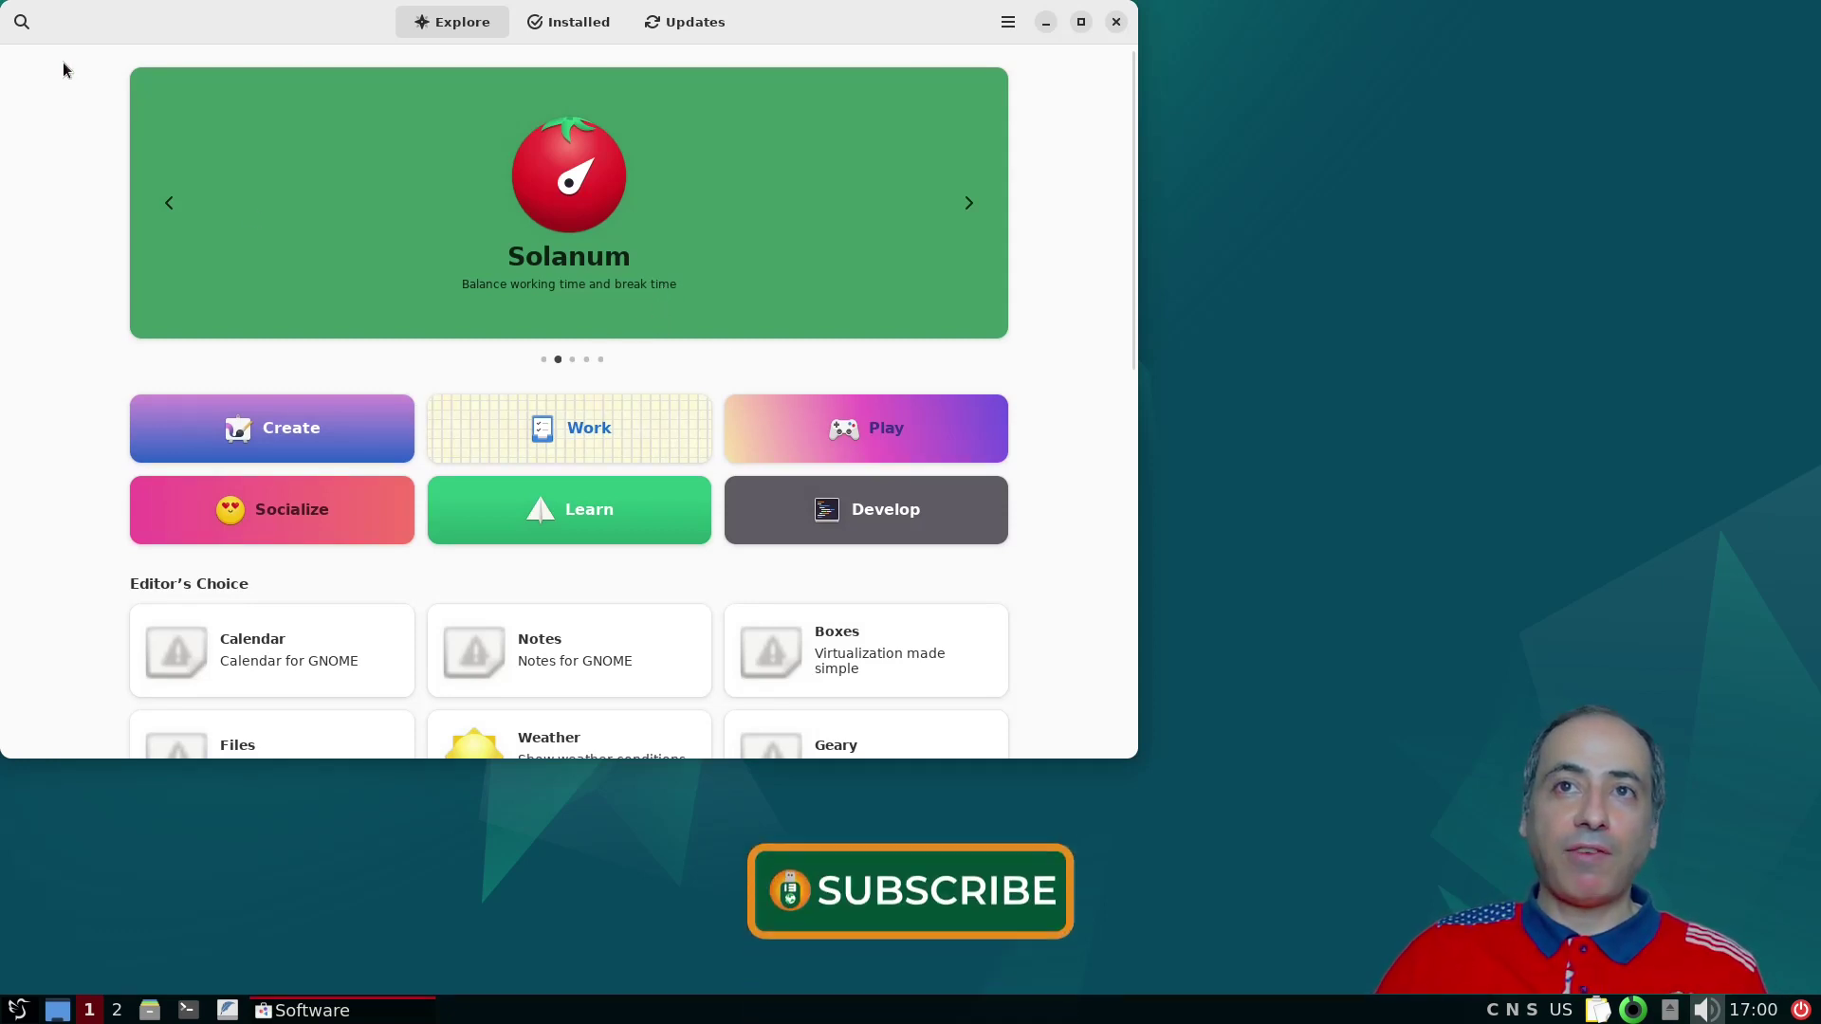
- Search GNOME Software for 'shotcut' and open the Shotcut details page
click(29, 32)
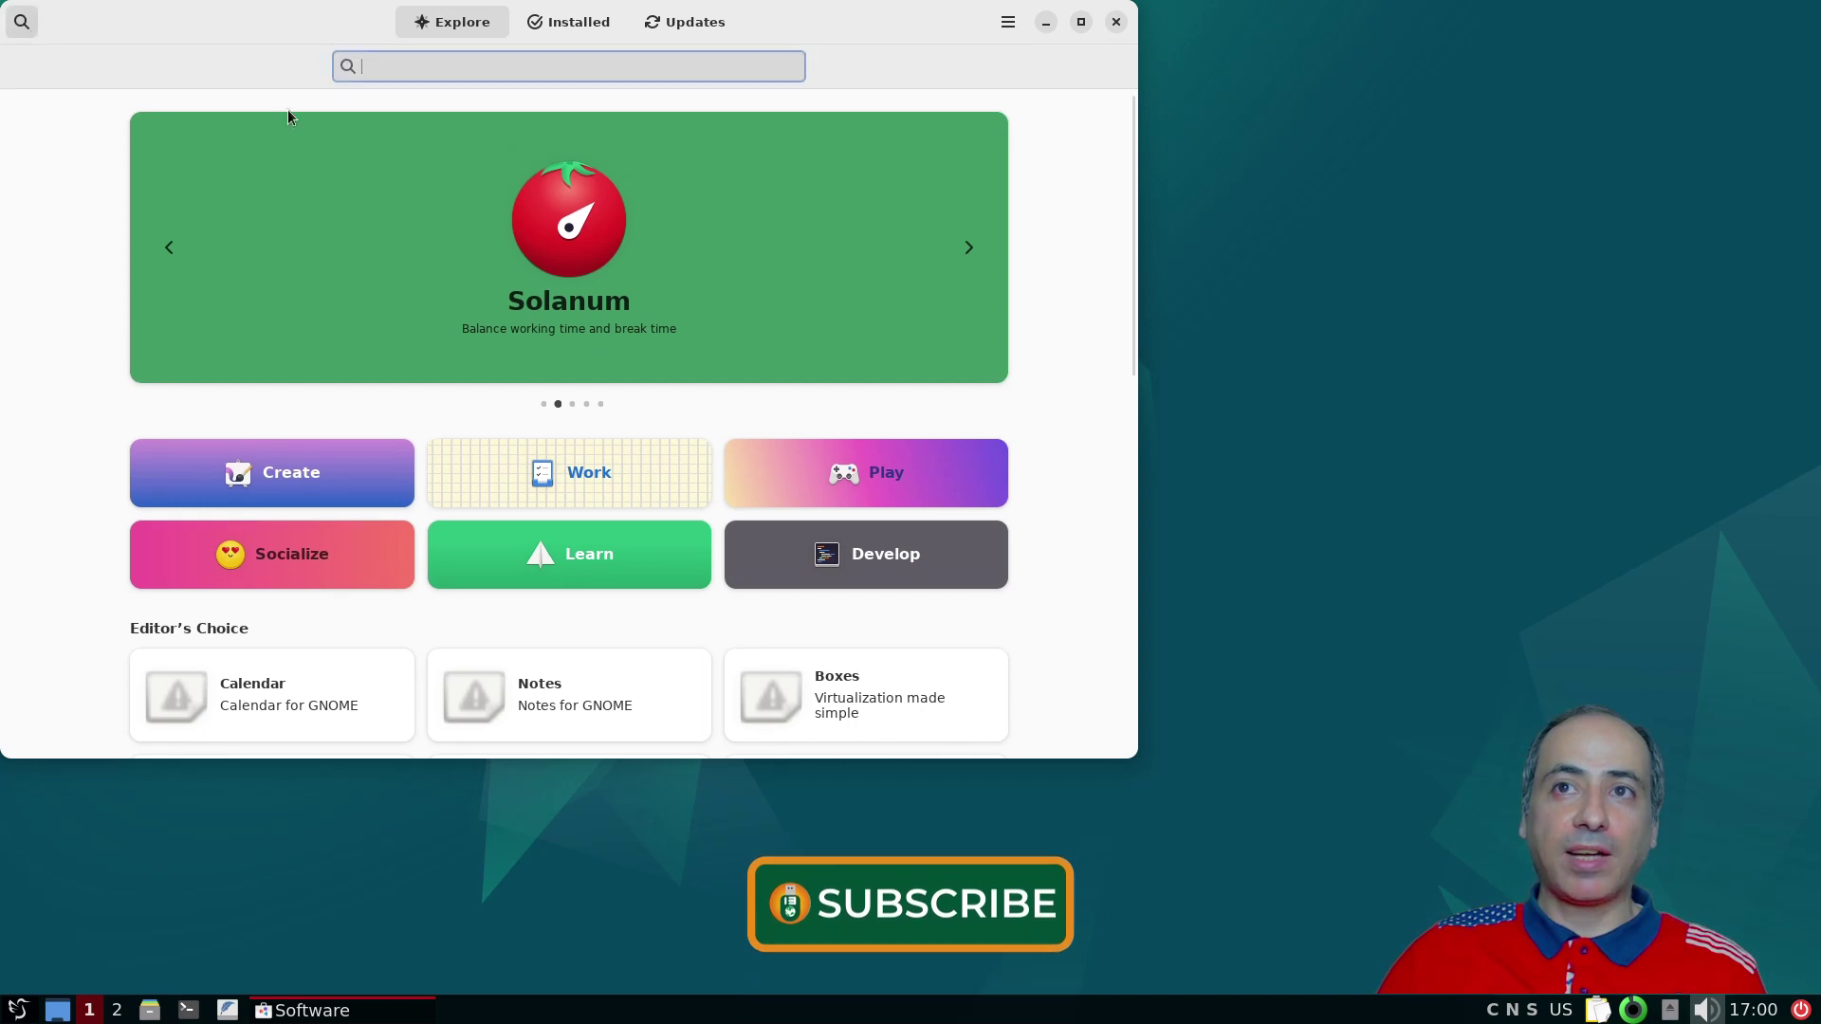
text(shotcut)
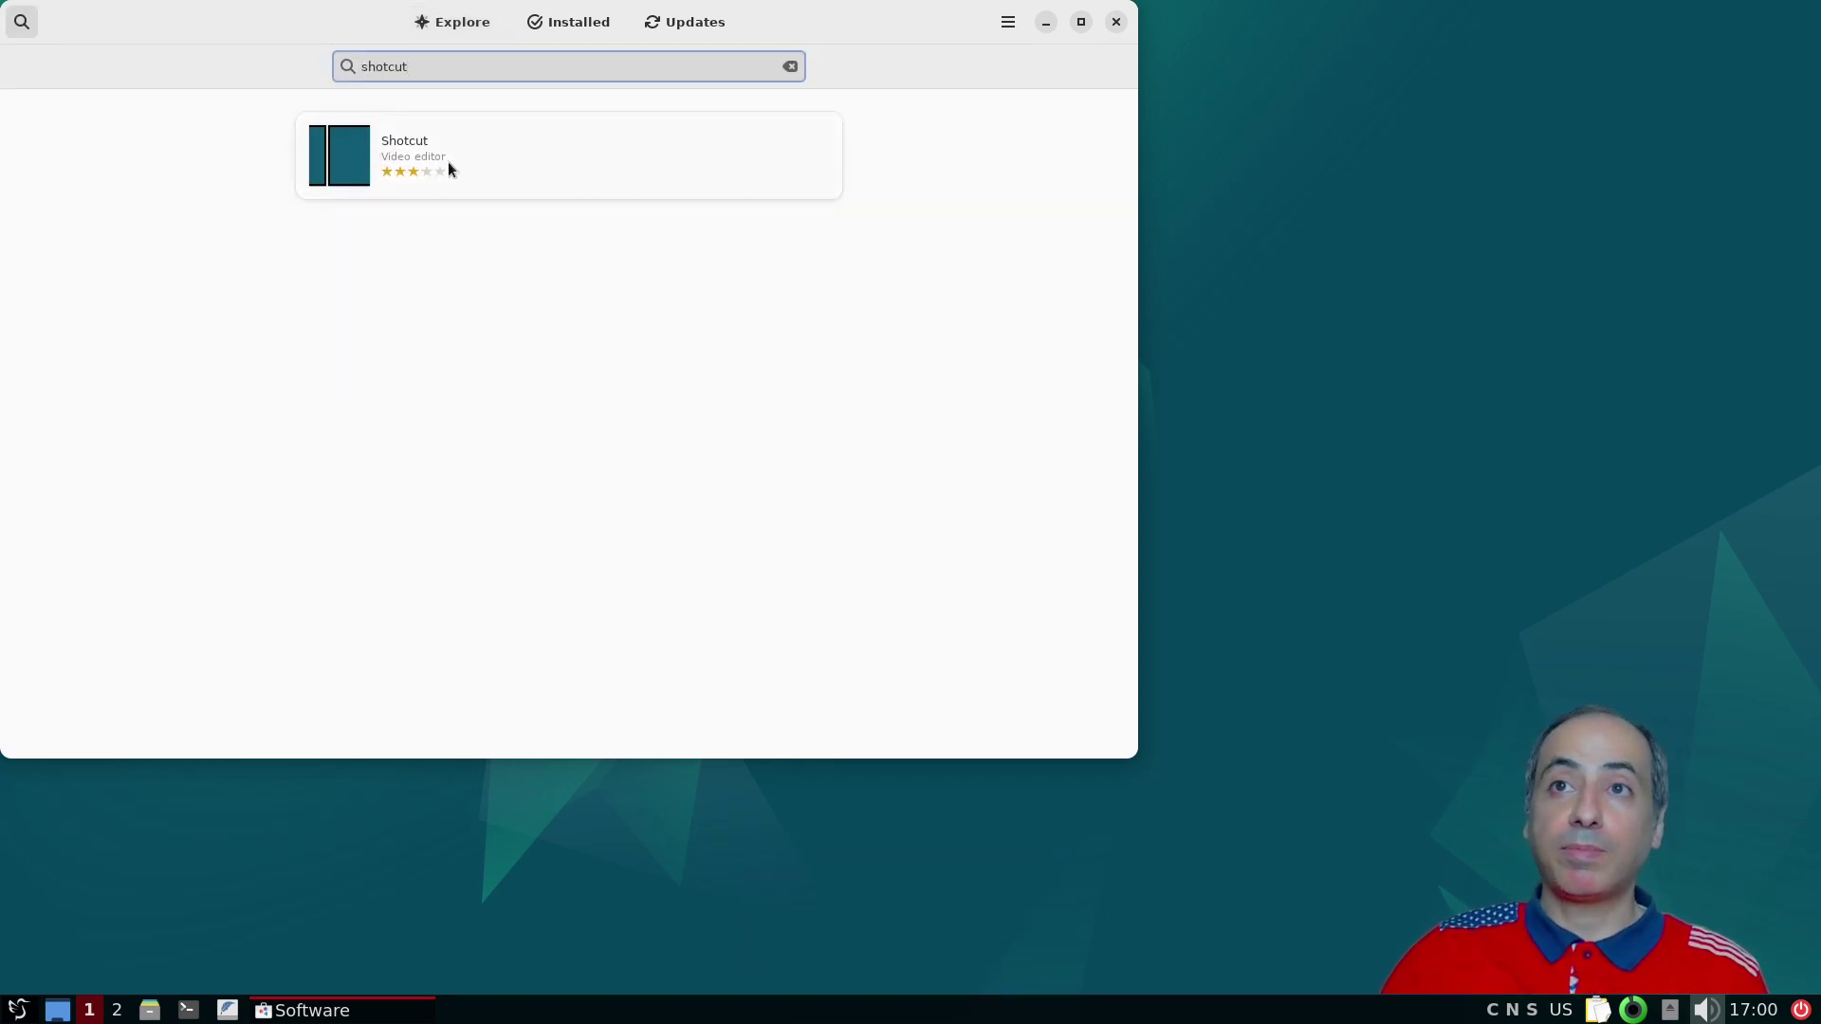
click(447, 161)
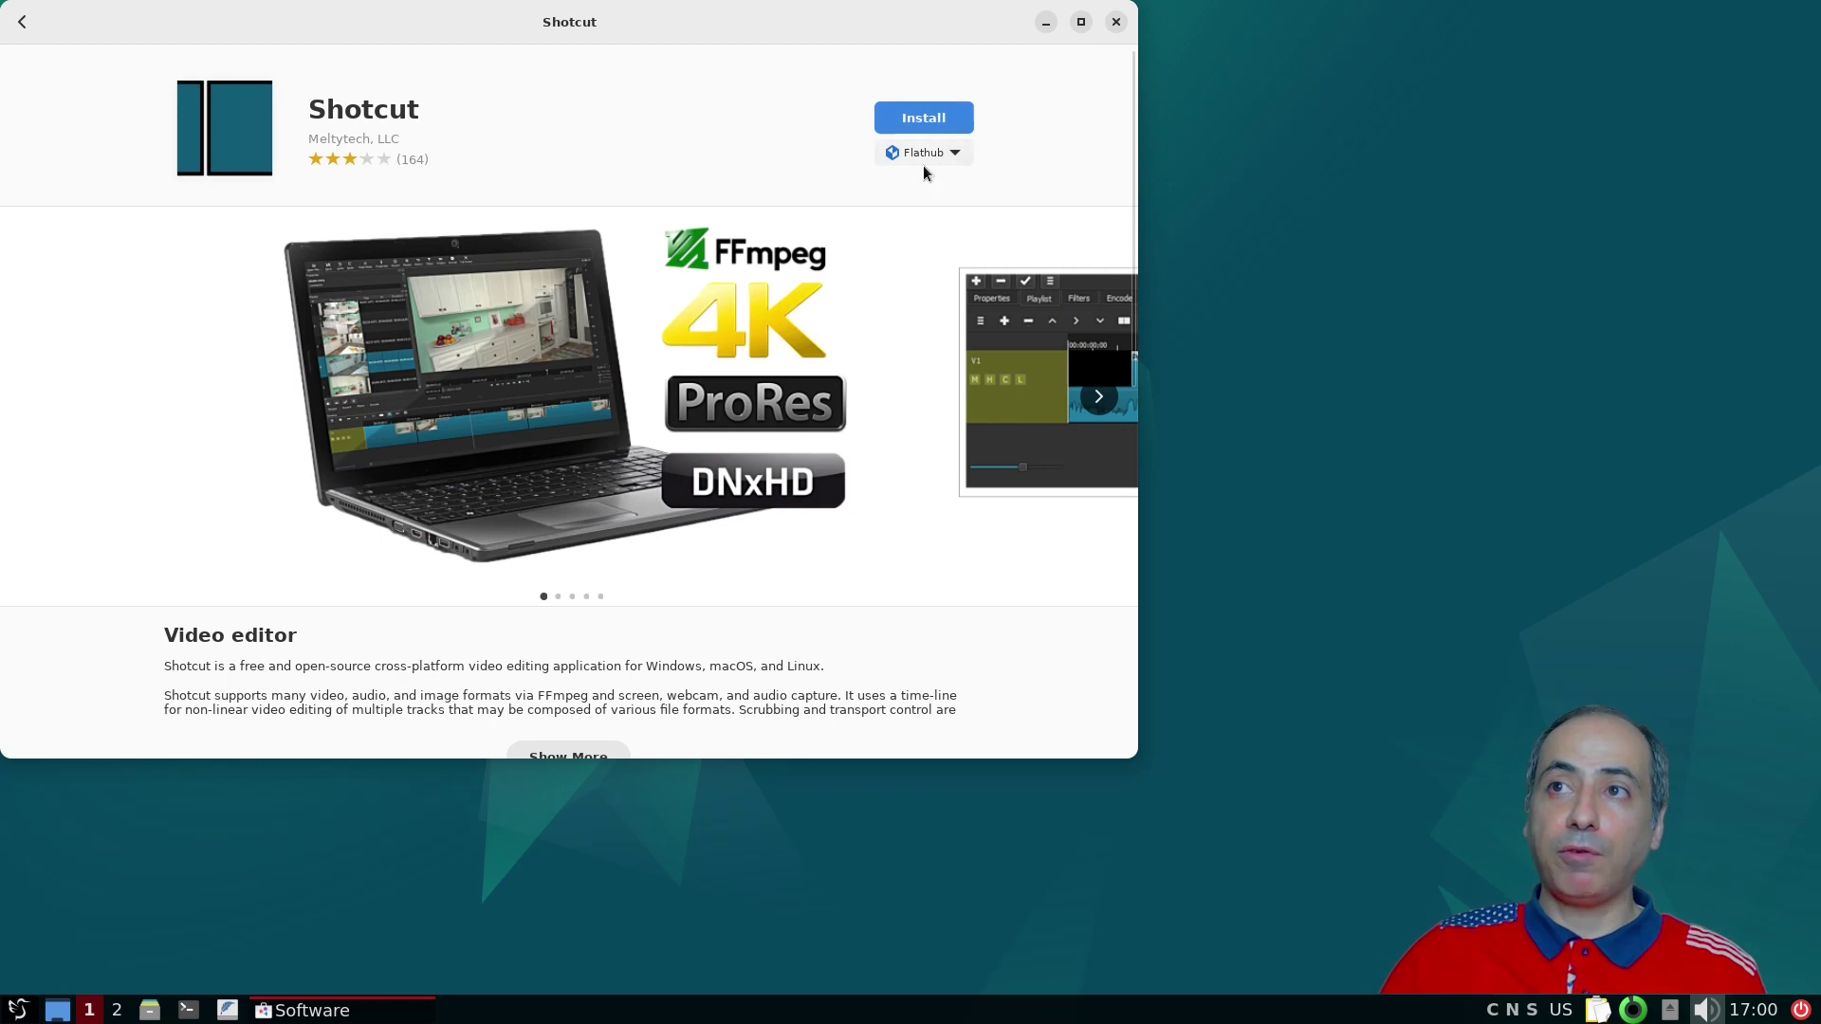
- Scroll down the Shotcut page, then back up to the header with Install and Flathub source
scroll(872, 453, down, 3)
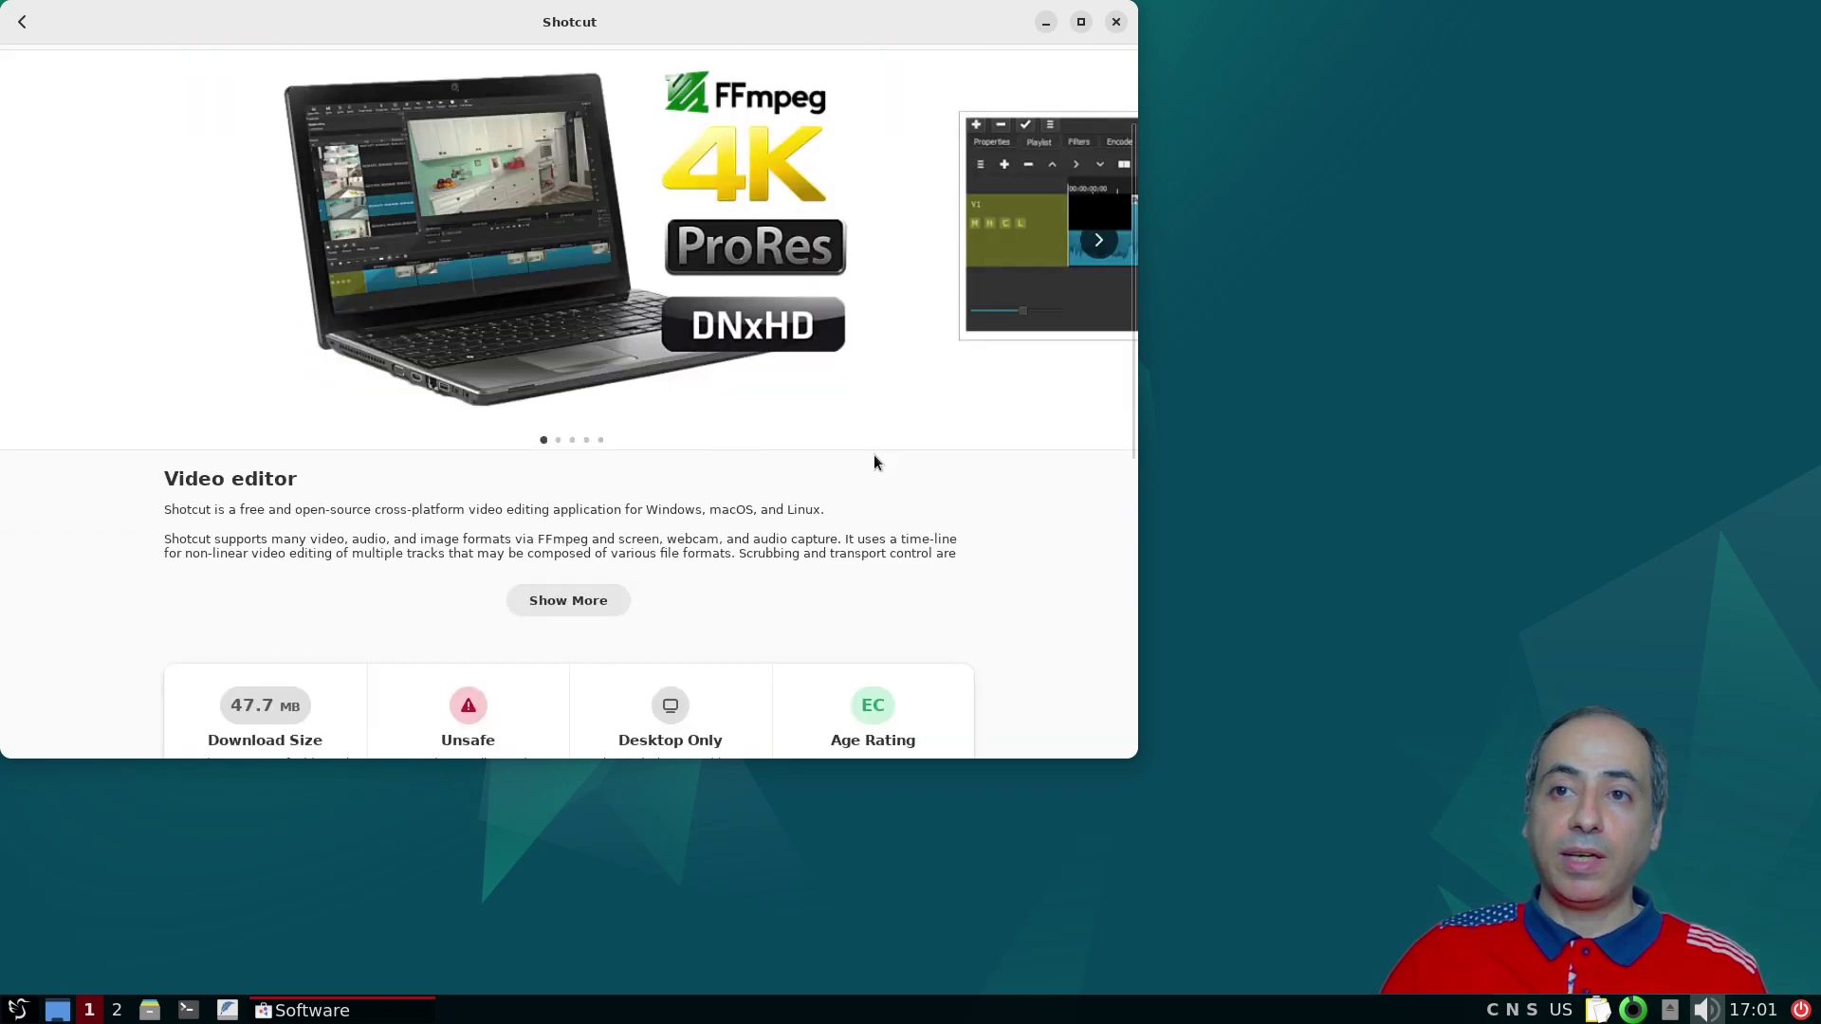
scroll(874, 456, down, 5)
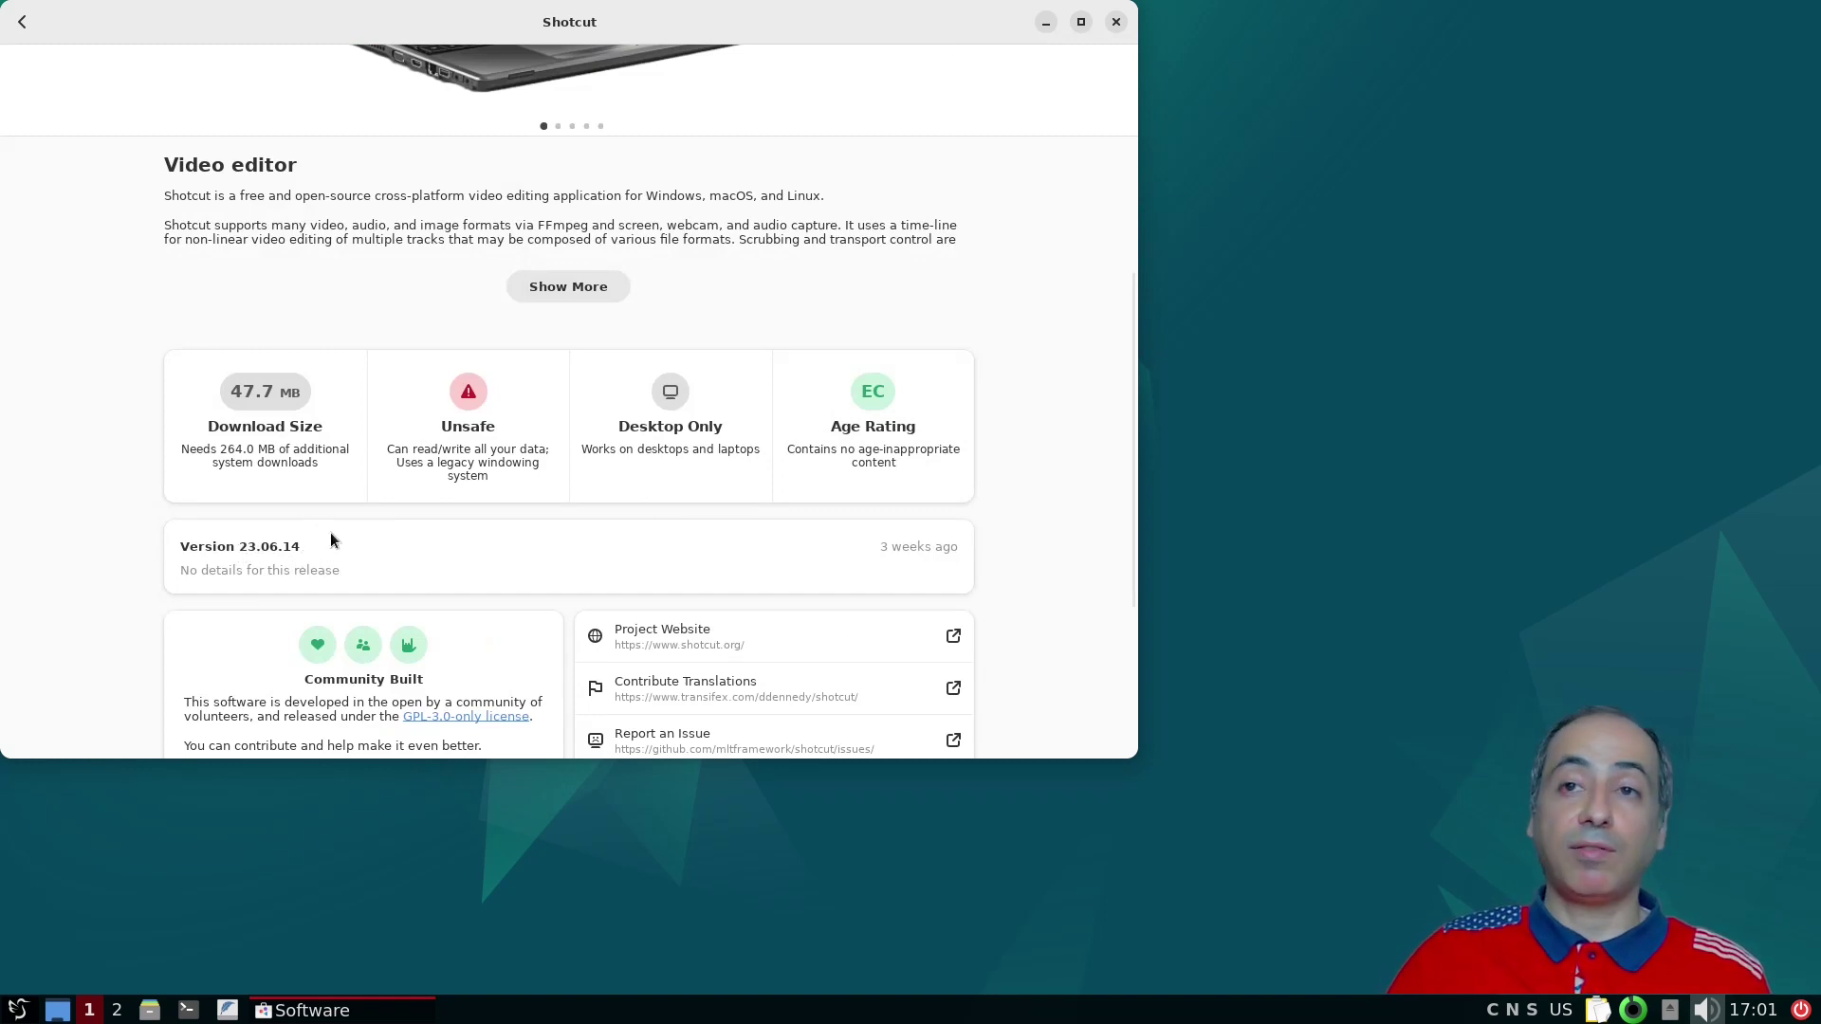
scroll(409, 347, up, 6)
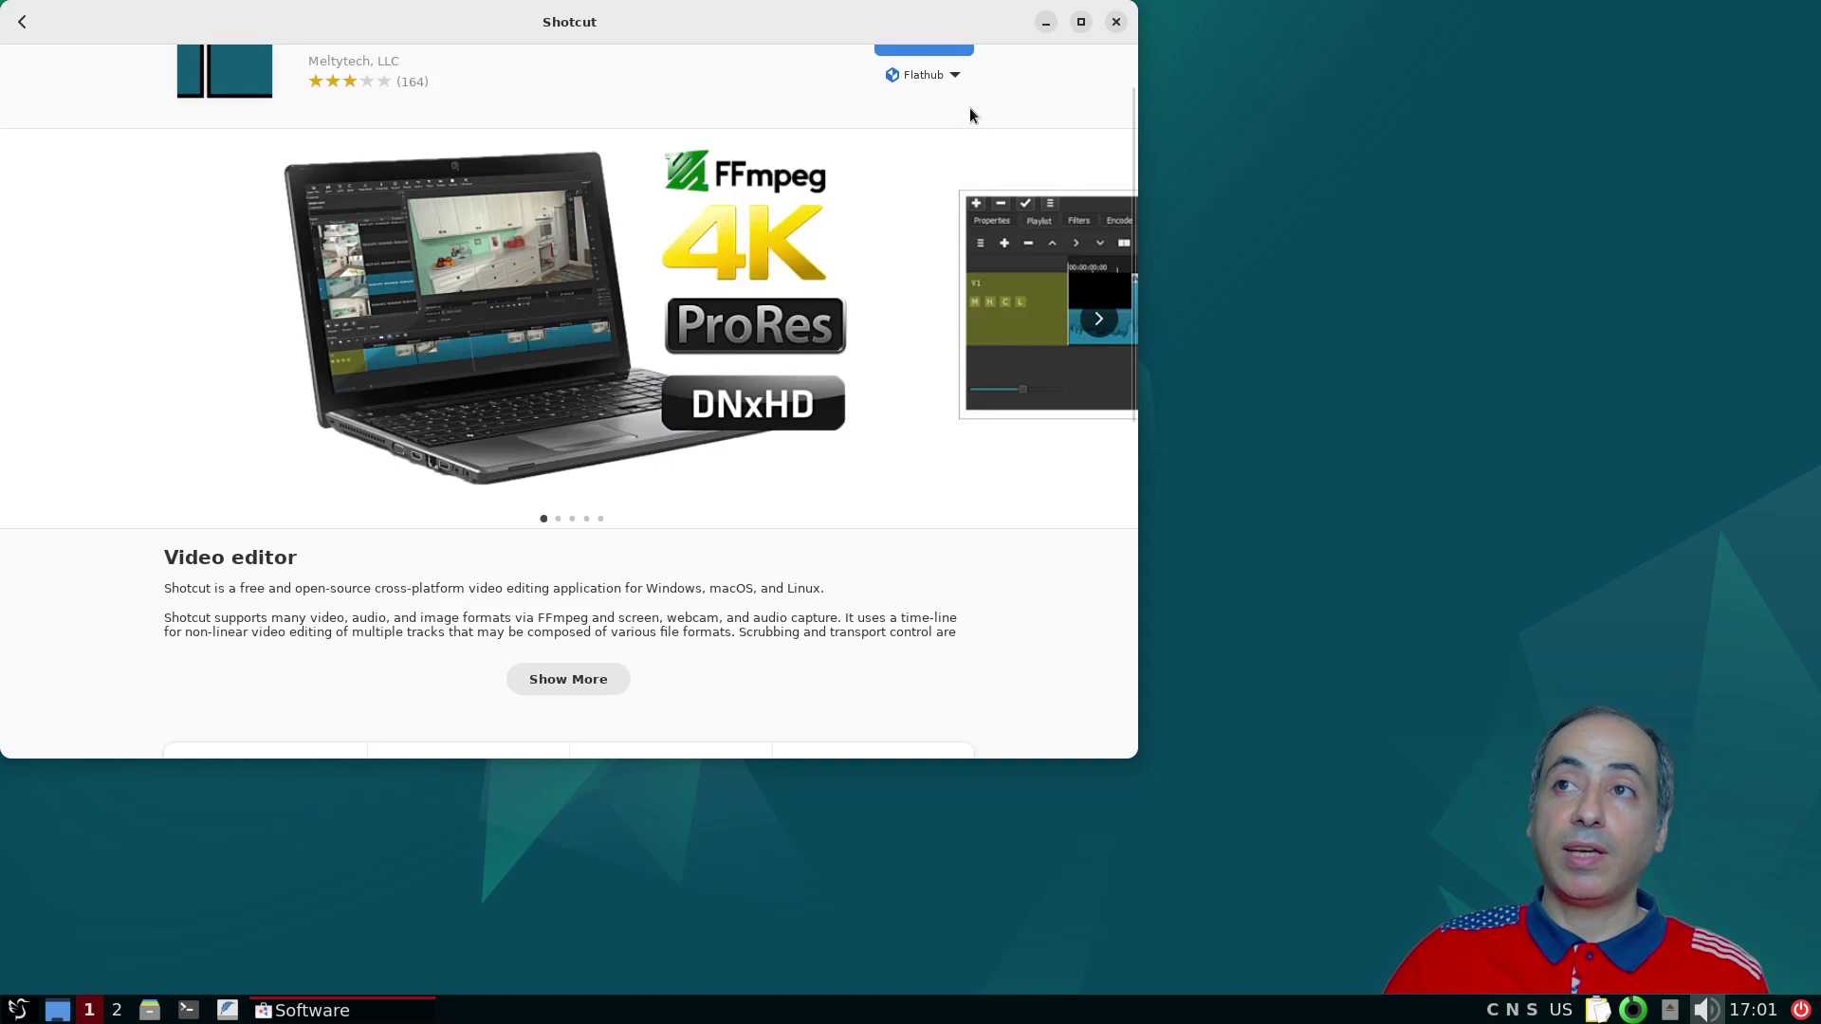
scroll(975, 143, up, 1)
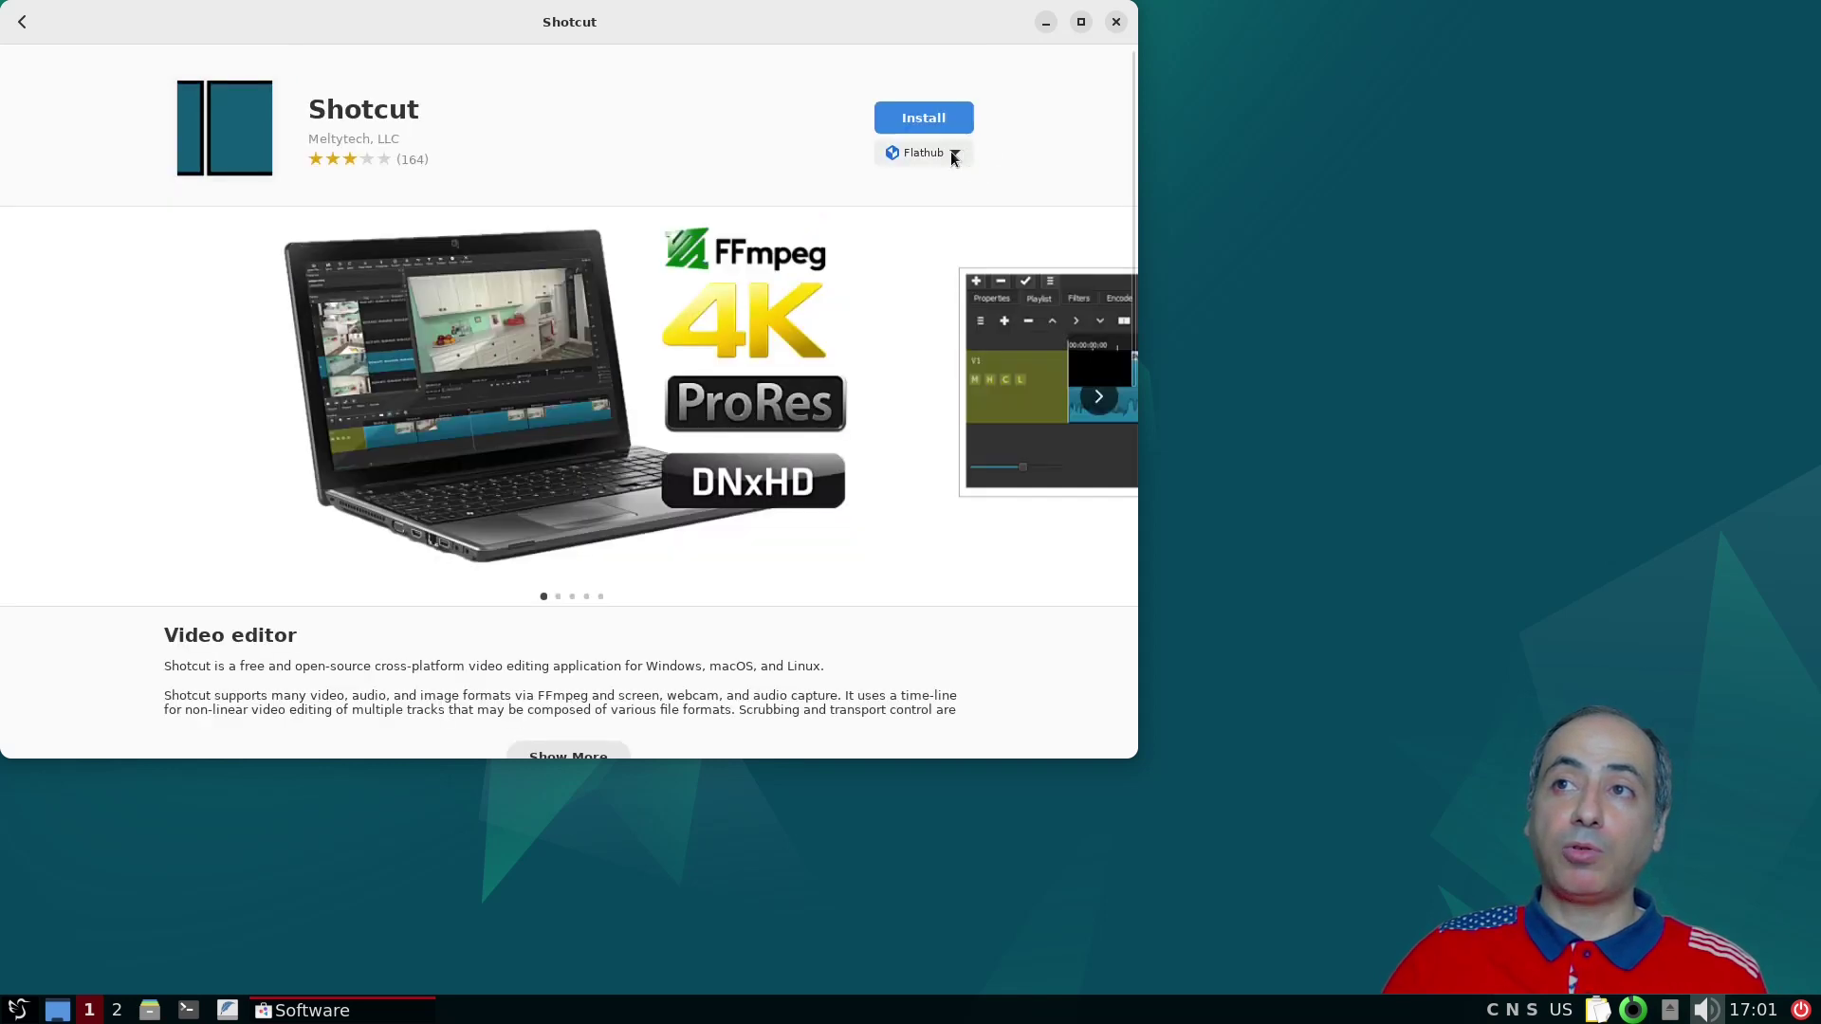
- Switch Shotcut's source from Flathub to Debian GNU/Linux and scroll through its info tiles and reviews
click(951, 152)
click(870, 240)
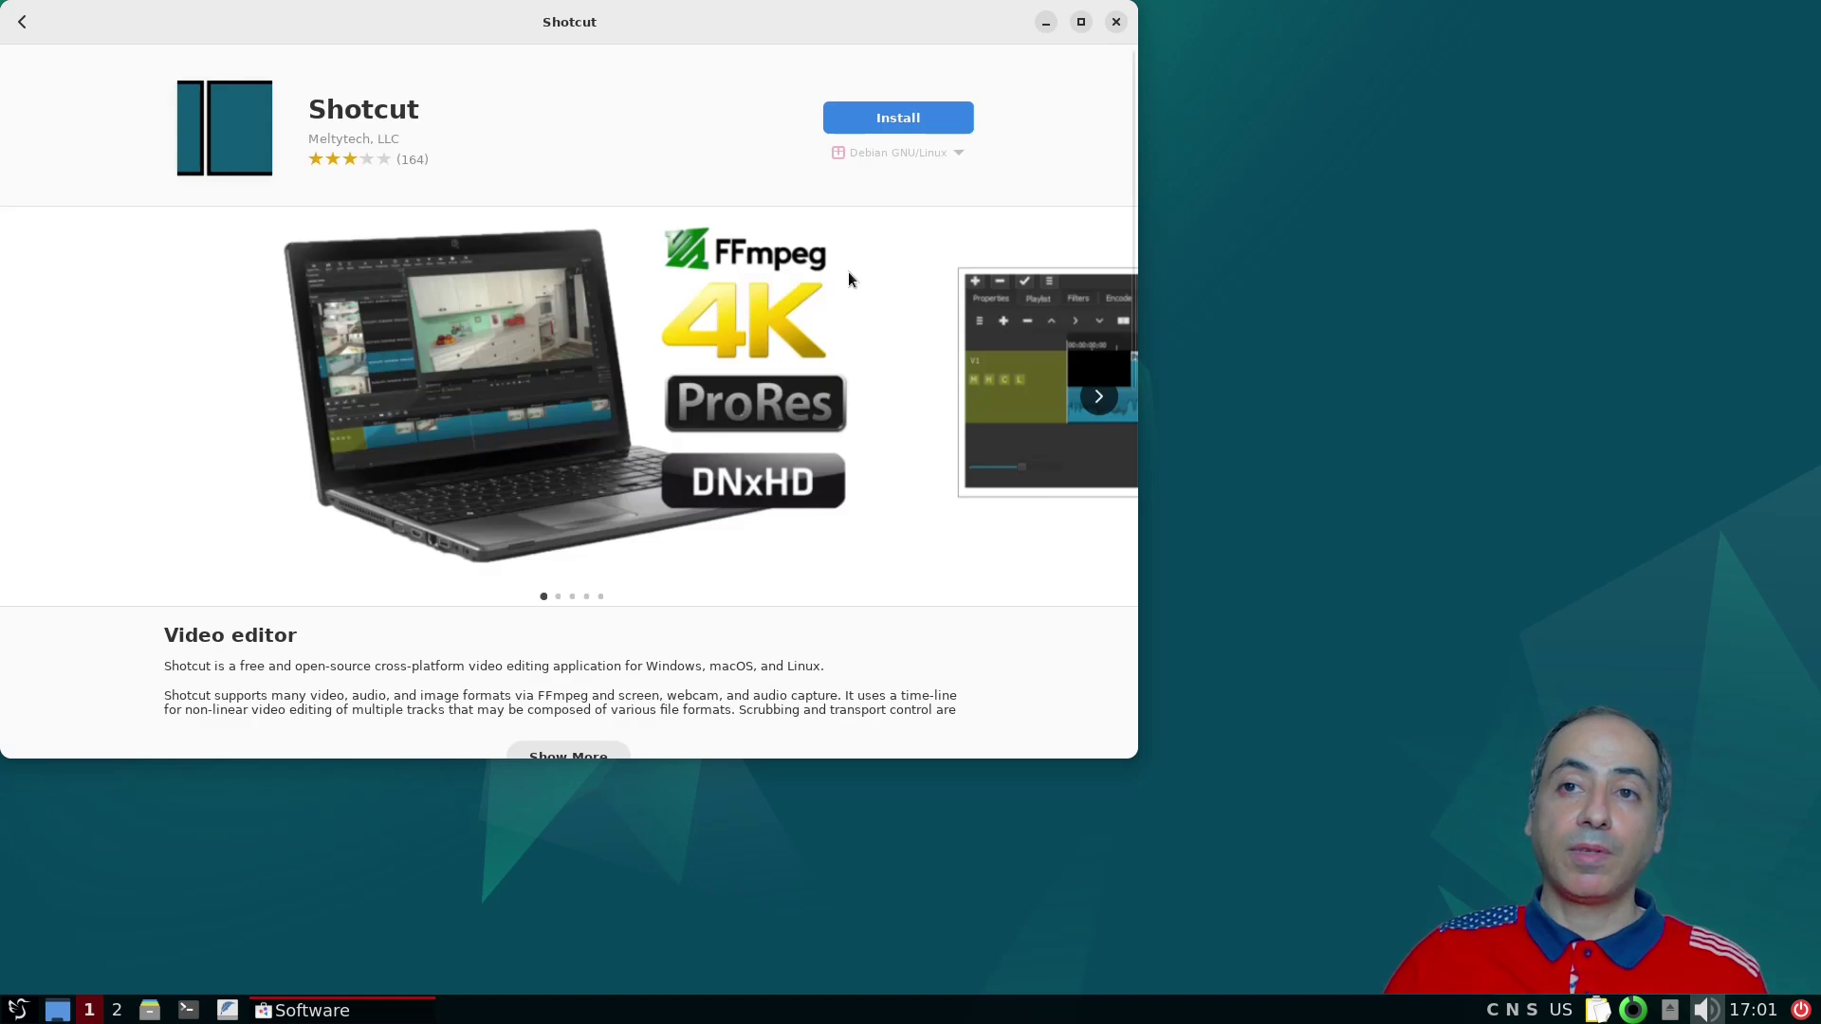
scroll(848, 271, down, 3)
scroll(848, 274, down, 3)
scroll(848, 275, down, 2)
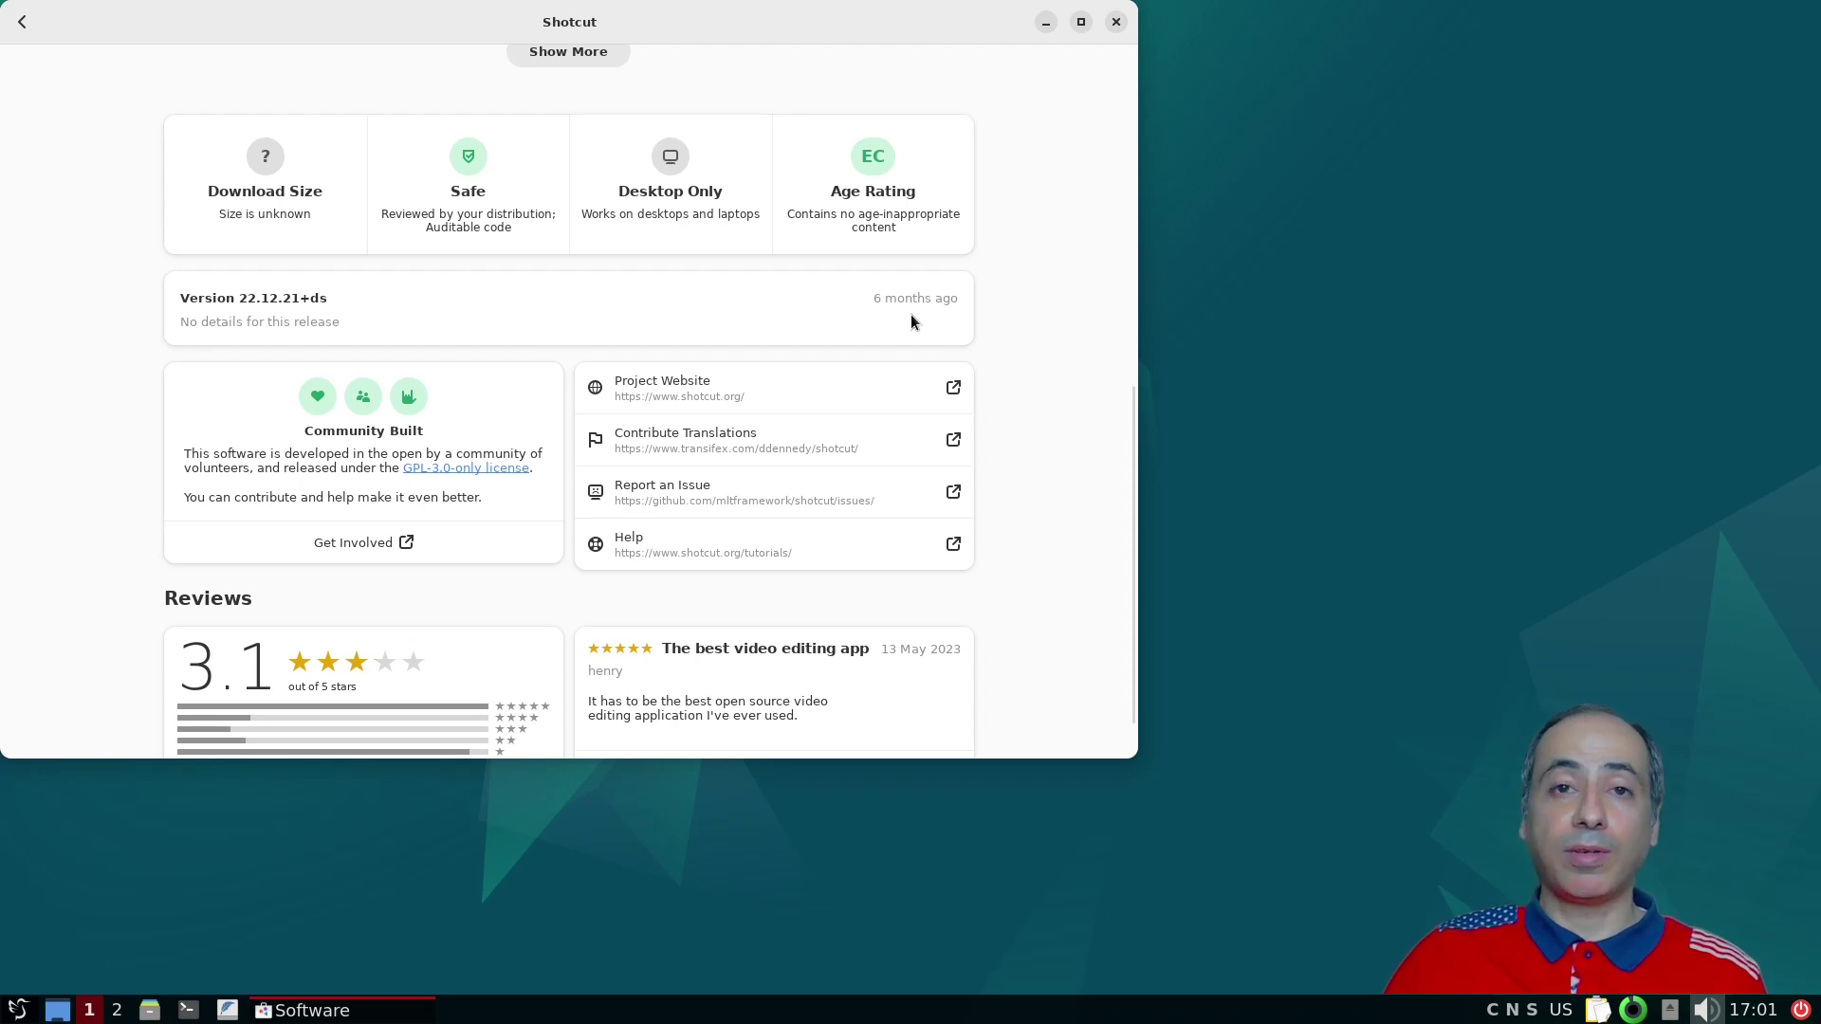
scroll(913, 318, up, 3)
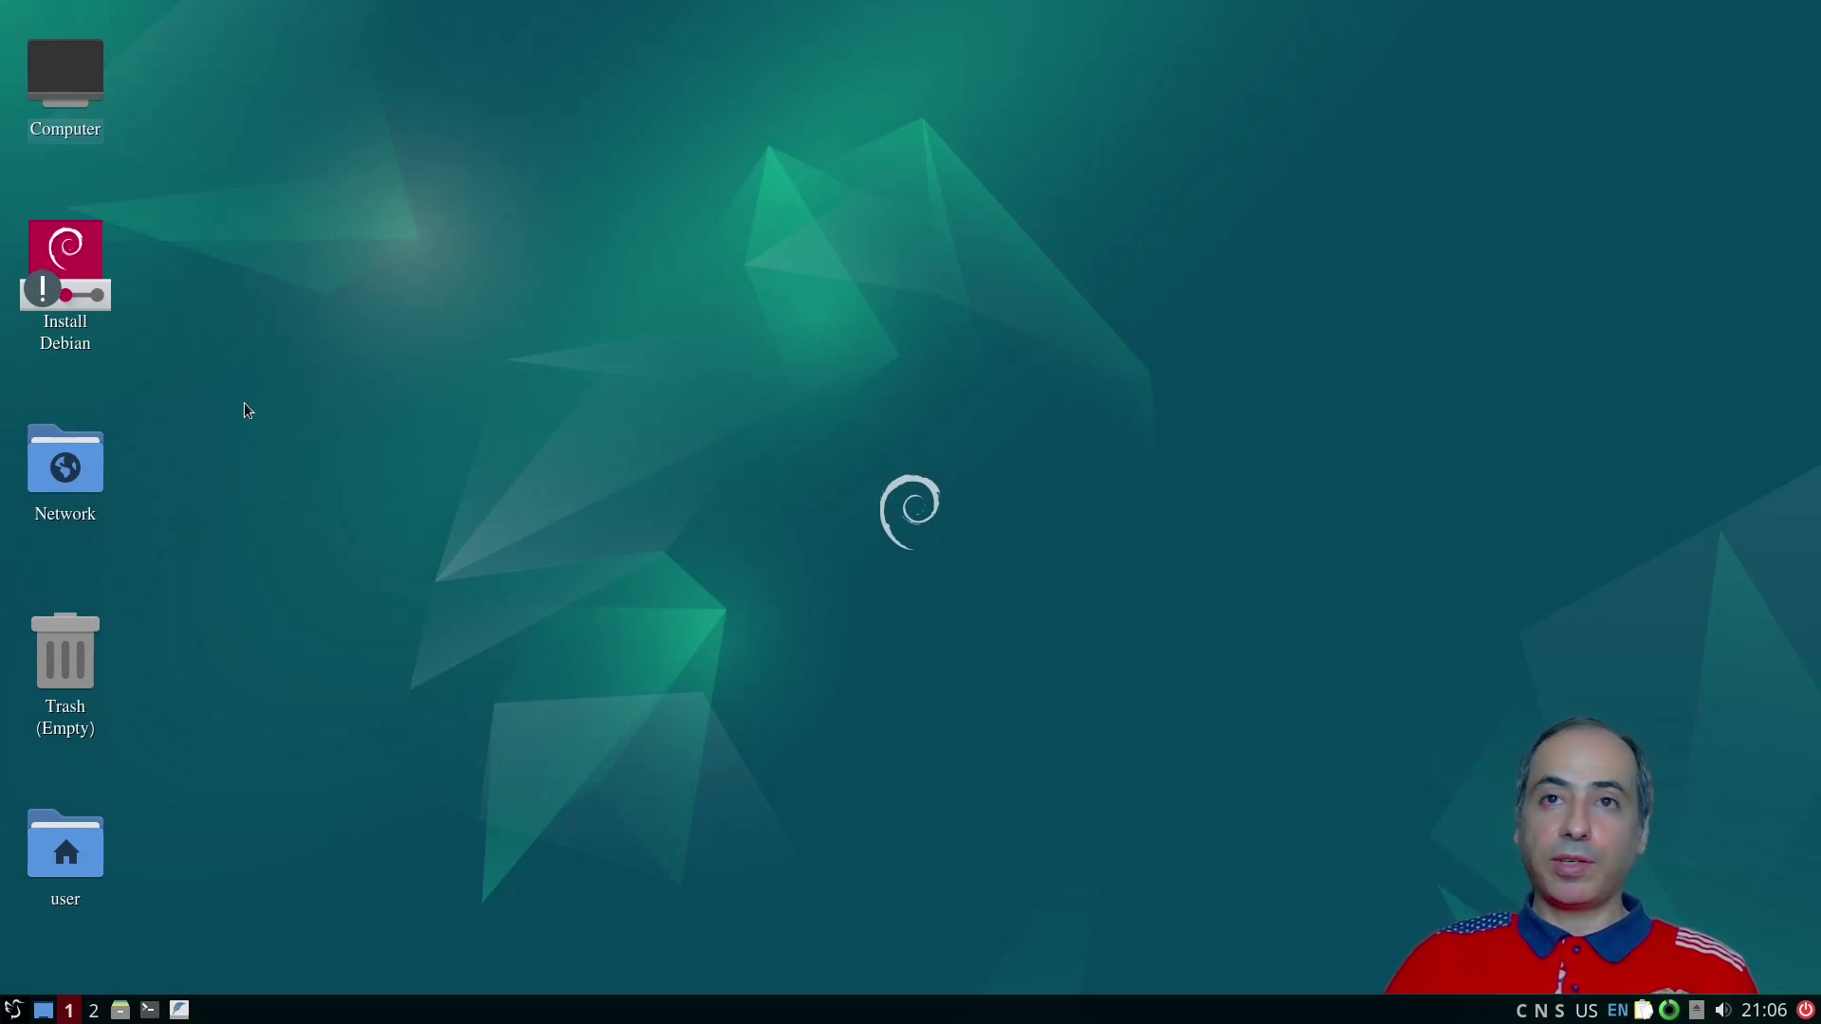
- Launch Install Debian from the desktop, confirm Execute, and authenticate with the administrator password
double_click(62, 280)
click(774, 487)
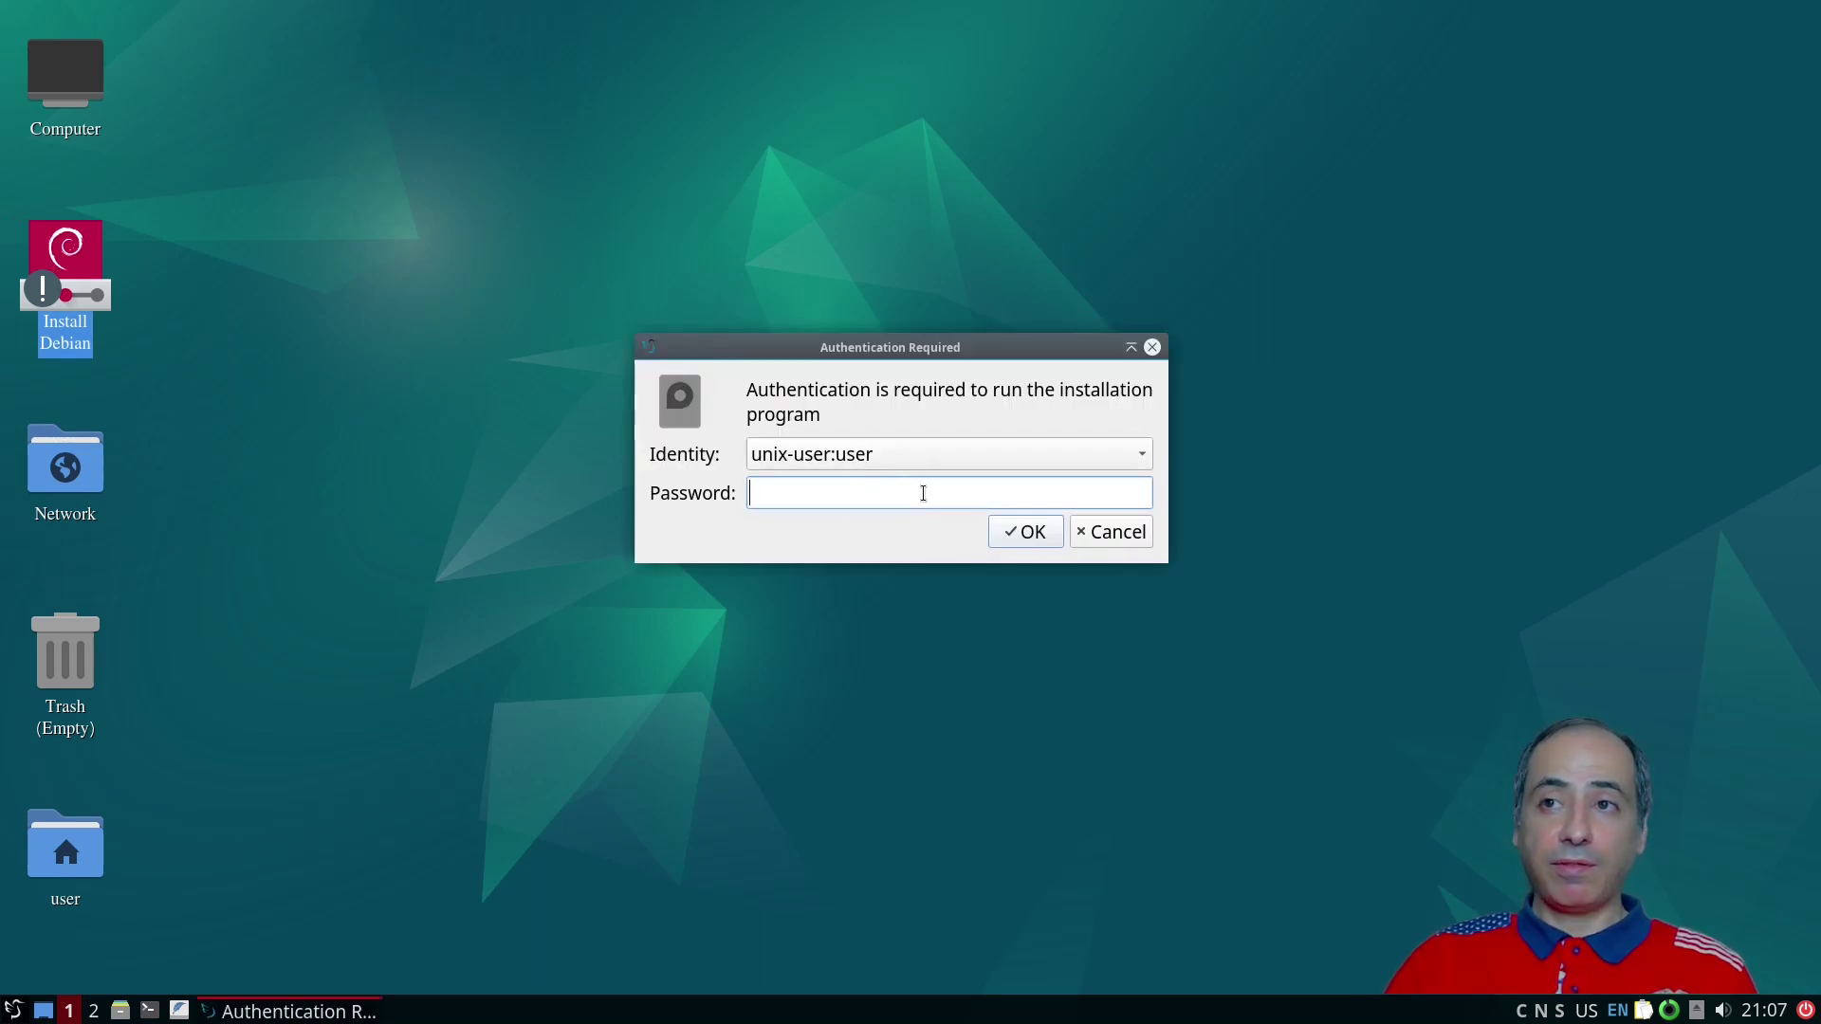
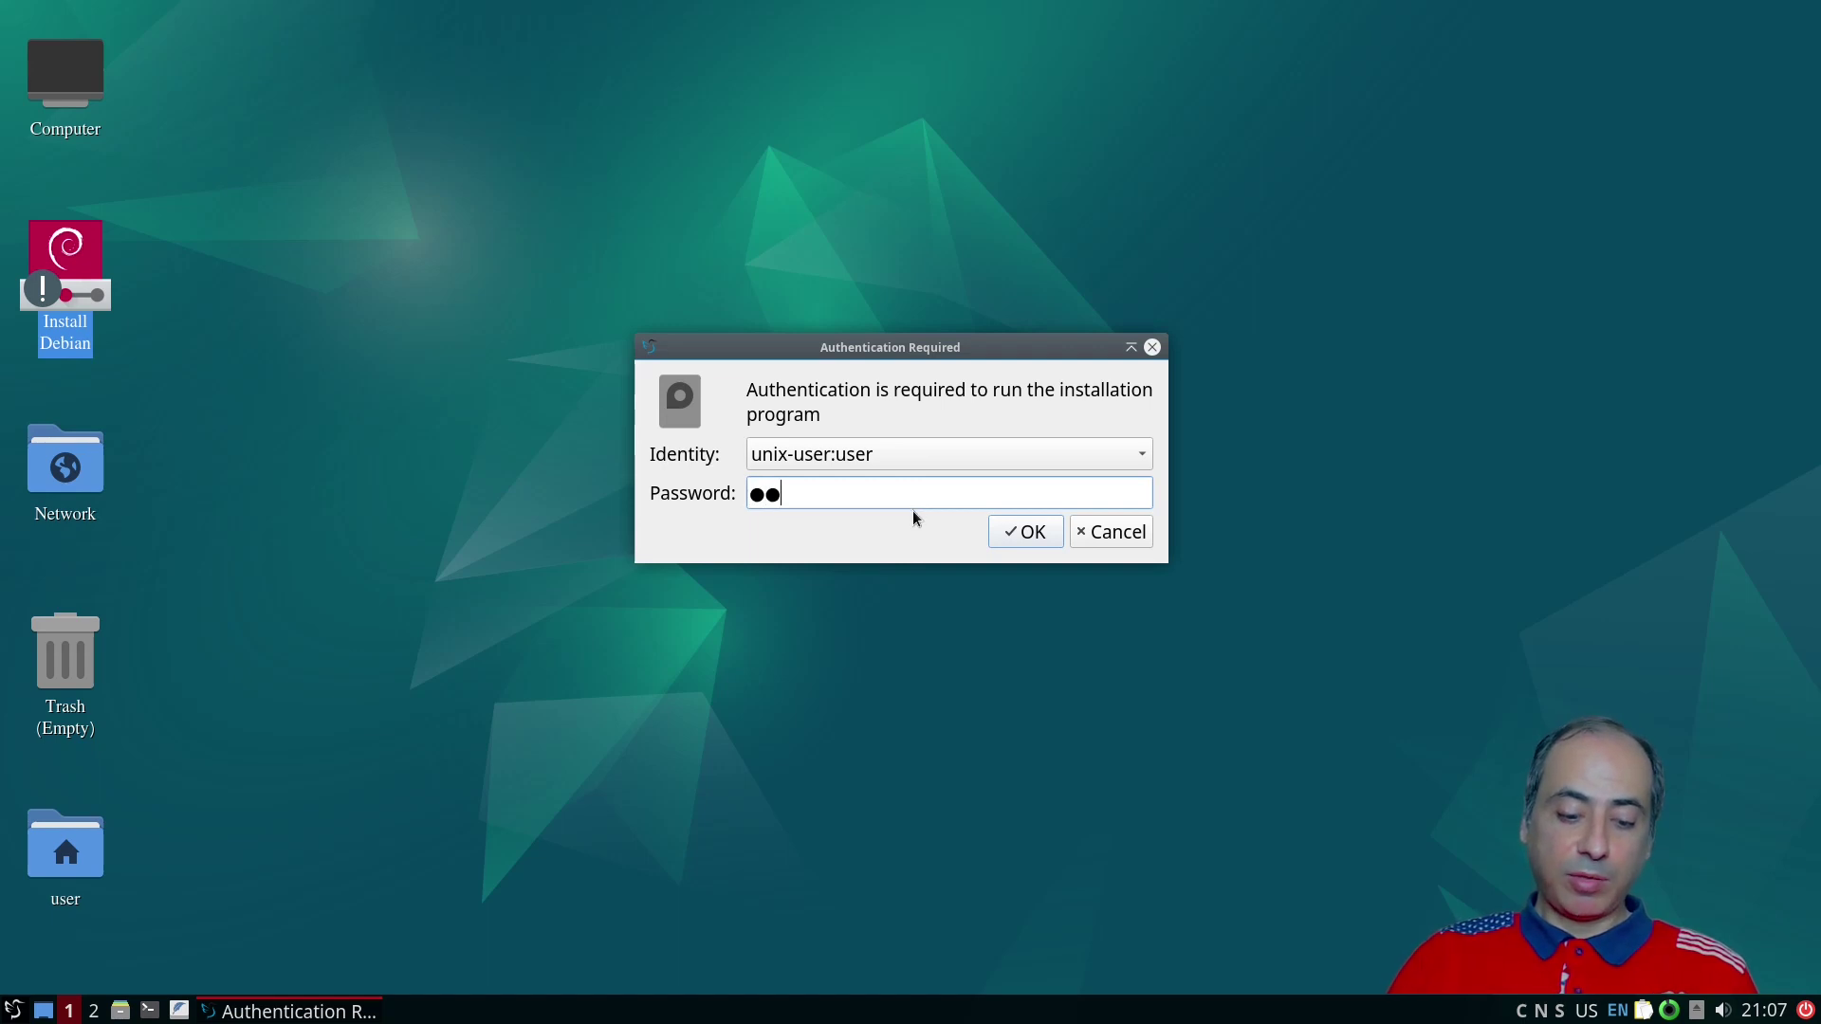
key(Return)
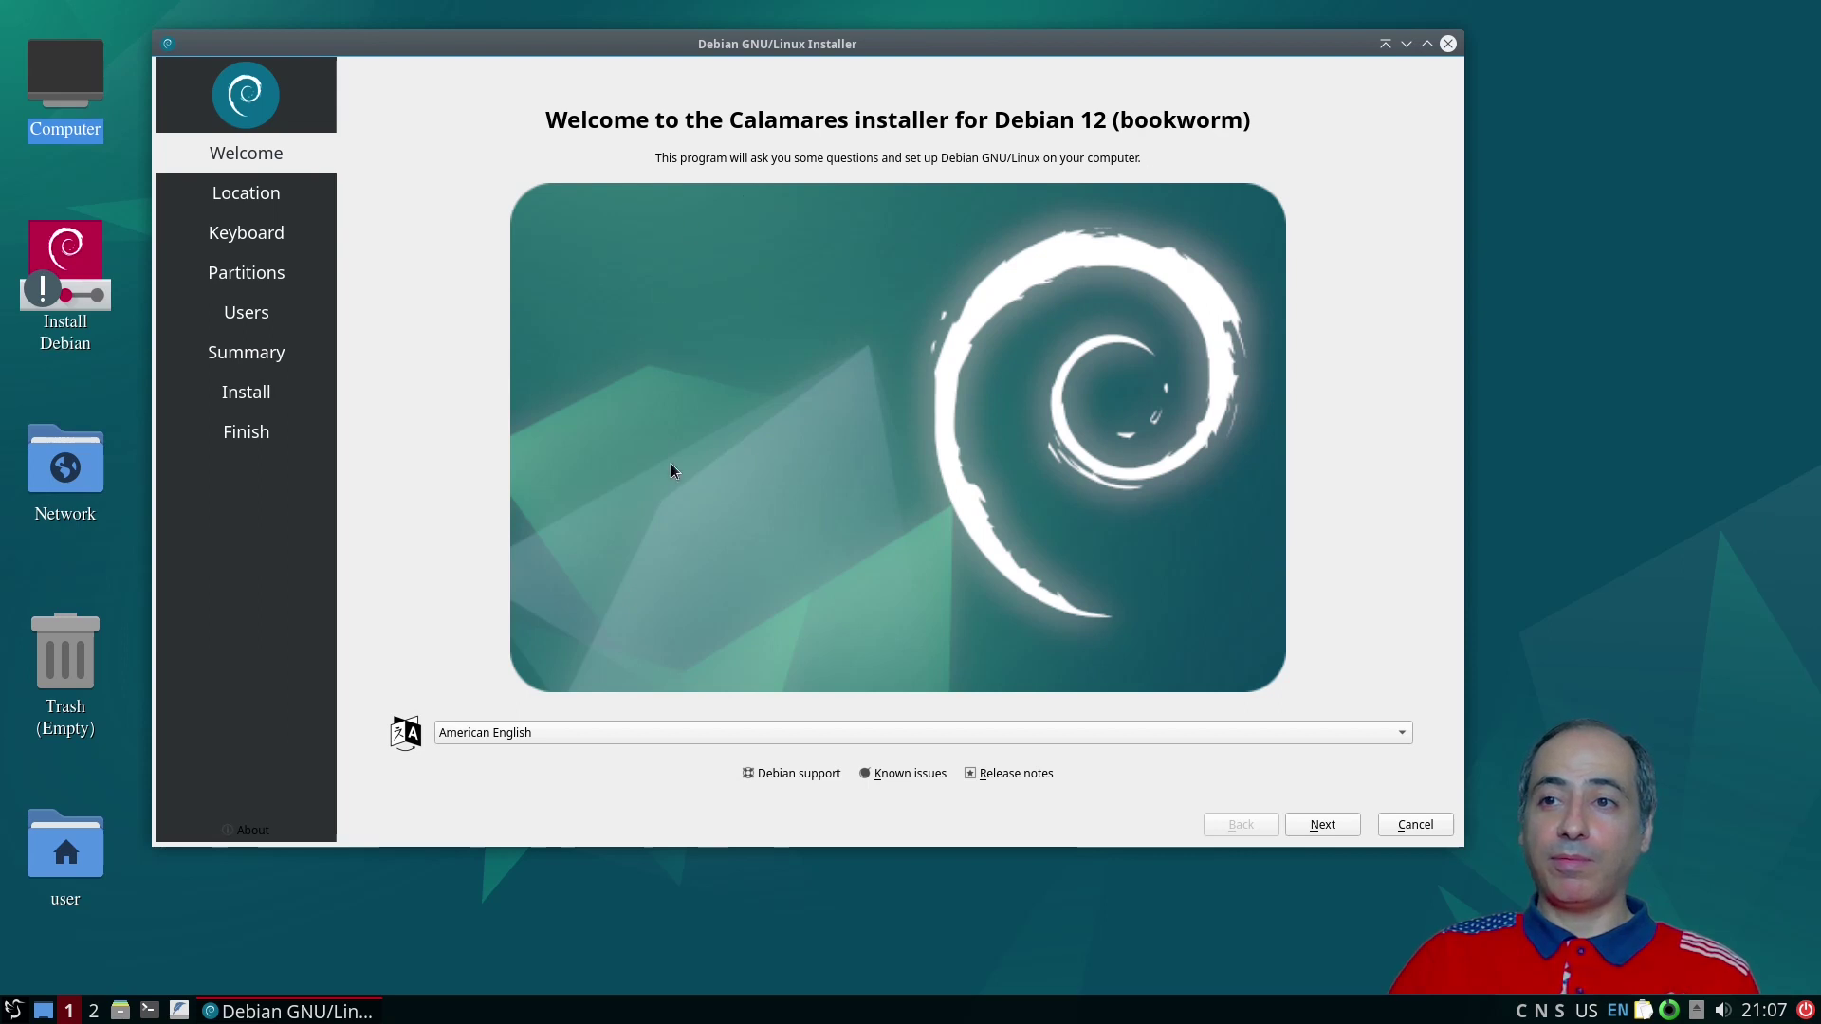
- Accept the Welcome page, New York time zone and English (US) keyboard, then choose Erase disk
click(1328, 824)
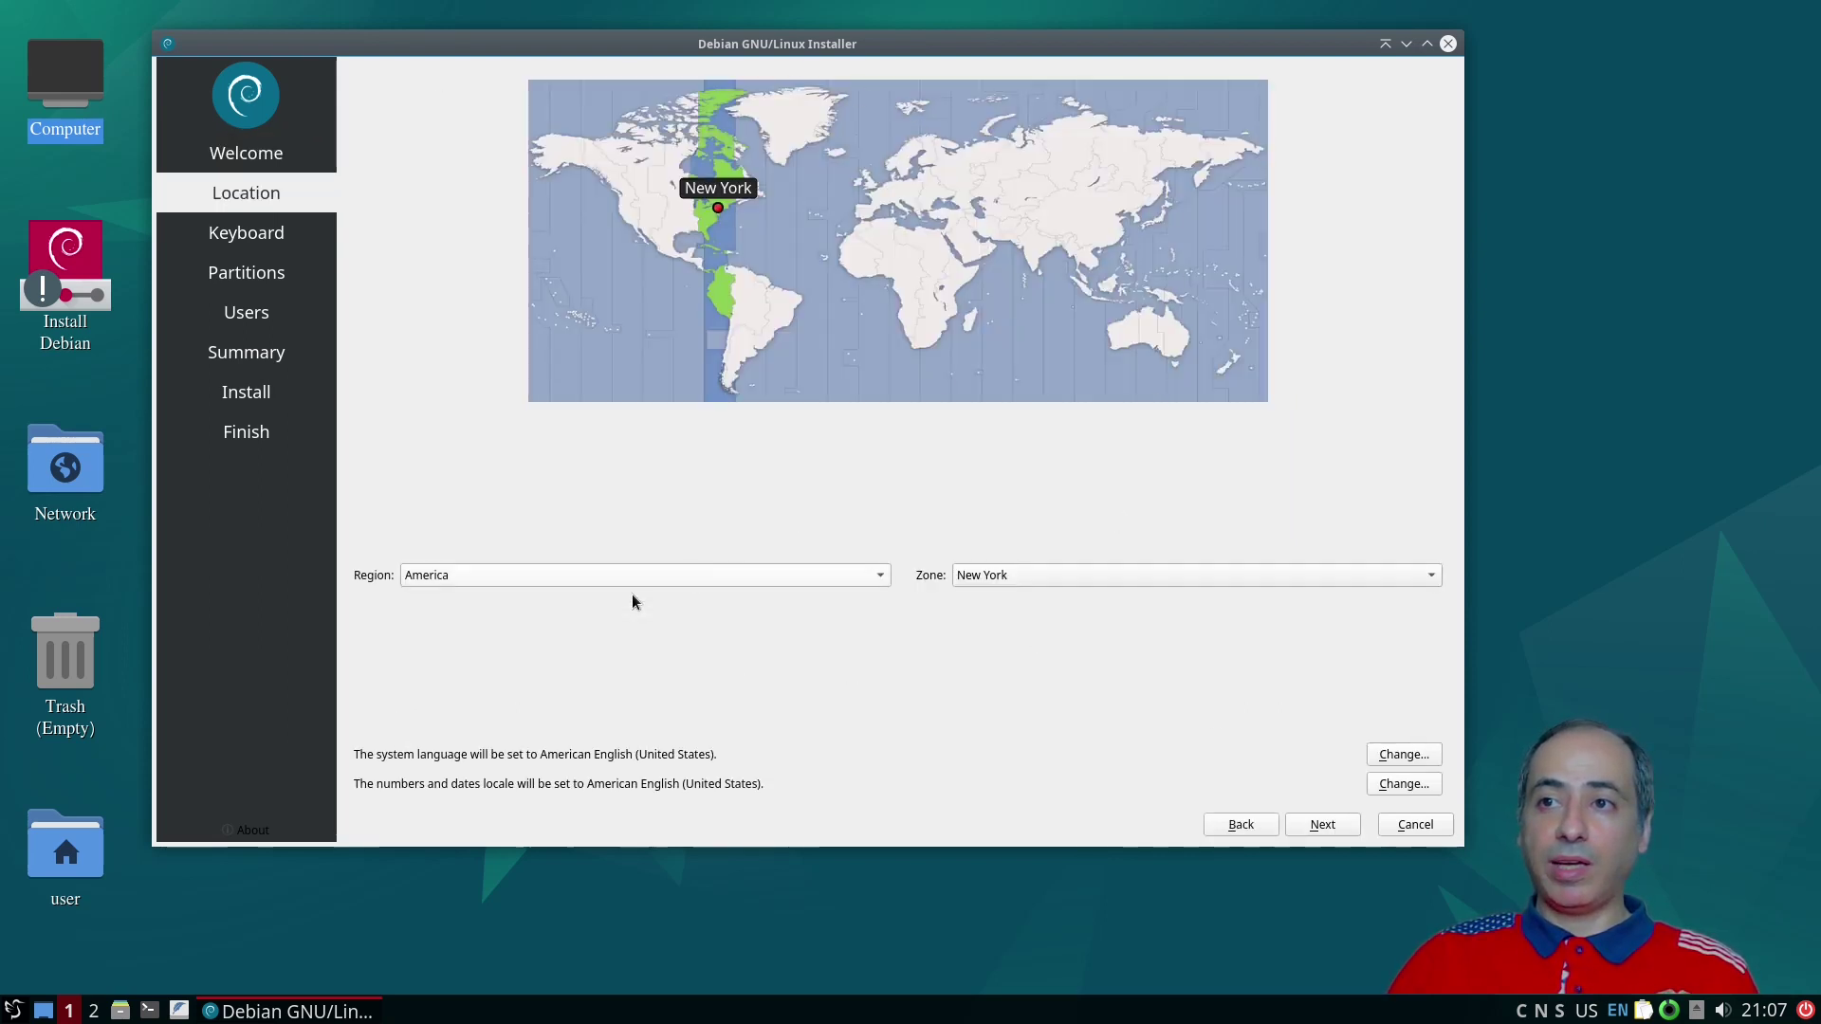
click(1318, 825)
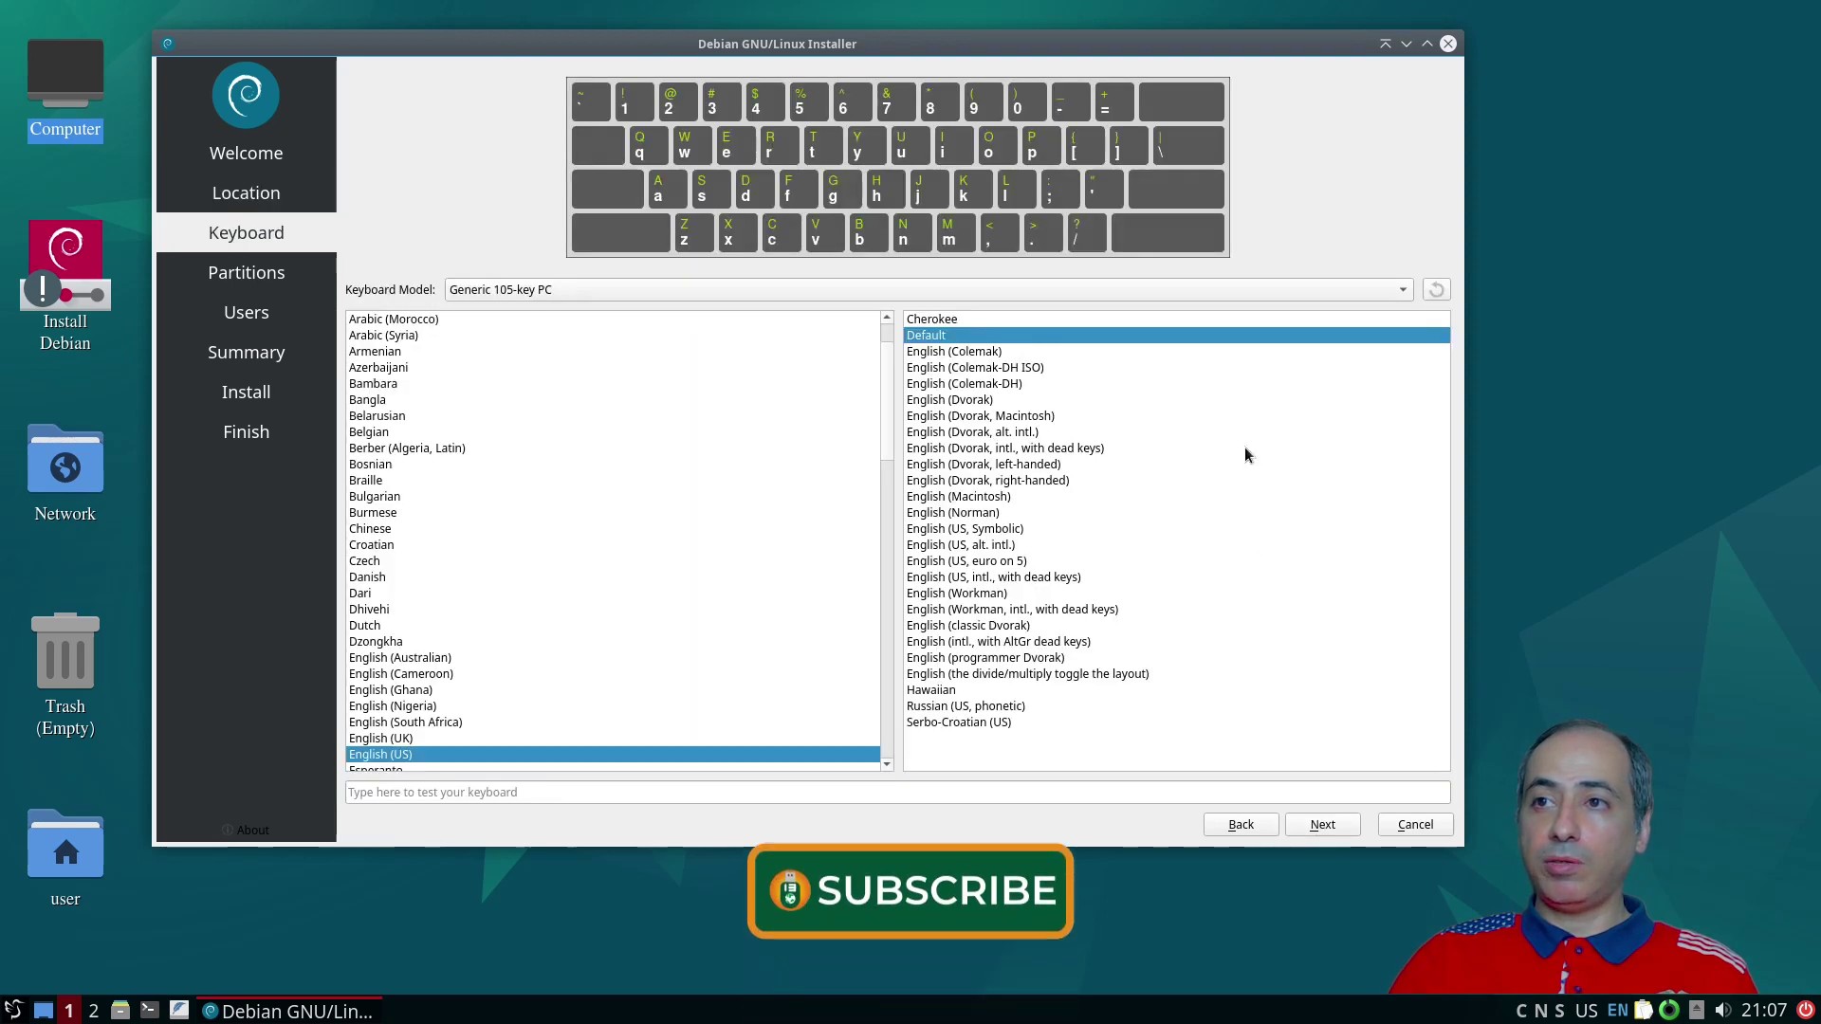
click(1339, 831)
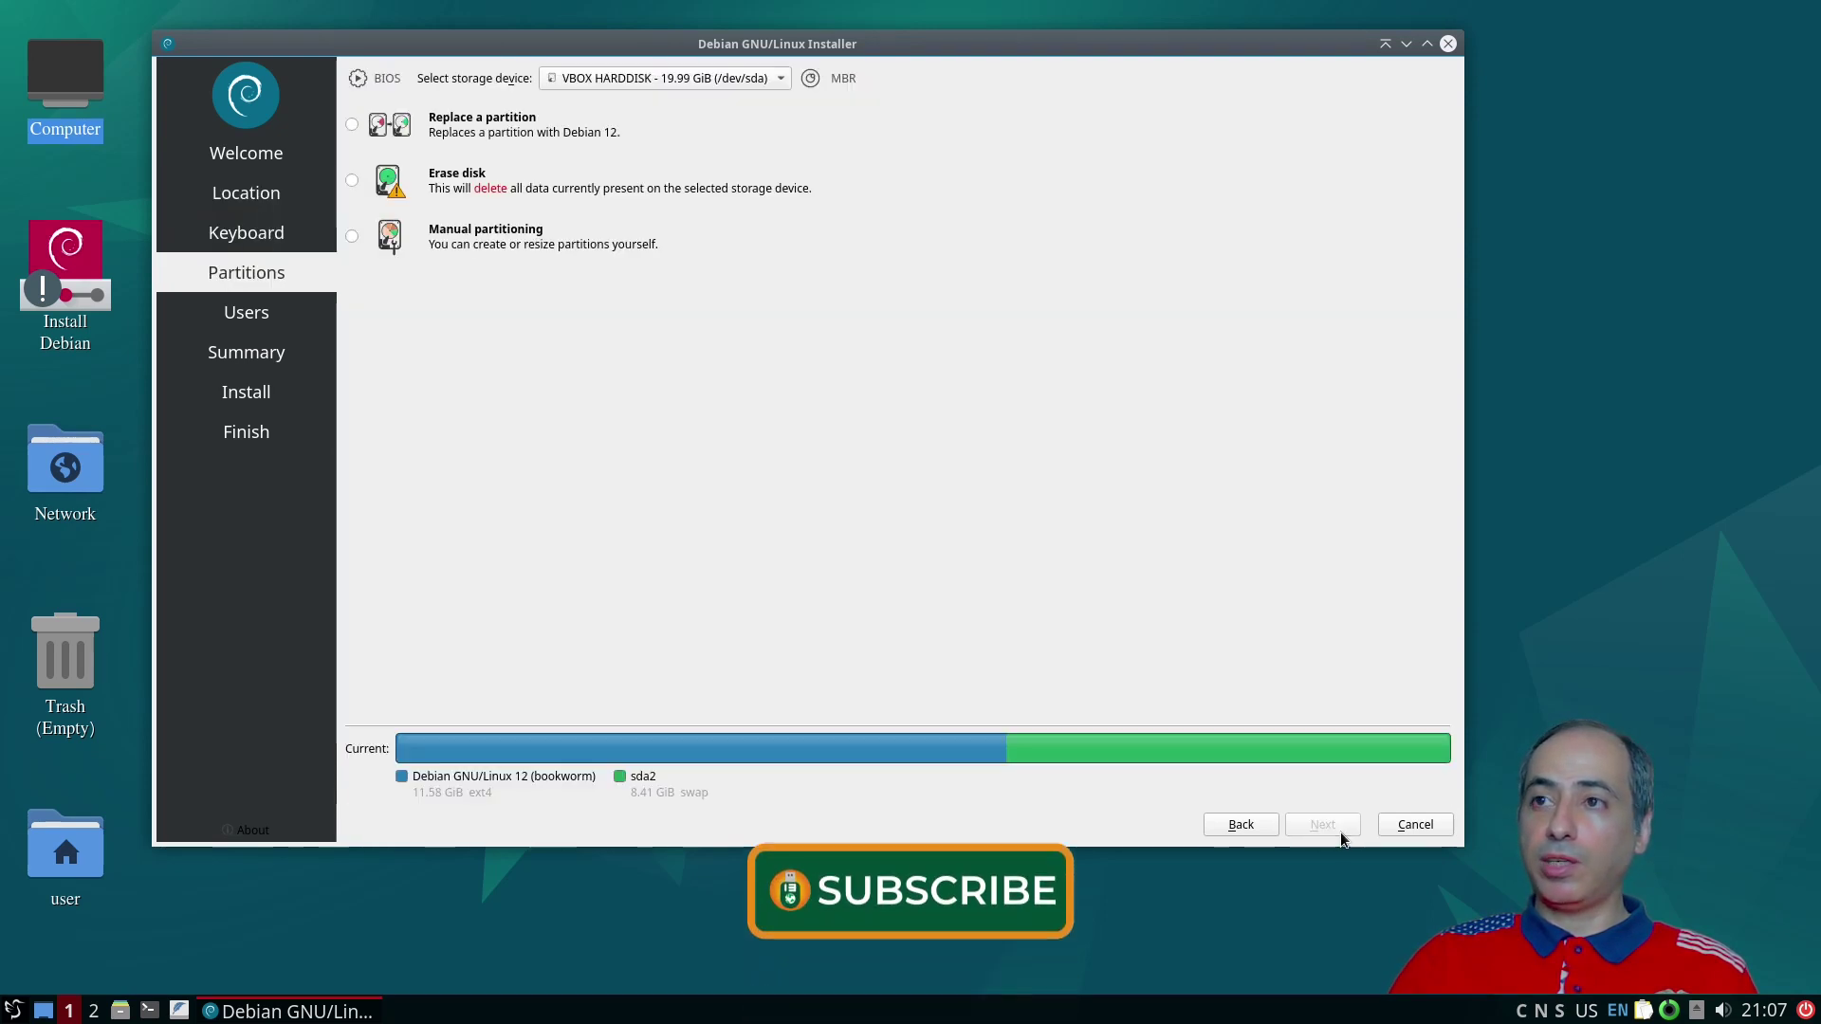
click(366, 189)
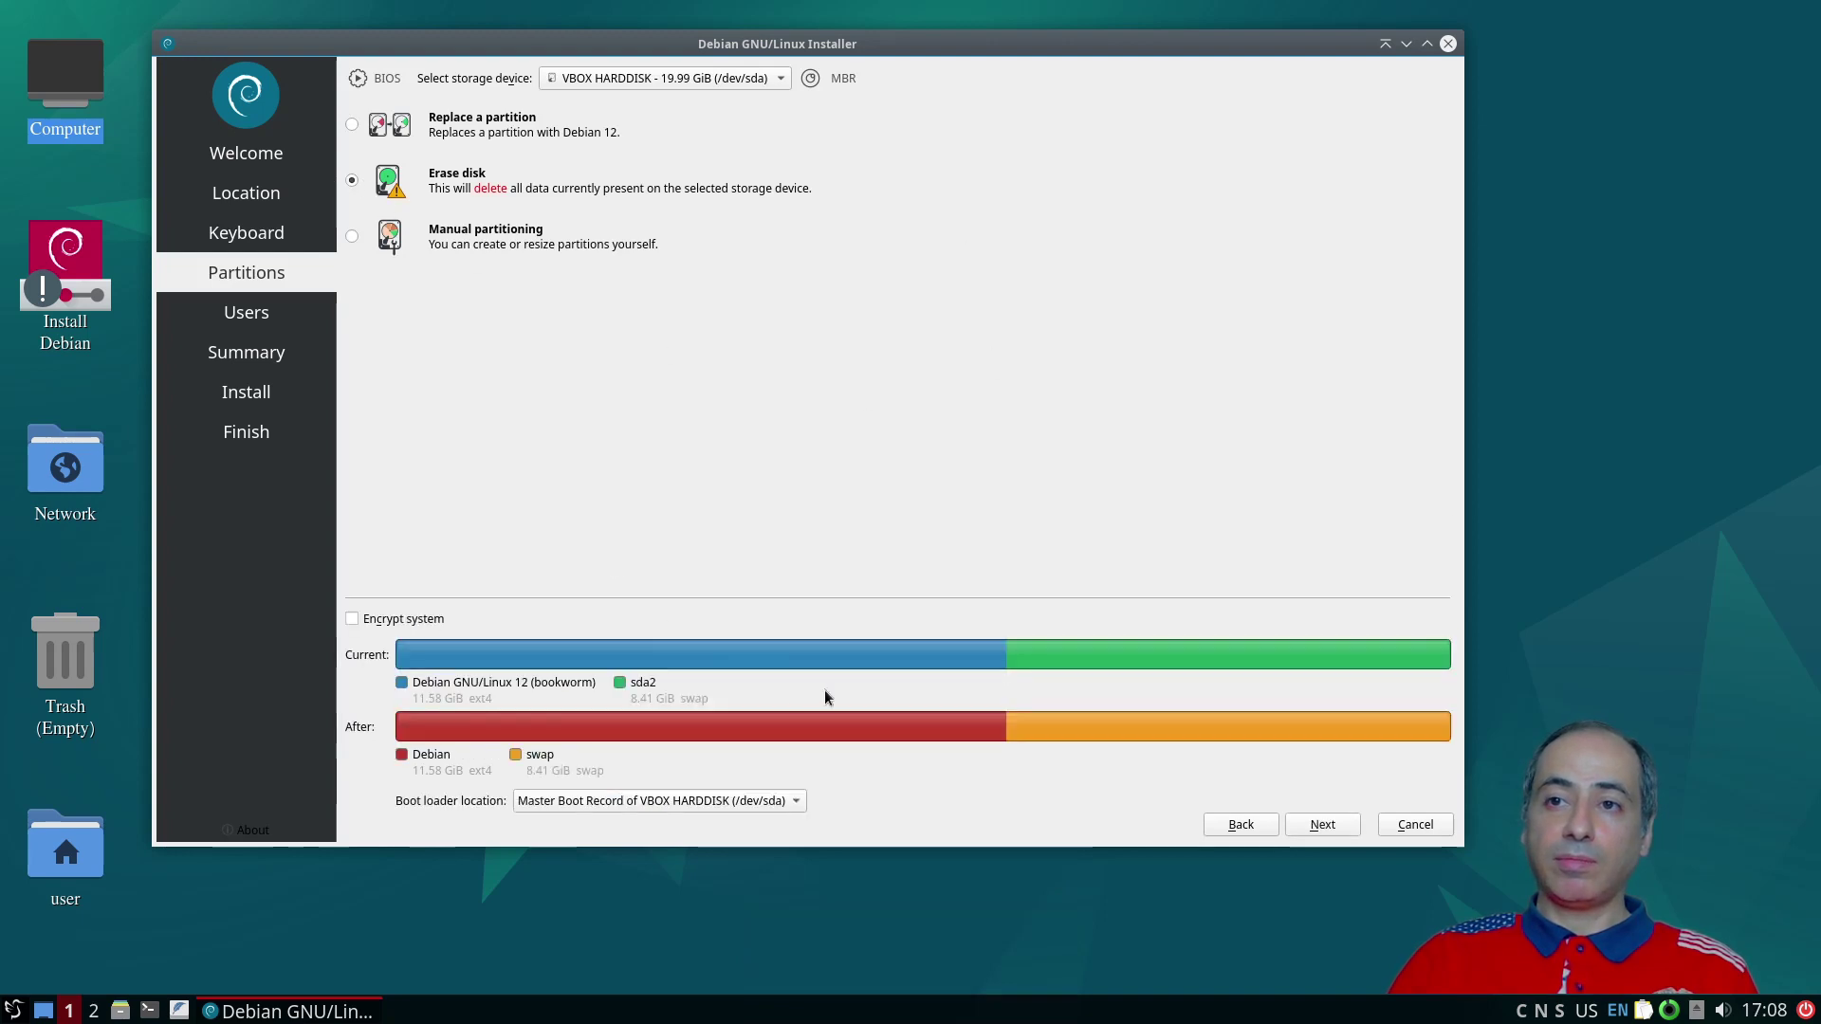
click(1322, 824)
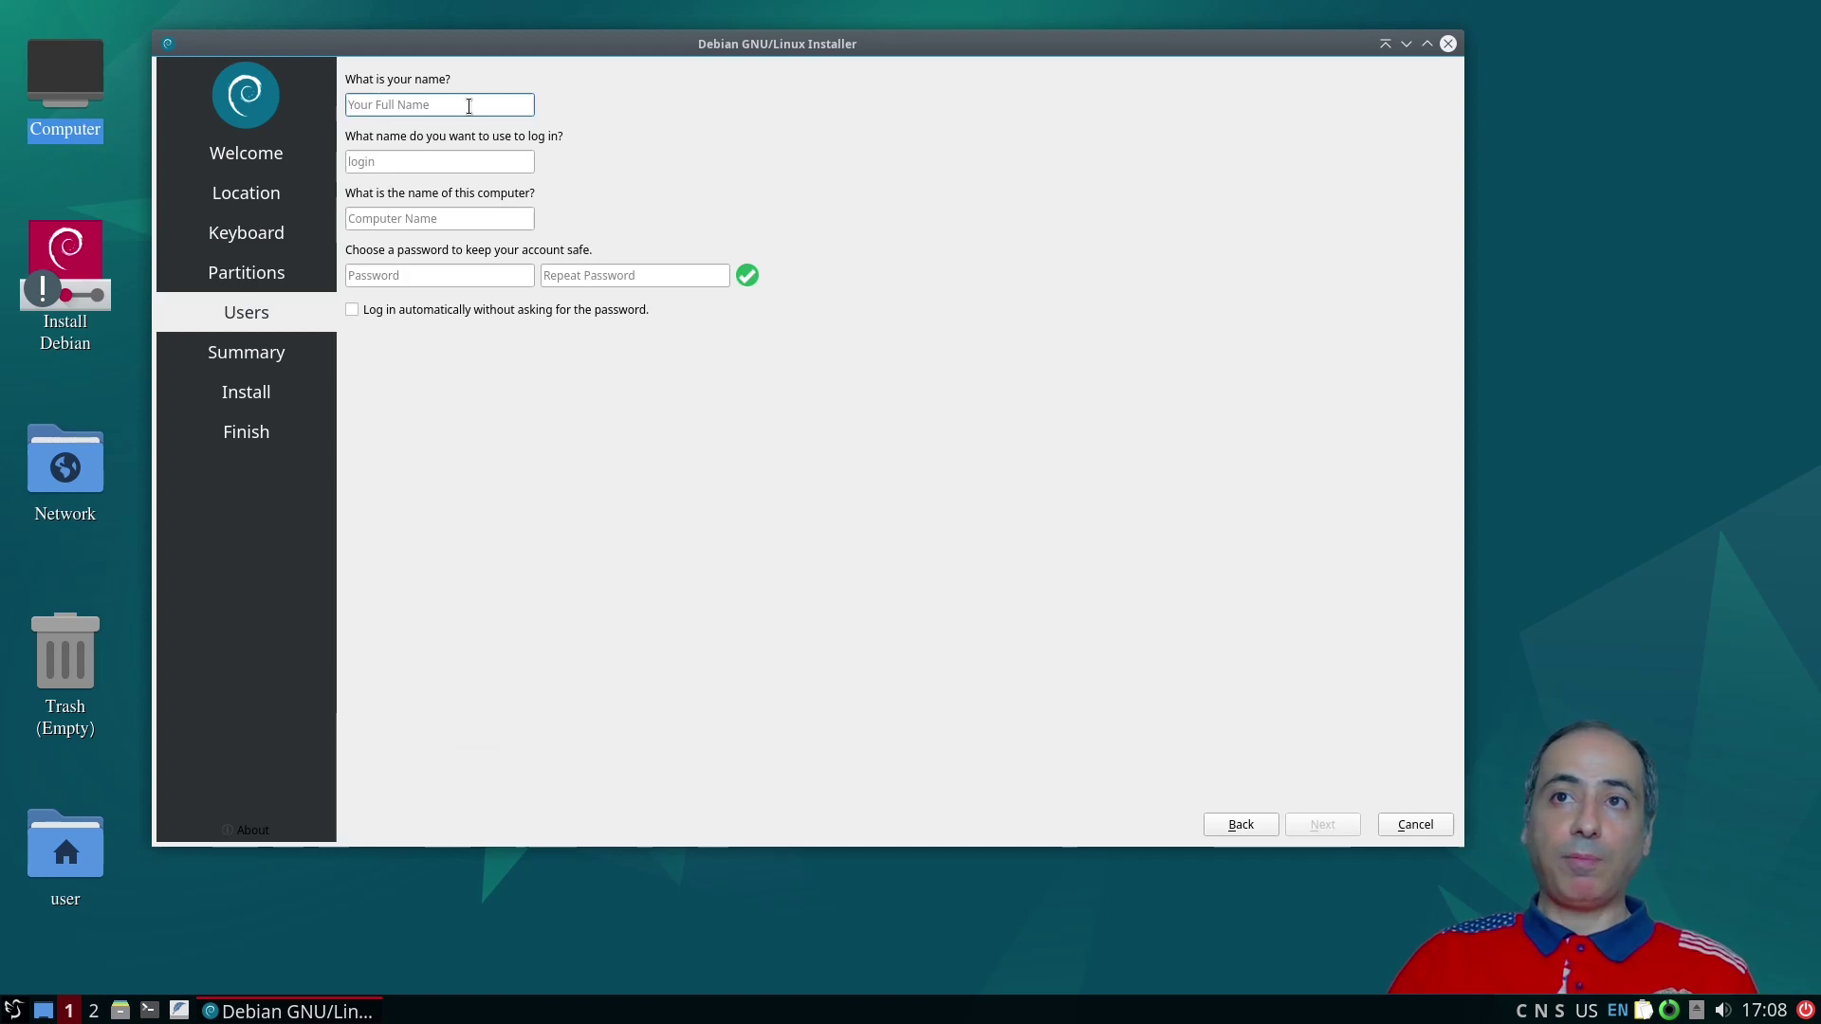
- Enter 'debian12' as the user name, fill in the password fields, and continue to the Summary
text(debian12)
key(Tab)
key(Tab)
text(1)
key(Tab)
text(1)
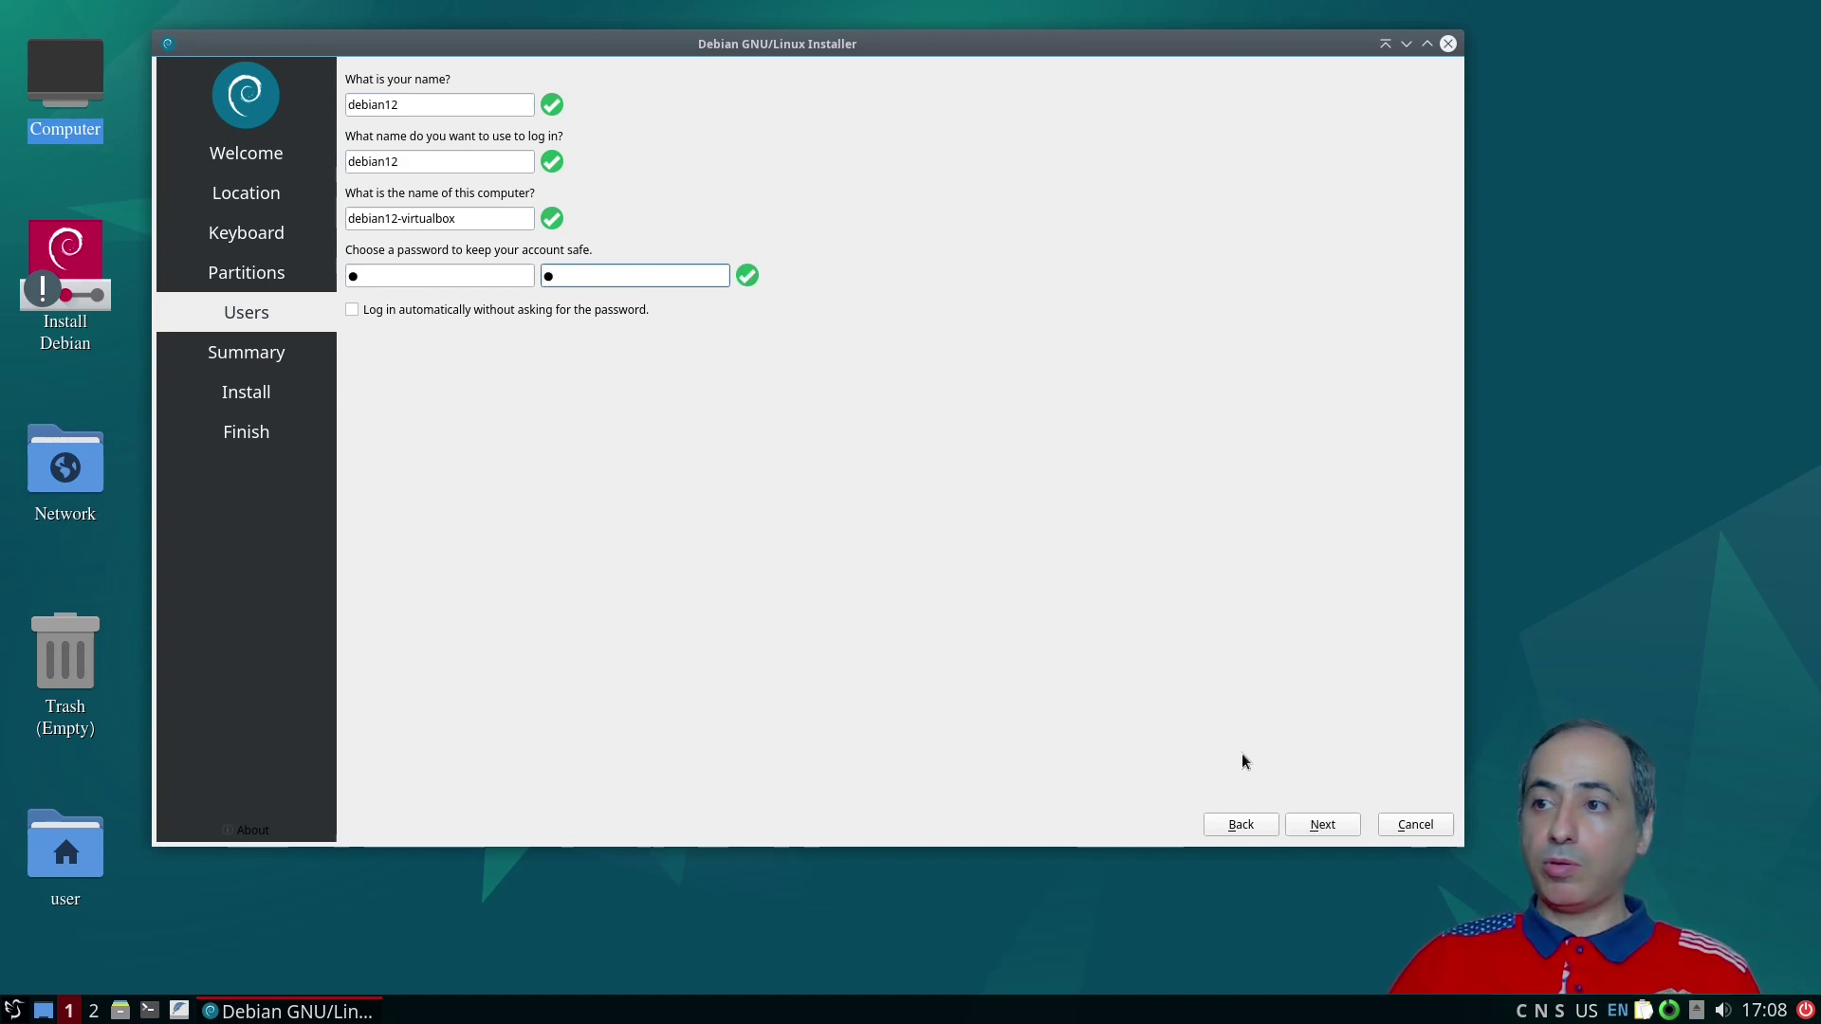
click(1328, 826)
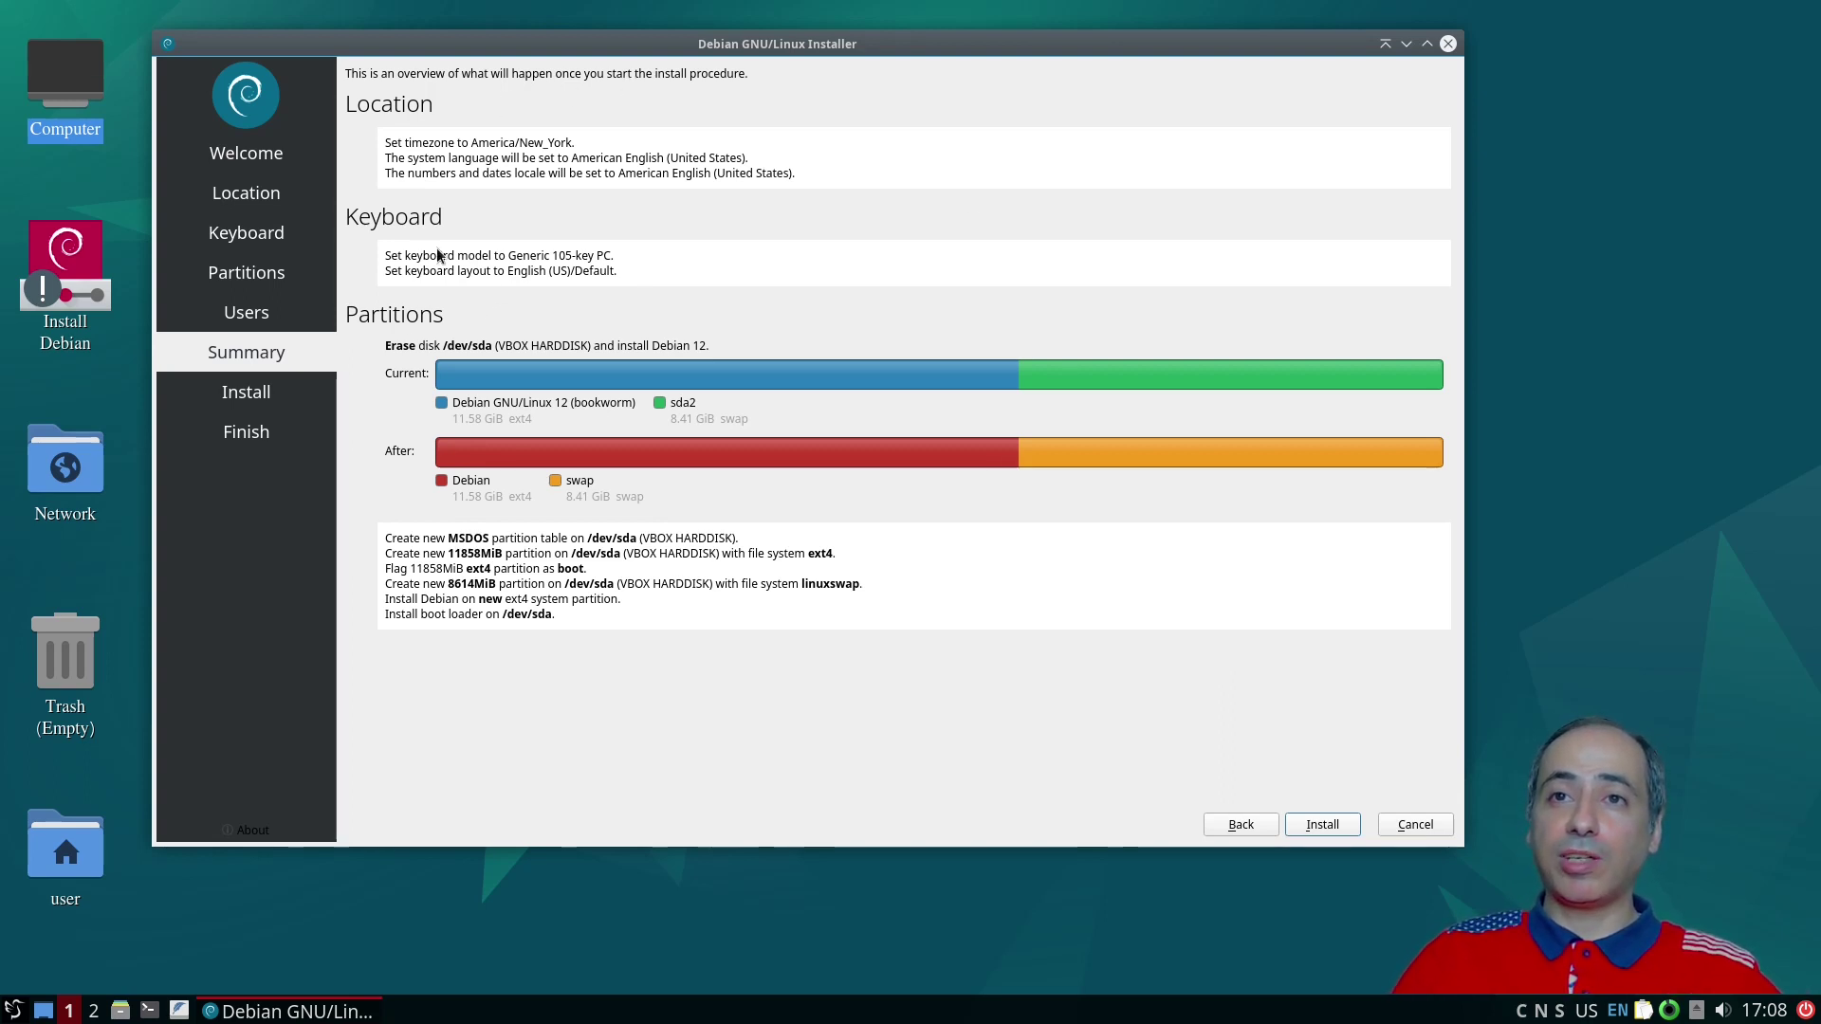
mouse_move(479, 405)
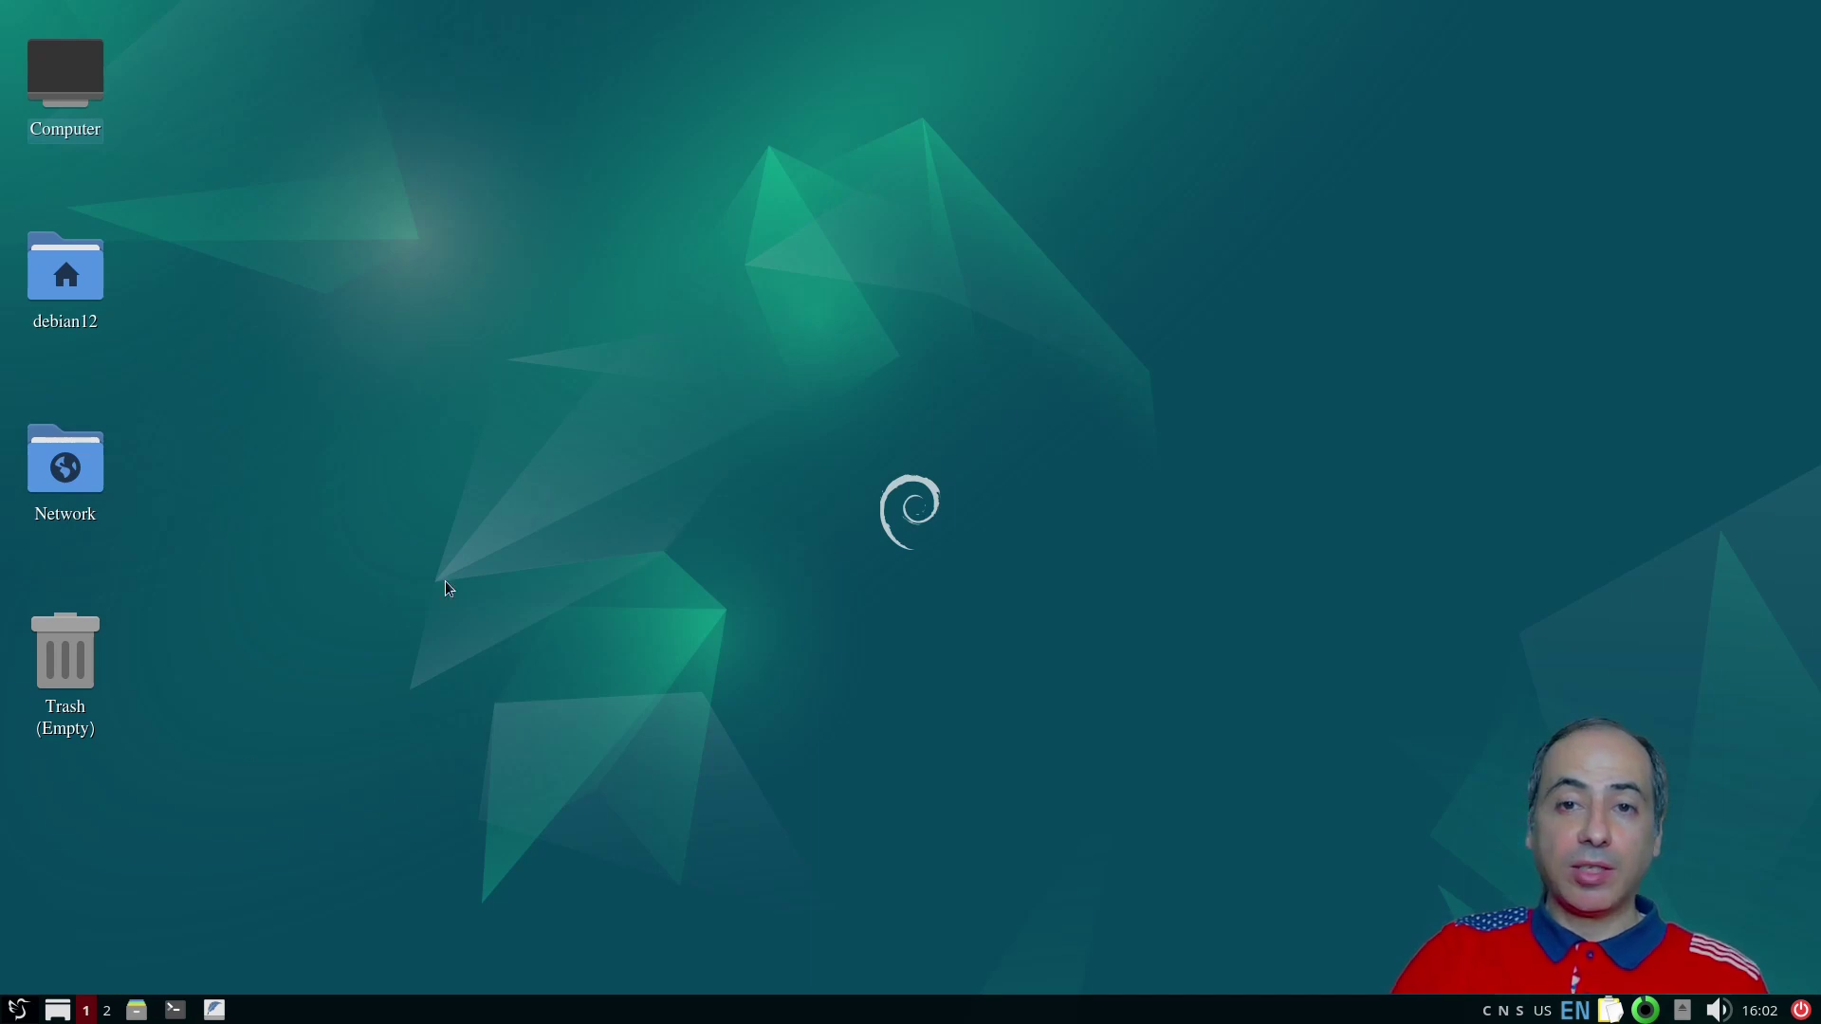
click(17, 1009)
mouse_move(151, 560)
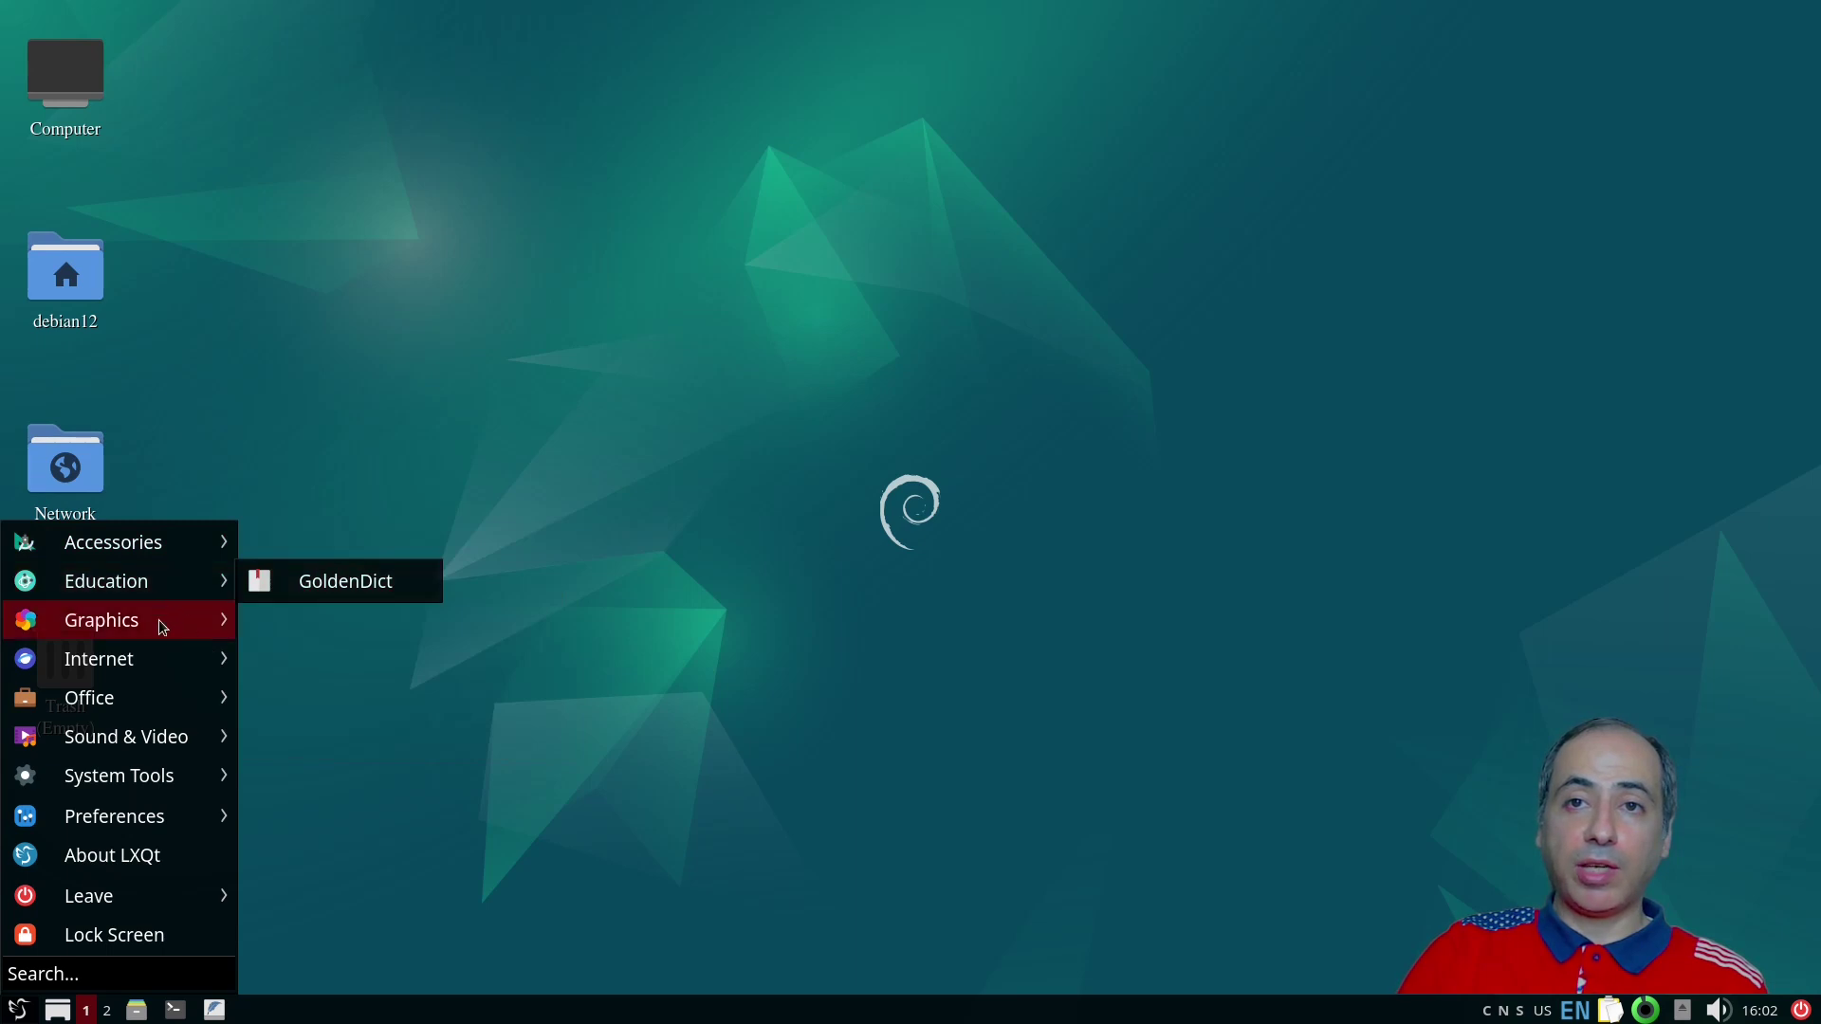
mouse_move(163, 621)
mouse_move(142, 659)
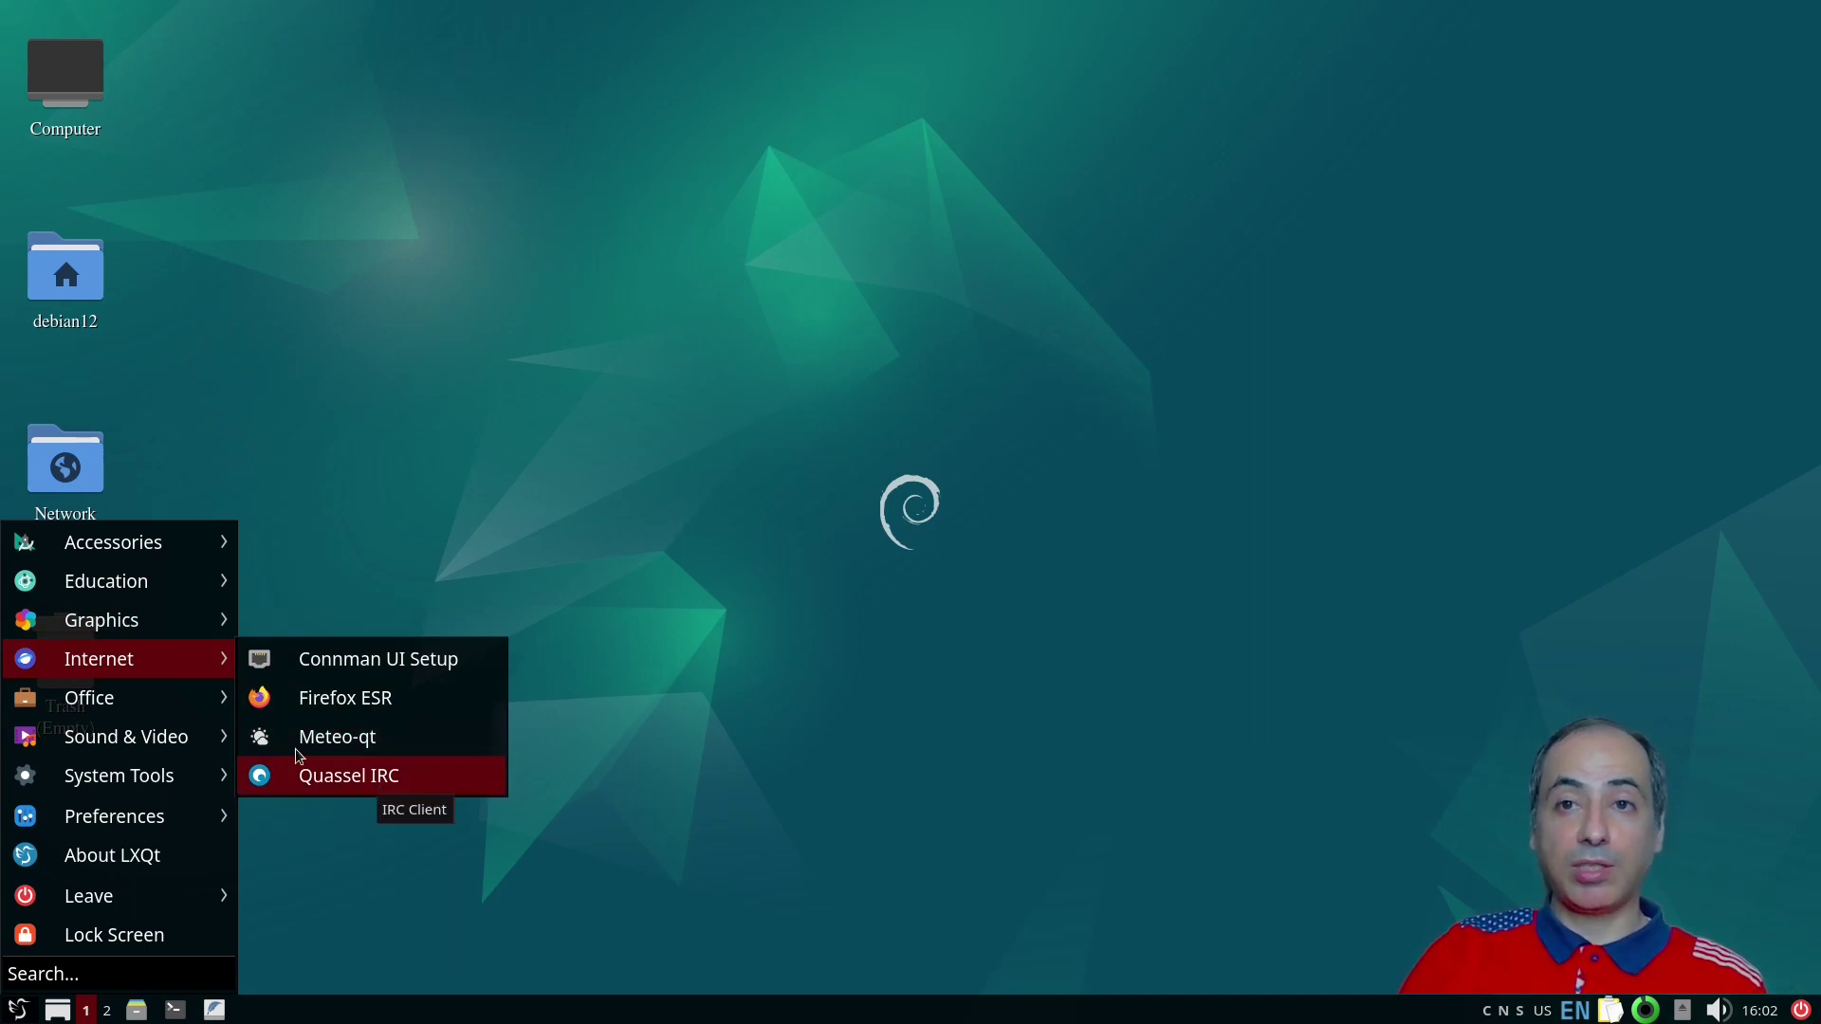
mouse_move(182, 698)
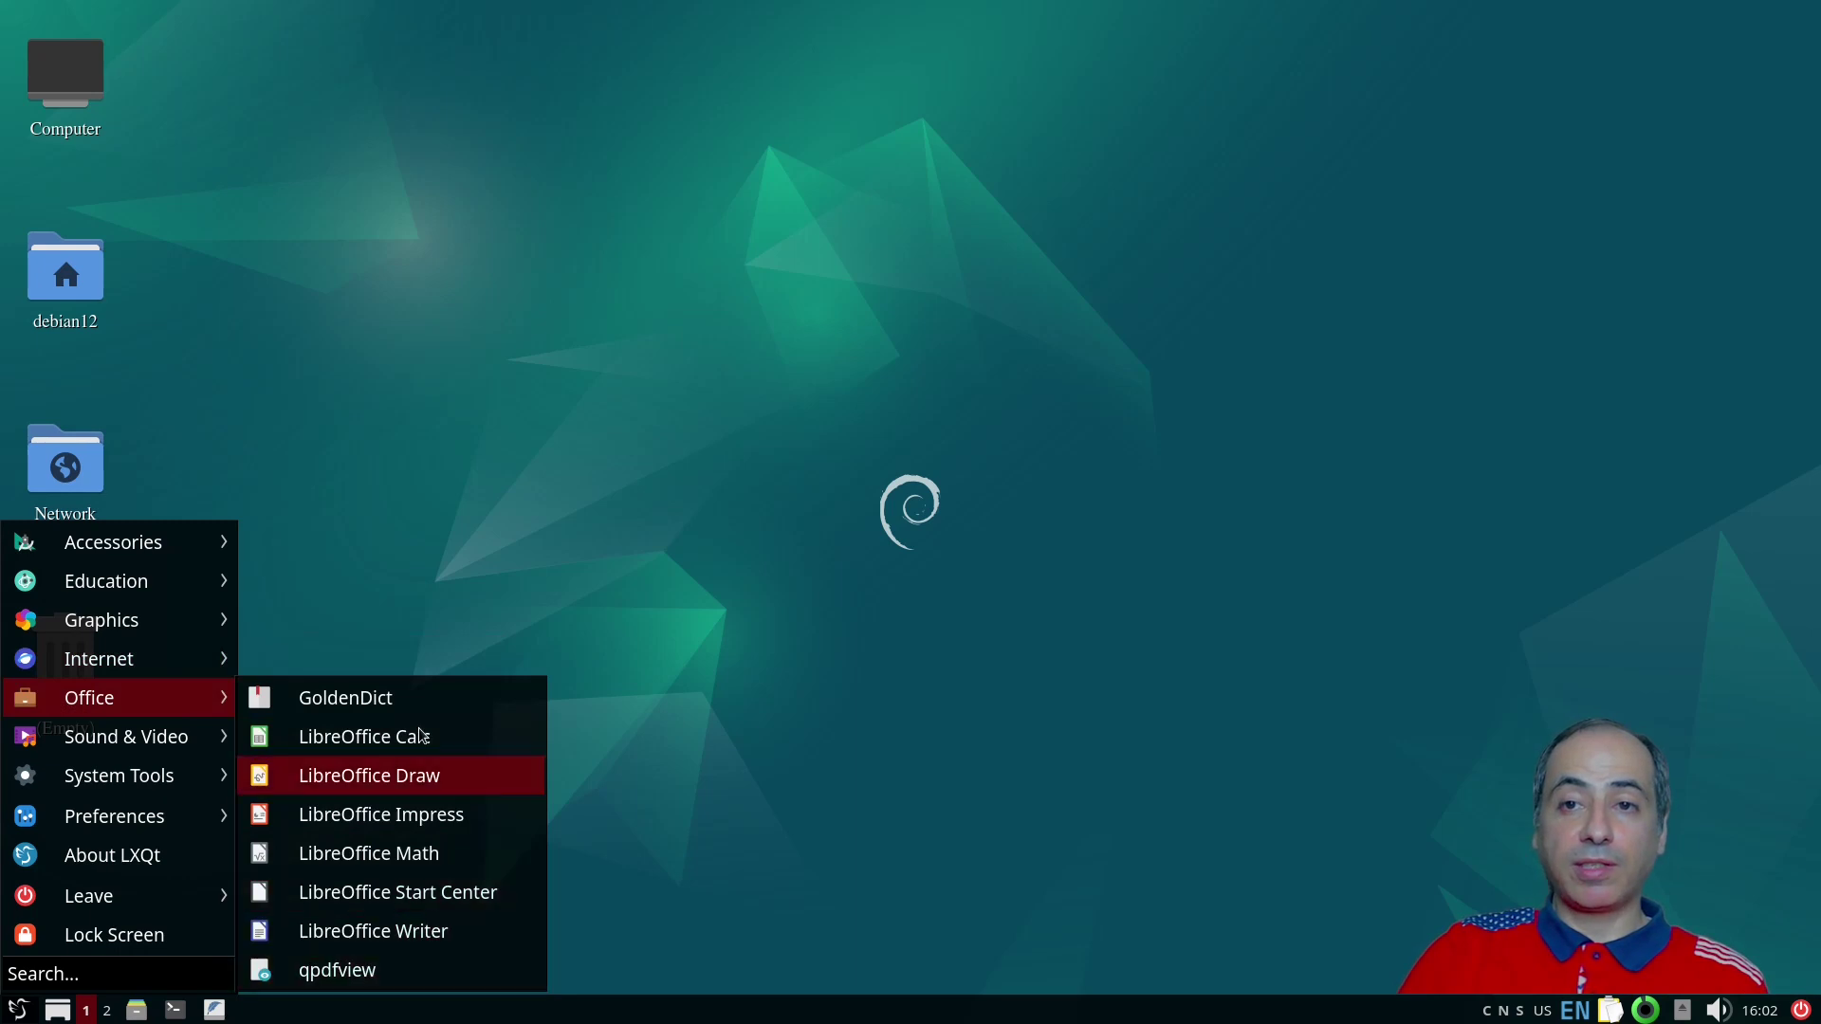
mouse_move(175, 753)
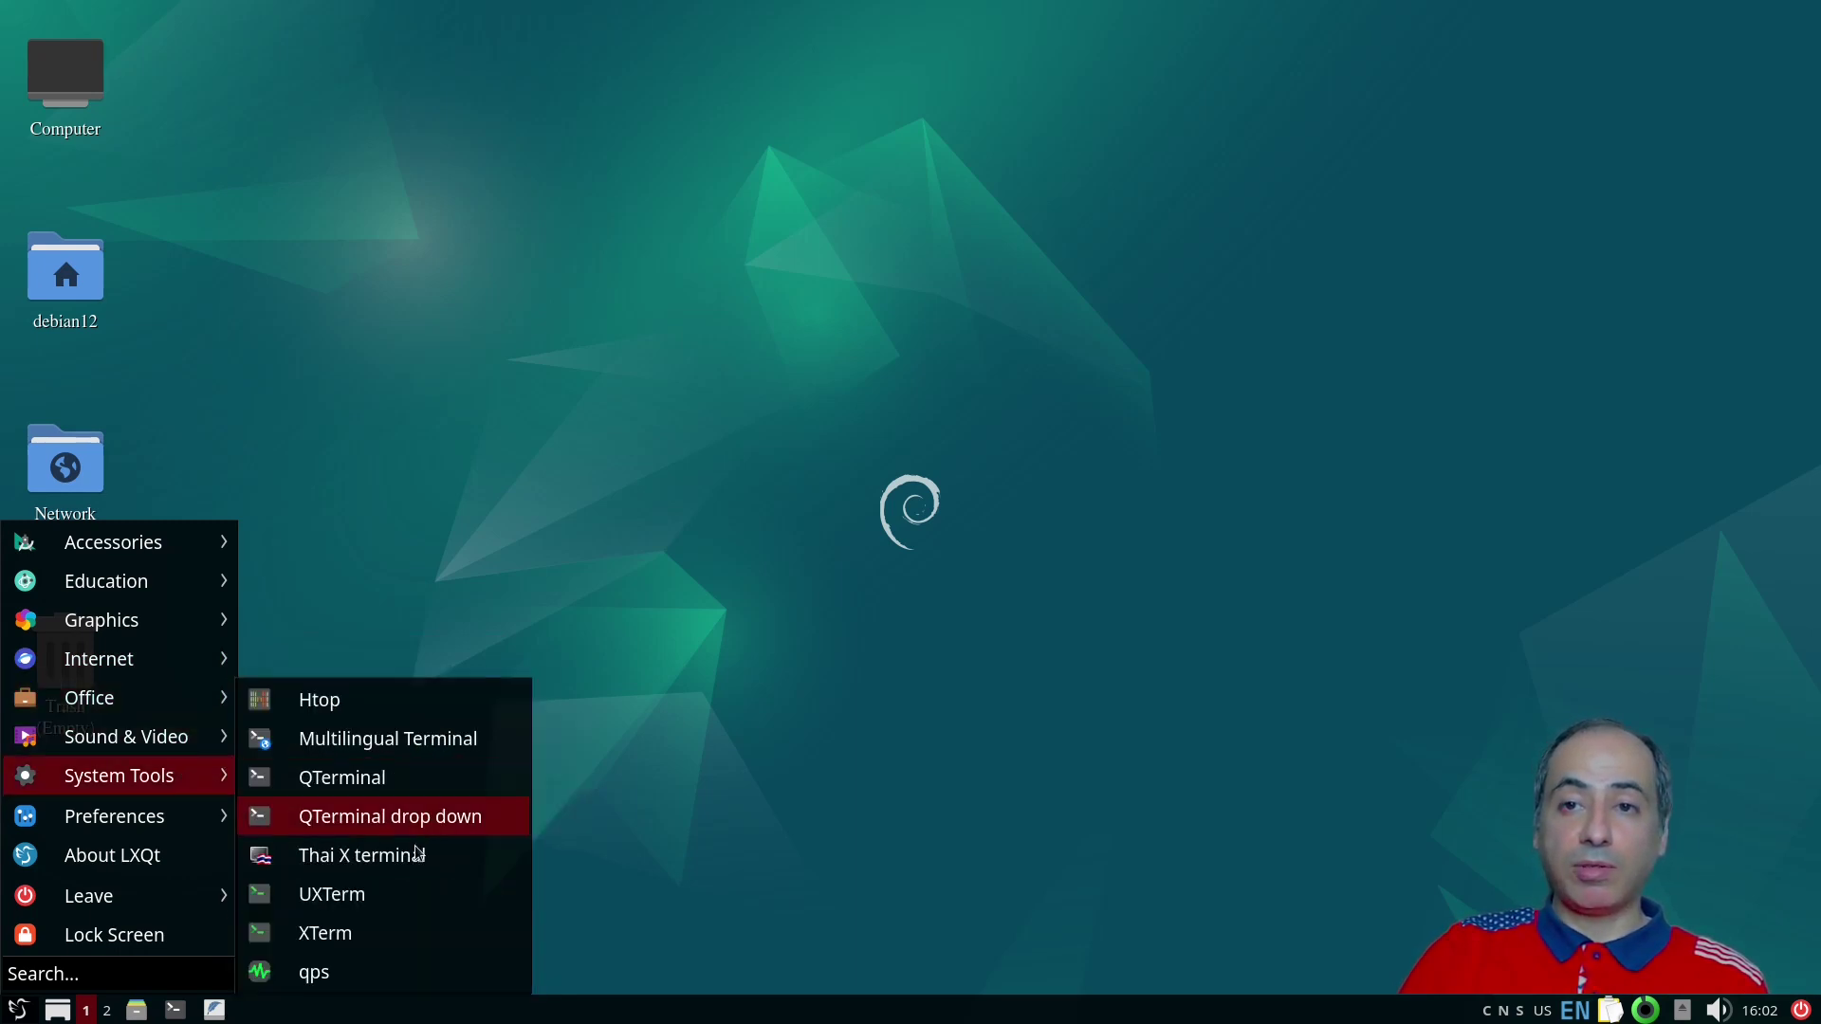
mouse_move(203, 815)
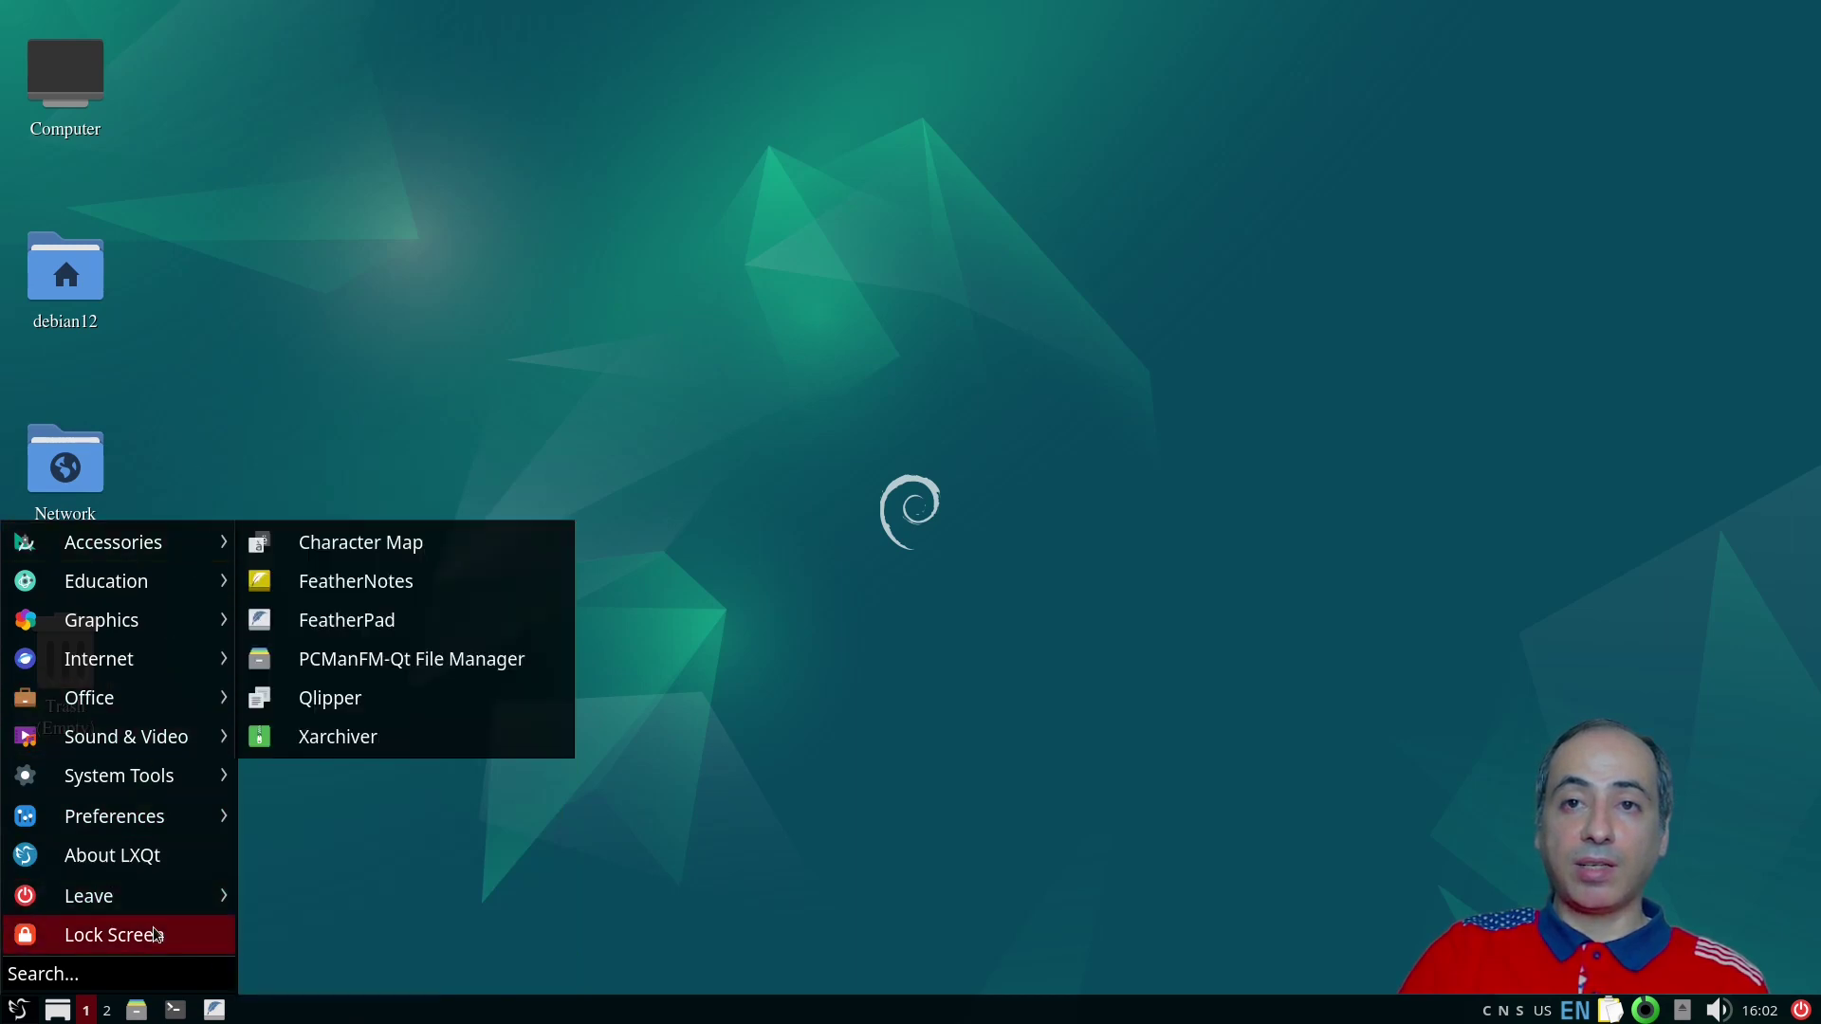
mouse_move(202, 538)
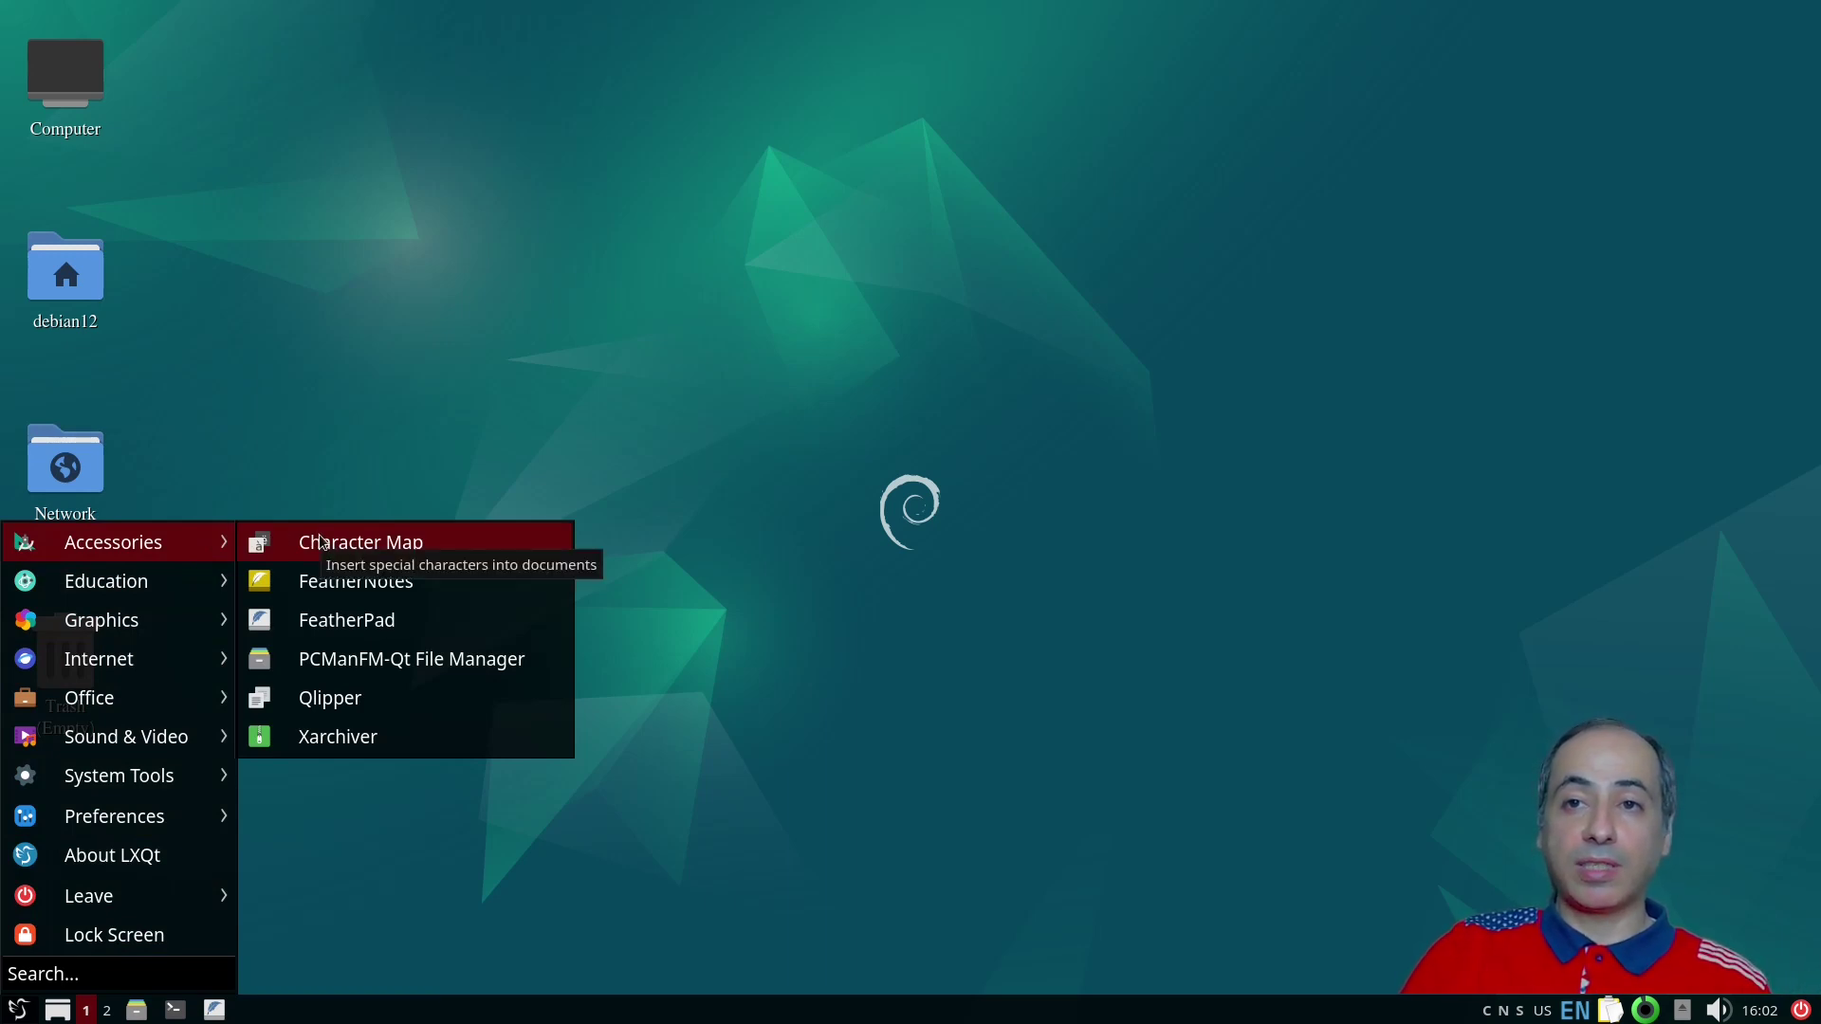
click(340, 356)
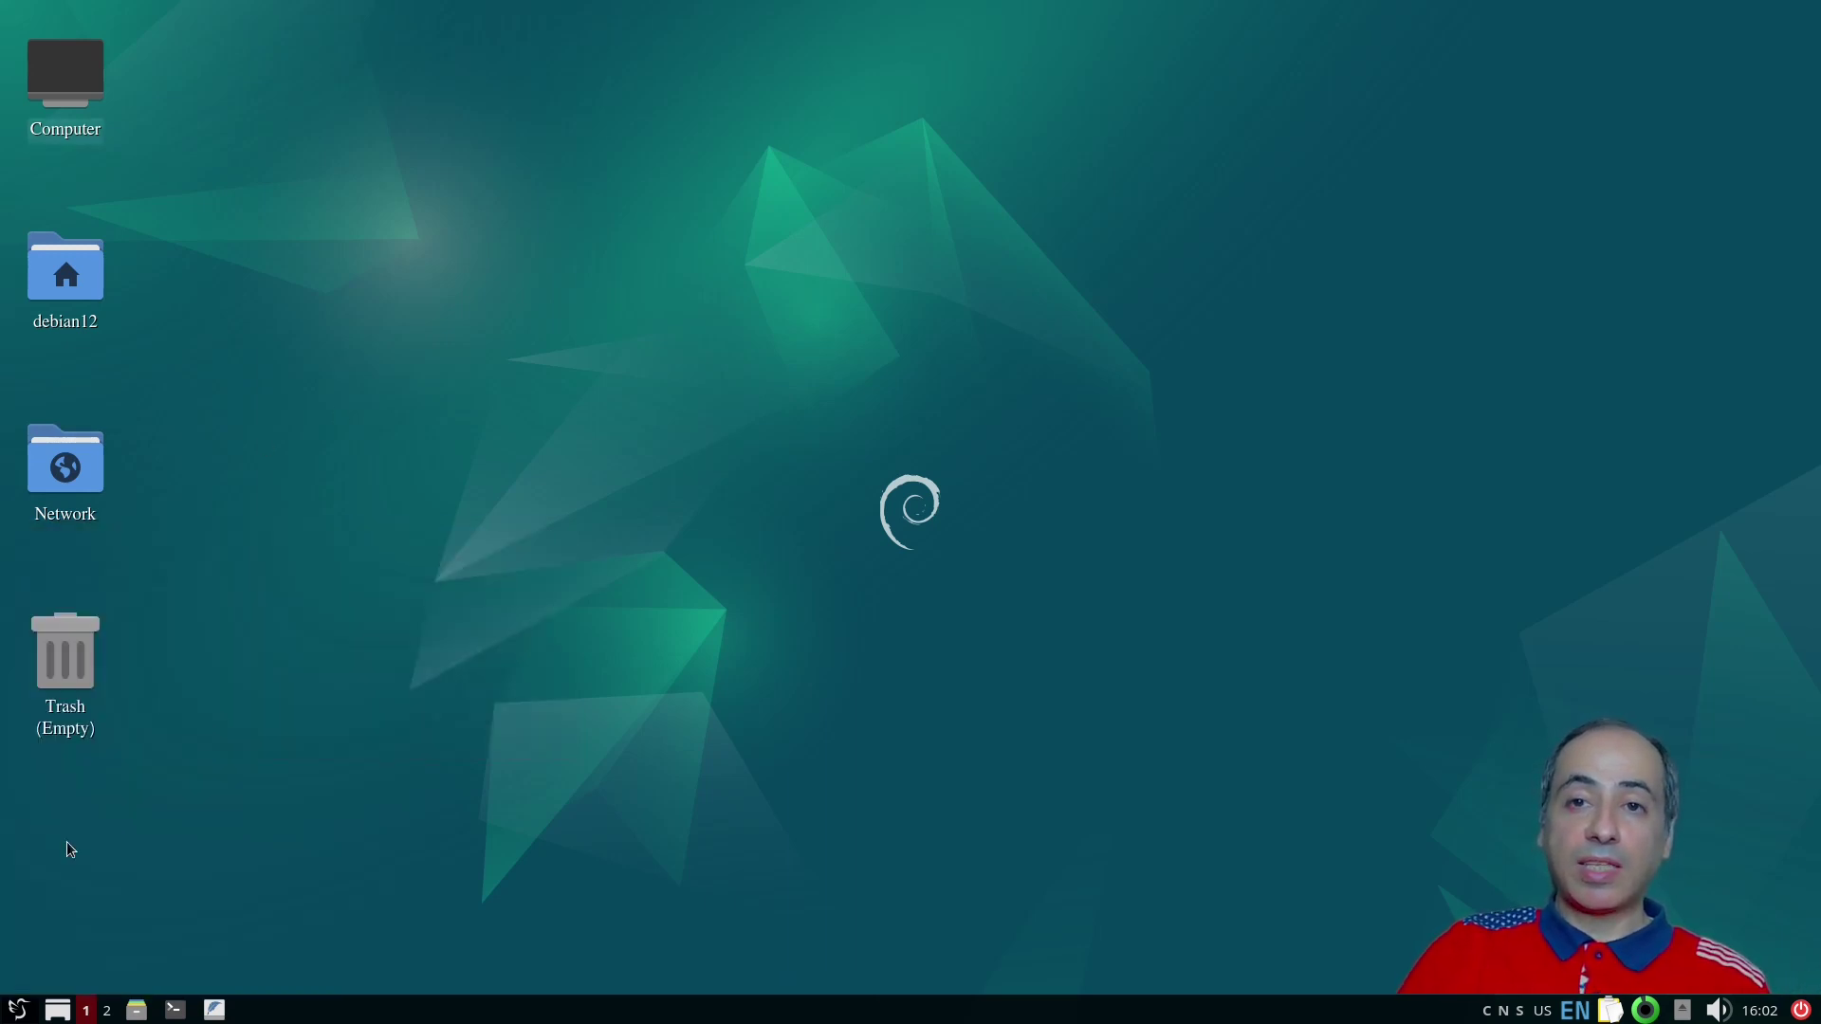
click(17, 1011)
- Open a terminal in the Desktop folder and run df, showing /dev/sda1 at 84% used
click(416, 353)
right_click(477, 274)
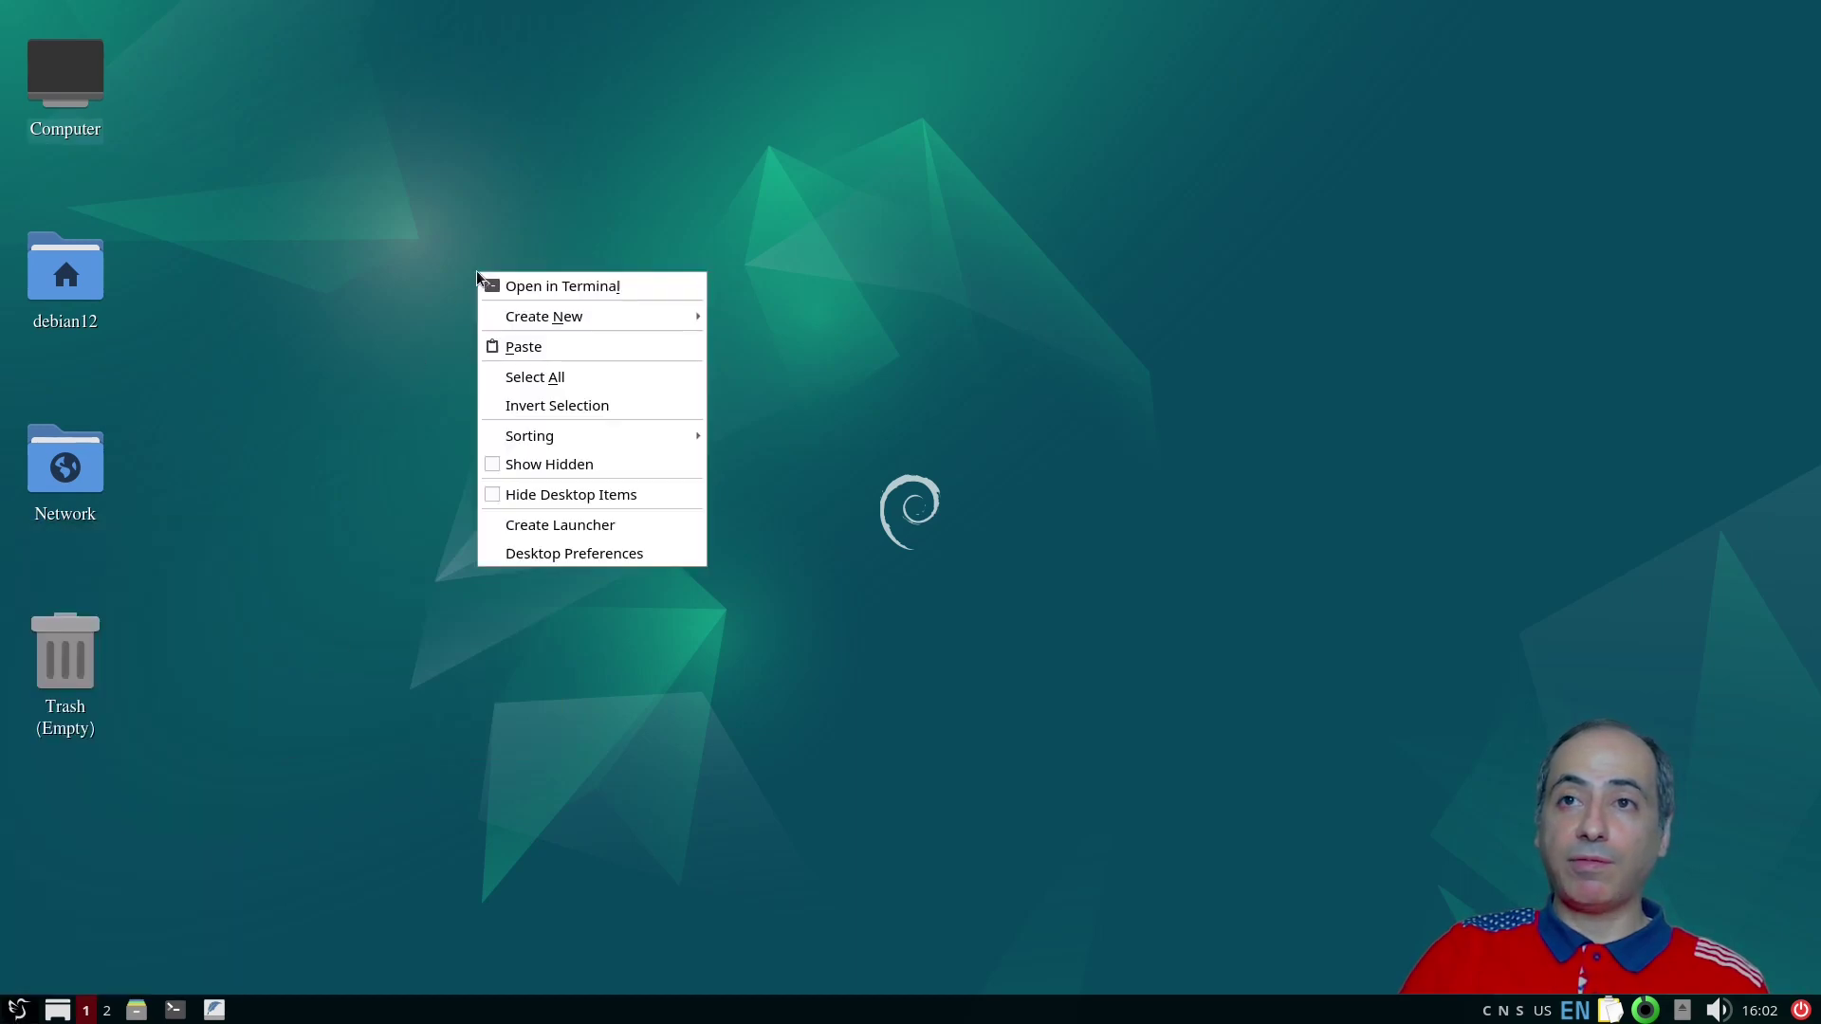
click(507, 287)
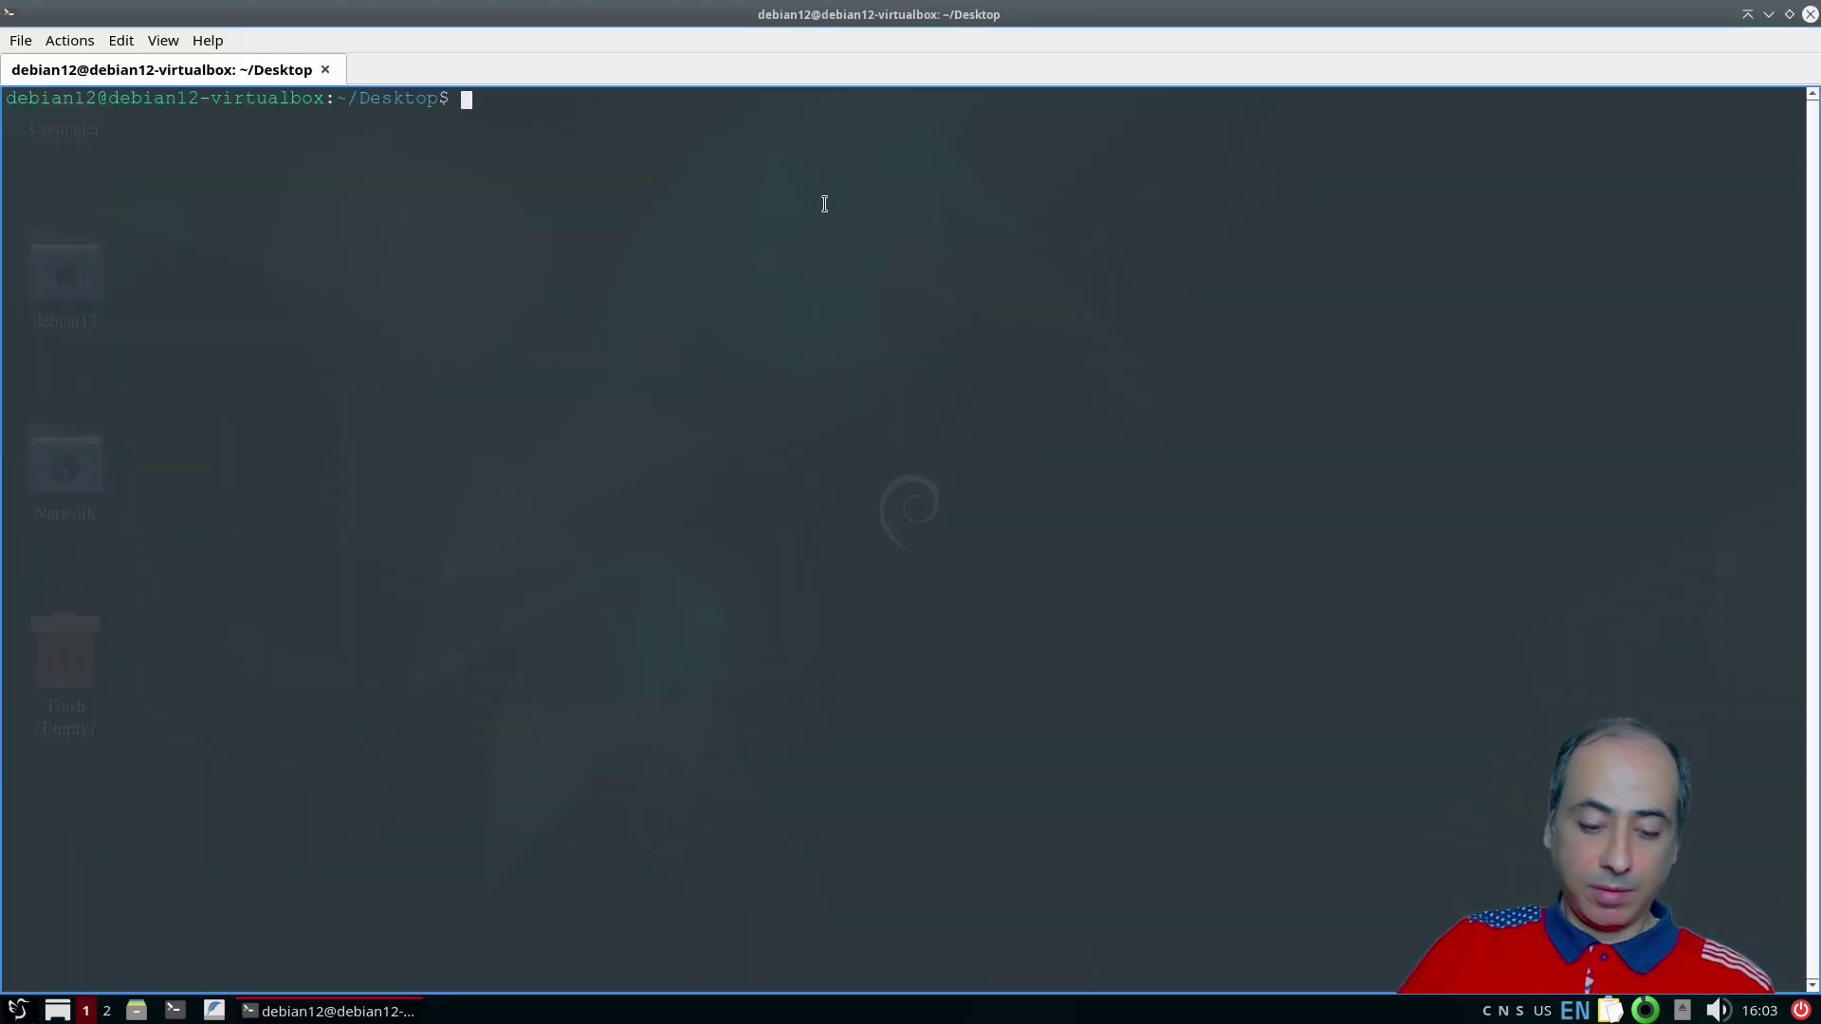
text(df)
key(Return)
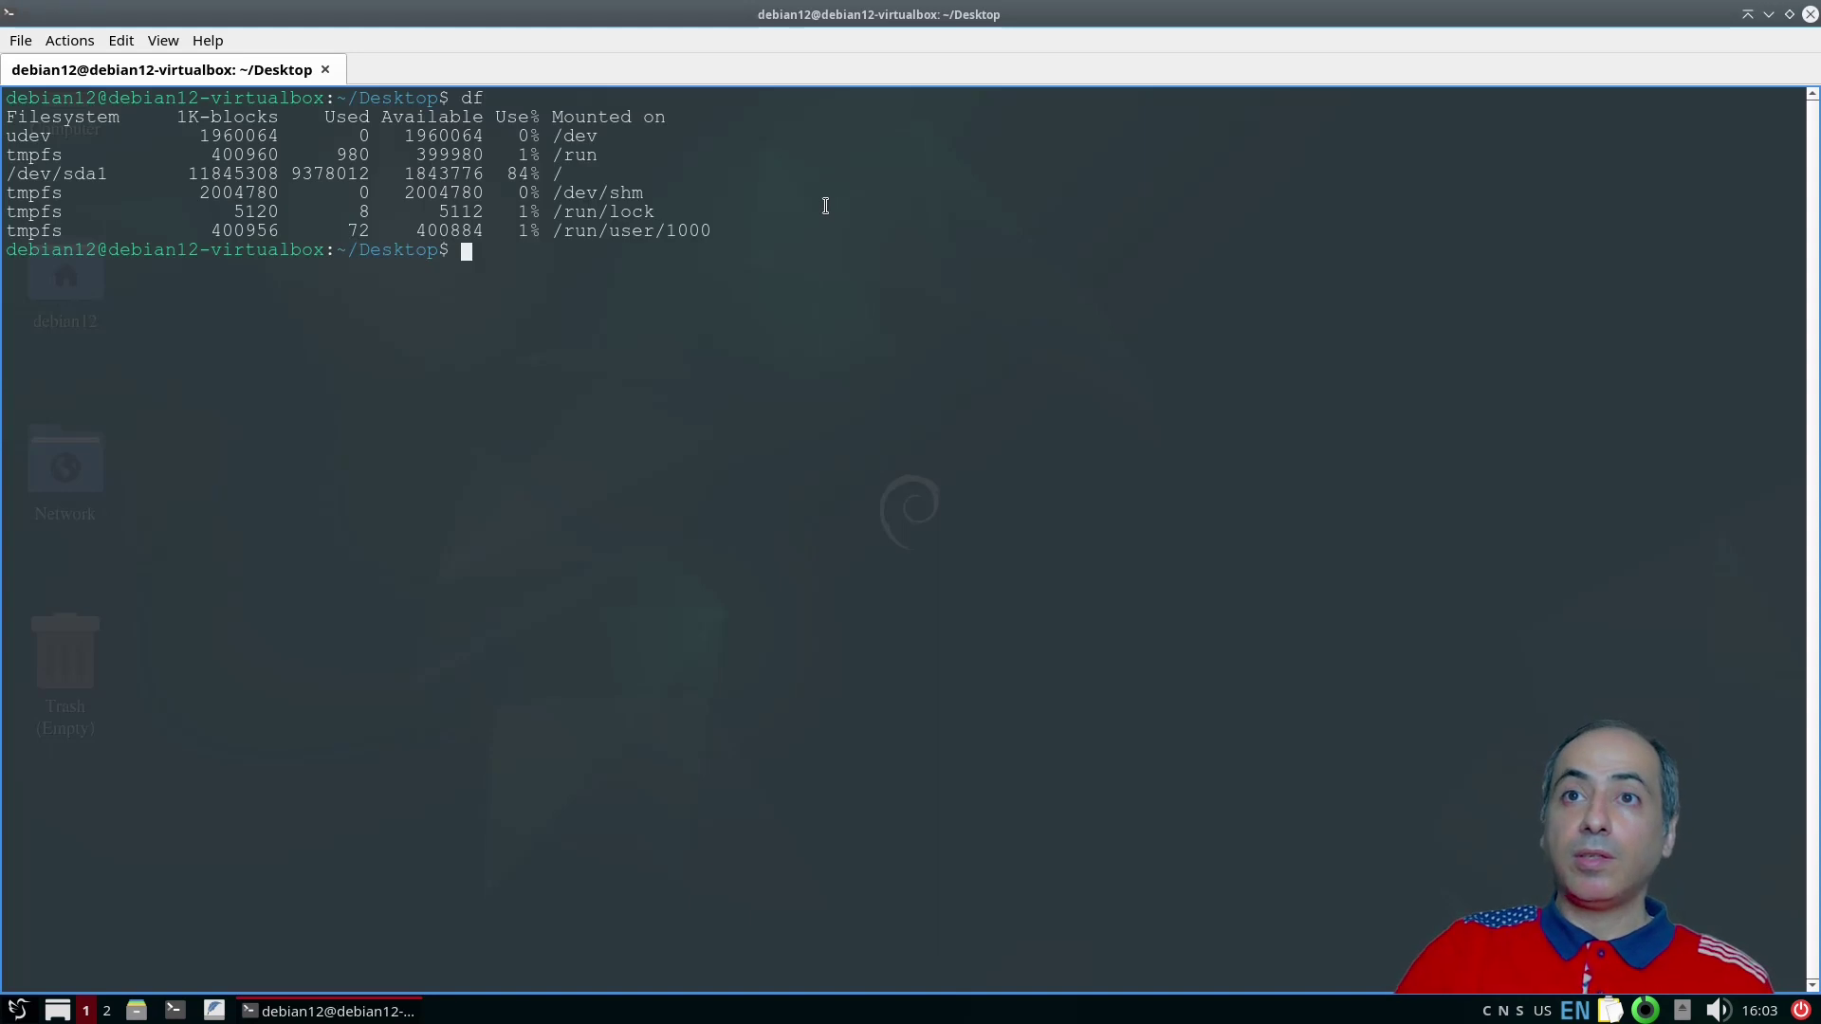
drag(292, 175, 320, 176)
click(334, 174)
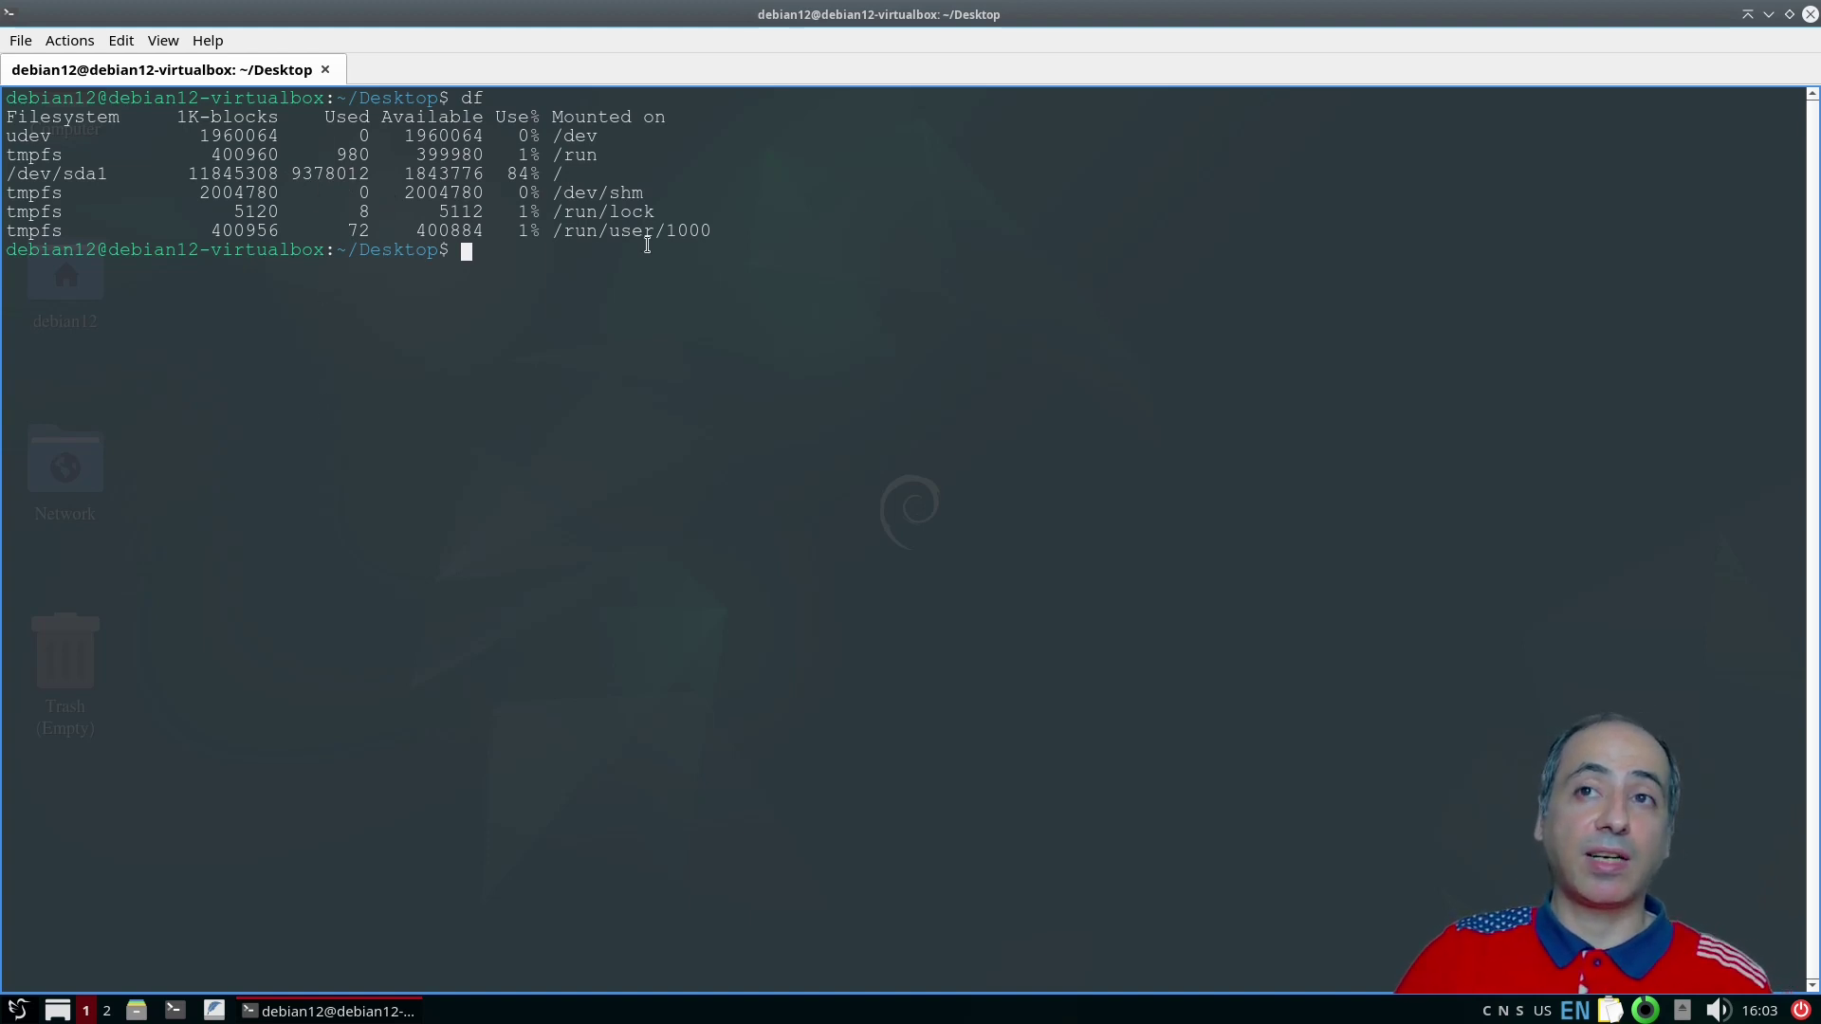
- Scan the root filesystem with ncdu /, open /usr and browse its entries down to /src
text(ncdu /)
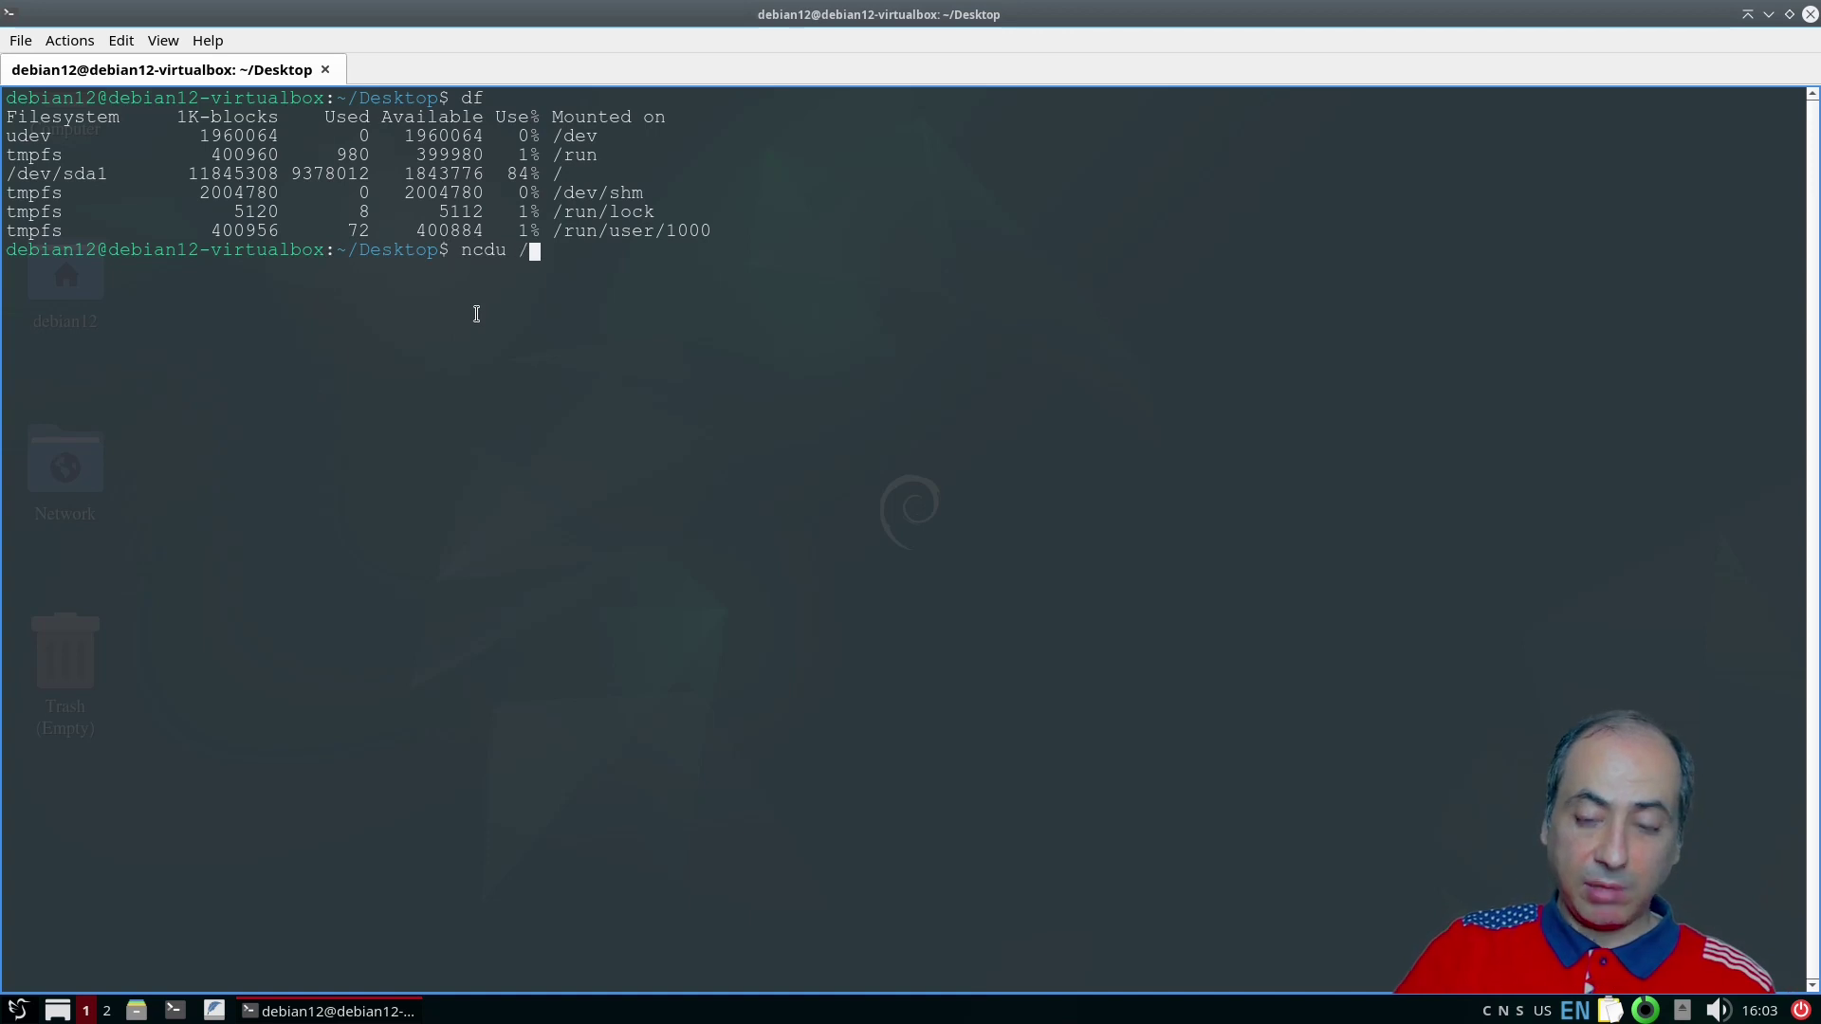
key(Return)
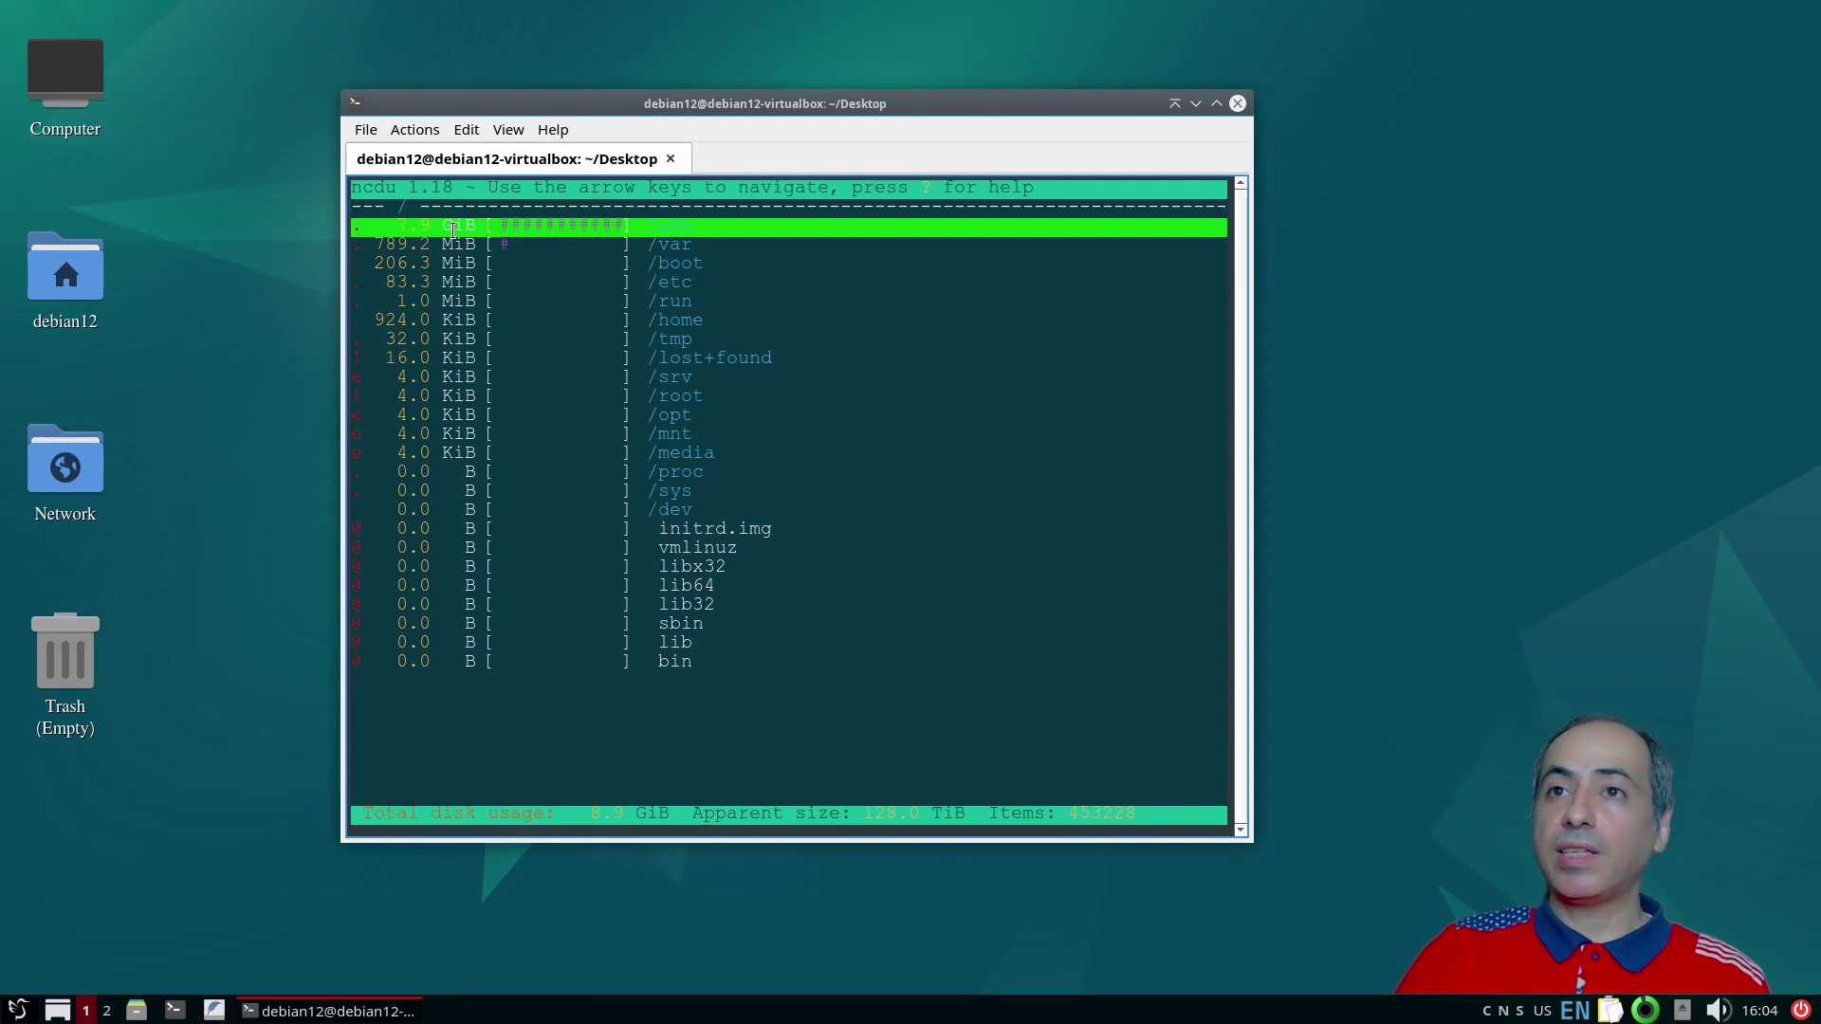
key(Return)
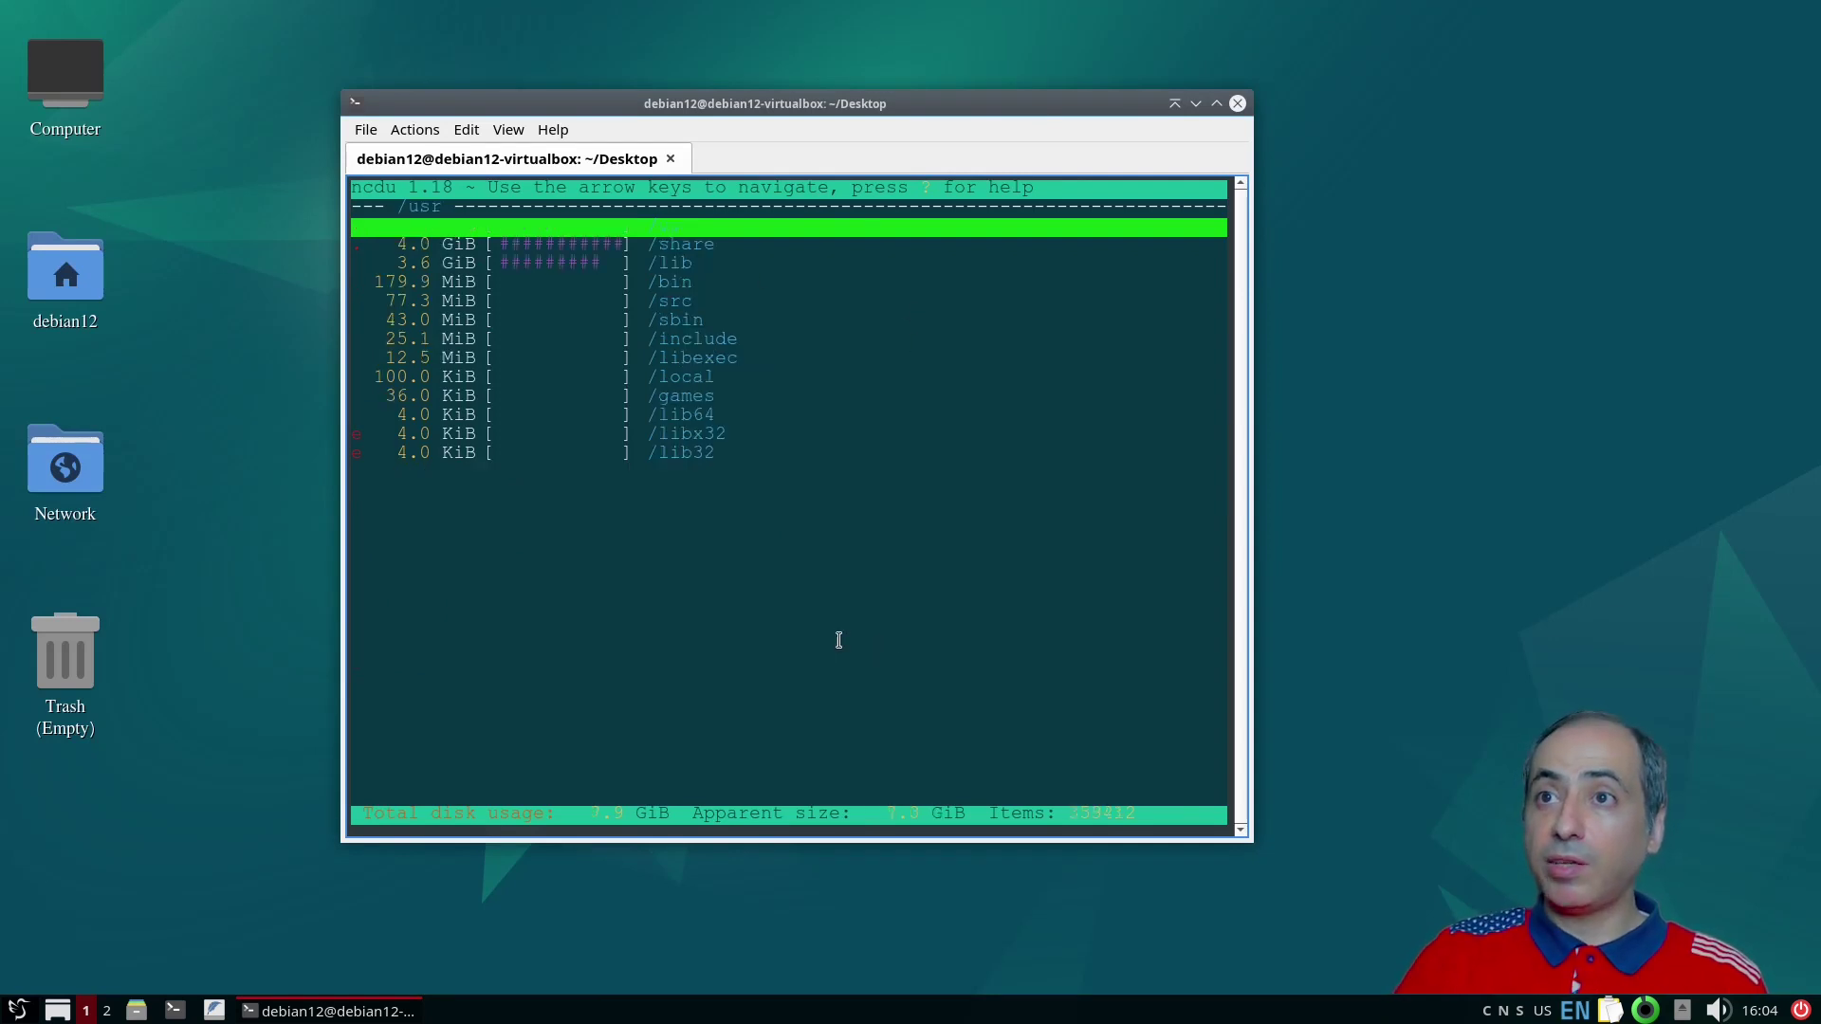
key(Down)
key(Up)
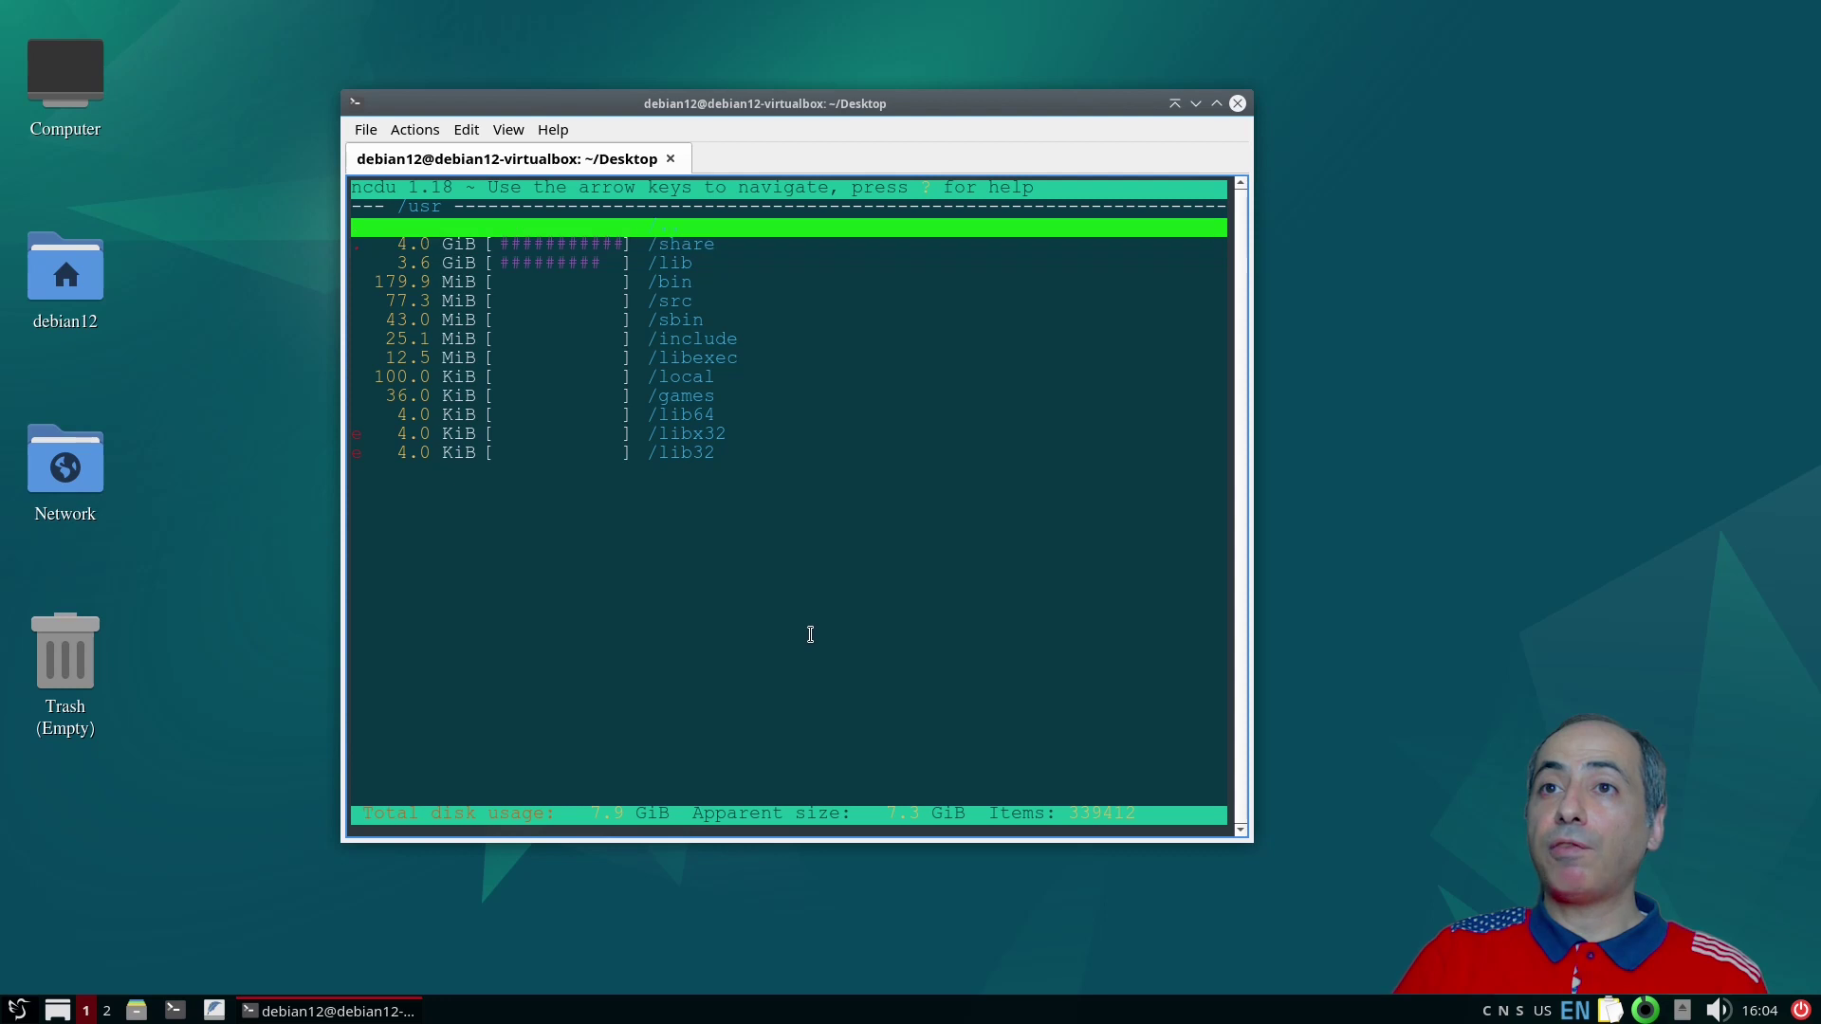
key(Down)
key(Down)
key(Down)
key(Down)
key(Up)
key(Up)
key(Up)
key(Down)
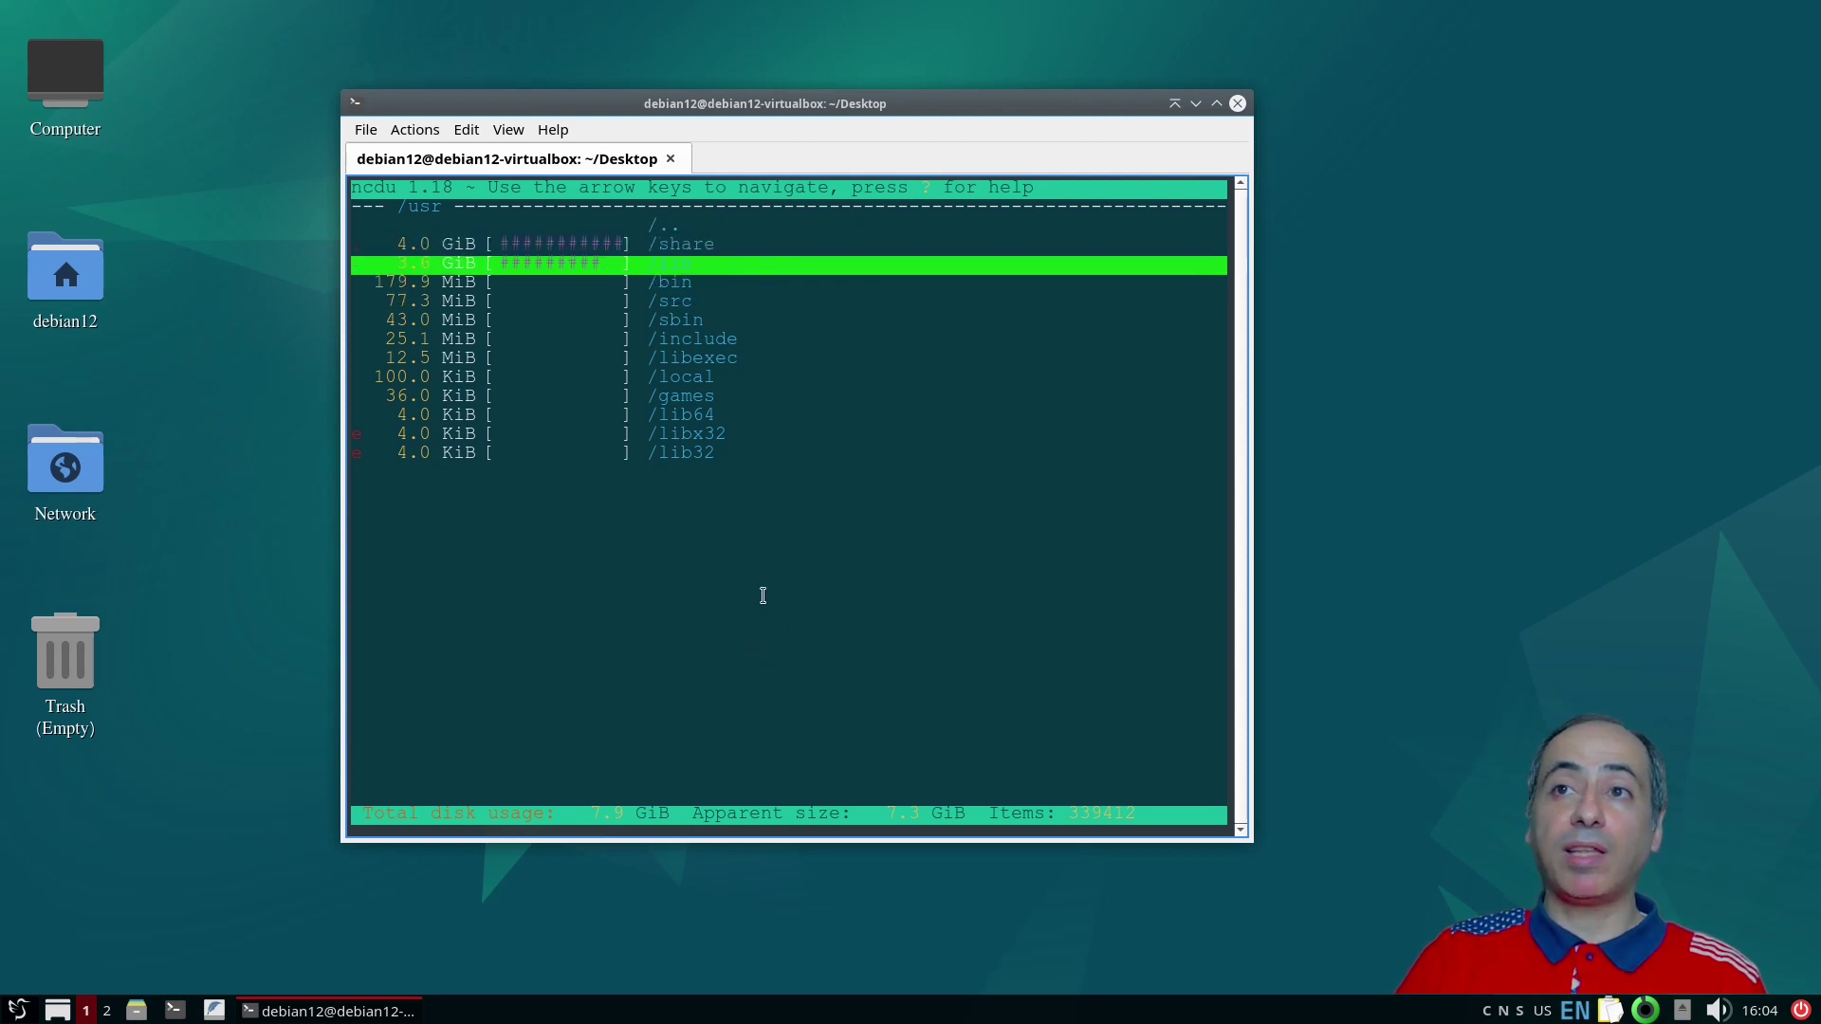
- Open /usr/lib, browse x86_64-linux-gnu and modules, then return to /usr
key(Return)
key(Down)
key(Down)
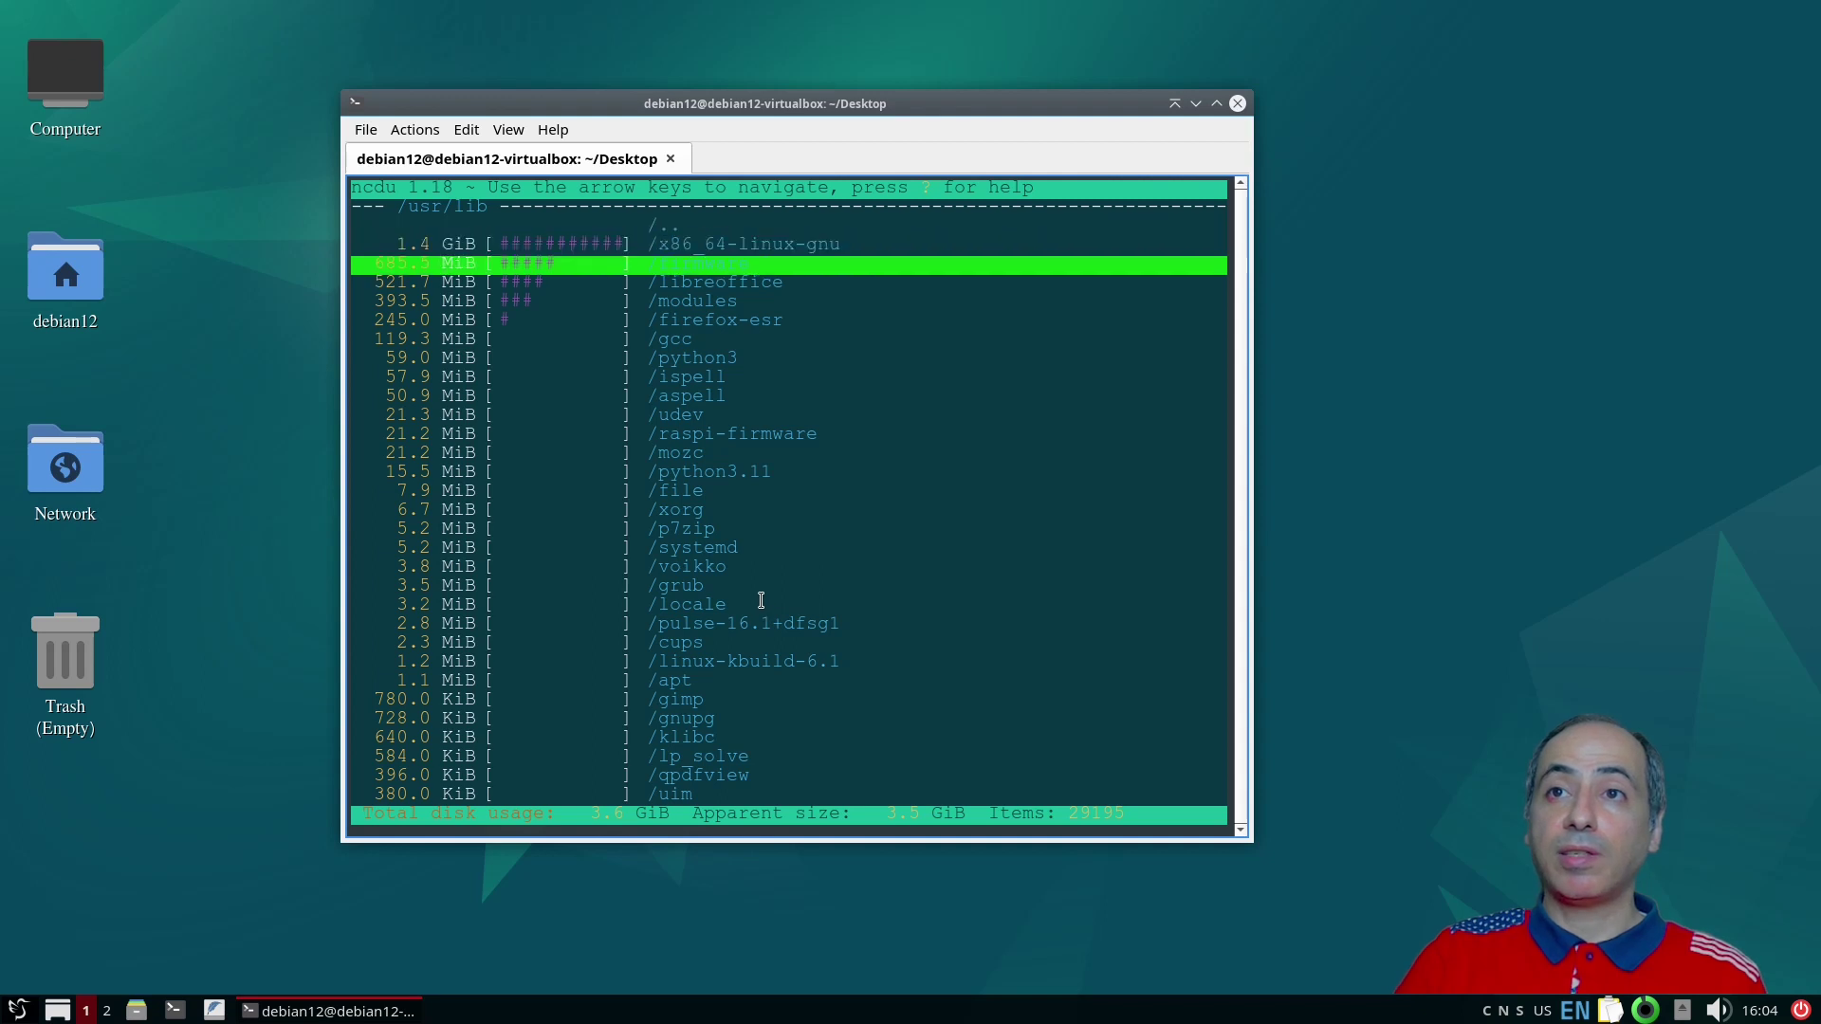
key(Down)
key(Down)
key(Up)
key(Up)
key(Up)
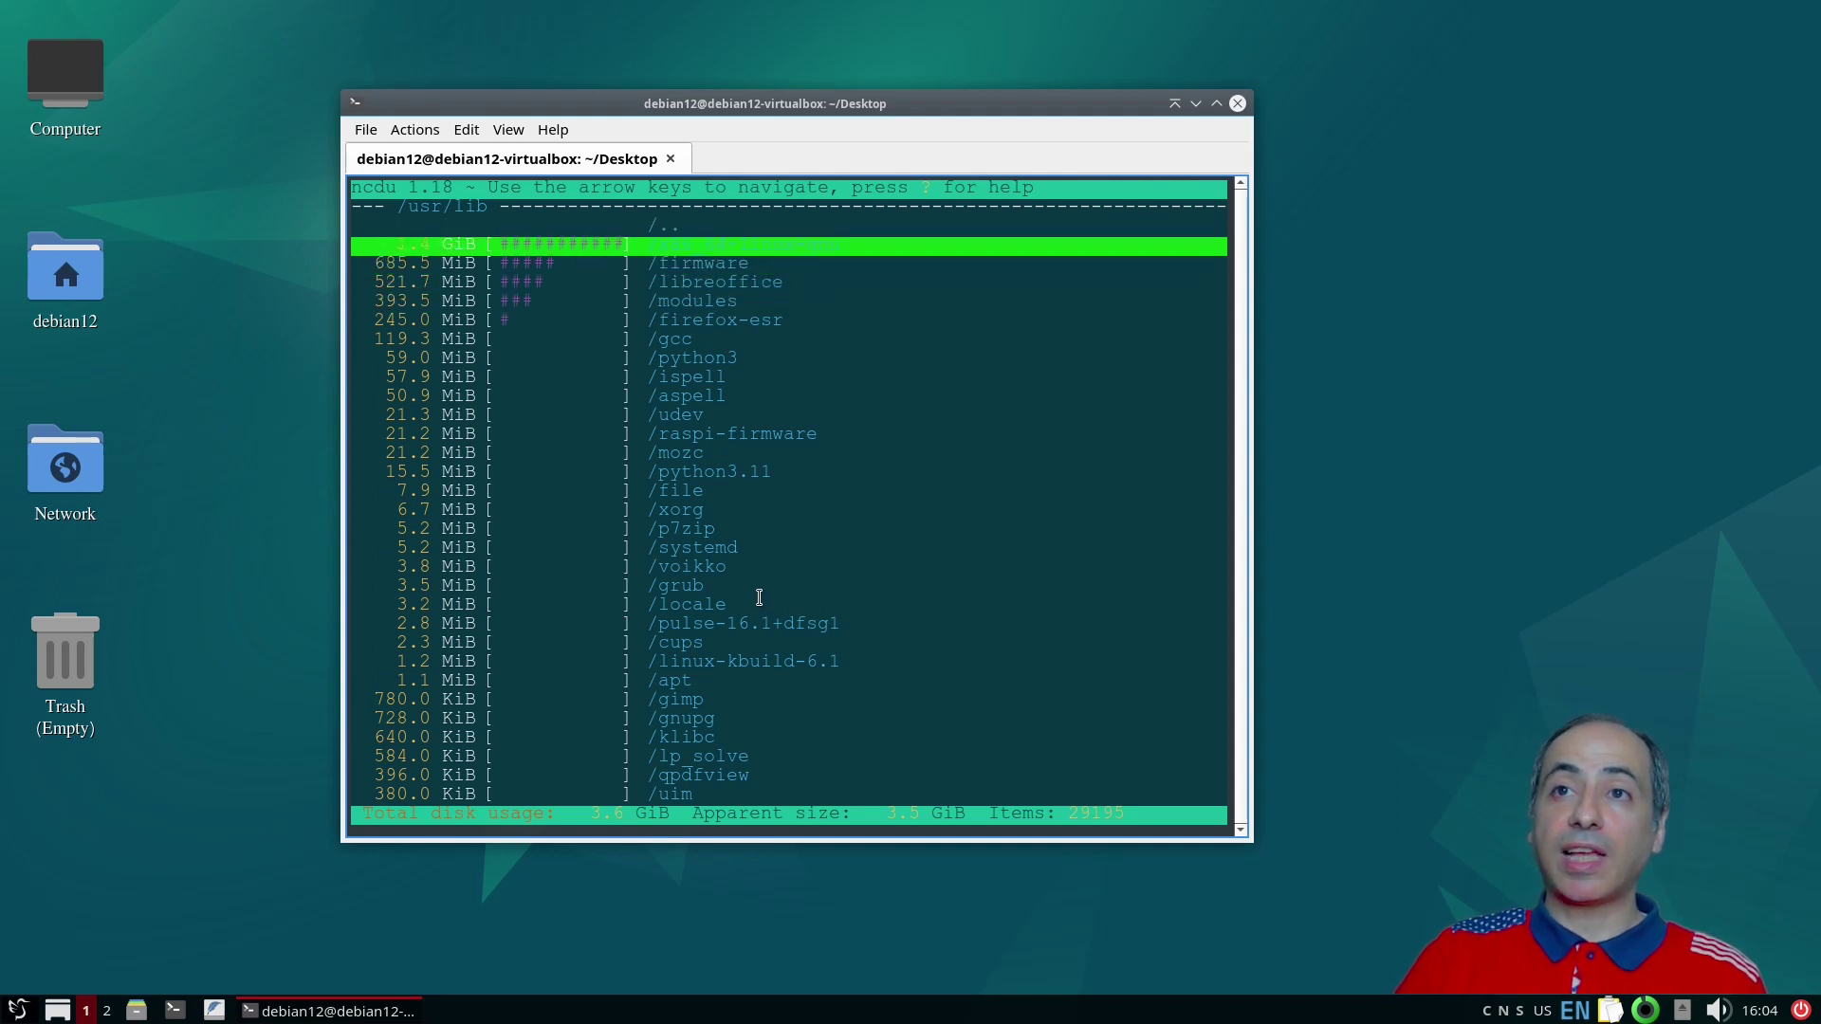
key(Up)
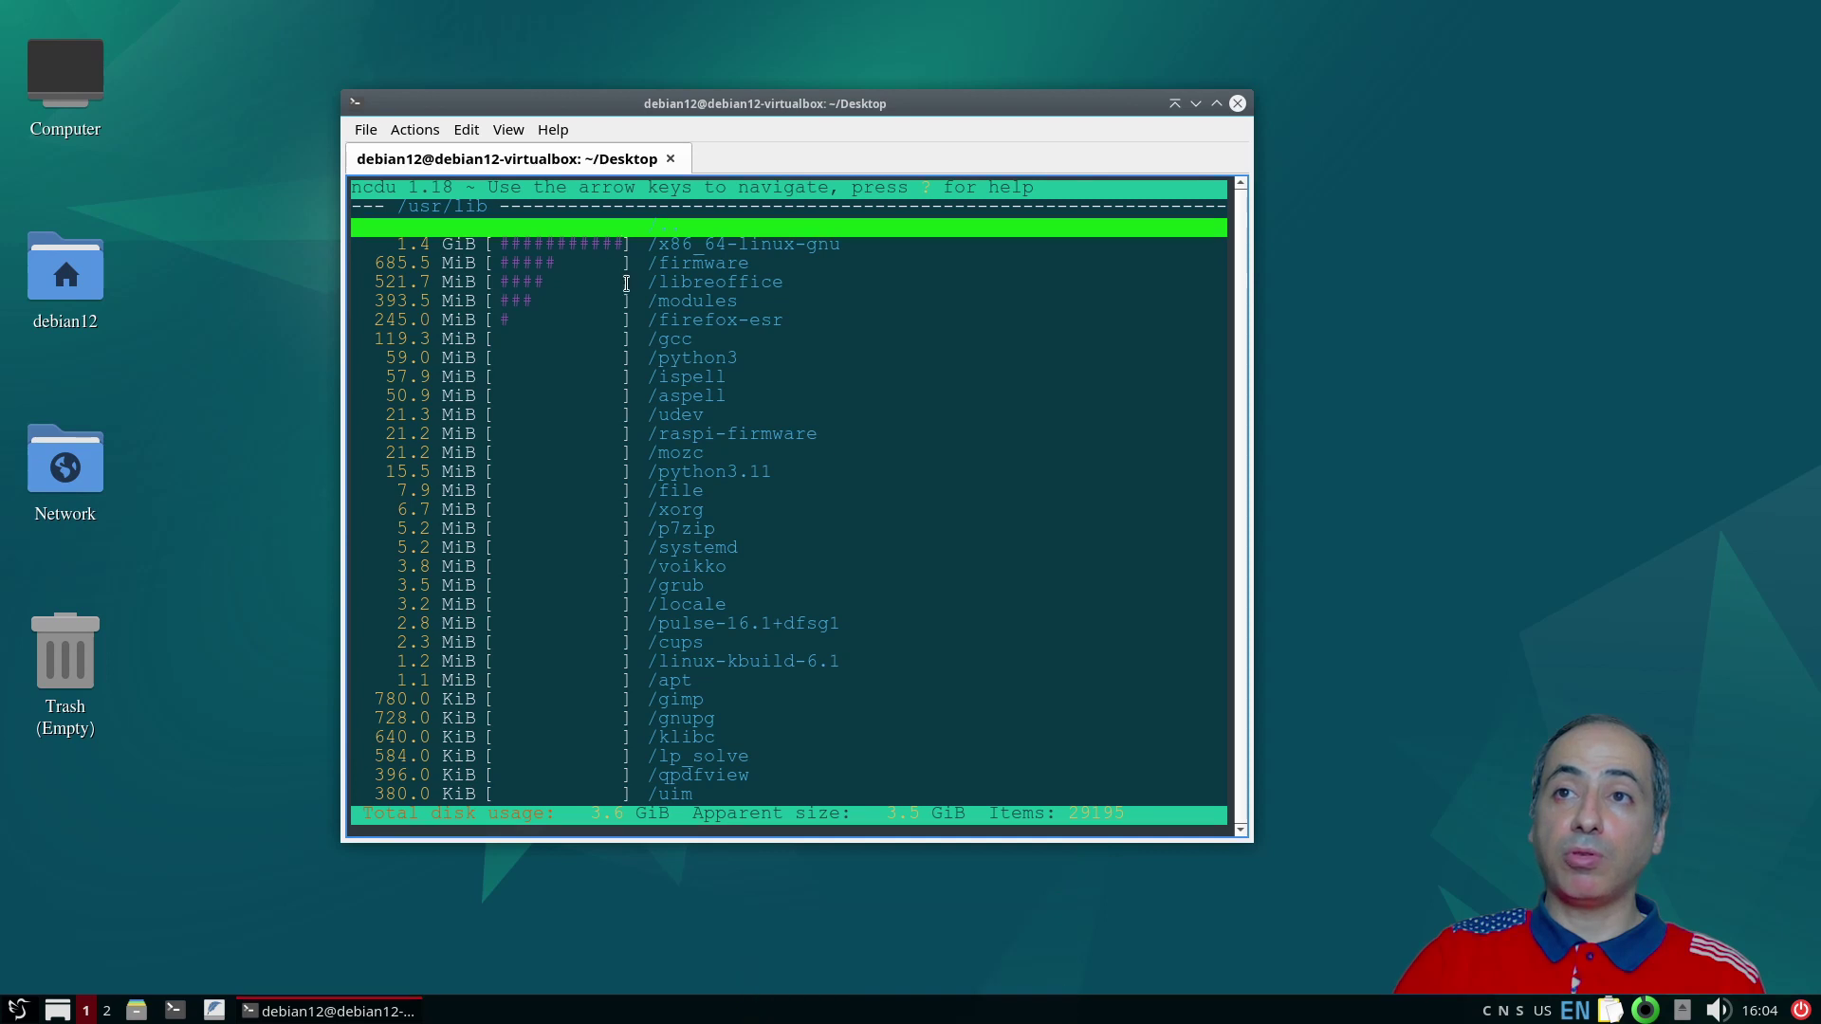
key(Left)
- Drill into /usr/share/fonts/truetype, then back out to the /usr listing
key(Up)
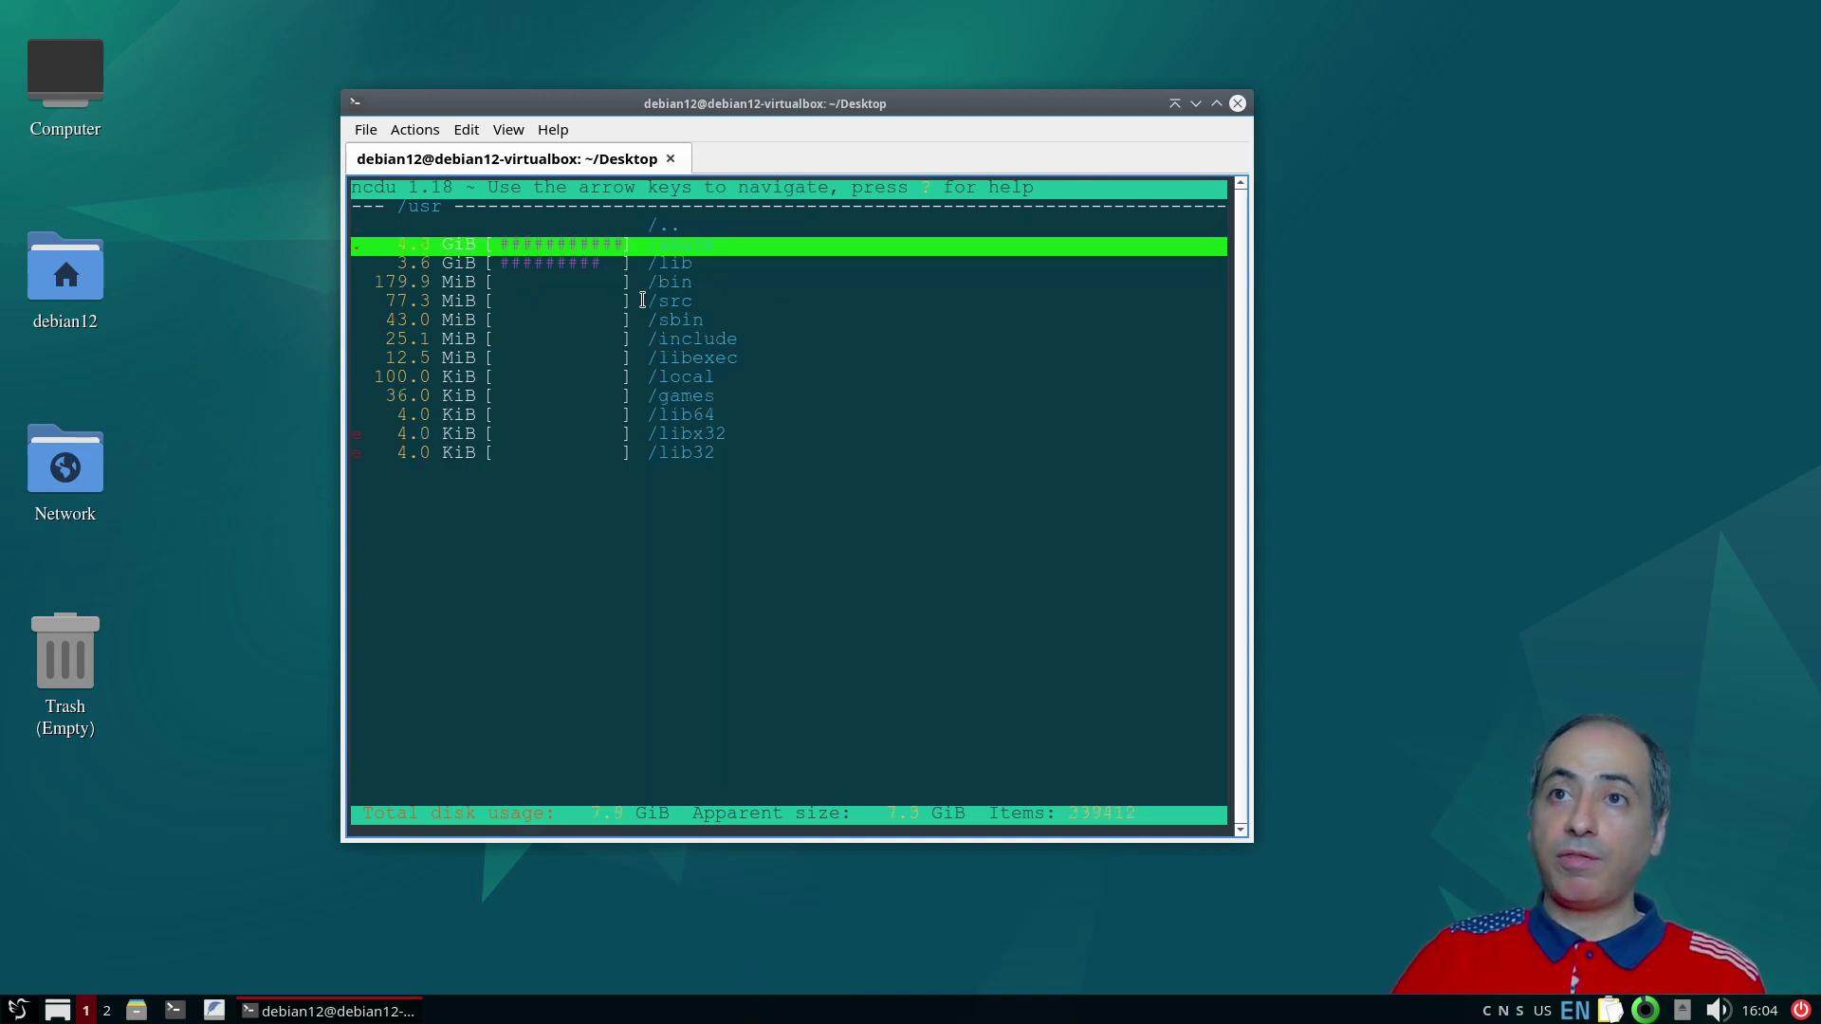
key(Right)
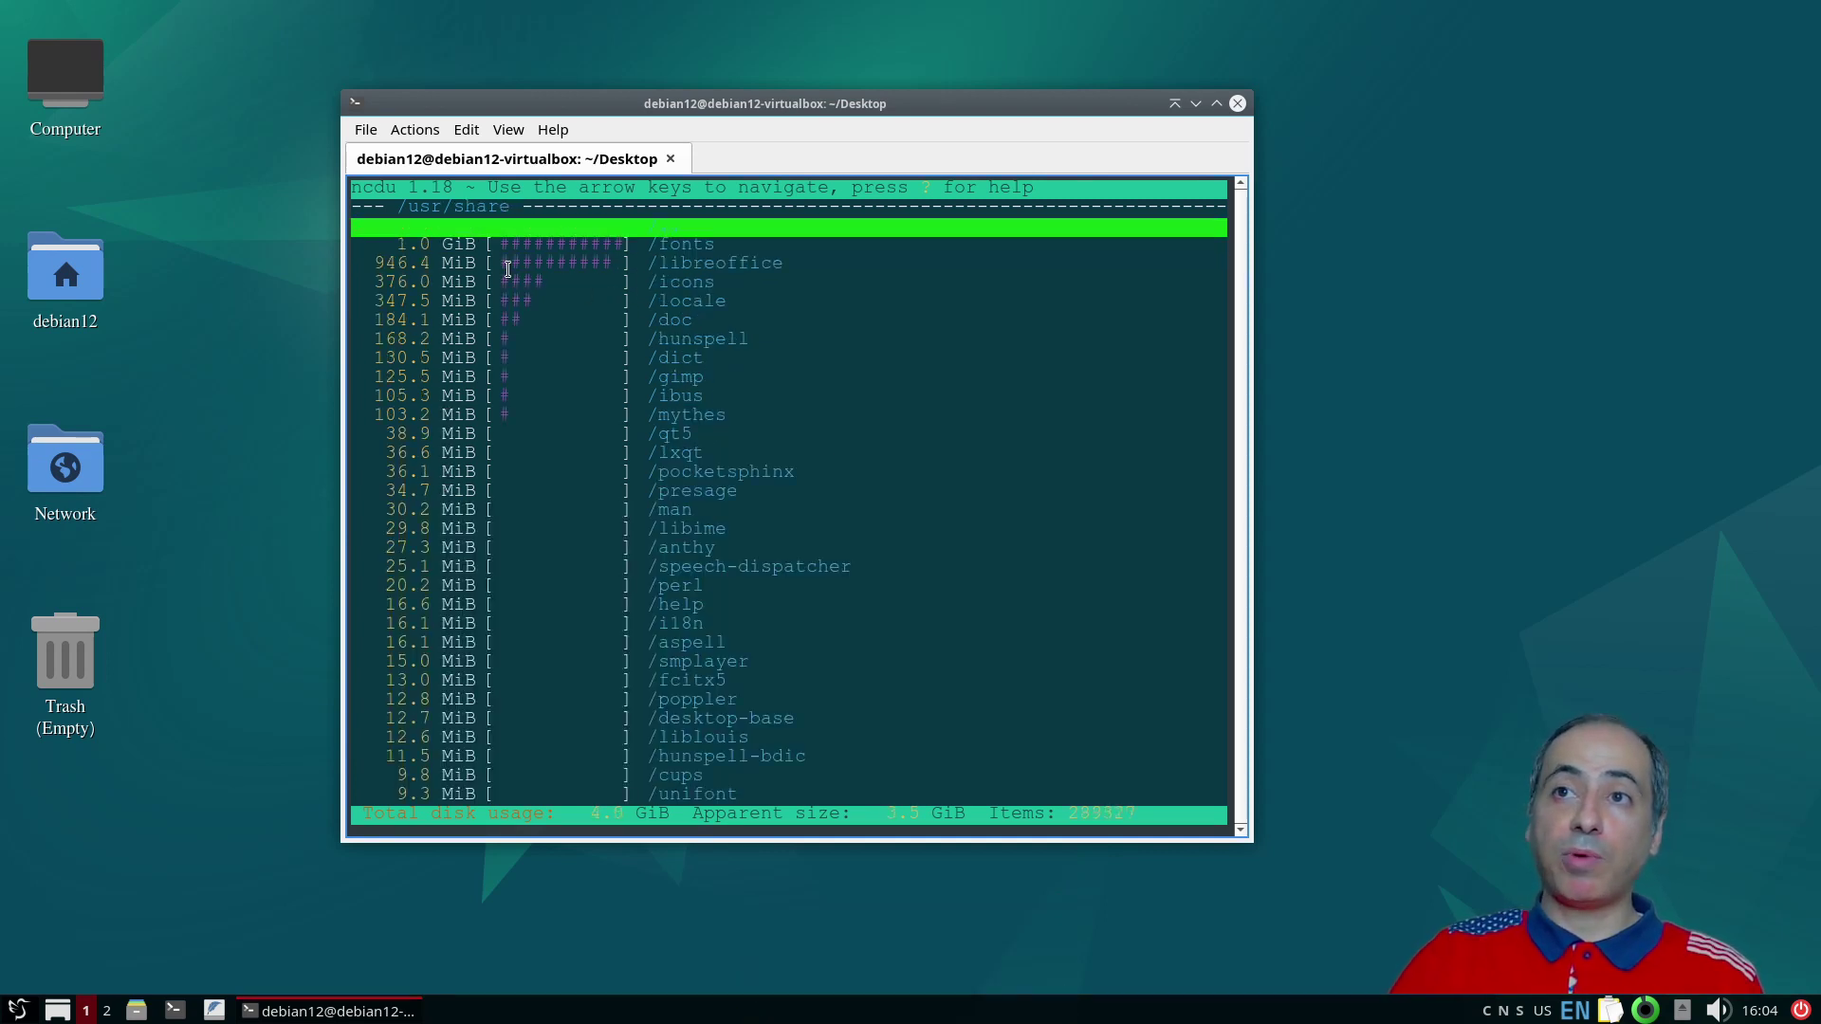
key(Down)
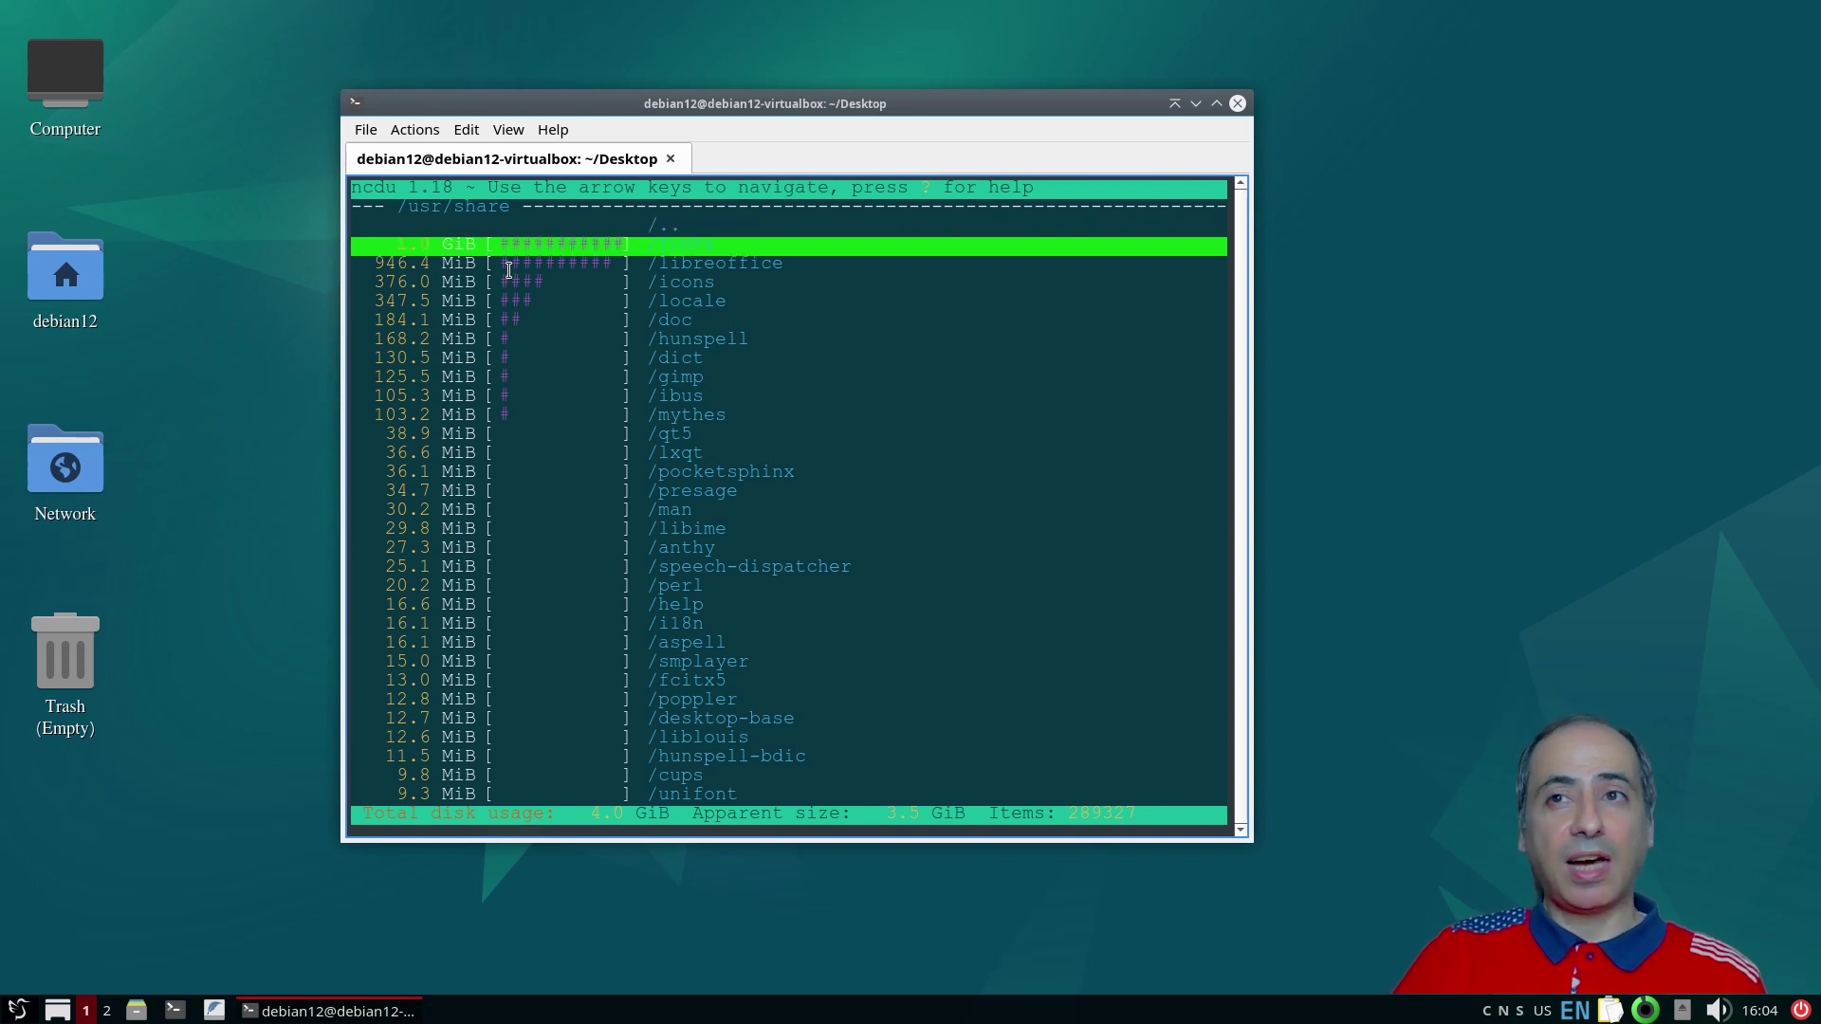
key(Right)
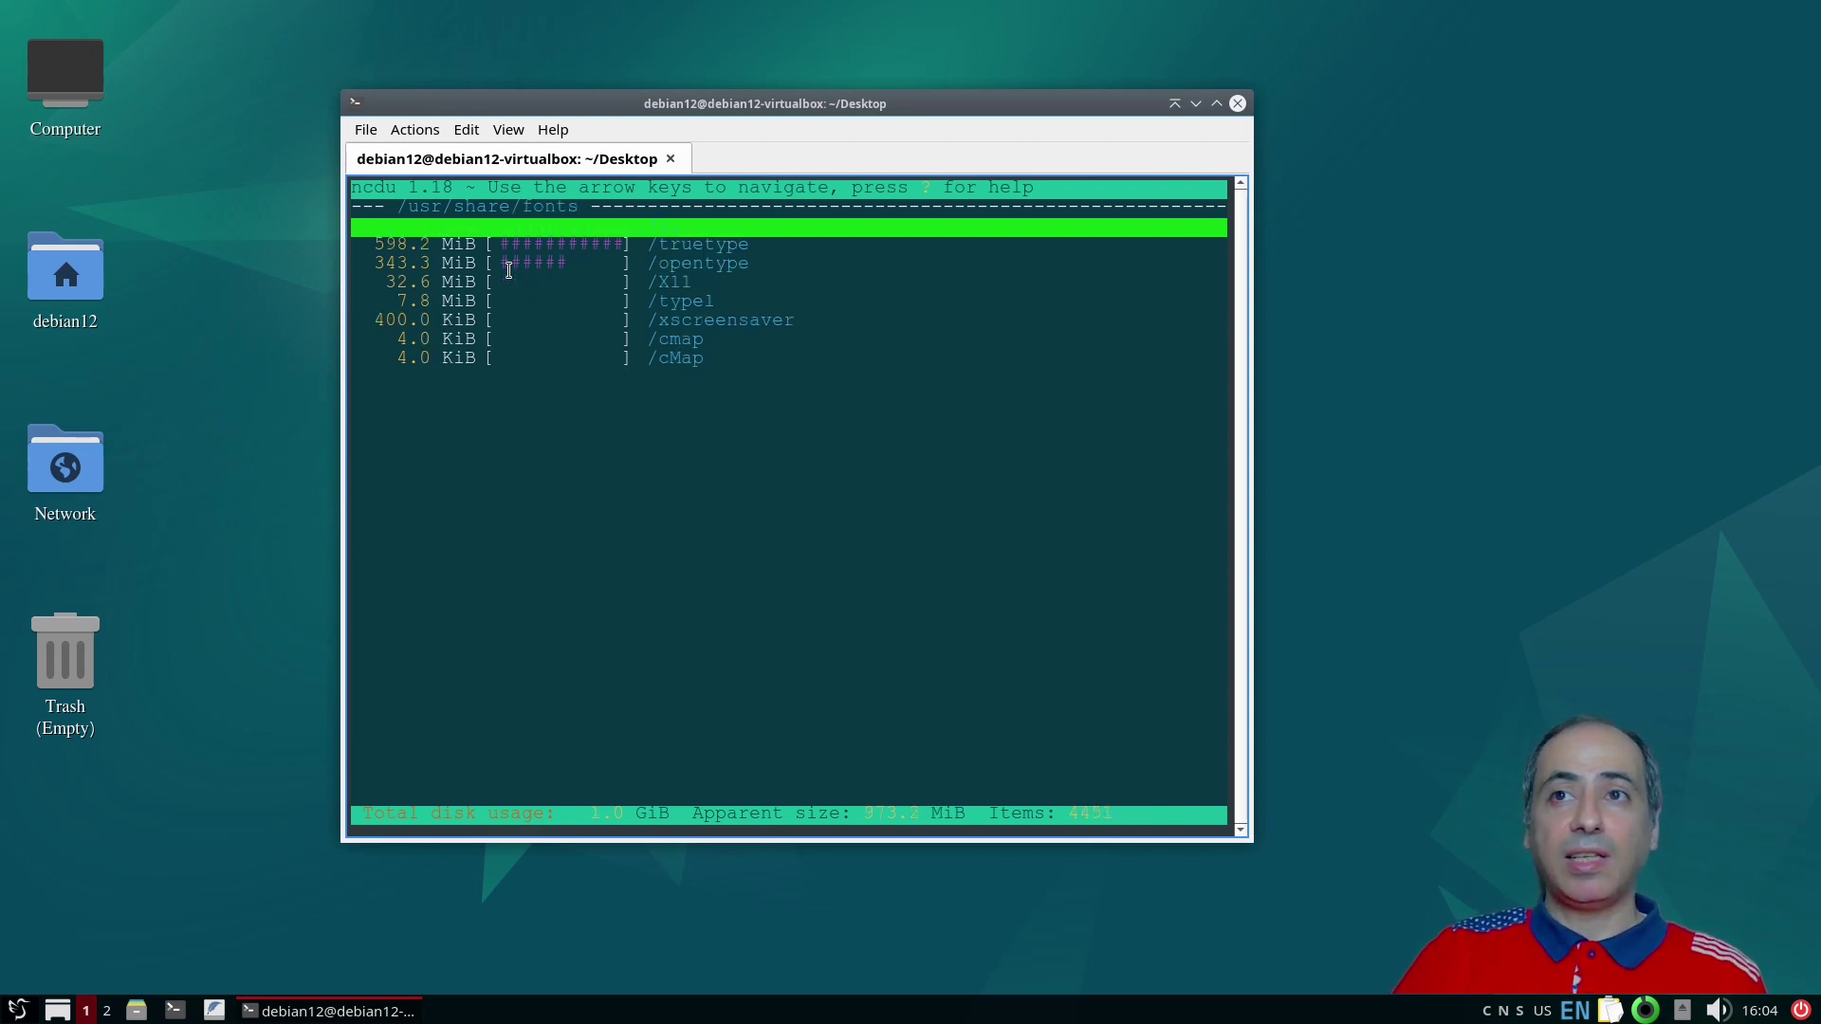
key(Down)
key(Down)
key(Up)
key(Right)
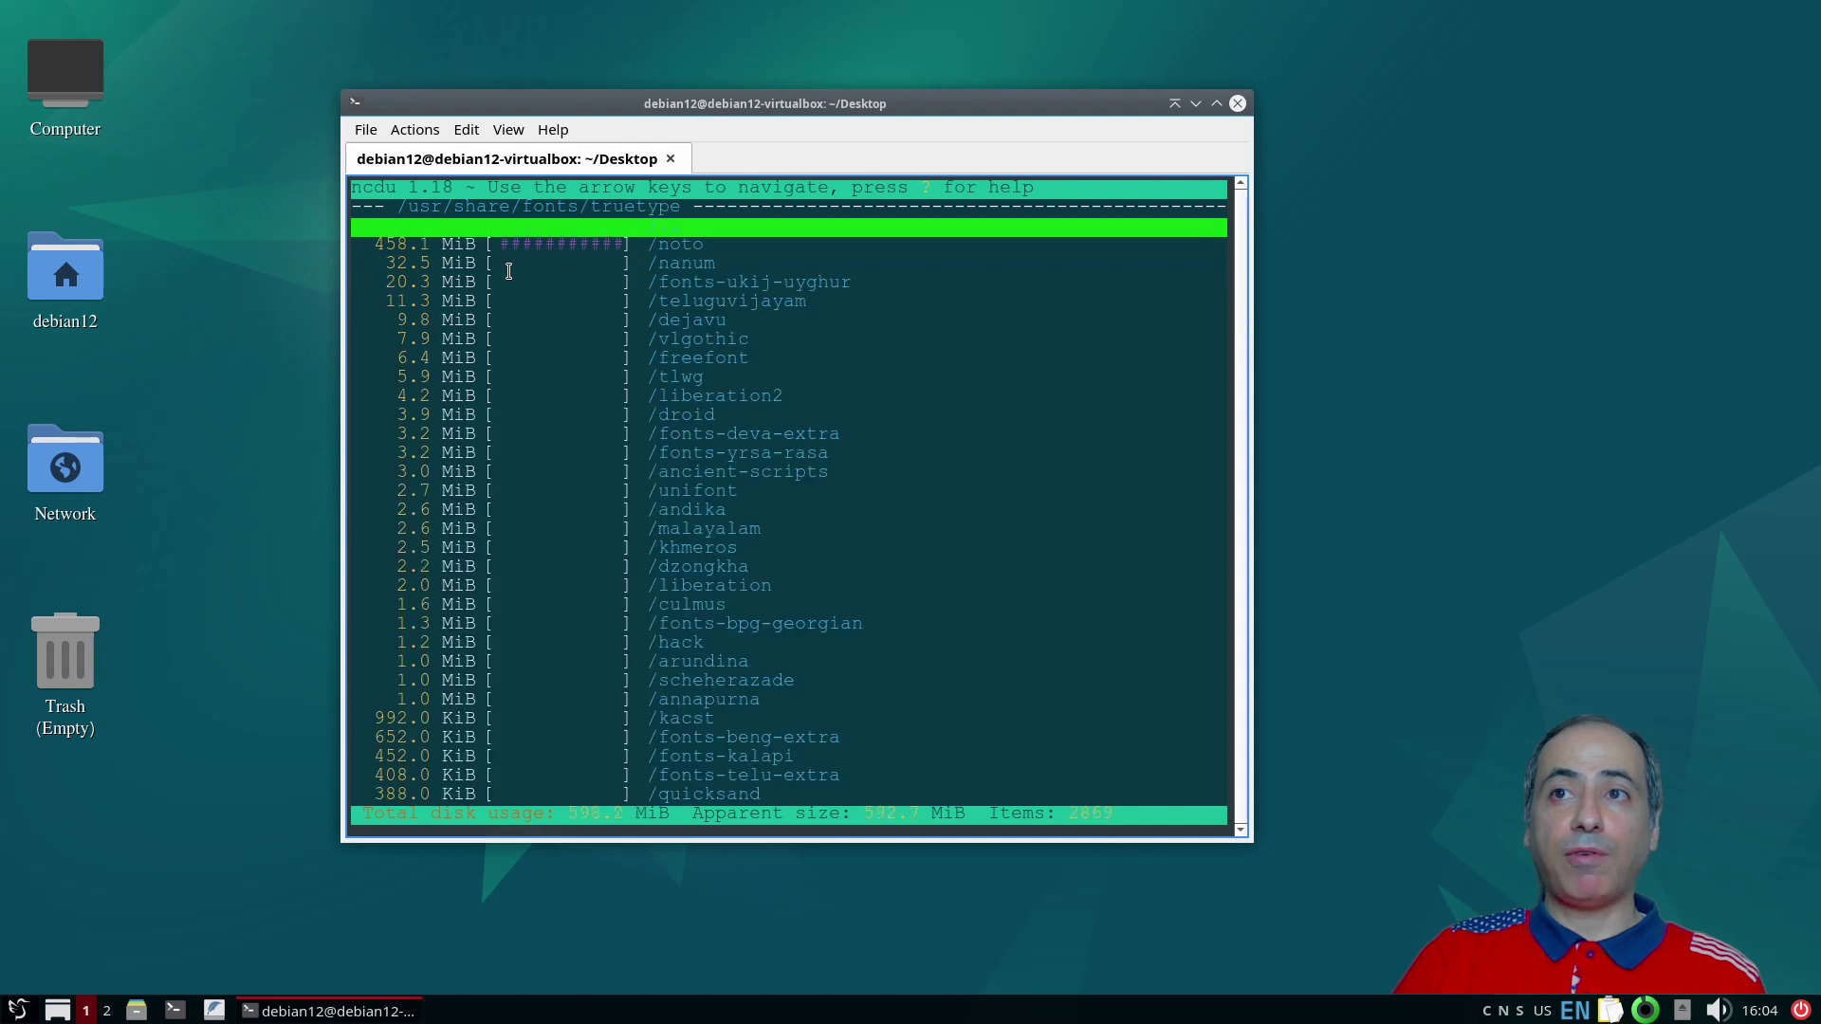
key(Right)
key(Up)
key(Right)
key(Up)
key(Right)
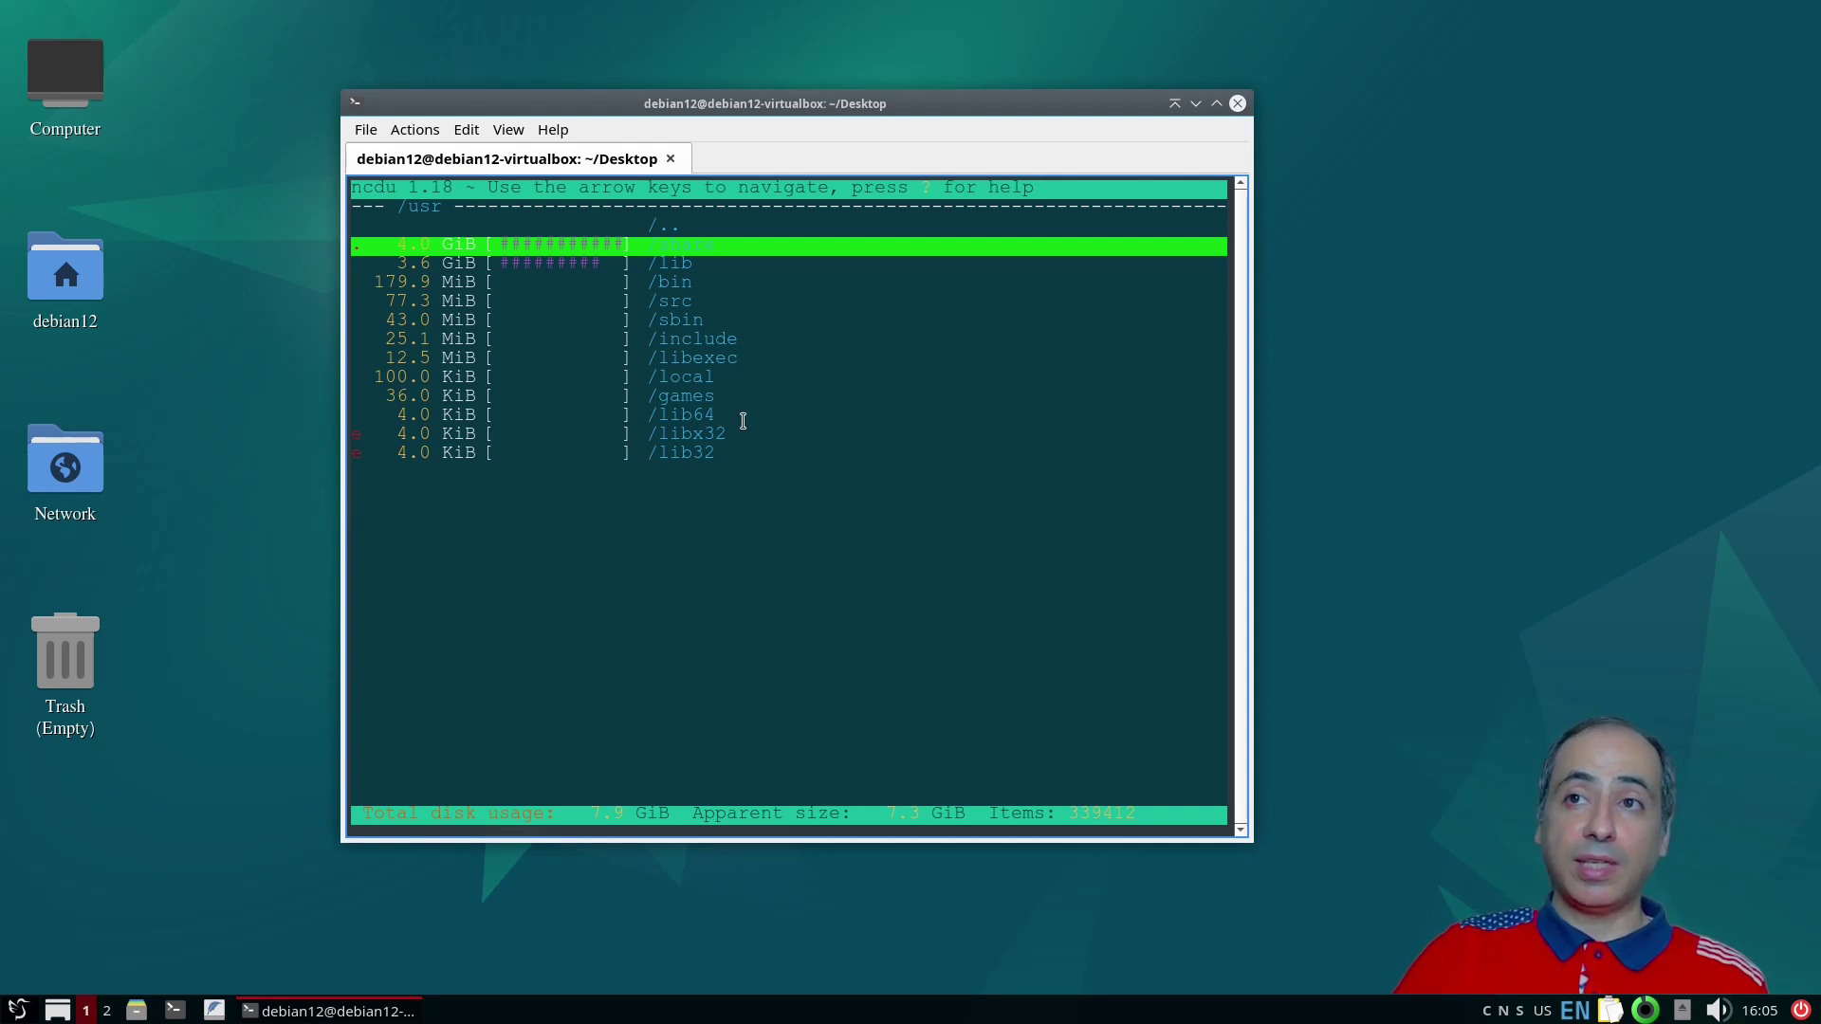
- Close the ncdu terminal, launch Htop from System Tools, and open About LXQt
click(1238, 102)
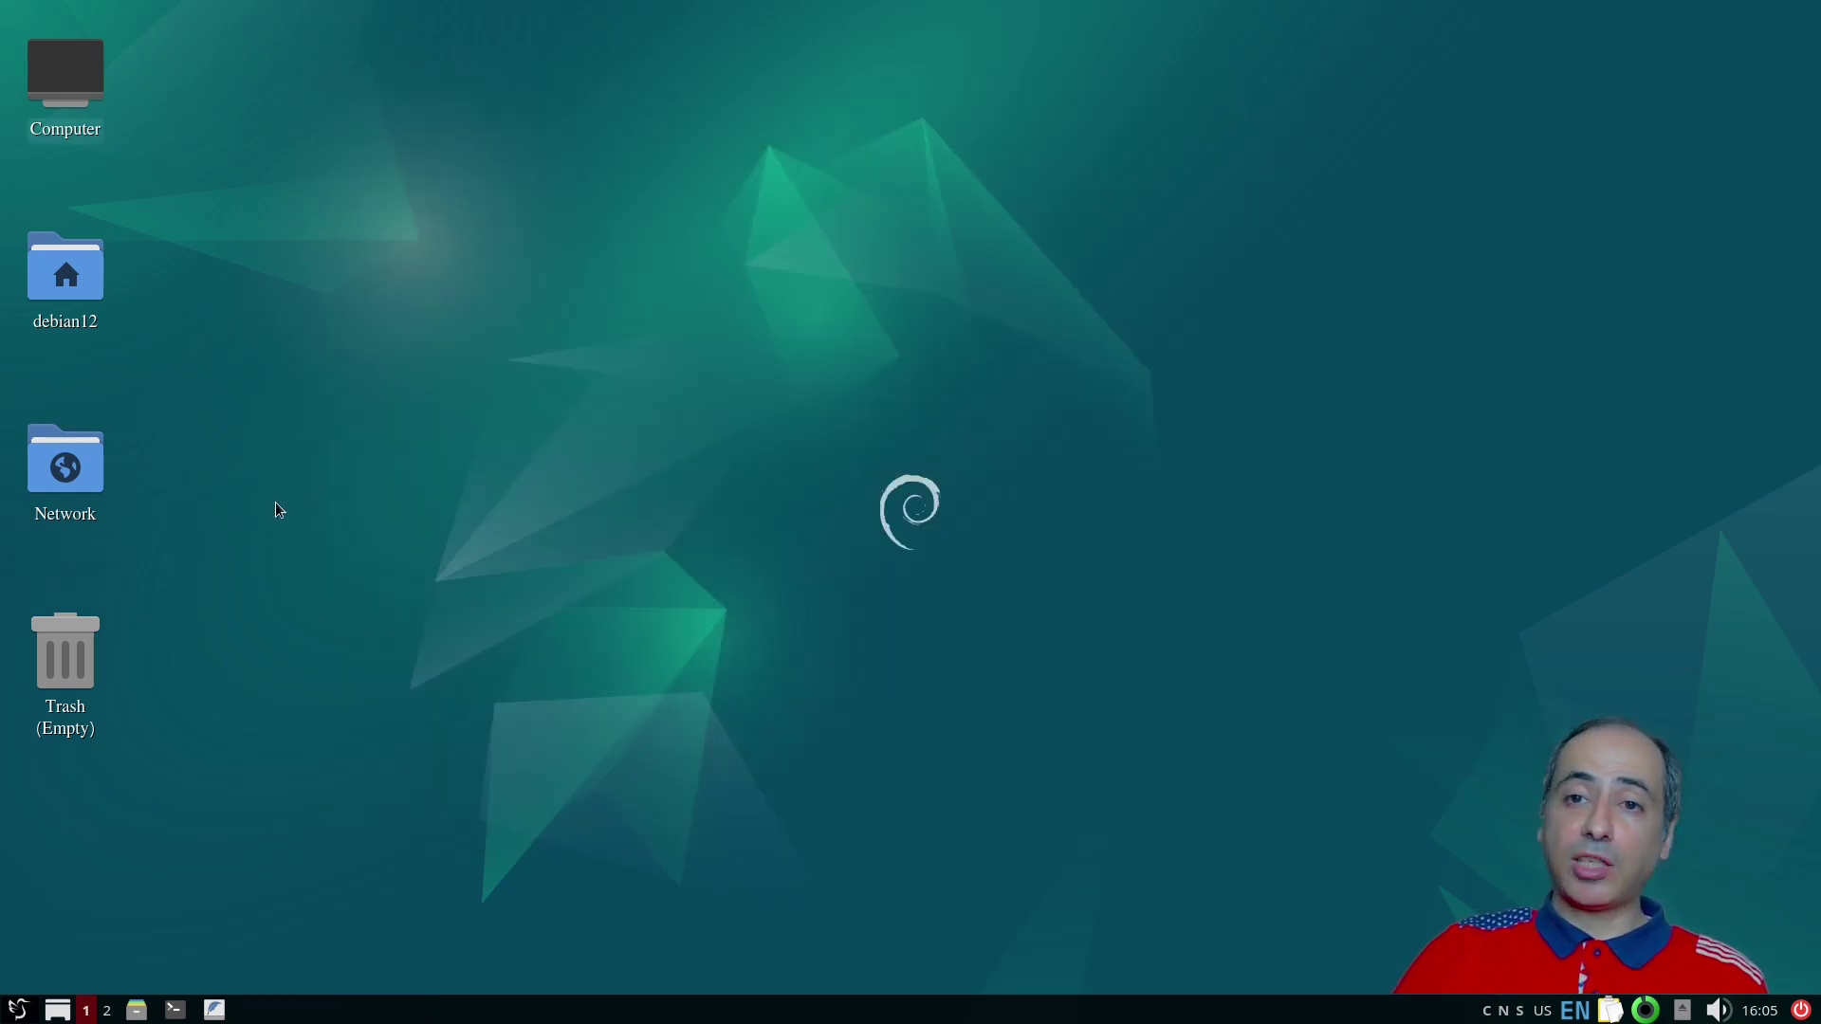
click(17, 1009)
mouse_move(163, 685)
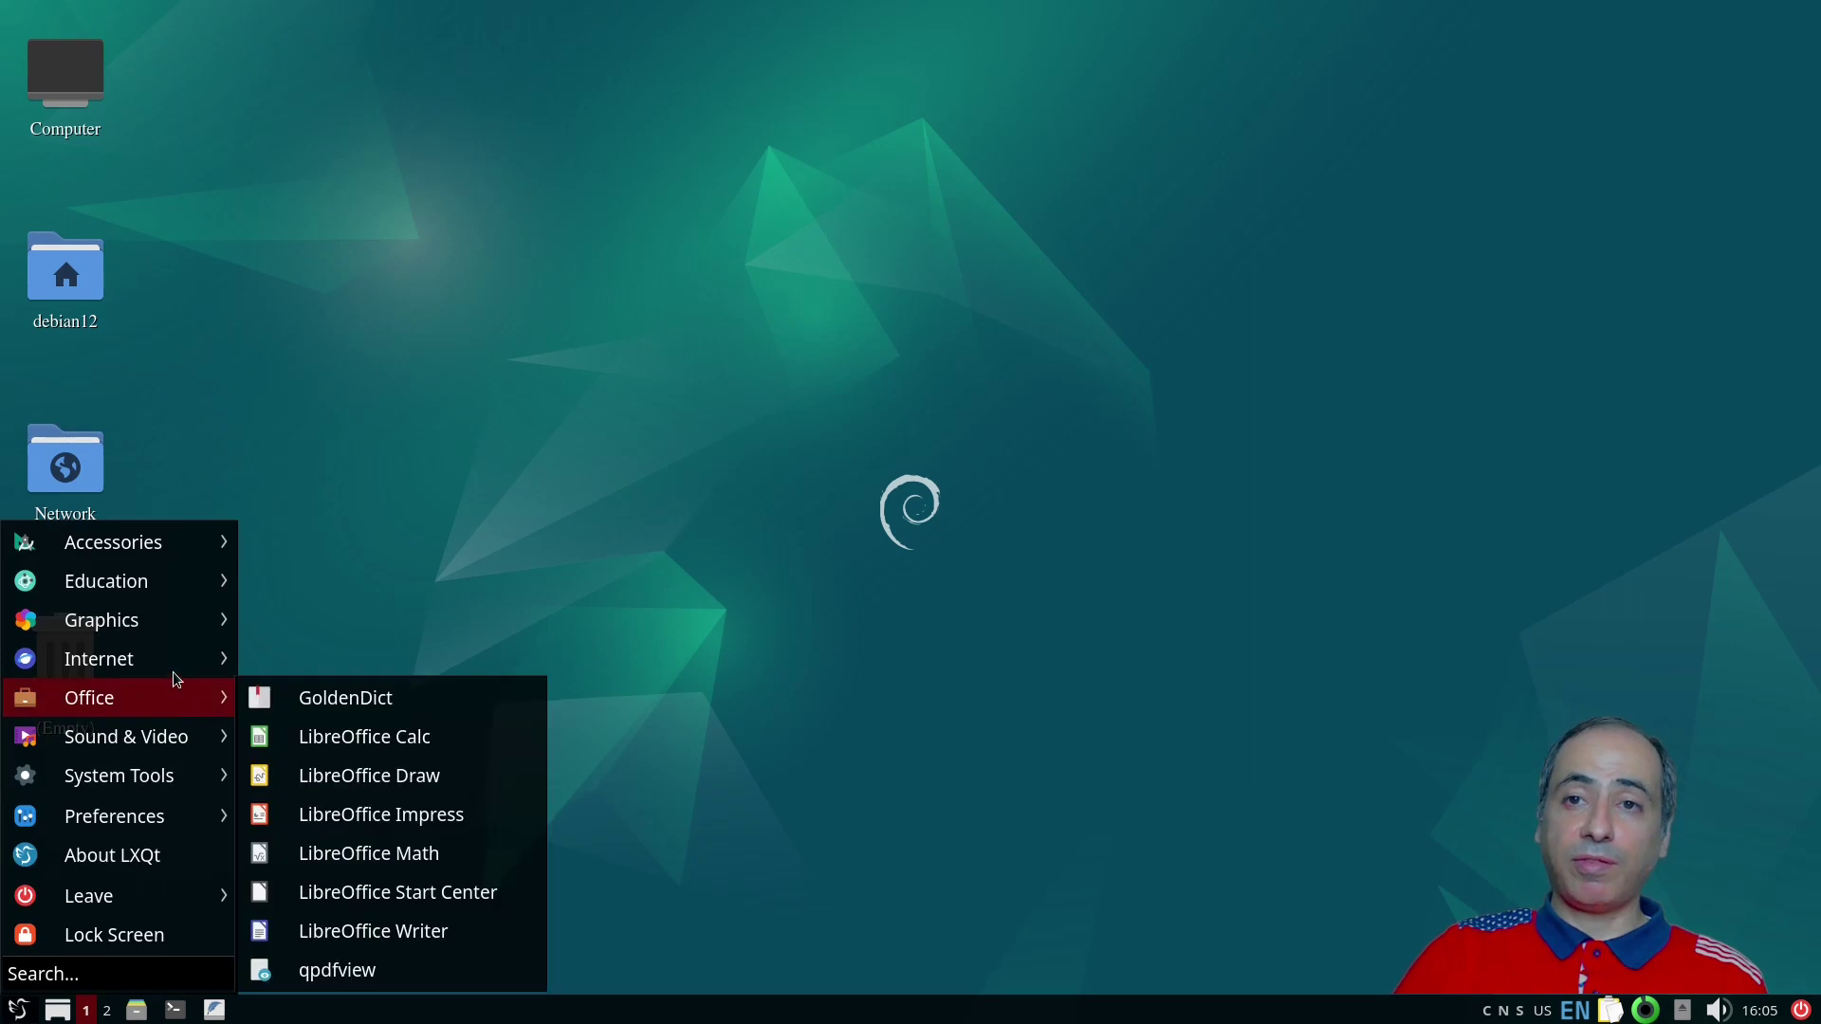
mouse_move(182, 628)
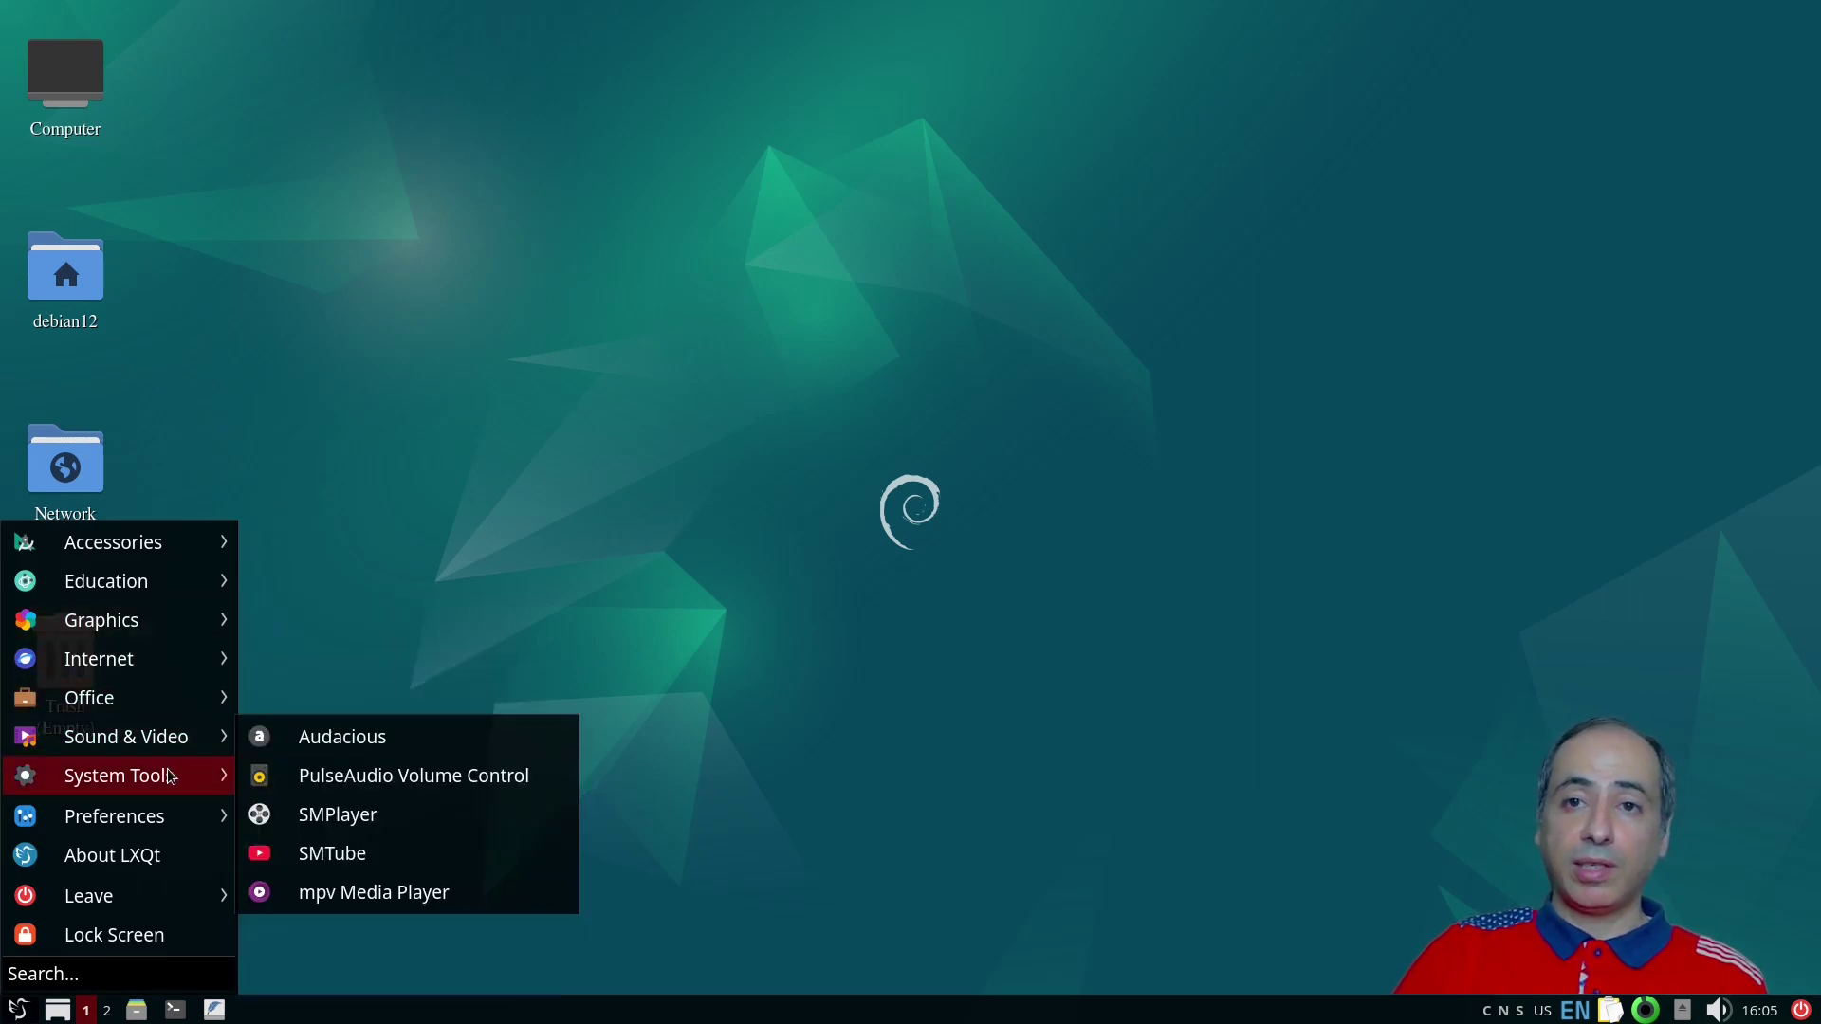
mouse_move(168, 776)
click(341, 699)
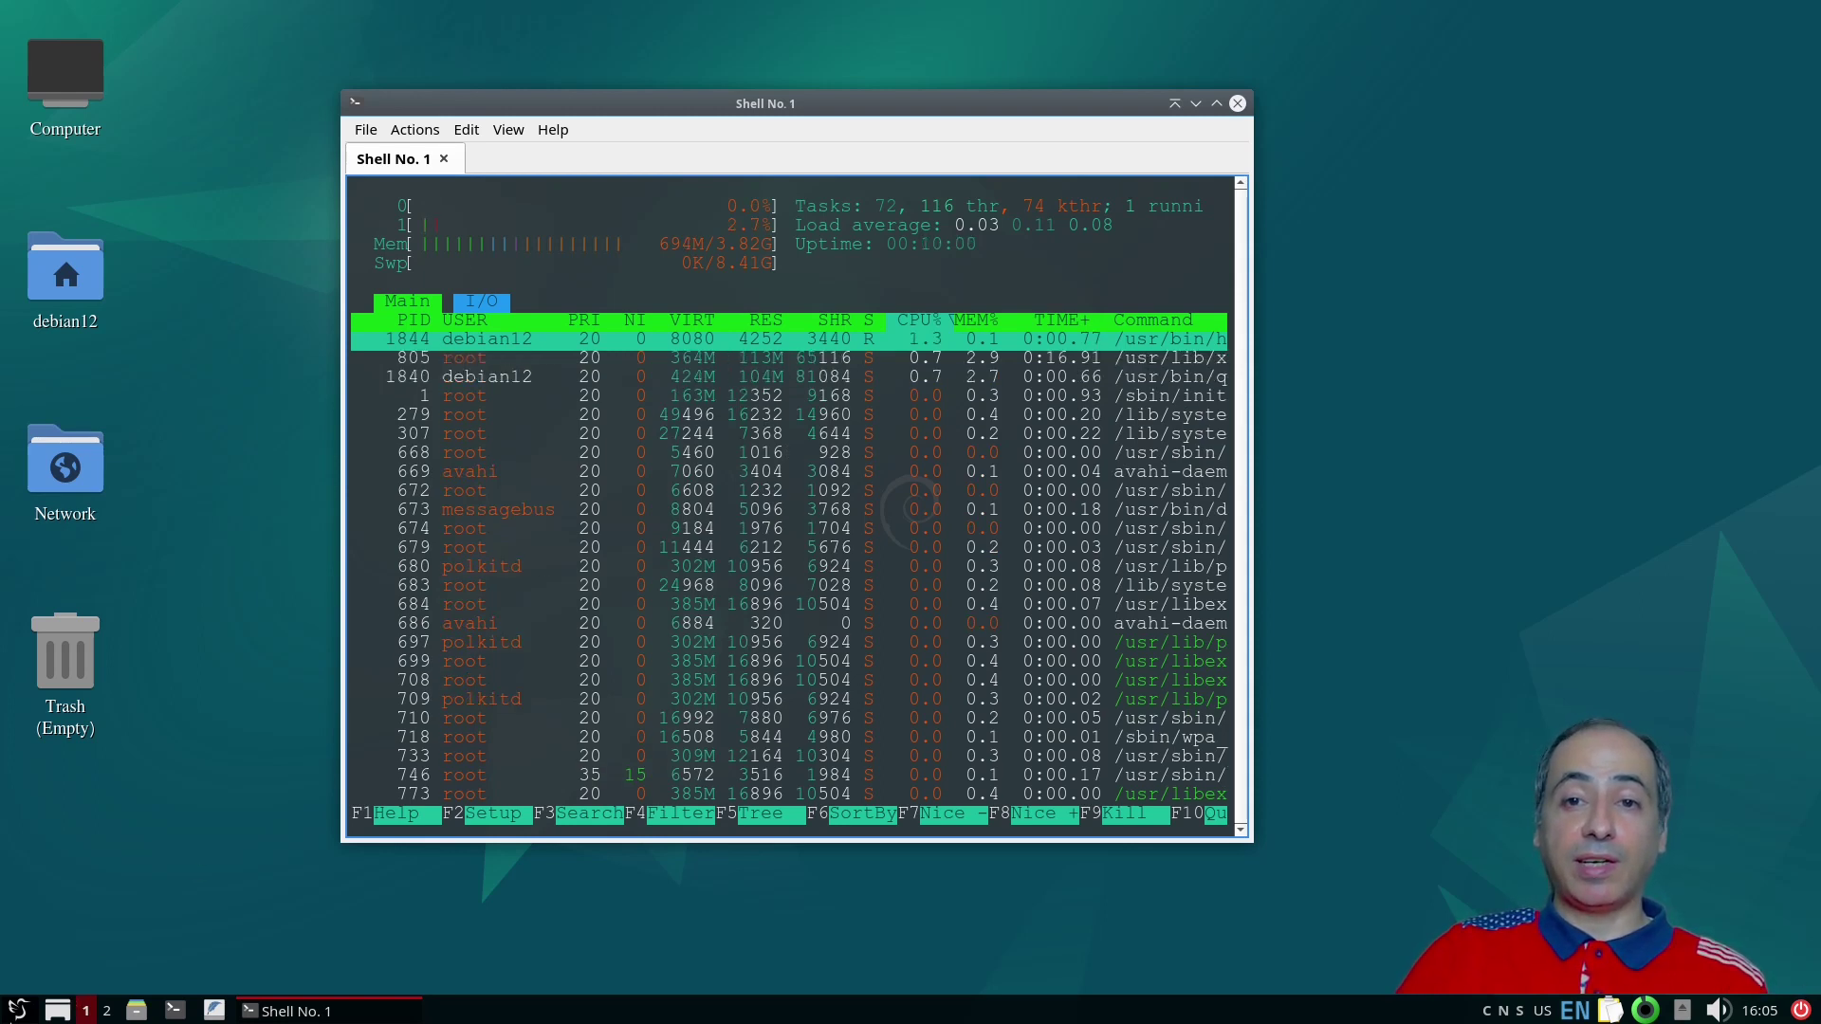
click(17, 1010)
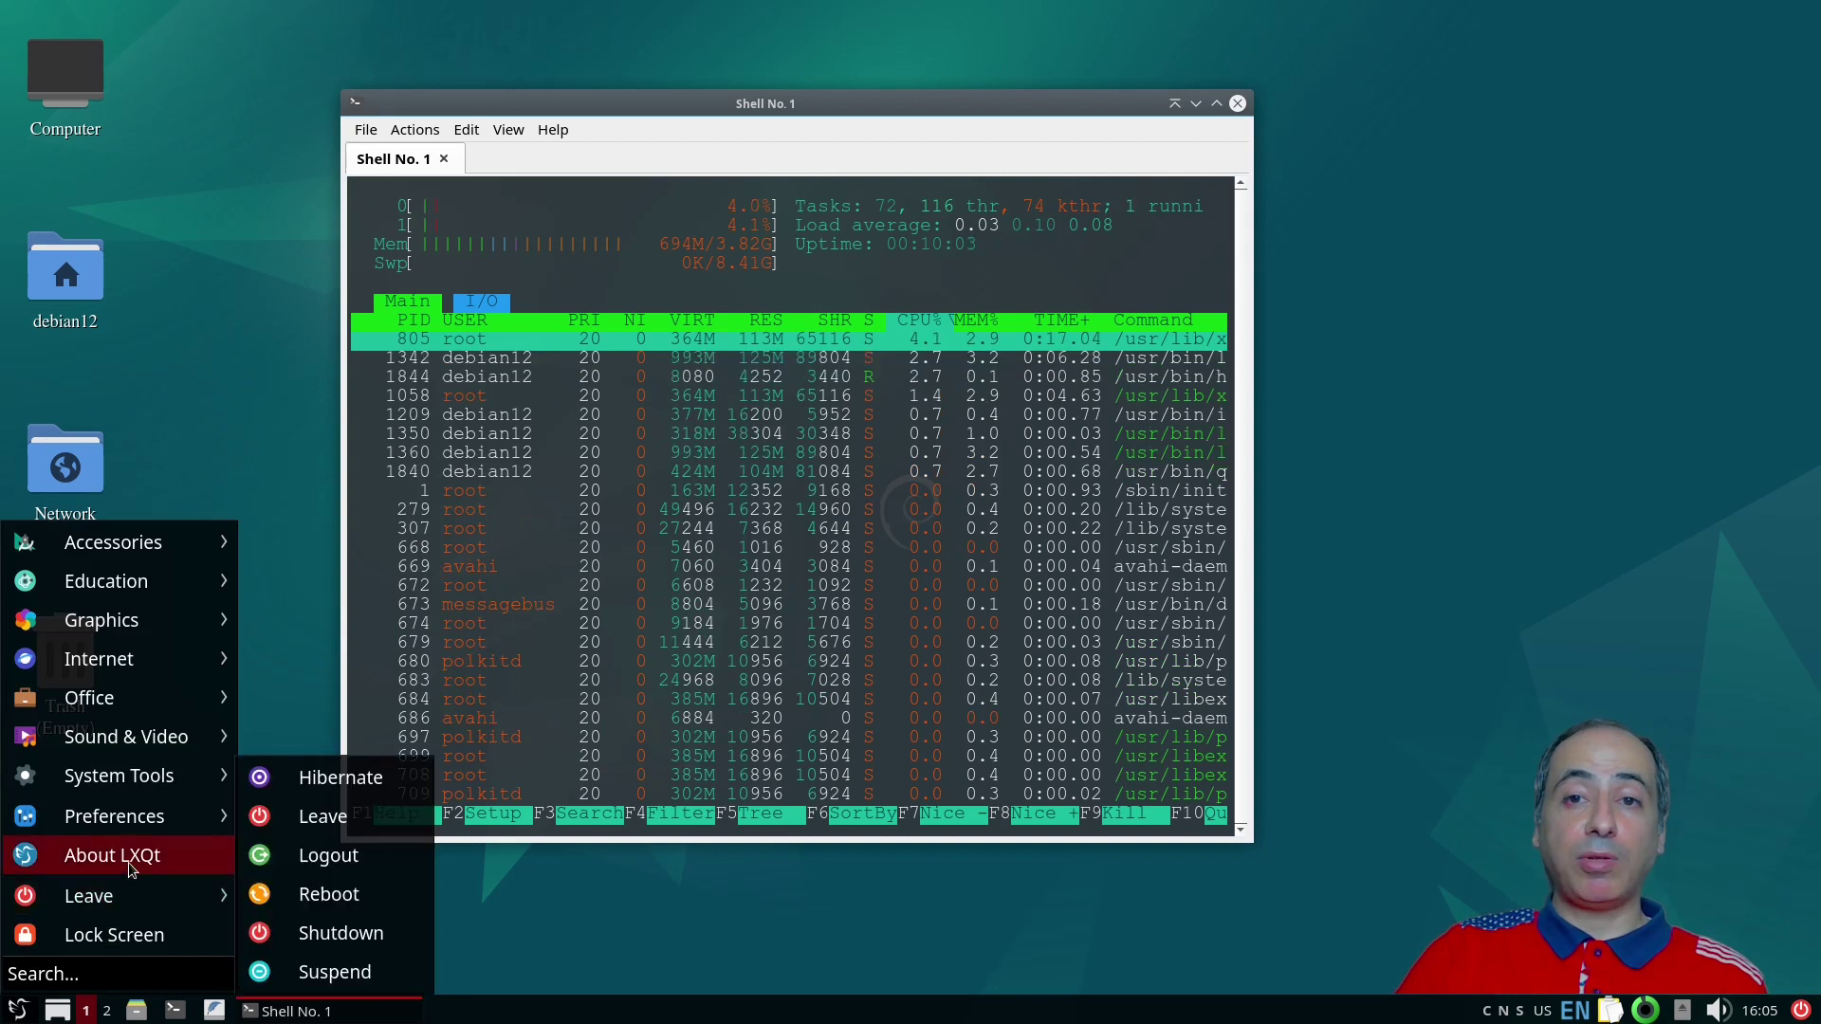
click(128, 859)
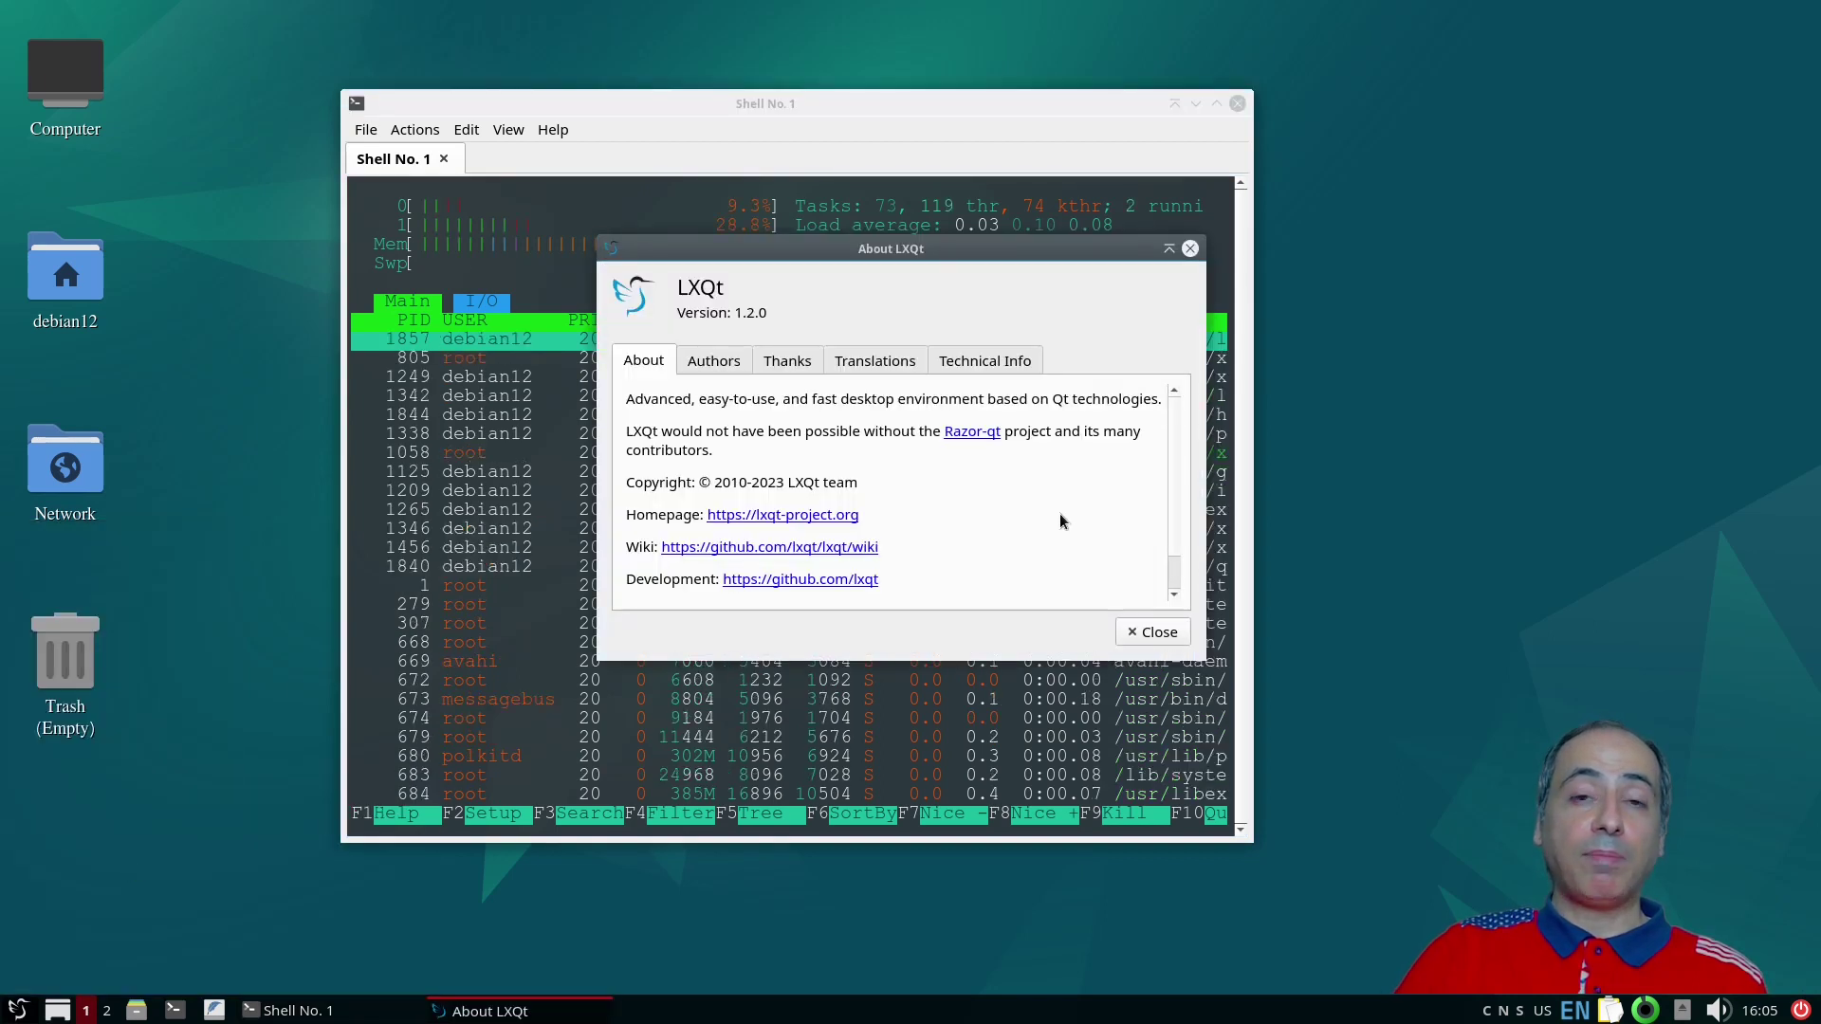